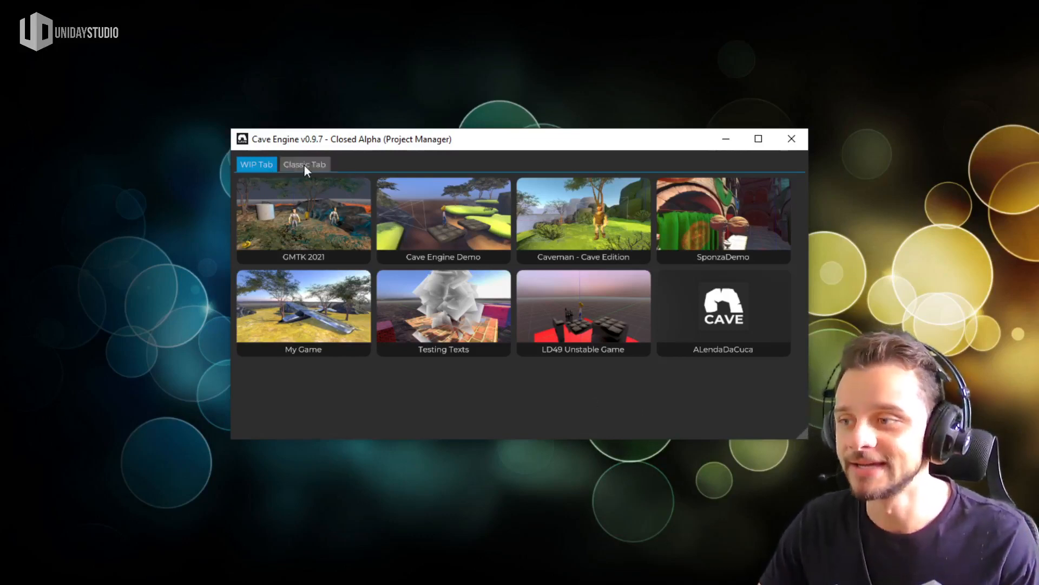
Browse the project list in the classic view and return to the WIP thumbnail view
{"action": "mouse_move", "coordinate": [510, 141]}
{"action": "left_mouse_down"}
{"action": "mouse_move", "coordinate": [524, 122]}
{"action": "mouse_move", "coordinate": [514, 135]}
{"action": "mouse_move", "coordinate": [528, 142]}
{"action": "mouse_move", "coordinate": [515, 138]}
{"action": "left_mouse_up"}
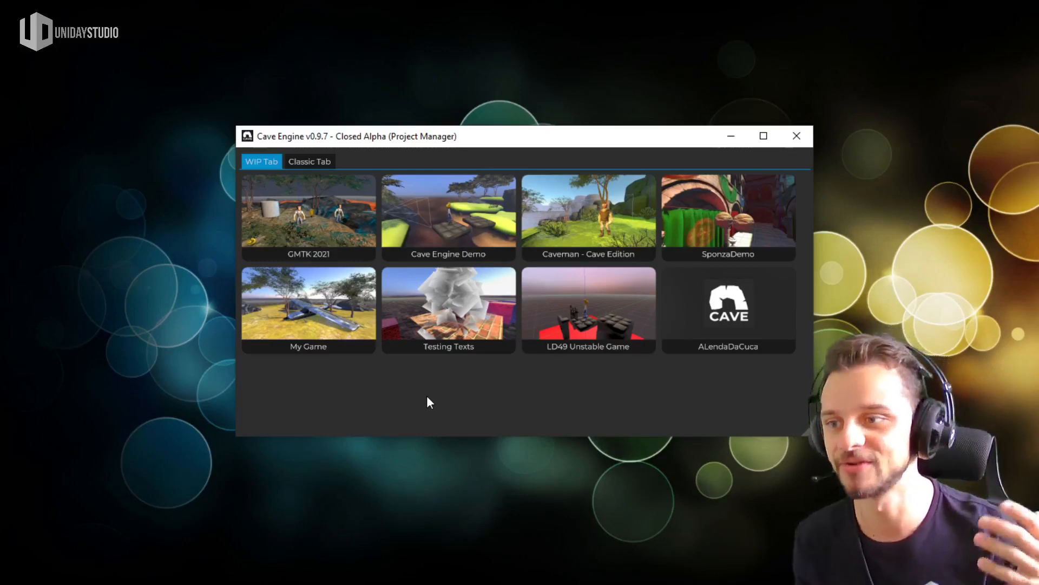
{"action": "left_click", "coordinate": [318, 161]}
{"action": "scroll", "coordinate": [508, 301], "scroll_direction": "down", "scroll_amount": 3}
{"action": "scroll", "coordinate": [454, 306], "scroll_direction": "up", "scroll_amount": 3}
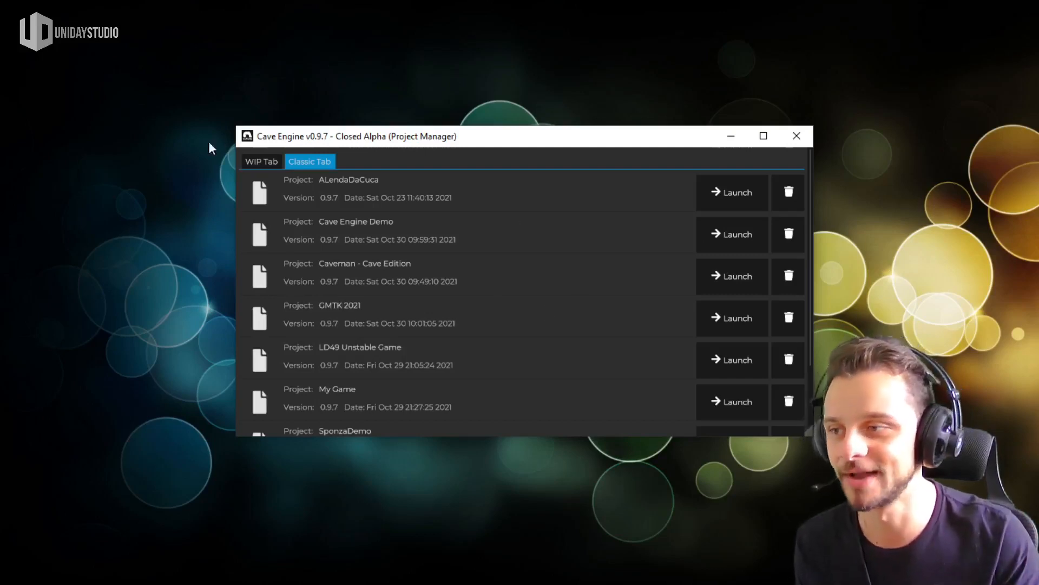
{"action": "left_click", "coordinate": [275, 161]}
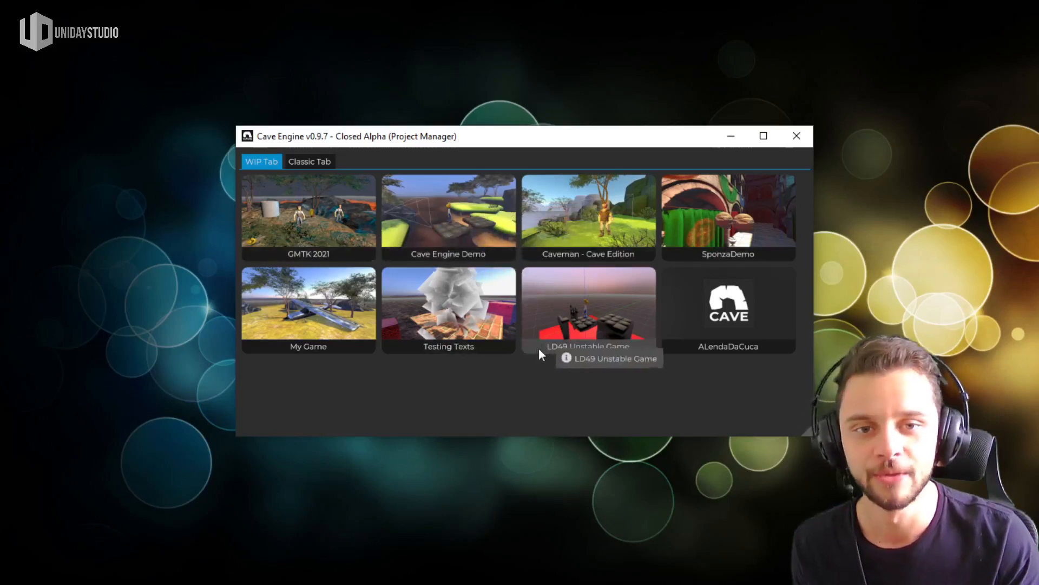
Look at the dialog for creating a new project and close it without creating one
{"action": "mouse_move", "coordinate": [551, 361]}
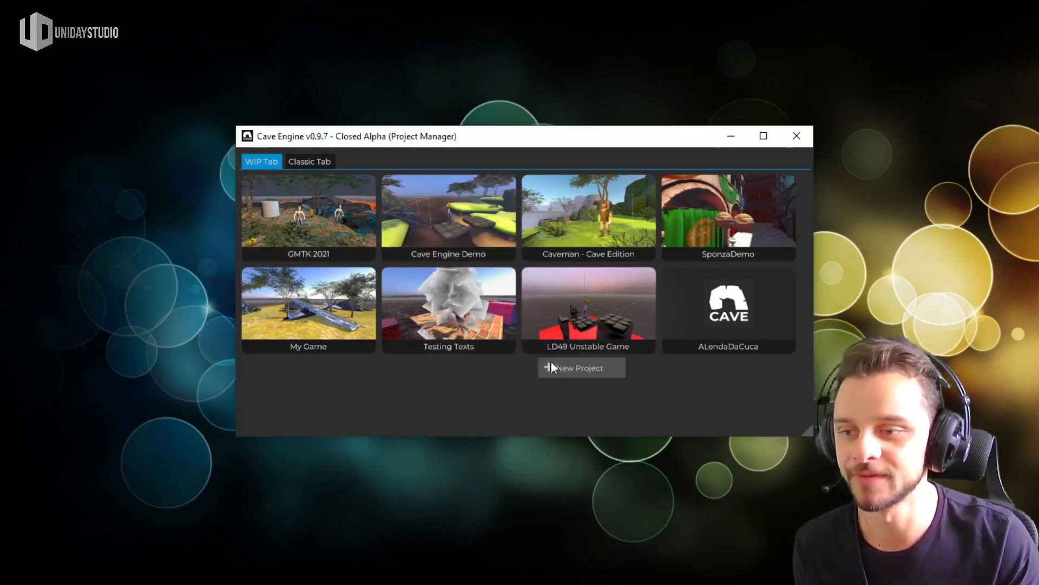
{"action": "left_click", "coordinate": [586, 371]}
{"action": "left_click_drag", "start_coordinate": [619, 276], "coordinate": [628, 307]}
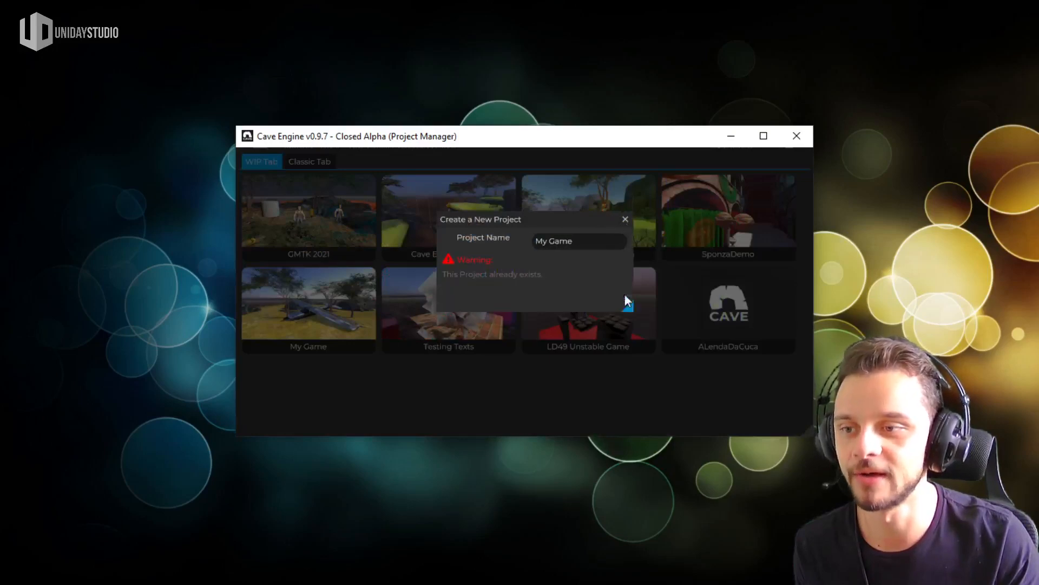
{"action": "left_click", "coordinate": [625, 219]}
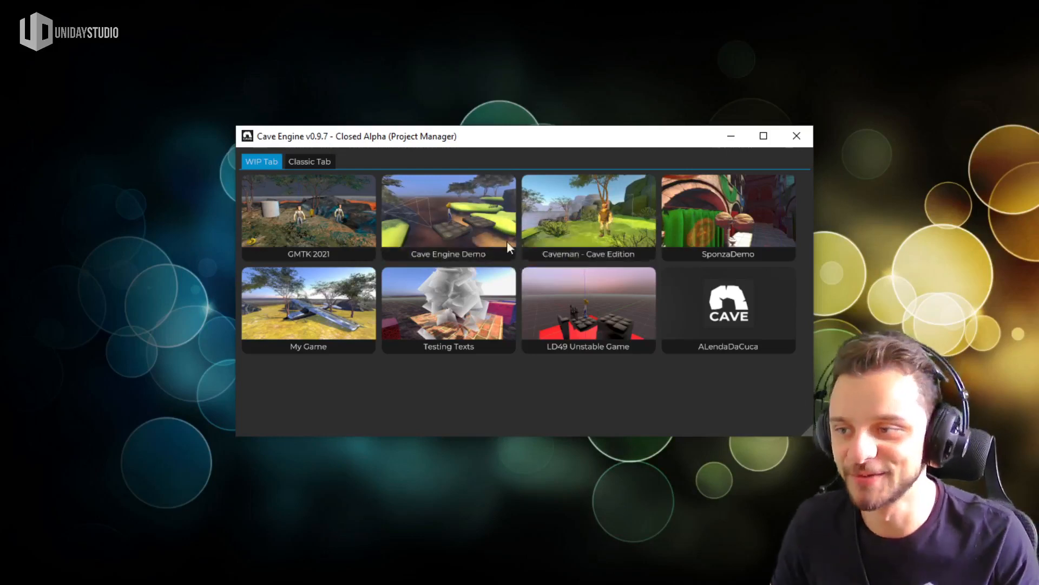
Open the Cave Engine Demo project and hide the debug grid in the 3D view
{"action": "double_click", "coordinate": [469, 222]}
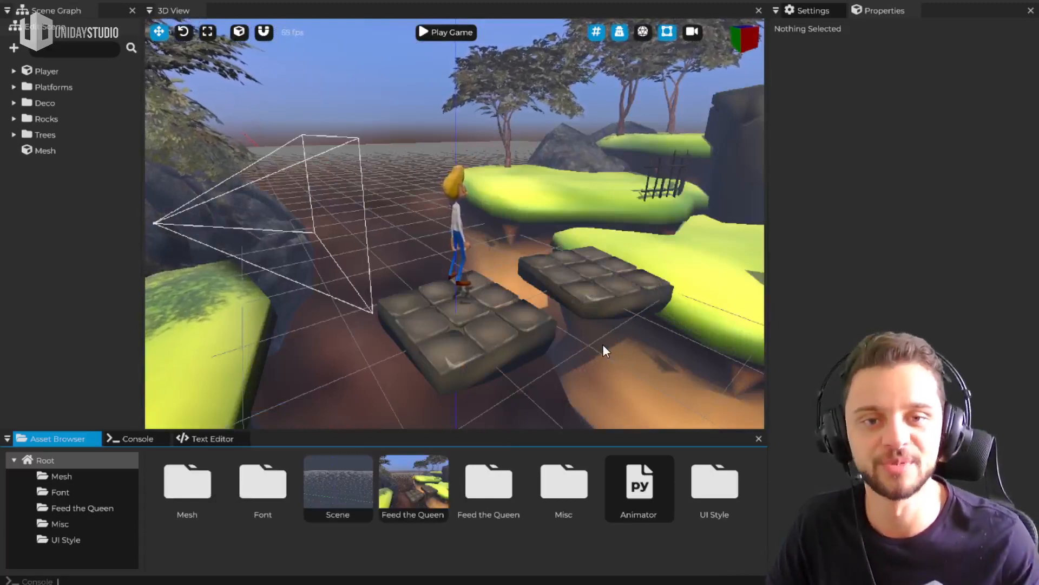
{"action": "mouse_move", "coordinate": [454, 224]}
{"action": "right_mouse_down"}
{"action": "mouse_move", "coordinate": [431, 238]}
{"action": "mouse_move", "coordinate": [411, 222]}
{"action": "mouse_move", "coordinate": [467, 224]}
{"action": "mouse_move", "coordinate": [454, 216]}
{"action": "right_mouse_up"}
{"action": "key", "text": "s"}
{"action": "key", "text": "a"}
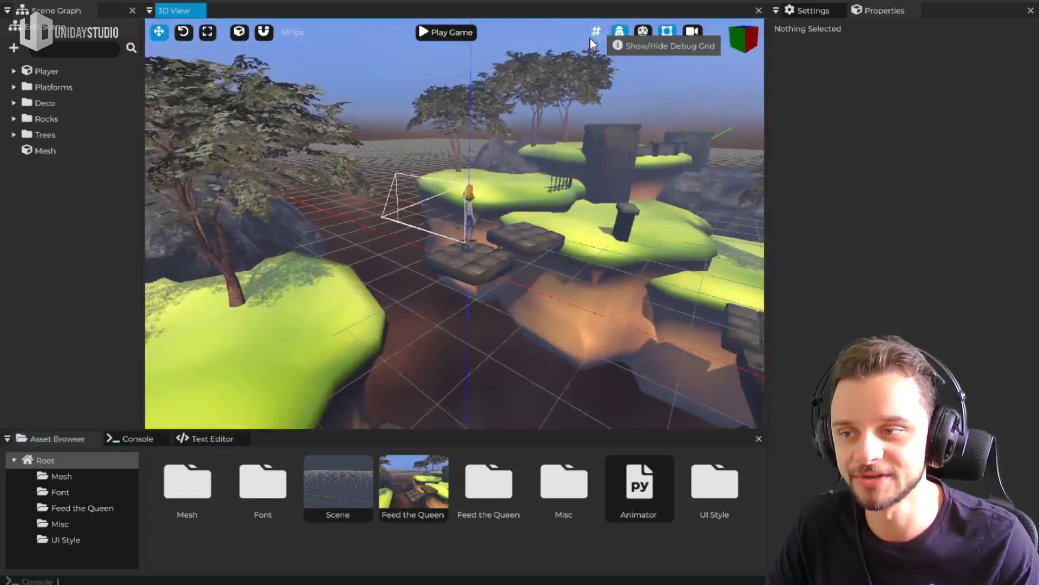
{"action": "left_click", "coordinate": [592, 35]}
Fly through the level to examine the platforms, islands, rocks and trees around the character
{"action": "key", "text": "w"}
{"action": "right_click_drag", "start_coordinate": [619, 248], "coordinate": [514, 241]}
{"action": "key", "text": "d"}
{"action": "key", "text": "s"}
{"action": "mouse_move", "coordinate": [453, 215]}
{"action": "right_mouse_down"}
{"action": "mouse_move", "coordinate": [472, 220]}
{"action": "mouse_move", "coordinate": [454, 216]}
{"action": "right_mouse_up"}
{"action": "key", "text": "w"}
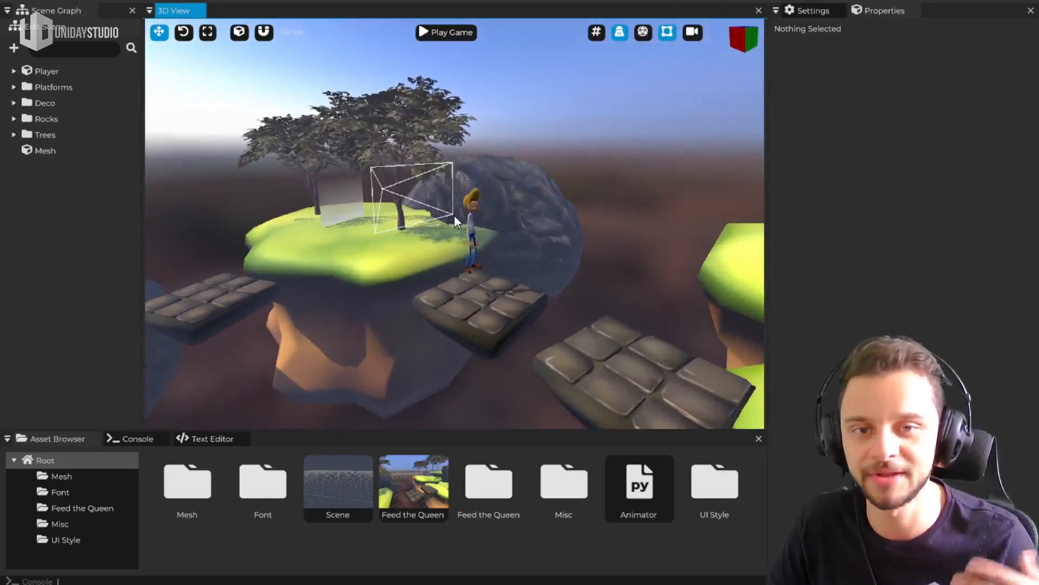
{"action": "right_click_drag", "start_coordinate": [524, 296], "coordinate": [390, 303]}
{"action": "key", "text": "a"}
{"action": "key", "text": "s"}
{"action": "key", "text": "w"}
{"action": "key", "text": "w"}
{"action": "key", "text": "d"}
{"action": "key", "text": "w"}
{"action": "key", "text": "s"}
{"action": "key", "text": "w"}
{"action": "key", "text": "d"}
{"action": "right_click_drag", "start_coordinate": [503, 222], "coordinate": [542, 210]}
{"action": "key", "text": "s"}
{"action": "key", "text": "a"}
{"action": "key", "text": "w"}
Select the Player character in the scene and view it from several angles and distances
{"action": "left_click", "coordinate": [402, 249]}
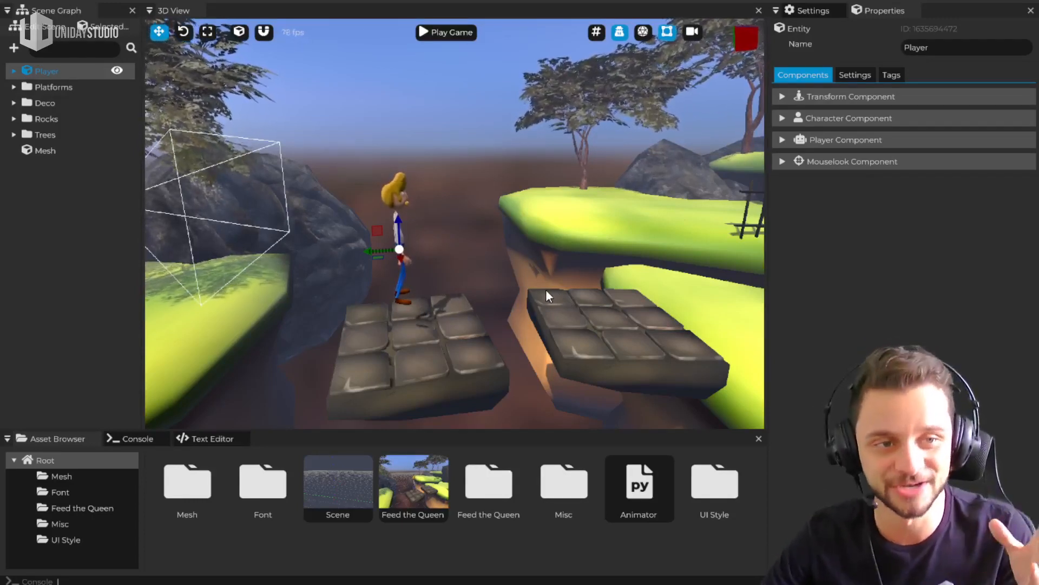
{"action": "right_click_drag", "start_coordinate": [454, 225], "coordinate": [498, 225]}
{"action": "middle_click_drag", "start_coordinate": [498, 225], "coordinate": [358, 221]}
{"action": "right_click_drag", "start_coordinate": [357, 221], "coordinate": [455, 215]}
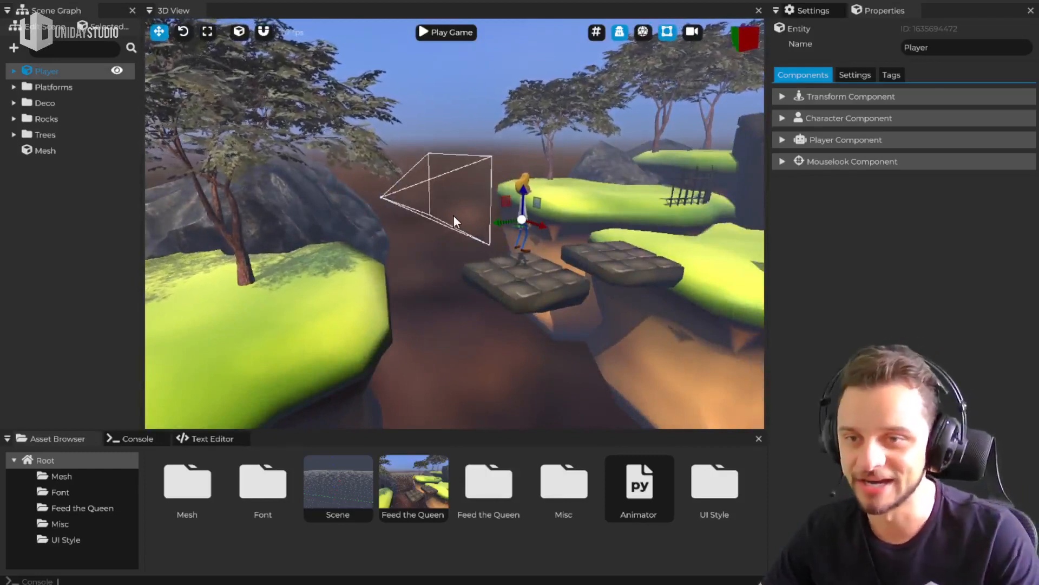
{"action": "right_click_drag", "start_coordinate": [378, 216], "coordinate": [373, 368]}
{"action": "key", "text": "w"}
{"action": "key", "text": "d"}
{"action": "key", "text": "s"}
{"action": "key", "text": "w"}
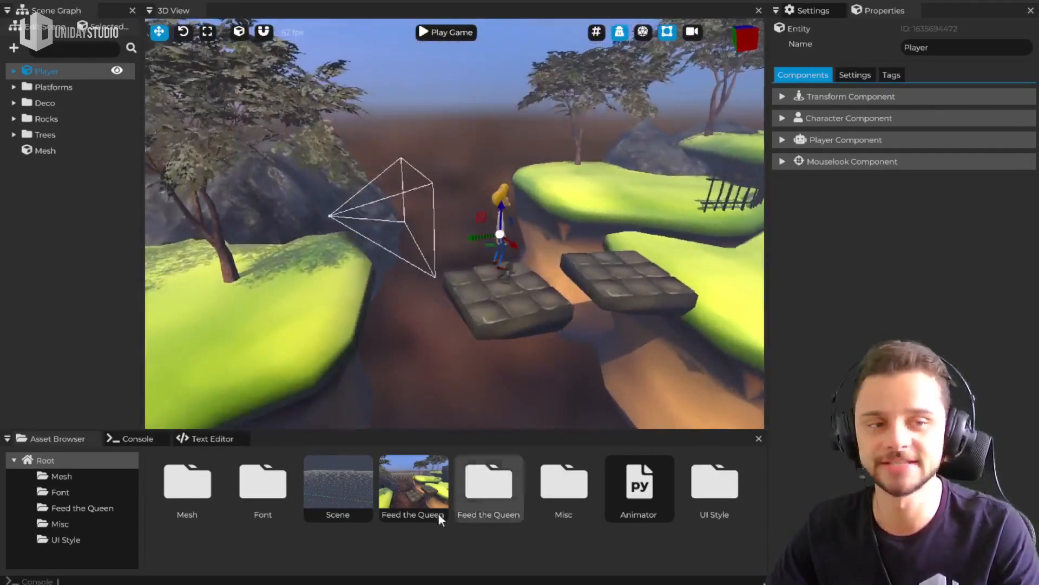
Create a trial folder in the asset root, rename it Folderasdsad, and delete it
{"action": "left_click", "coordinate": [64, 491]}
{"action": "left_click", "coordinate": [53, 467]}
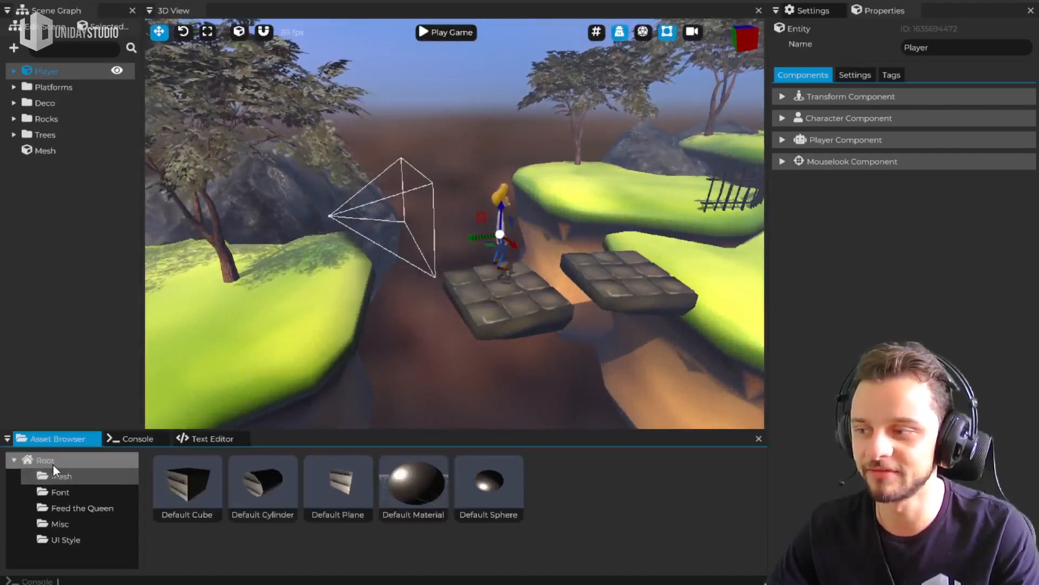
{"action": "left_click", "coordinate": [48, 461]}
{"action": "right_click", "coordinate": [377, 480]}
{"action": "left_click", "coordinate": [433, 488]}
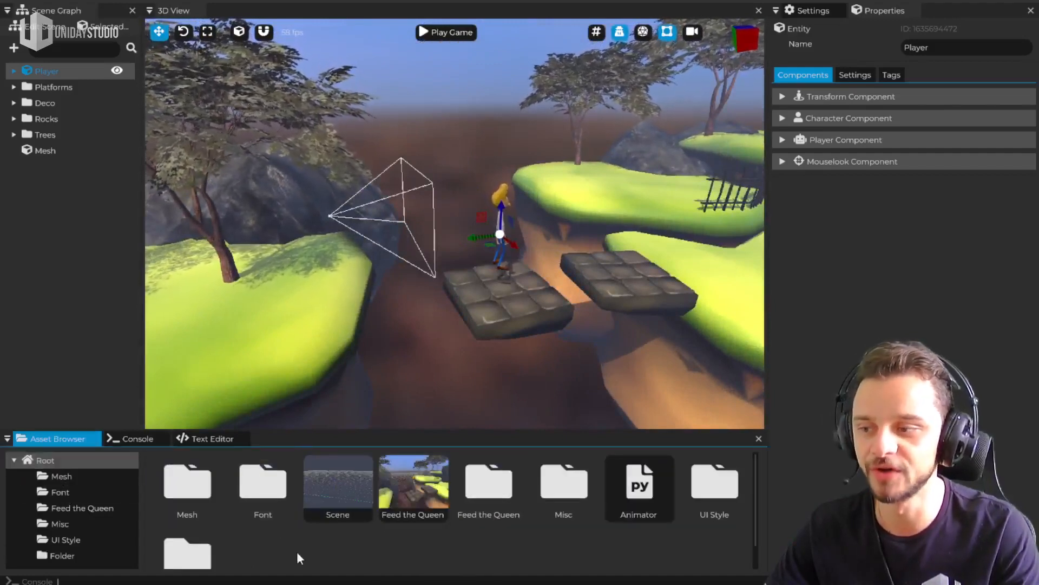
{"action": "right_click", "coordinate": [198, 536]}
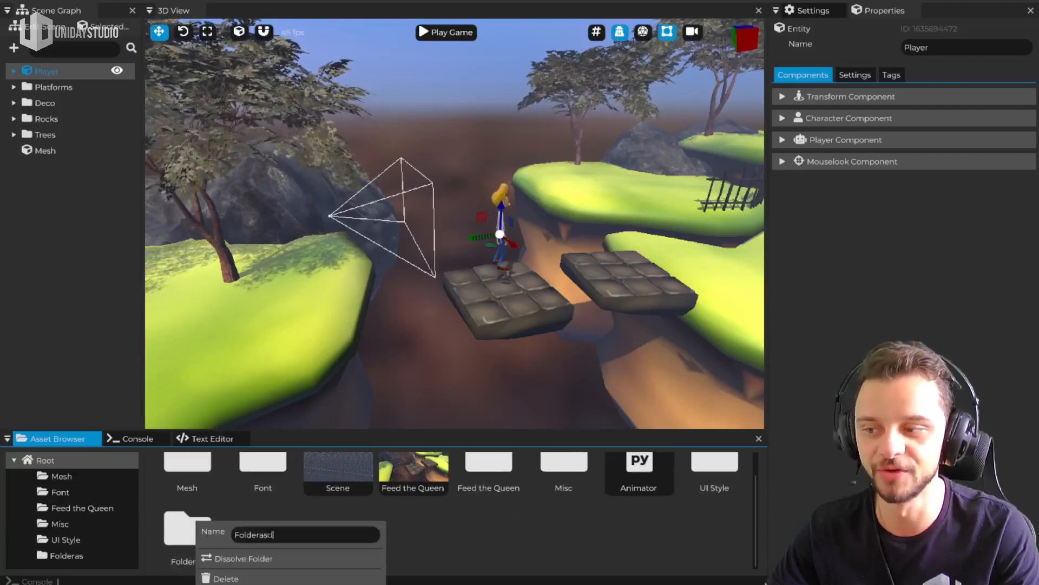
{"action": "left_click", "coordinate": [425, 542]}
{"action": "right_click", "coordinate": [184, 544]}
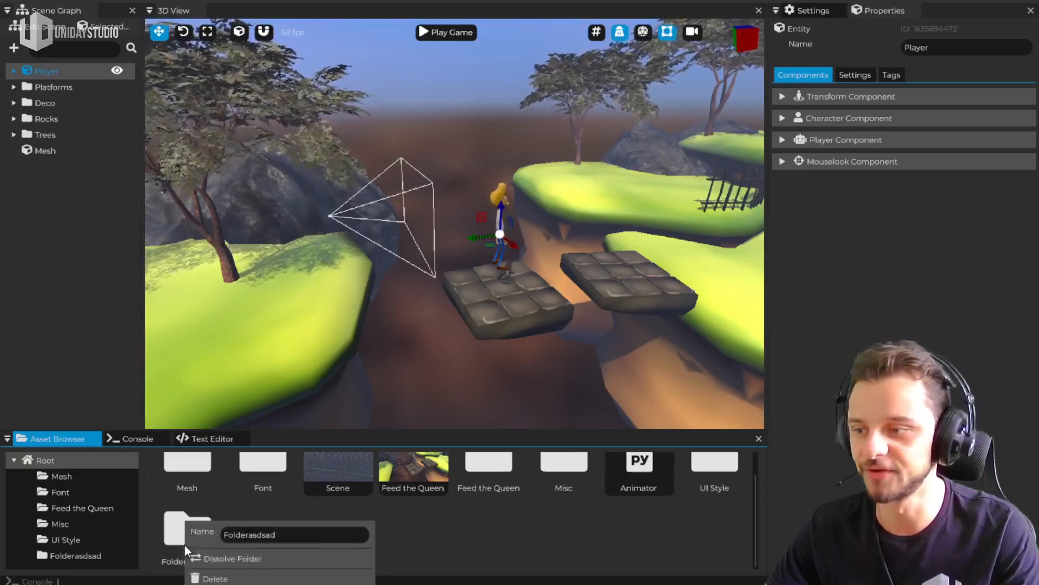
{"action": "left_click", "coordinate": [225, 577]}
Move the Font folder into the Mesh folder and check its contents there
{"action": "left_click_drag", "start_coordinate": [264, 494], "coordinate": [196, 480]}
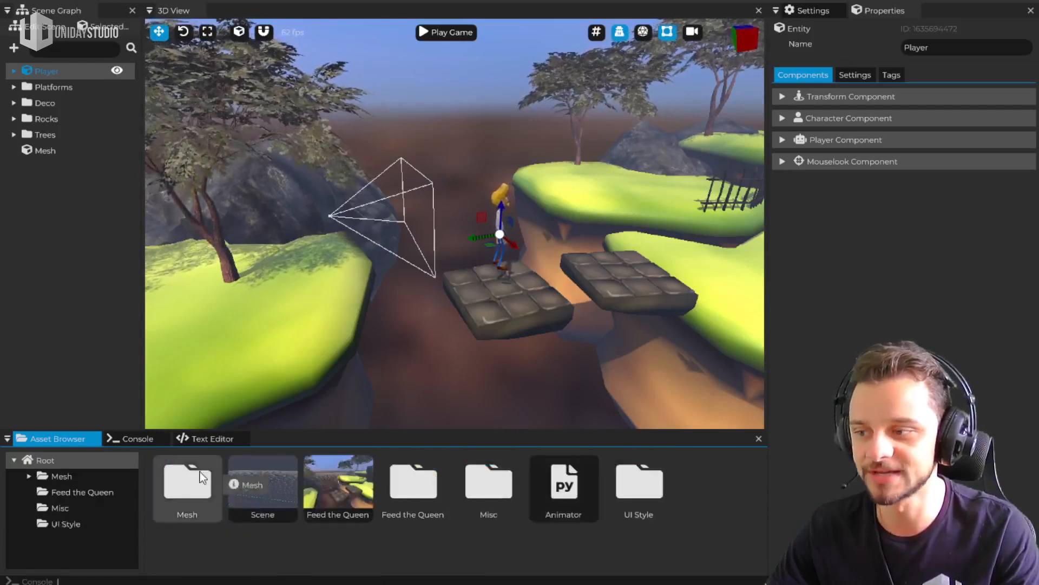
{"action": "left_click", "coordinate": [28, 475]}
{"action": "left_click", "coordinate": [68, 489]}
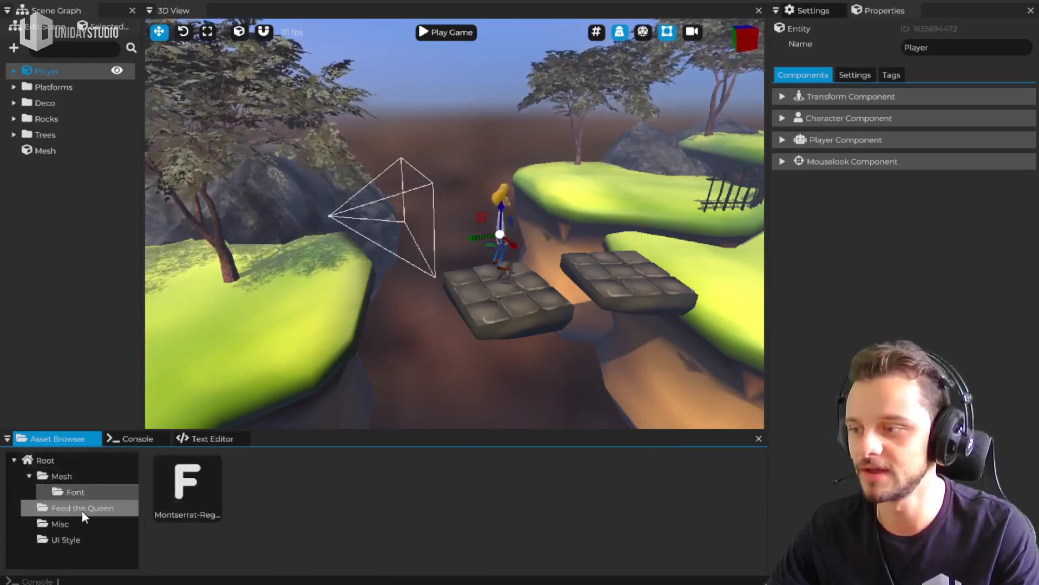
{"action": "left_click", "coordinate": [82, 510]}
{"action": "left_click", "coordinate": [69, 490]}
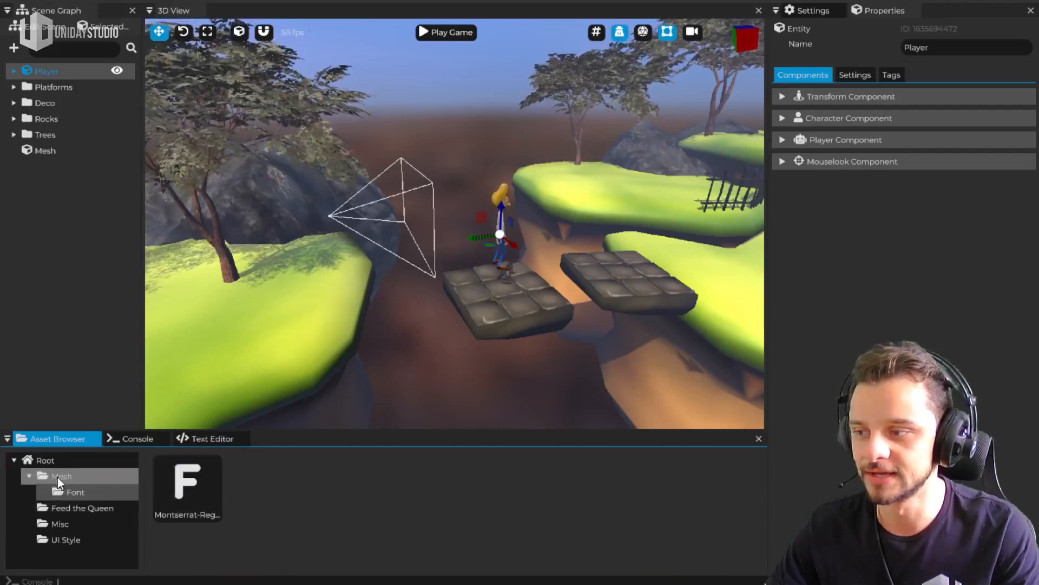
Move the Font folder out of the Mesh folder back to the asset root
{"action": "left_click", "coordinate": [57, 476]}
{"action": "left_click_drag", "start_coordinate": [571, 491], "coordinate": [43, 458]}
{"action": "left_click", "coordinate": [39, 463]}
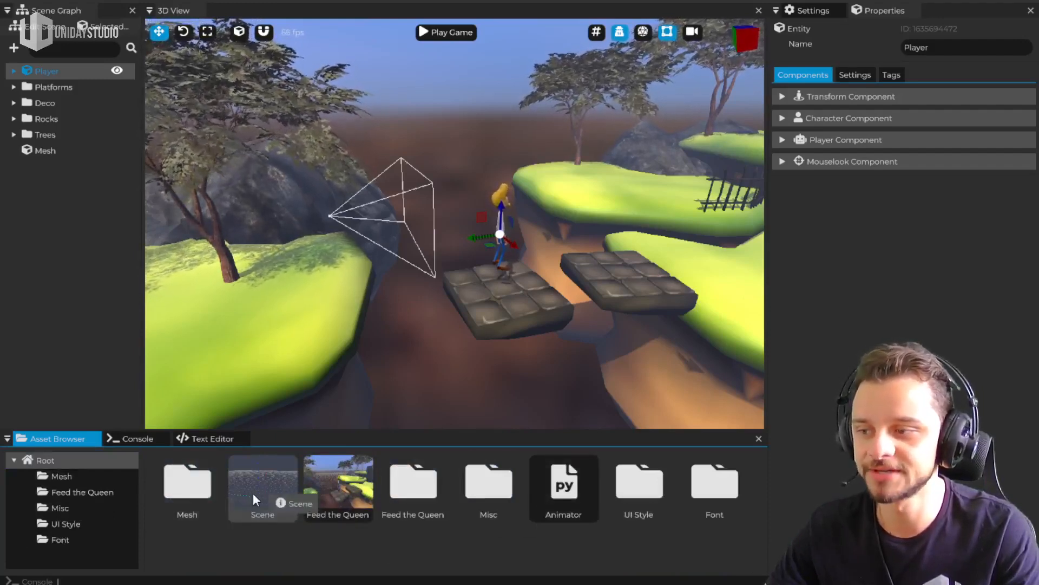
Inspect the properties of the Default Cube mesh and the LD49-Guy1.png texture from the Feed the Queen folder
{"action": "double_click", "coordinate": [179, 490]}
{"action": "left_click", "coordinate": [210, 491]}
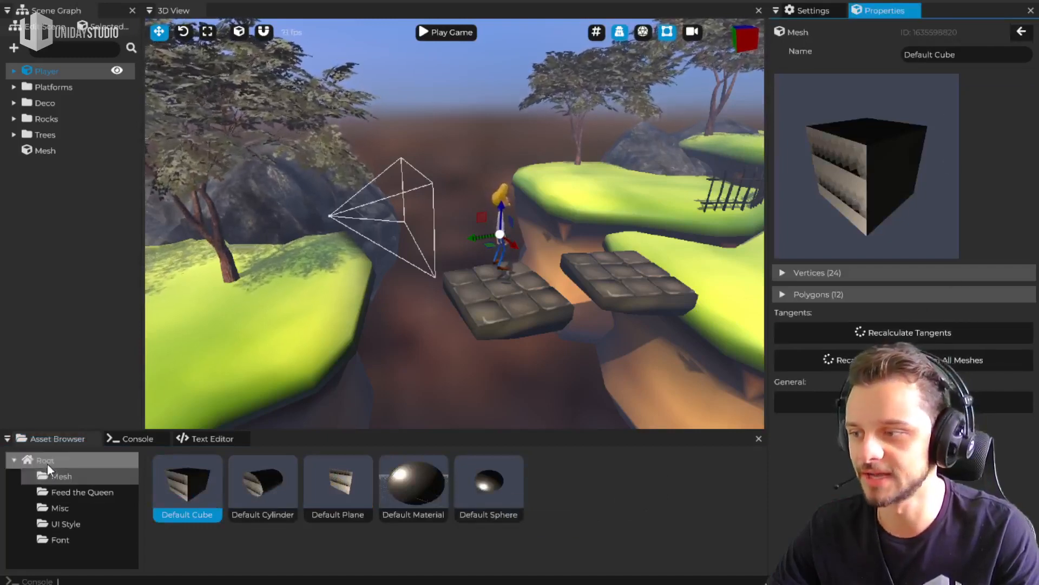
{"action": "left_click", "coordinate": [83, 492]}
{"action": "scroll", "coordinate": [586, 517], "scroll_direction": "down", "scroll_amount": 1}
{"action": "left_click", "coordinate": [265, 516]}
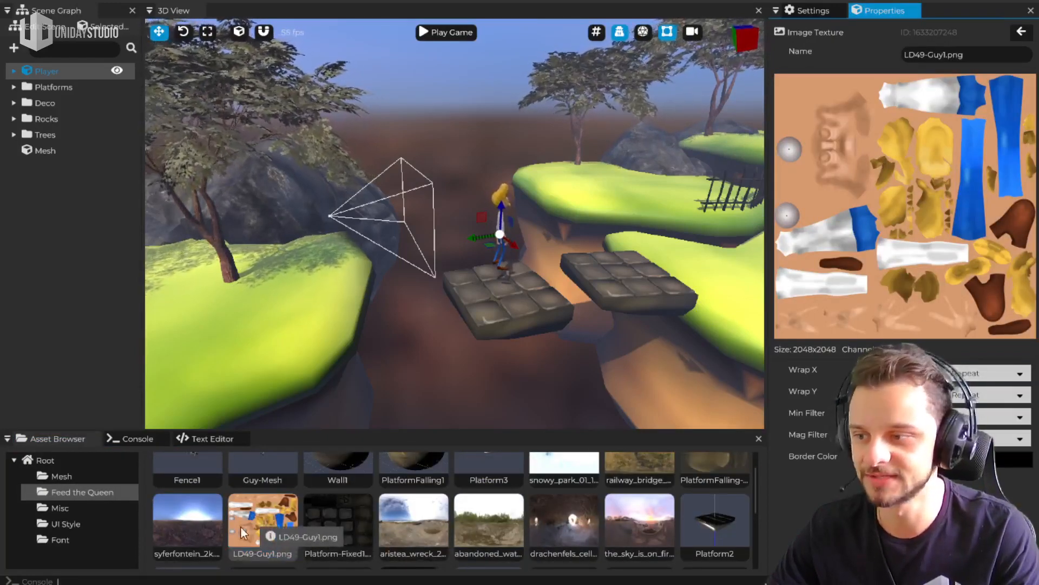
Inspect the material settings of Guy-Mat in the Feed the Queen folder
{"action": "scroll", "coordinate": [287, 542], "scroll_direction": "down", "scroll_amount": 2}
{"action": "left_click", "coordinate": [571, 529]}
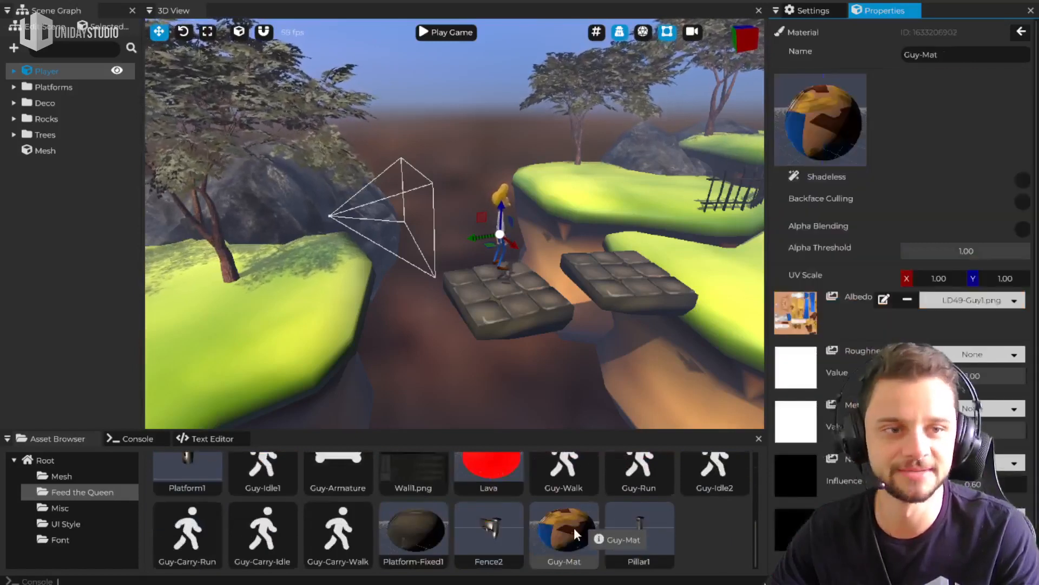
{"action": "scroll", "coordinate": [850, 219], "scroll_direction": "down", "scroll_amount": 1}
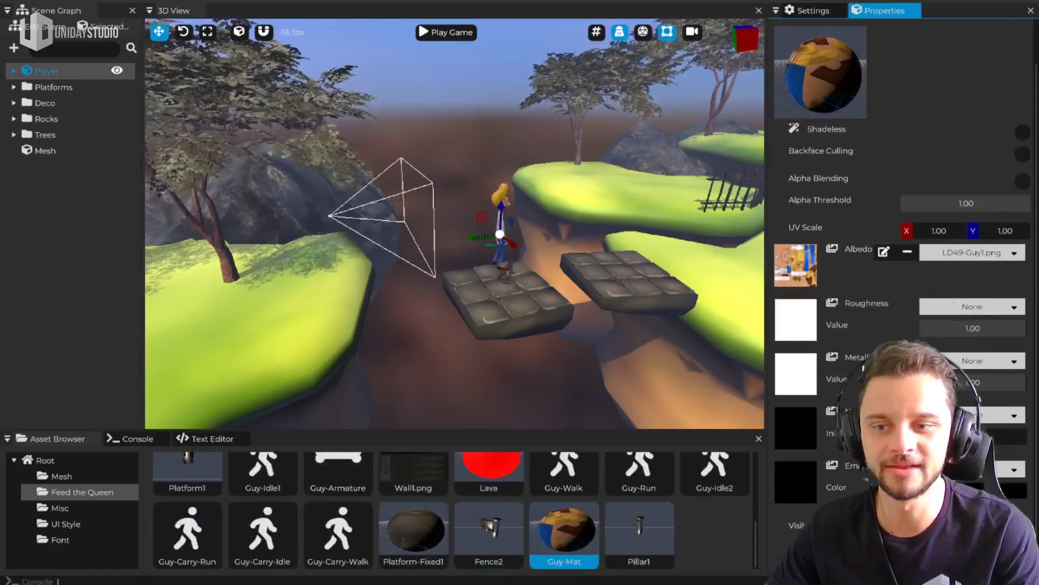
{"action": "scroll", "coordinate": [958, 124], "scroll_direction": "up", "scroll_amount": 1}
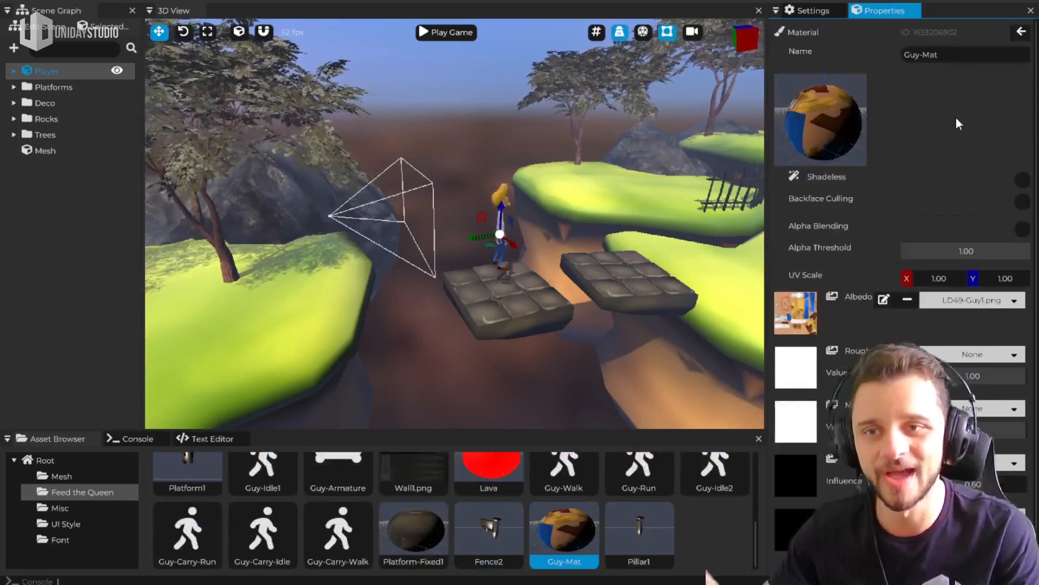
View the properties of the Platforms group and the Player entity in the scene hierarchy
{"action": "left_click", "coordinate": [48, 87]}
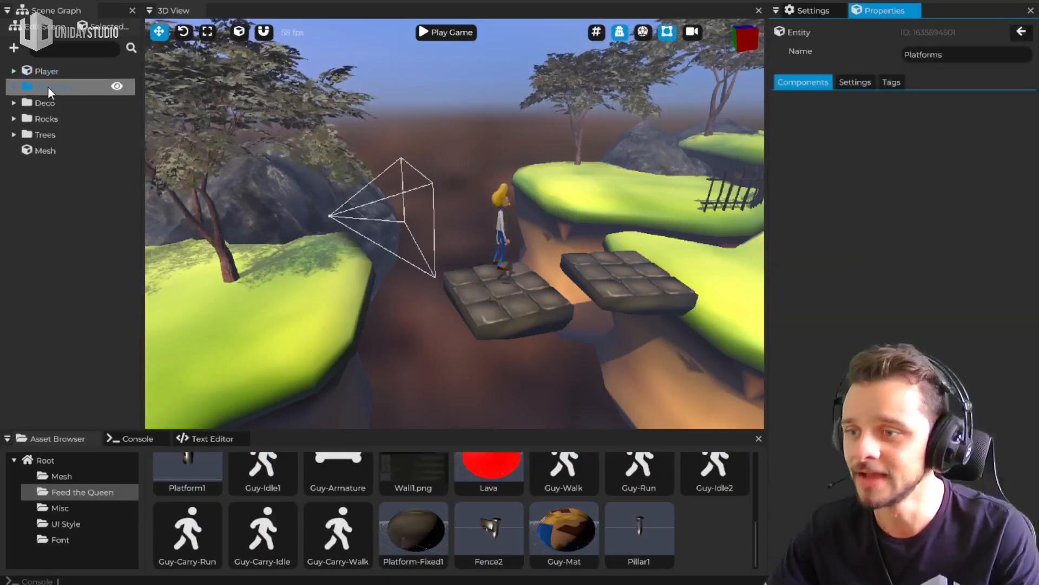
{"action": "left_click", "coordinate": [48, 69]}
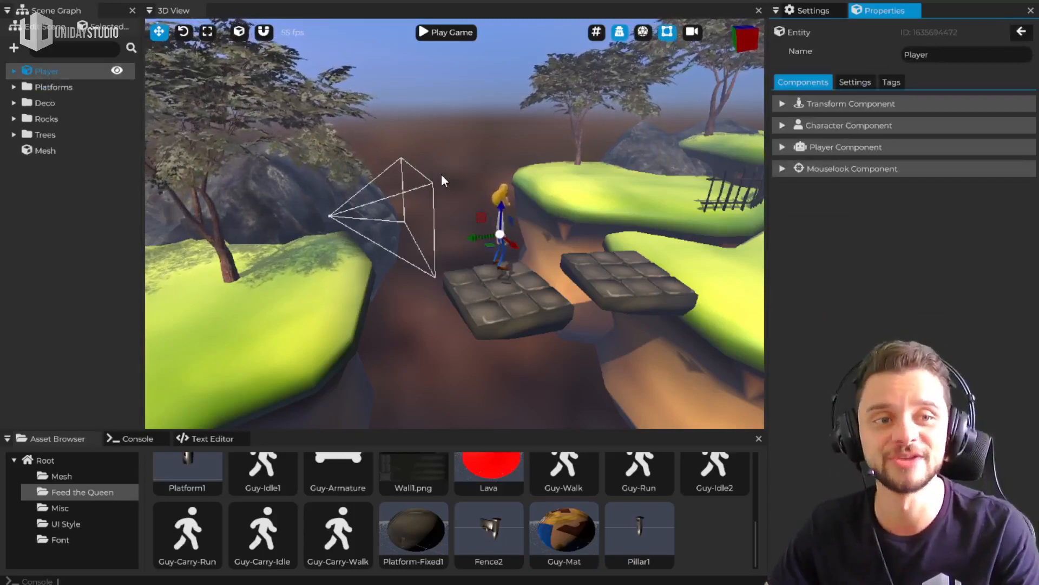
Start play mode and run and jump the character from the starting stone platform onto the grassy islands
{"action": "left_click", "coordinate": [441, 35]}
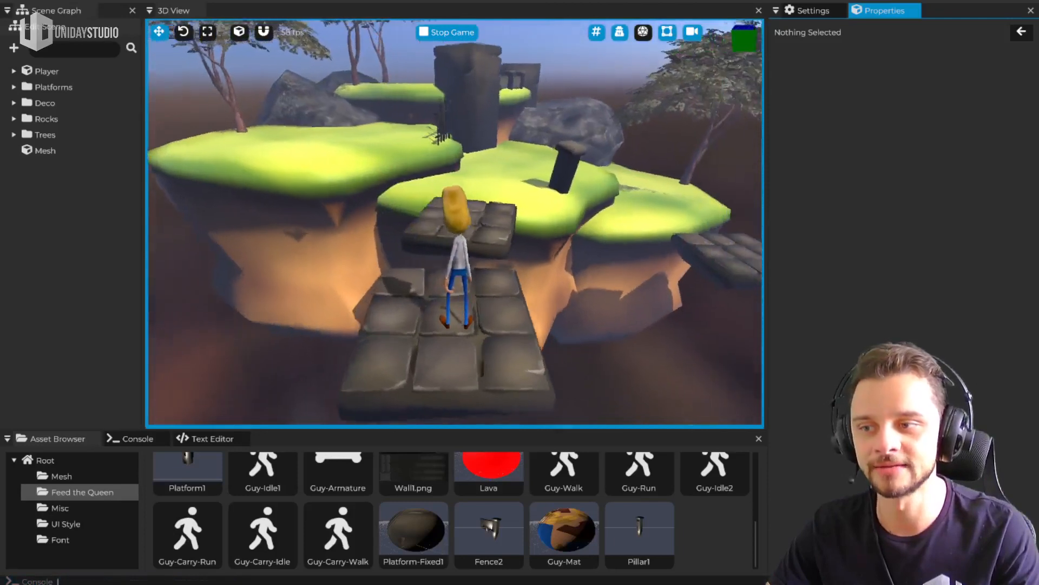
{"action": "key", "text": "a"}
{"action": "key", "text": "d"}
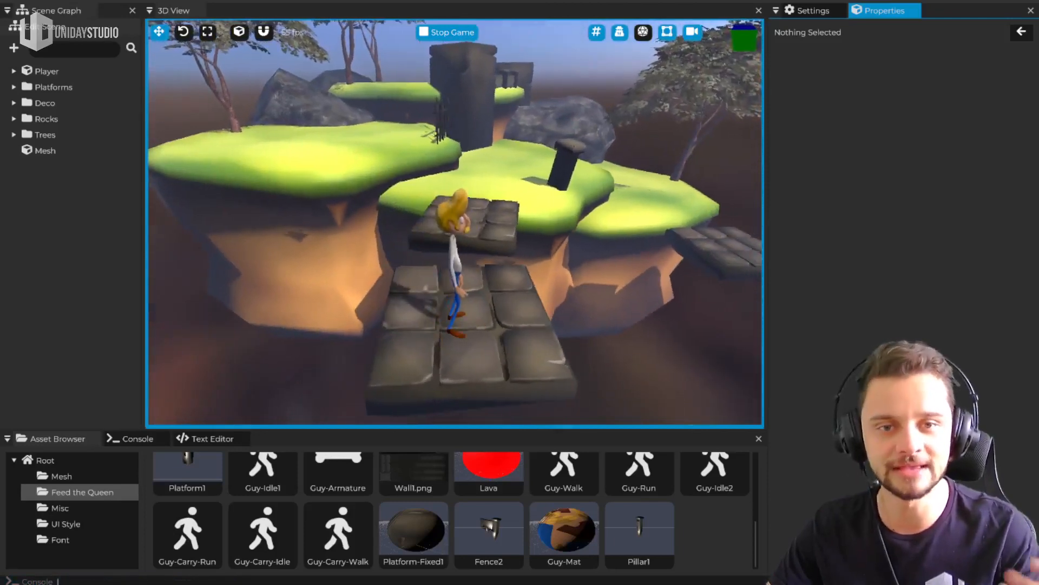
{"action": "key", "text": "w"}
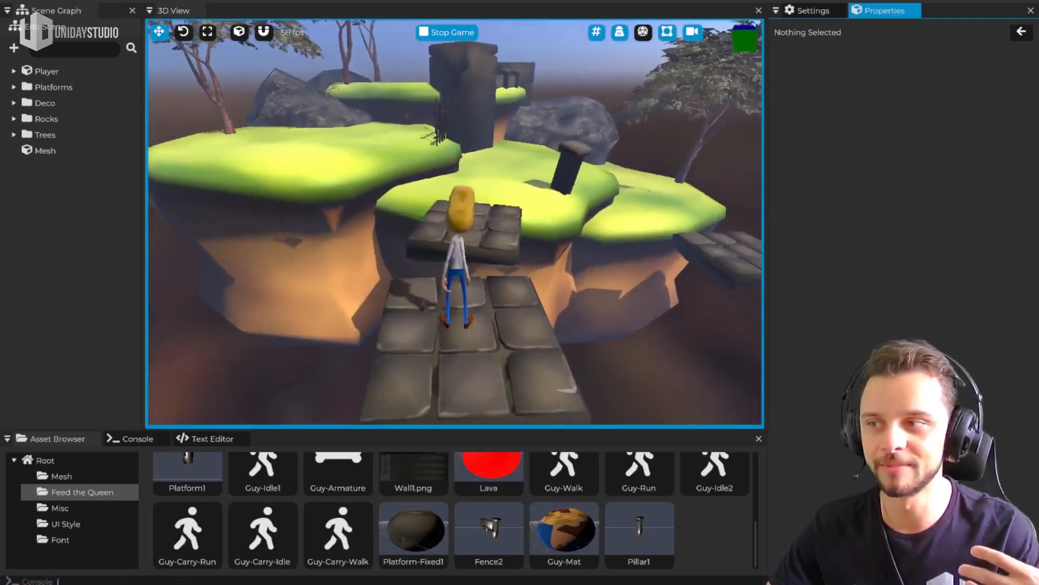
{"action": "key", "text": "w"}
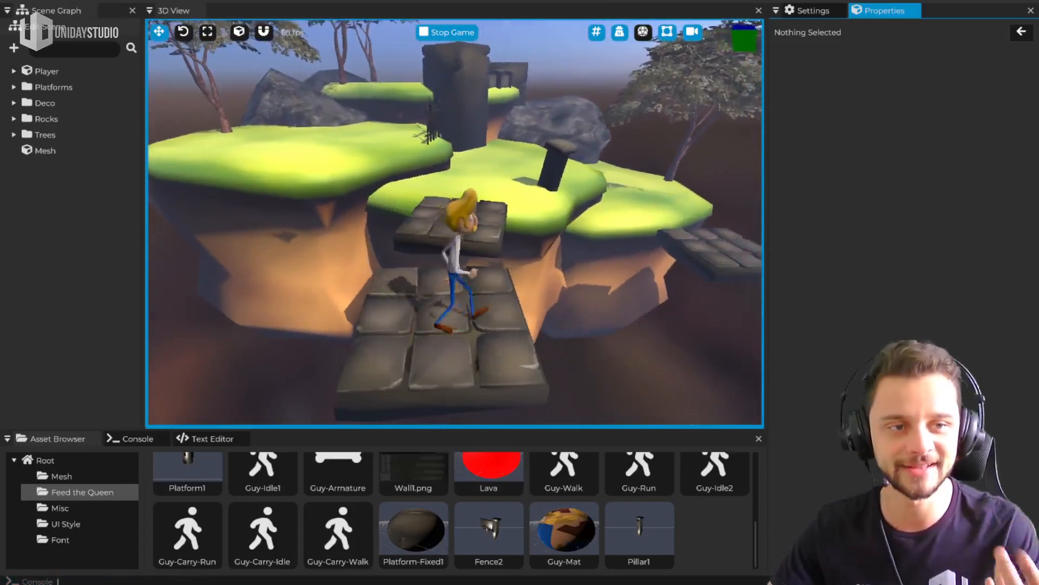
{"action": "key", "text": "space"}
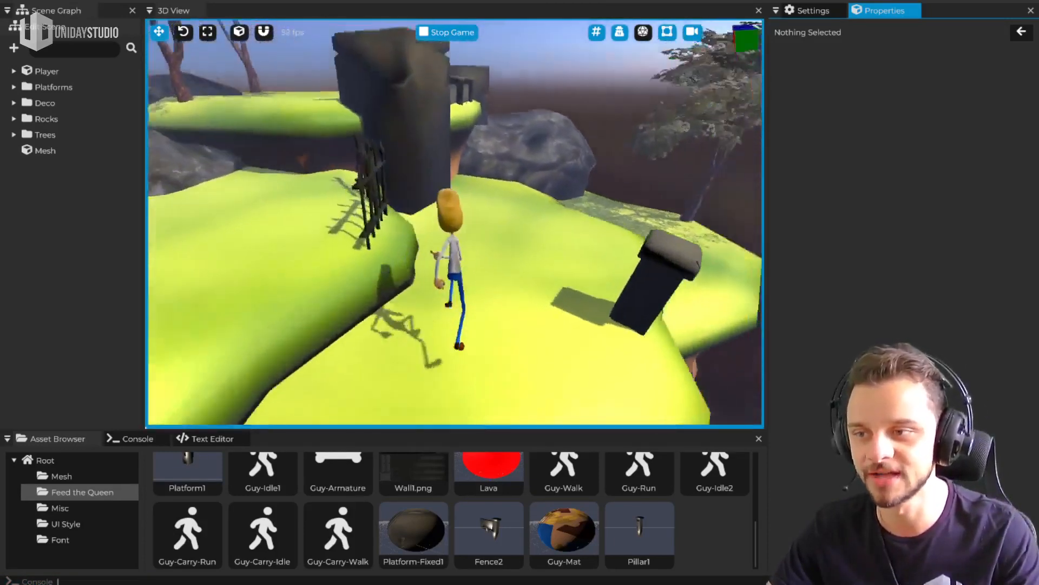
{"action": "key", "text": "s"}
{"action": "key", "text": "a"}
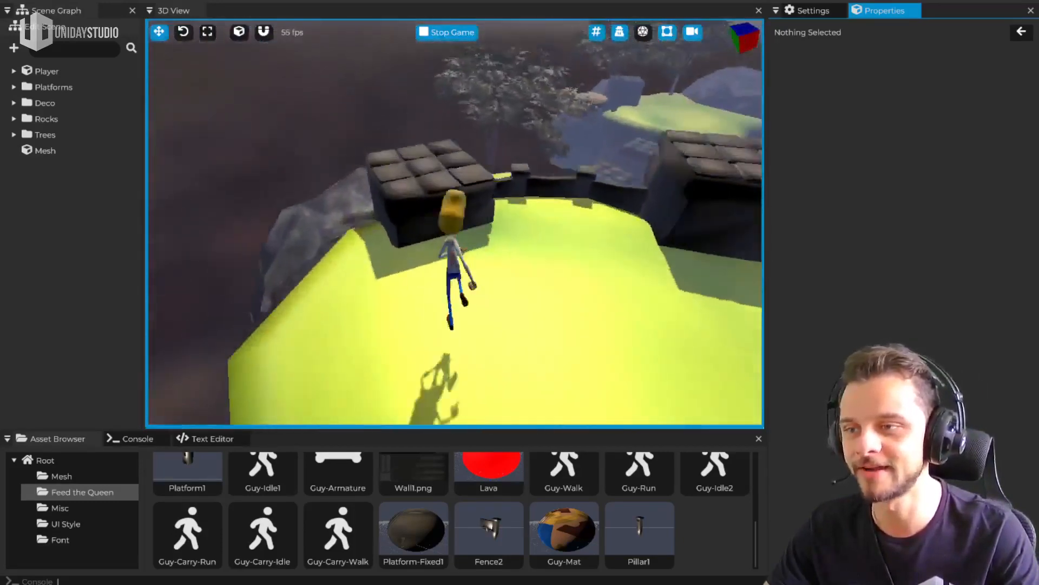
Run the character past the stone blocks and fences to the islands' edge, and end the play session
{"action": "key", "text": "w"}
{"action": "key", "text": "d"}
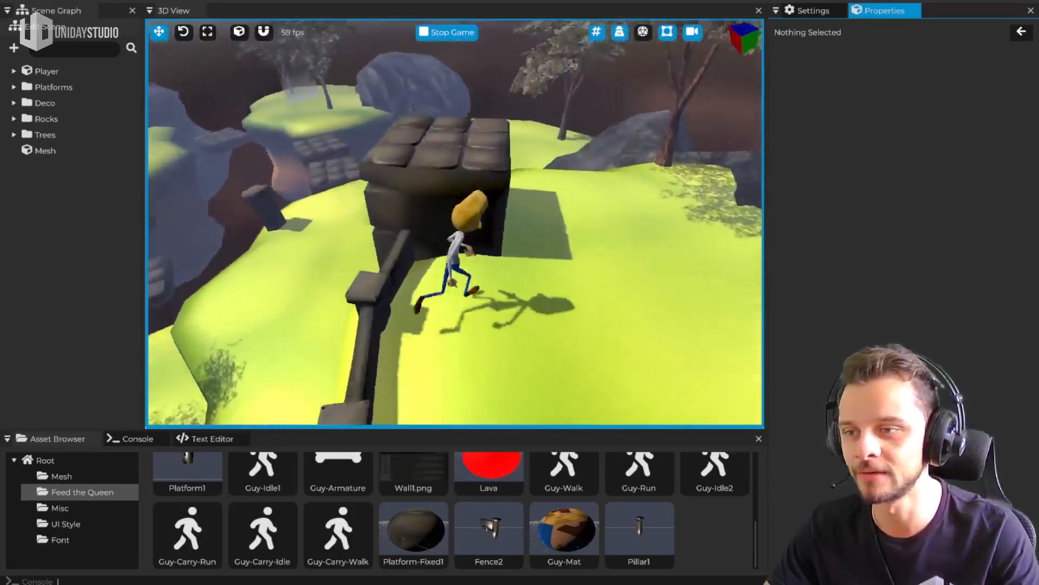
{"action": "key", "text": "w"}
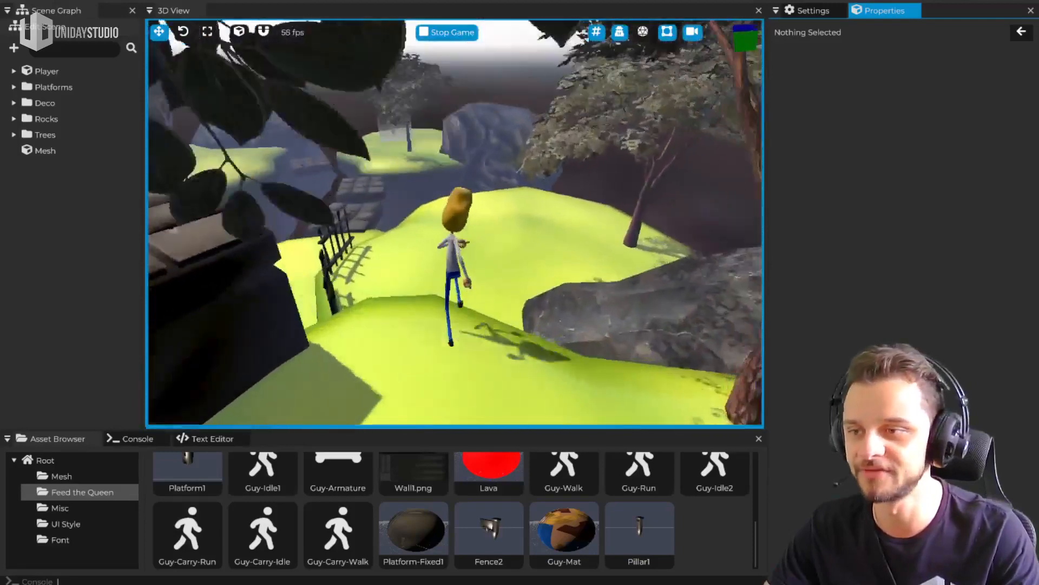
{"action": "key", "text": "w"}
{"action": "key", "text": "a"}
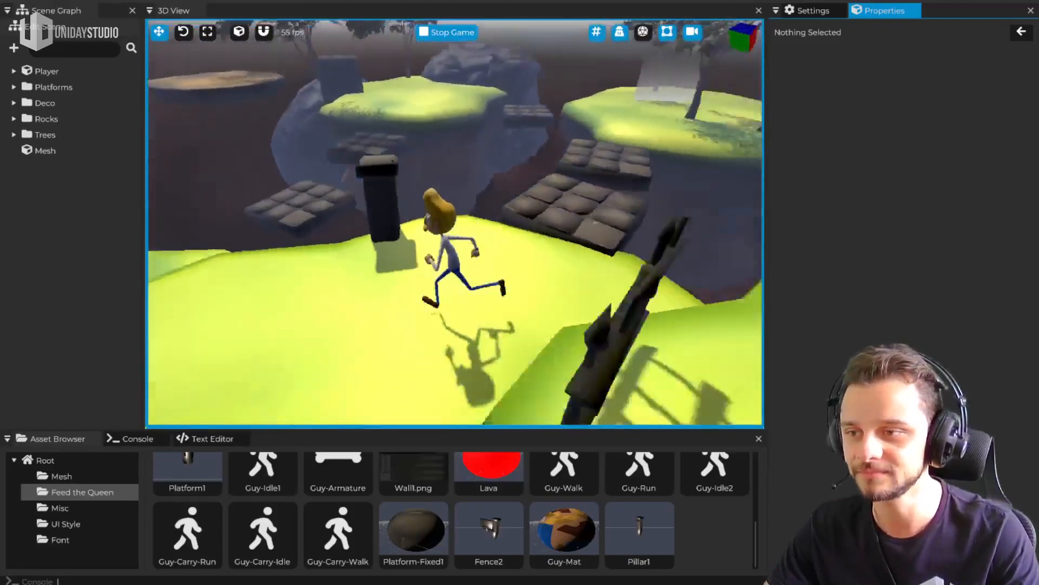
{"action": "key", "text": "w"}
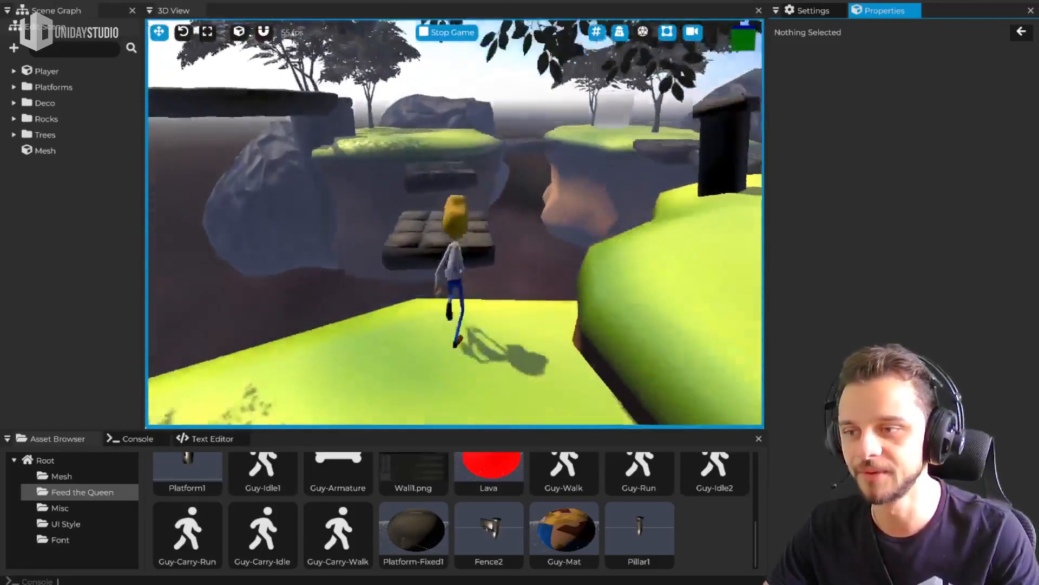
{"action": "key", "text": "w"}
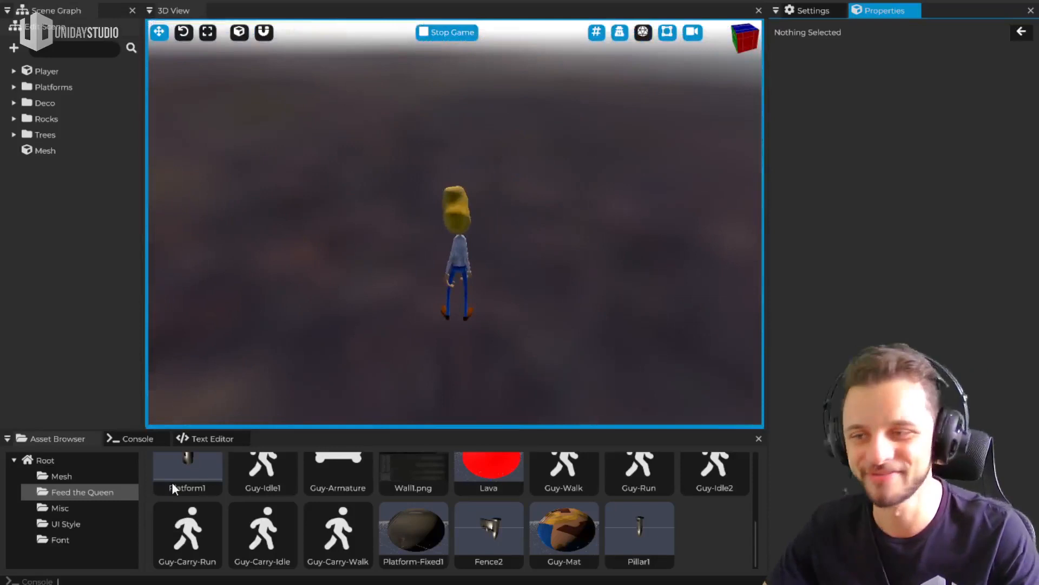
{"action": "key", "text": "Escape"}
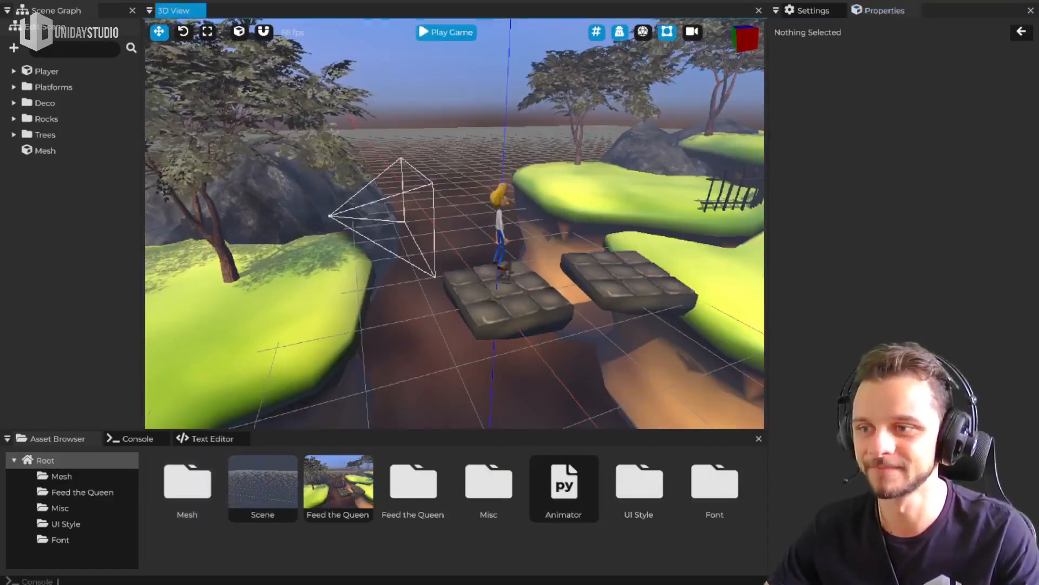
Restart play mode and run the character across the islands to the grassy area with the two fences
{"action": "key", "text": "p"}
{"action": "key", "text": "w"}
{"action": "key", "text": "space"}
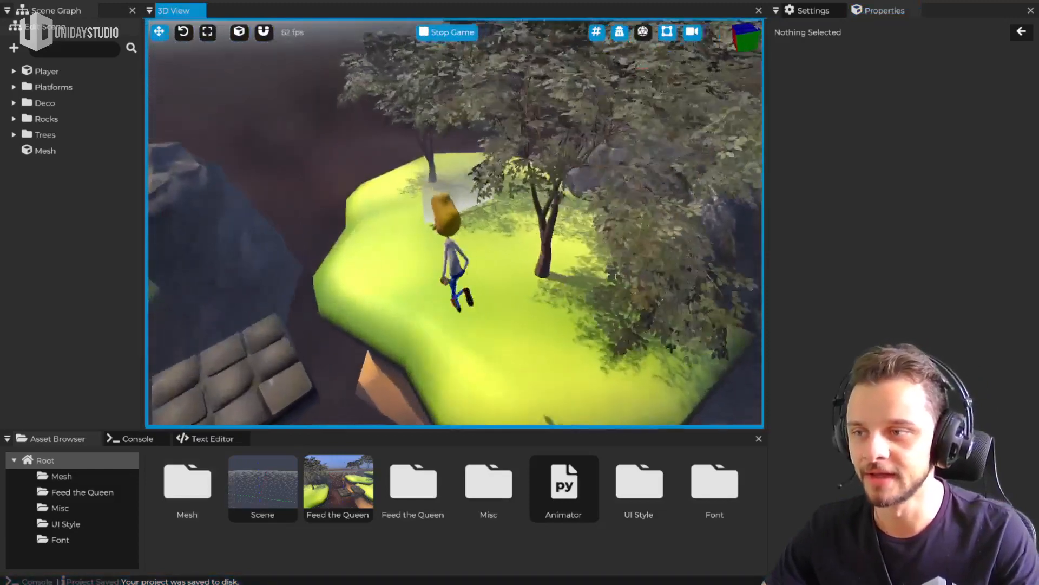
{"action": "key", "text": "w"}
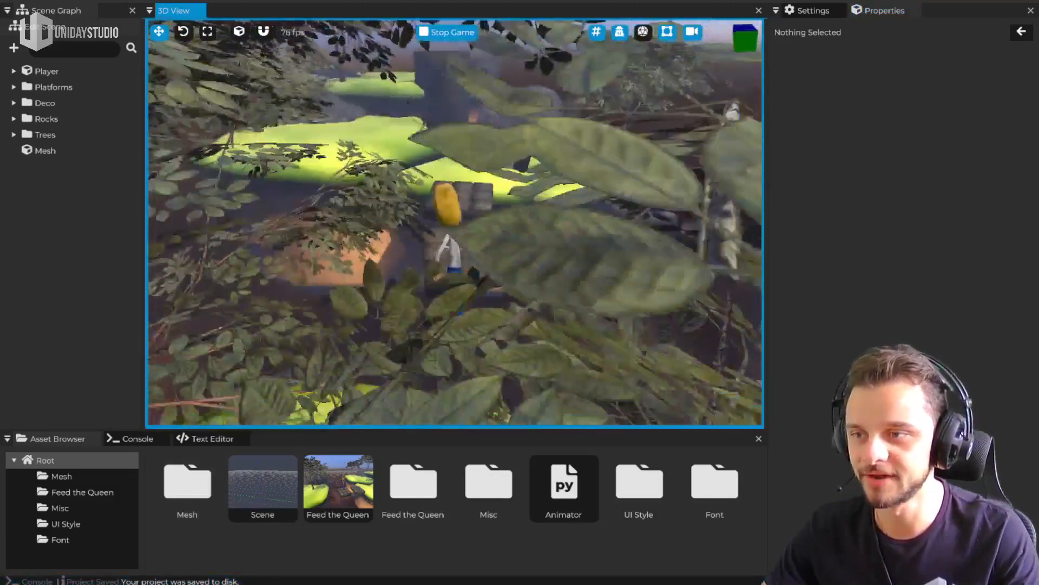
{"action": "key", "text": "w"}
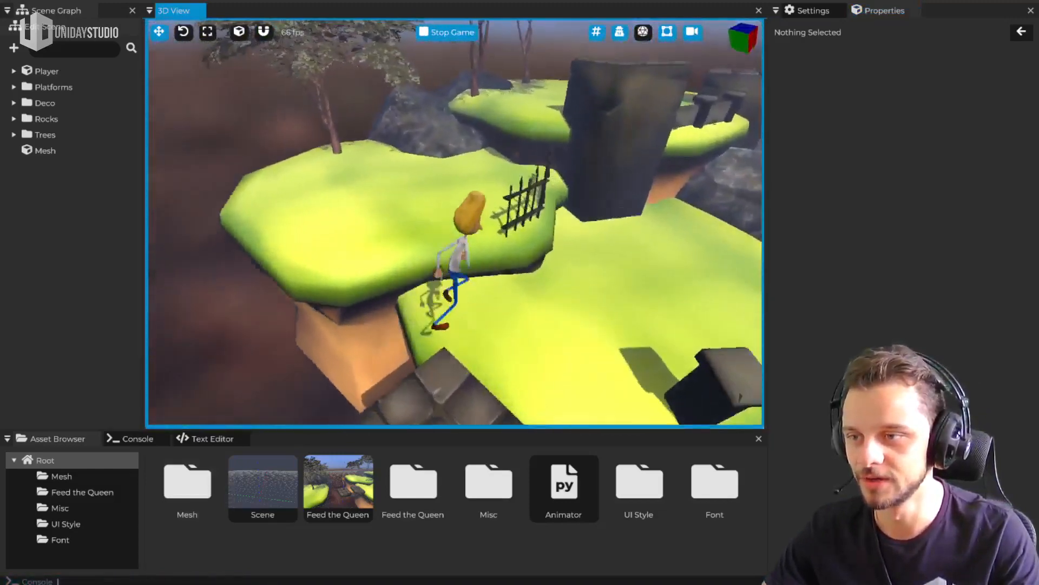
{"action": "key", "text": "w"}
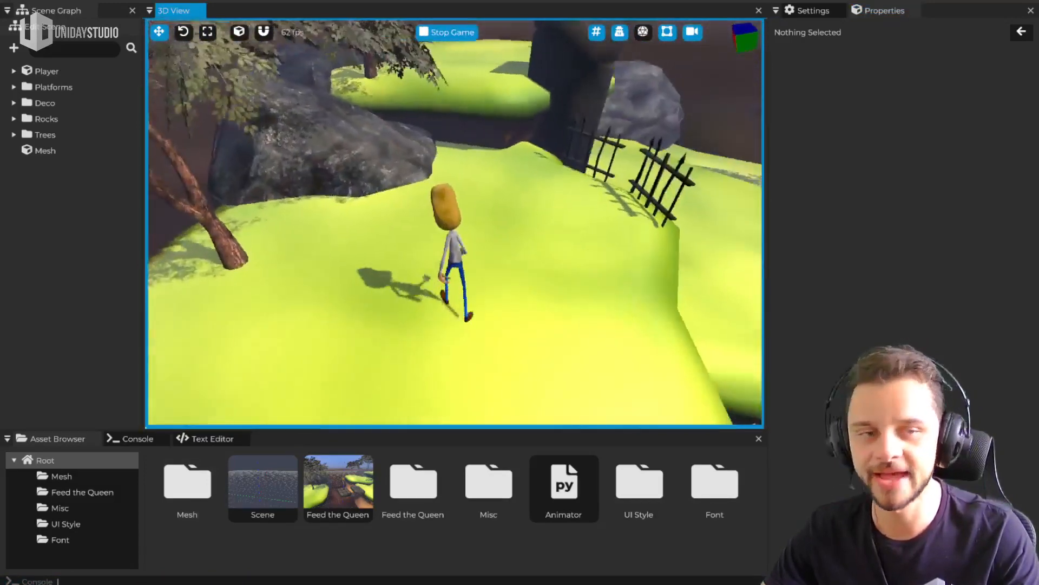
{"action": "key", "text": "d"}
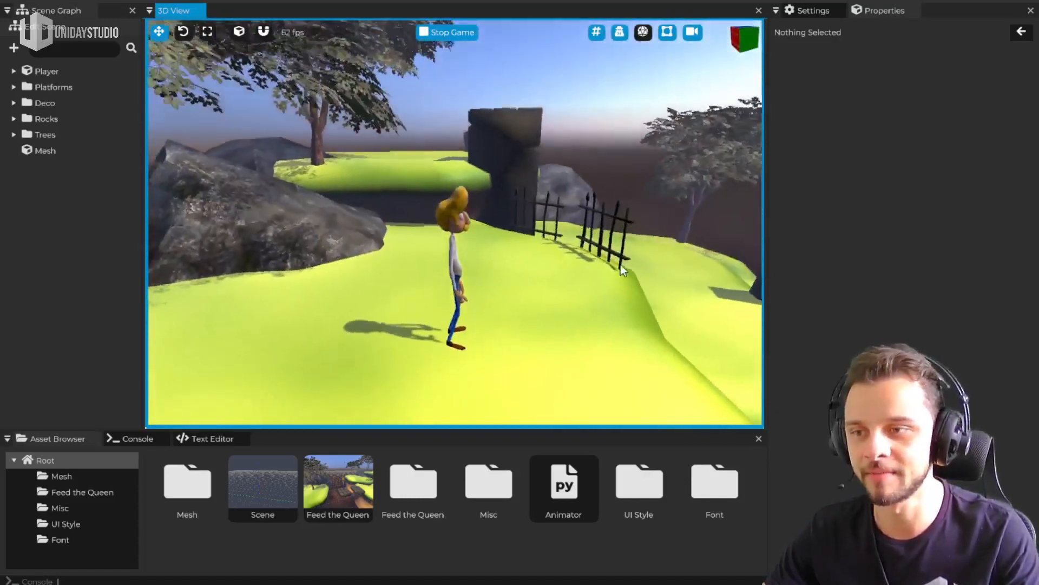
While the game runs, move the nearer Fence2 section over to the large rock and reposition the neighbouring Tree1
{"action": "left_click", "coordinate": [610, 268]}
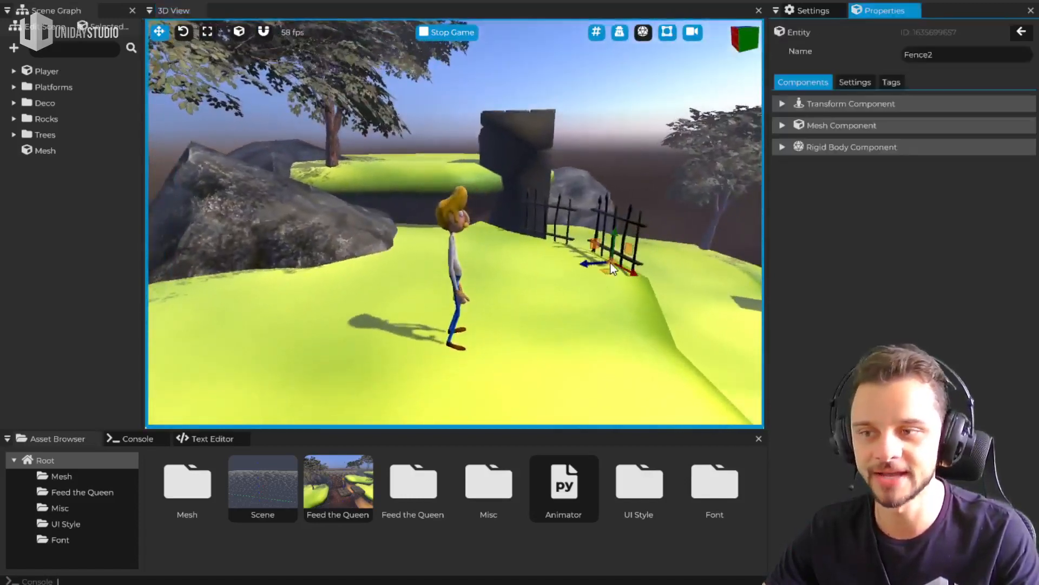
{"action": "left_click_drag", "start_coordinate": [596, 265], "coordinate": [379, 291]}
{"action": "key", "text": "a"}
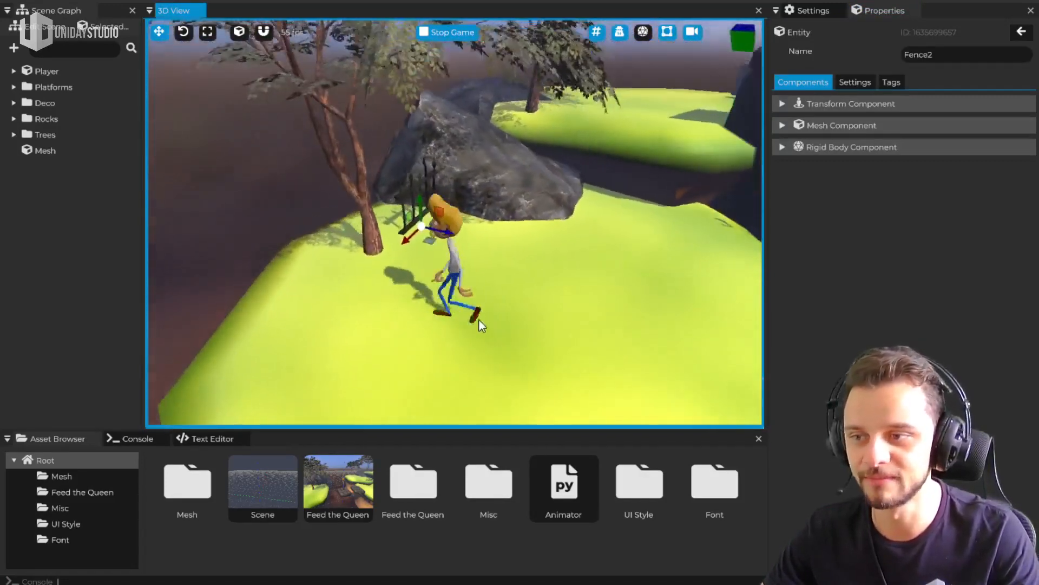
{"action": "left_click", "coordinate": [501, 278]}
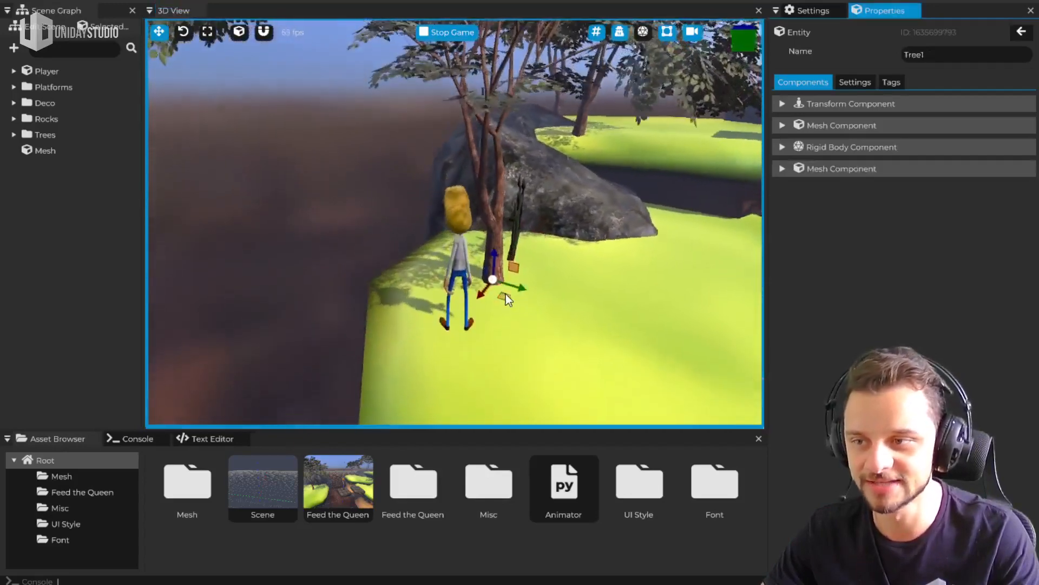
{"action": "left_click_drag", "start_coordinate": [518, 289], "coordinate": [430, 335]}
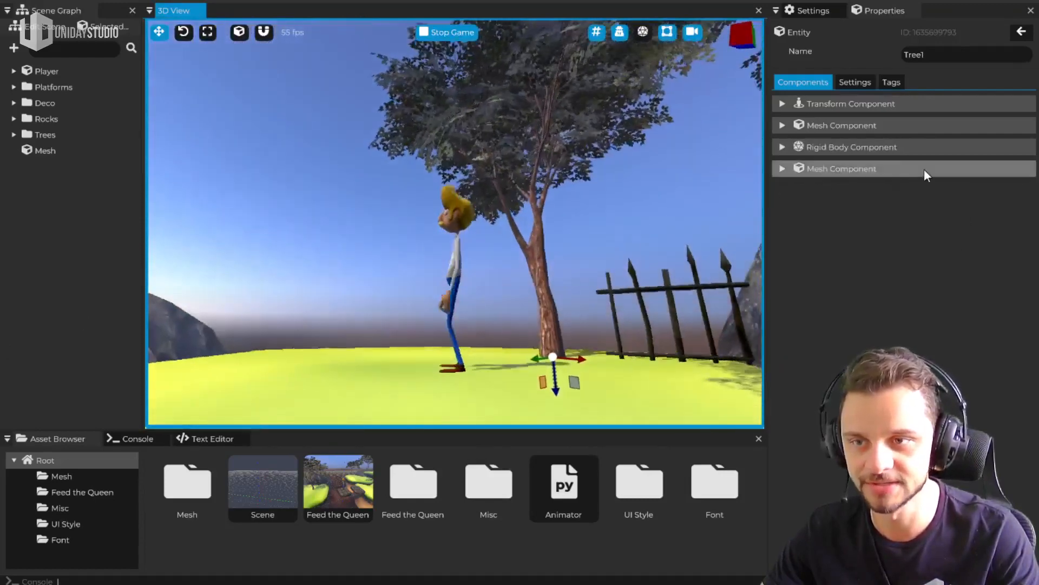
Expand Tree1's second Mesh Component, which holds the TreeBranches mesh
{"action": "left_click", "coordinate": [924, 168]}
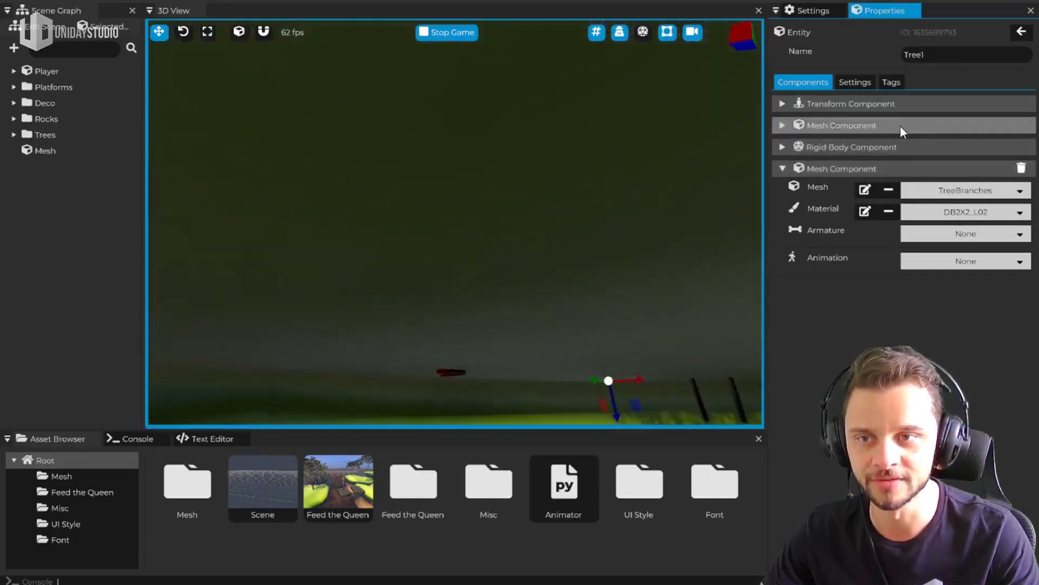
{"action": "left_click", "coordinate": [902, 127]}
{"action": "left_click", "coordinate": [903, 126]}
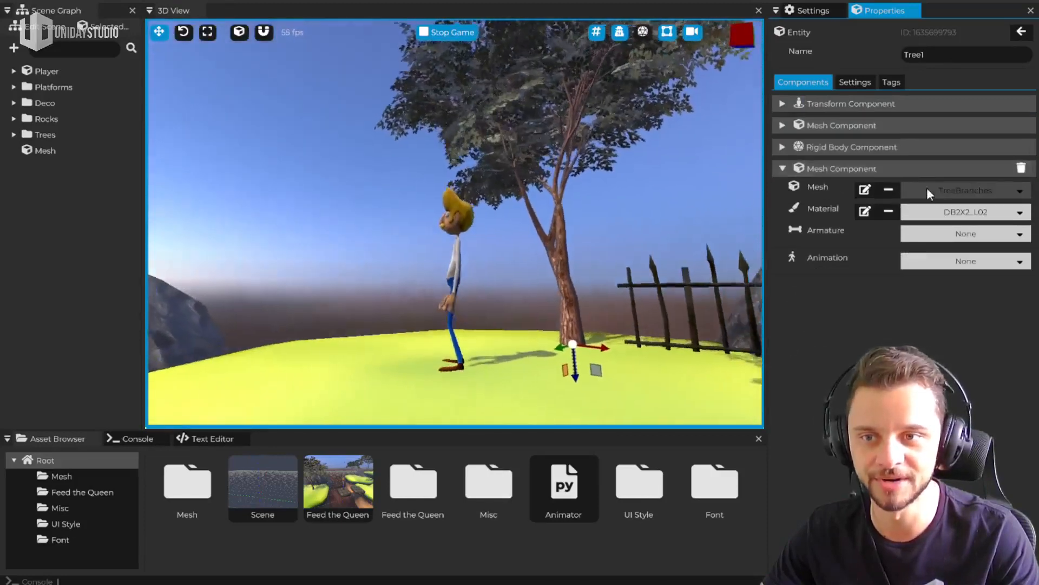
Search the mesh list for "Sp" and replace Tree1's branch mesh with Default Sphere
{"action": "left_click", "coordinate": [950, 190]}
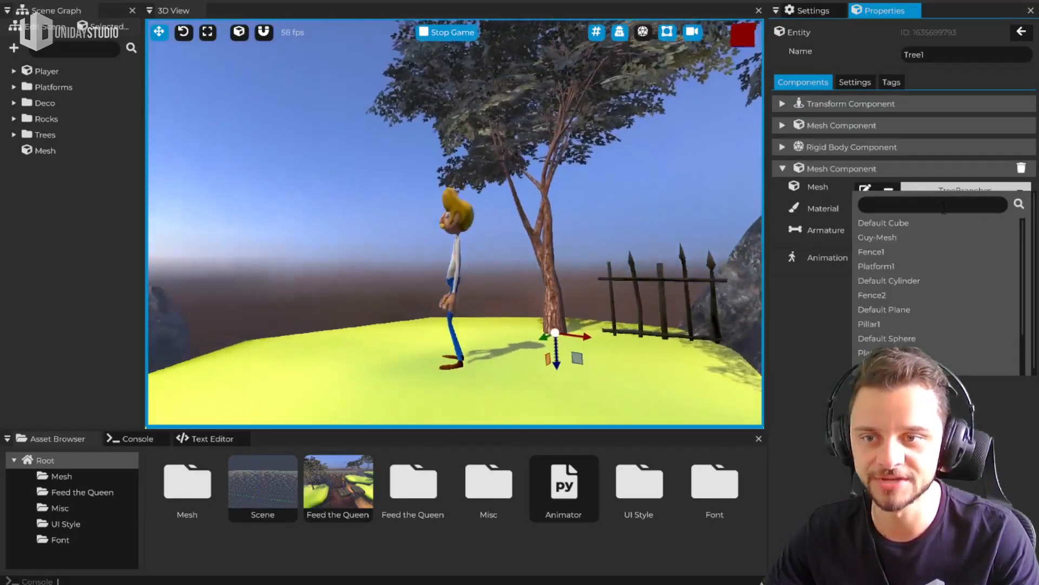
{"action": "left_click", "coordinate": [924, 205]}
{"action": "type", "text": "Spe"}
{"action": "key", "text": "BackSpace"}
{"action": "type", "text": "l"}
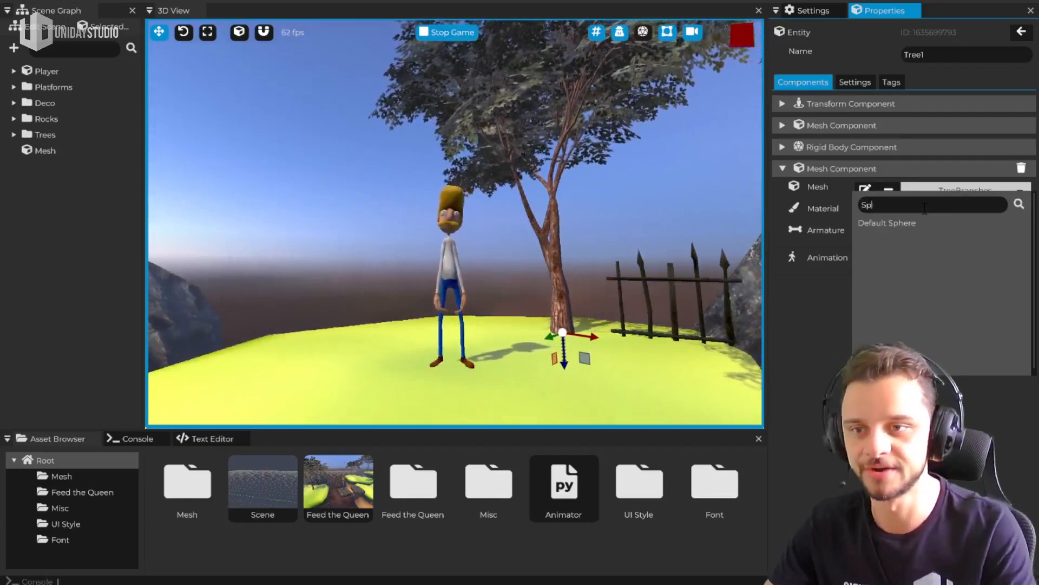
{"action": "left_click", "coordinate": [897, 226]}
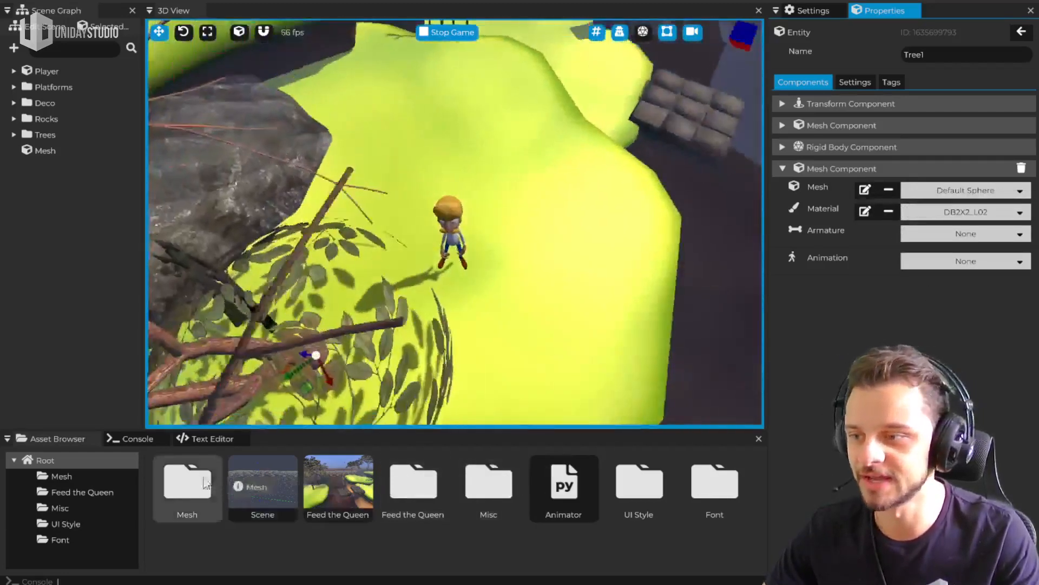
Assign Default Cylinder from the Mesh asset folder as the mesh of Tree1's second Mesh Component
{"action": "double_click", "coordinate": [204, 490]}
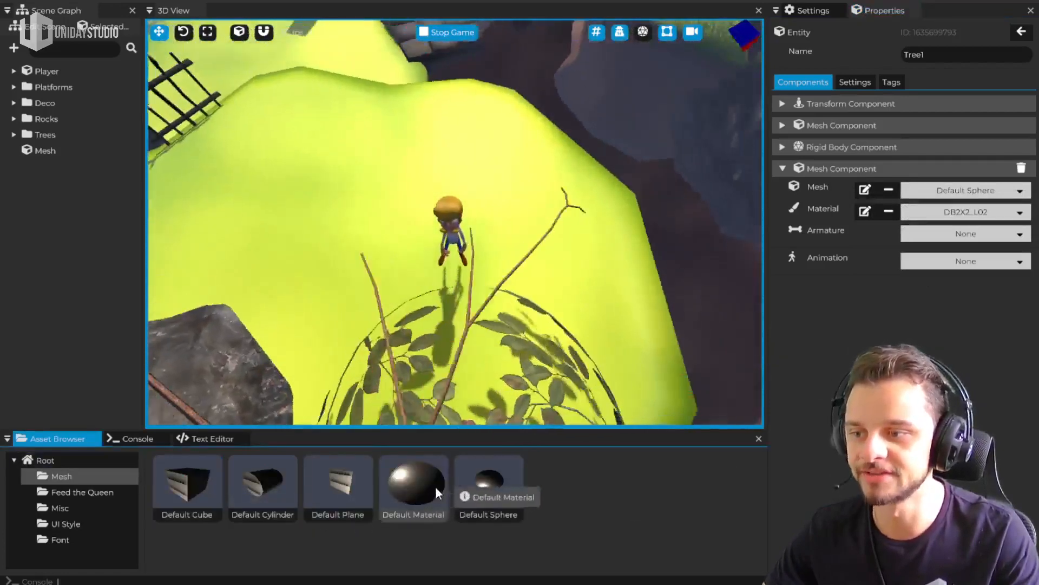
{"action": "left_click_drag", "start_coordinate": [279, 491], "coordinate": [972, 191]}
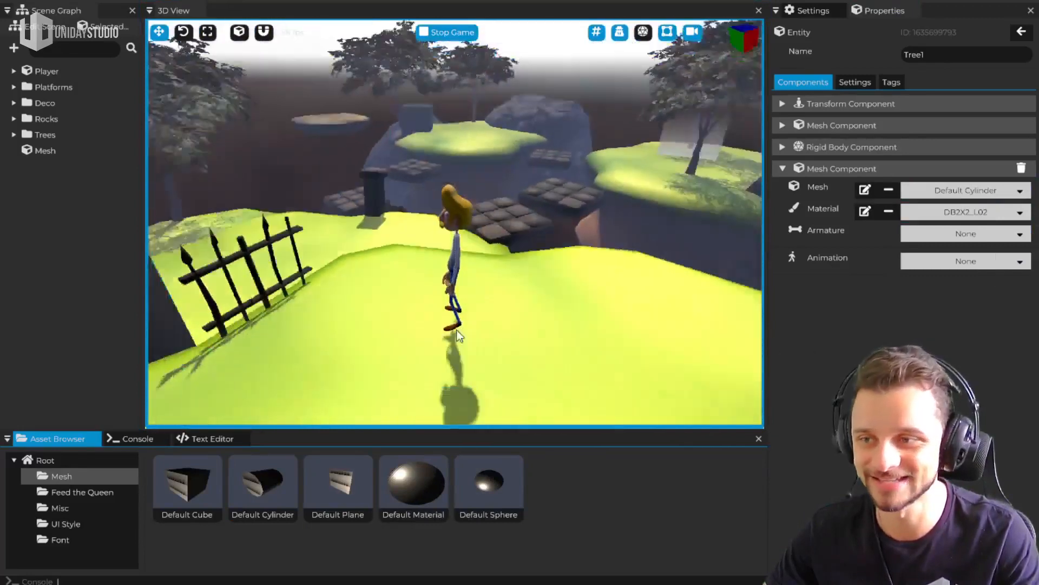
Select the Player and a Fence2 entity in the running game, and run and jump the character around the altered tree
{"action": "left_click", "coordinate": [456, 284]}
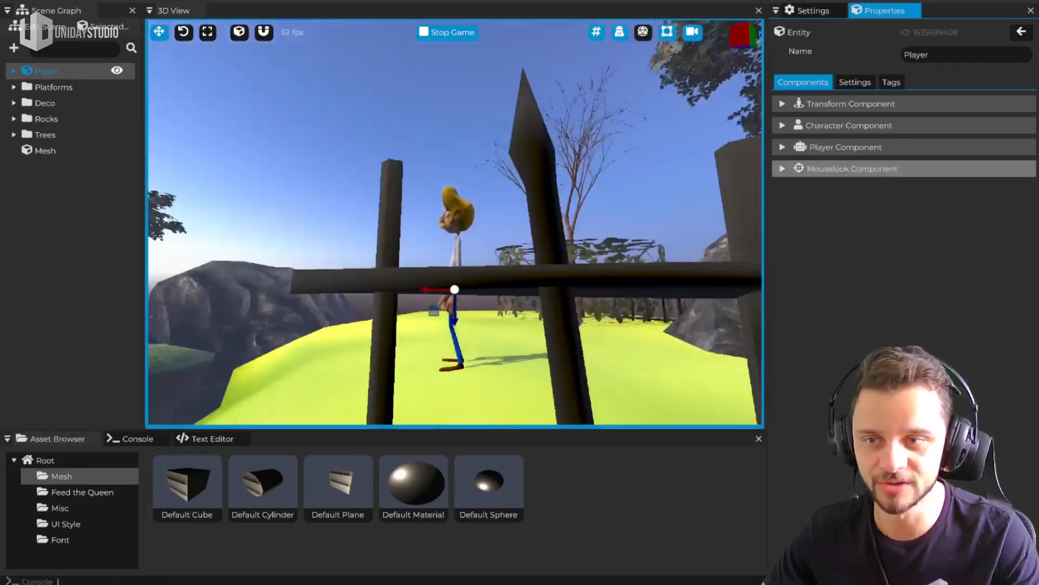
{"action": "left_click", "coordinate": [542, 284]}
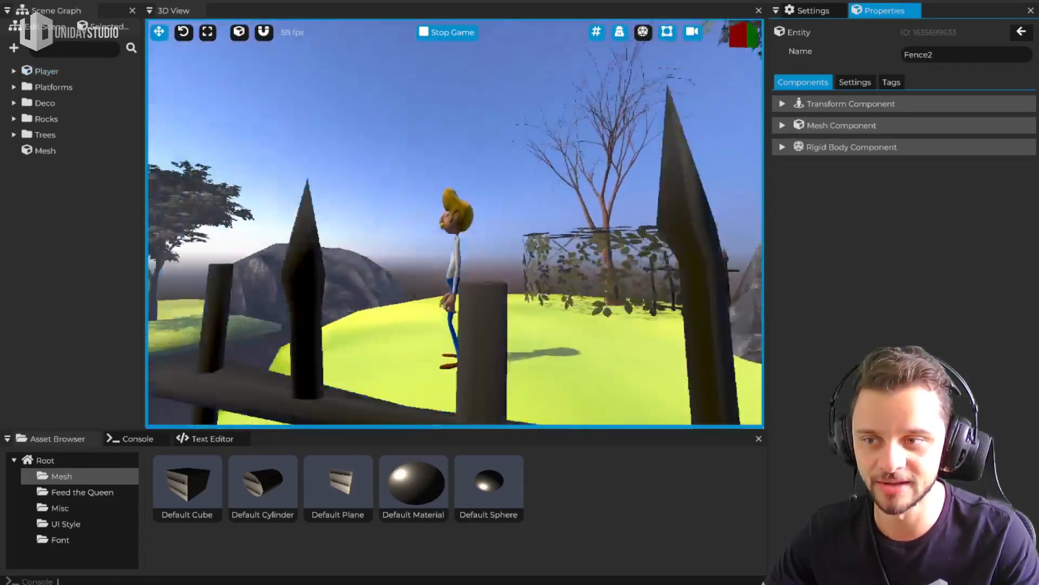
{"action": "key", "text": "w"}
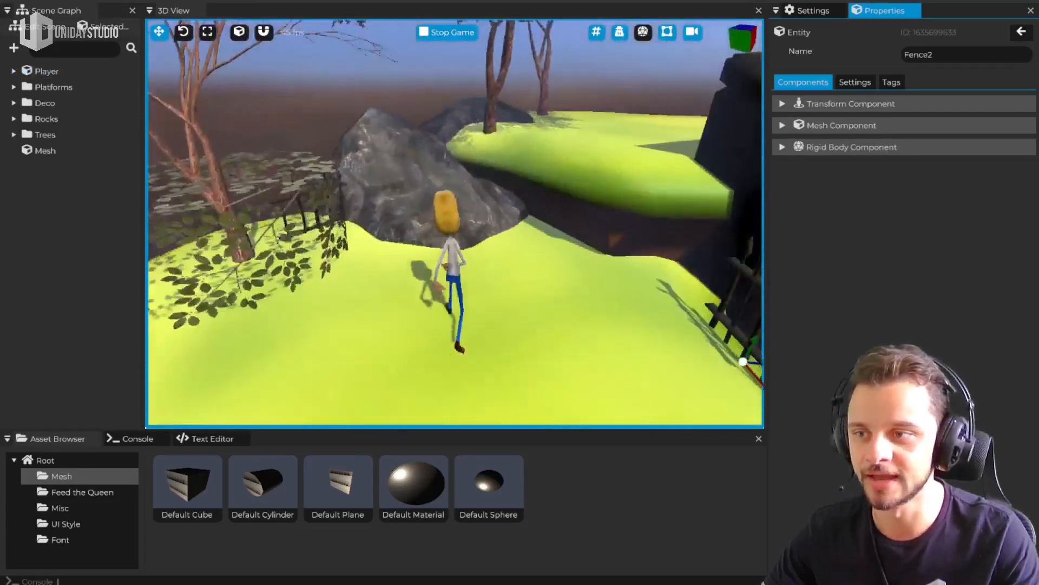
{"action": "key", "text": "w"}
{"action": "key", "text": "space"}
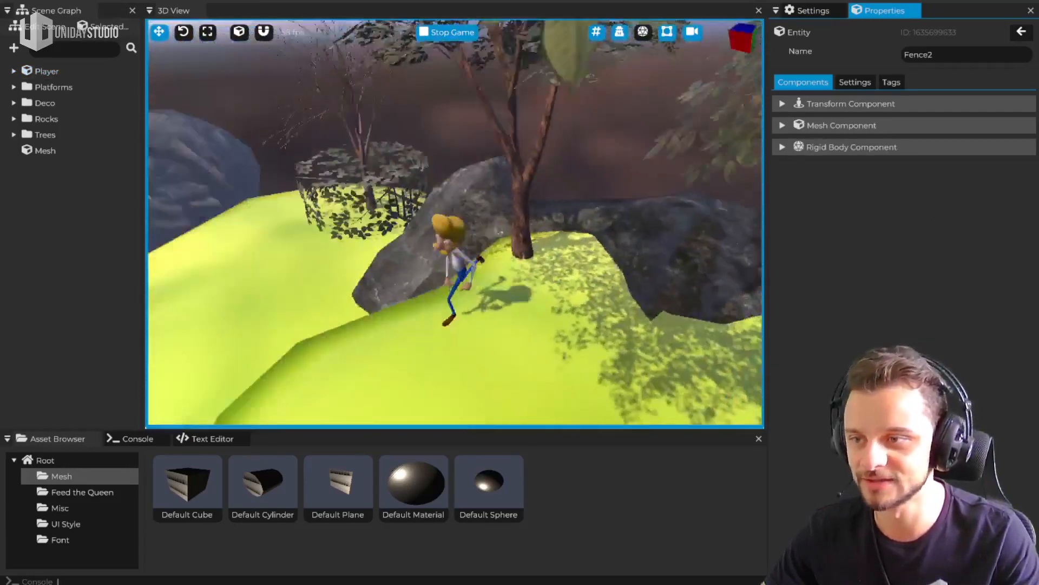
{"action": "key", "text": "w"}
{"action": "key", "text": "w"}
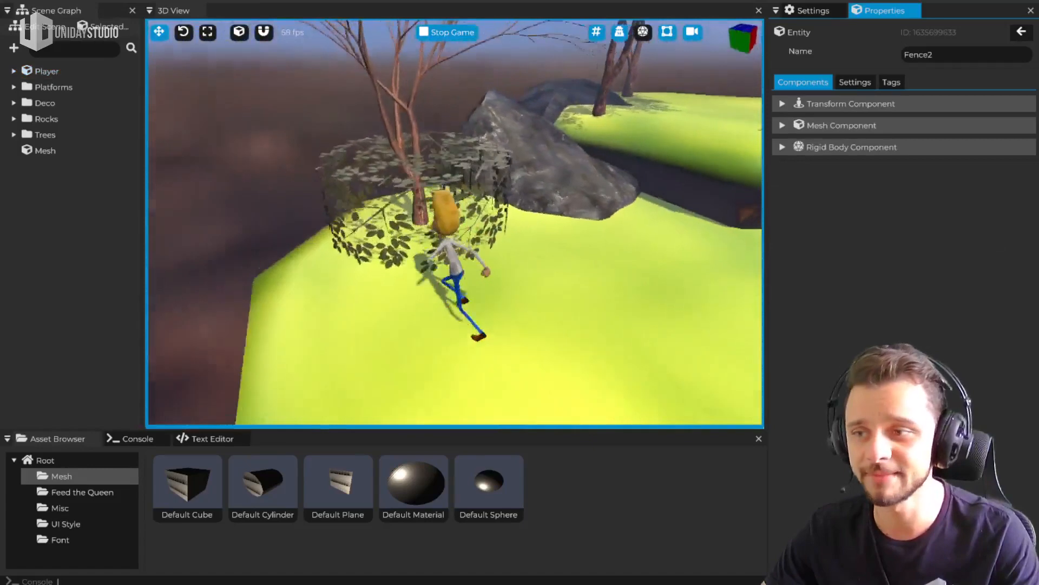
{"action": "key", "text": "d"}
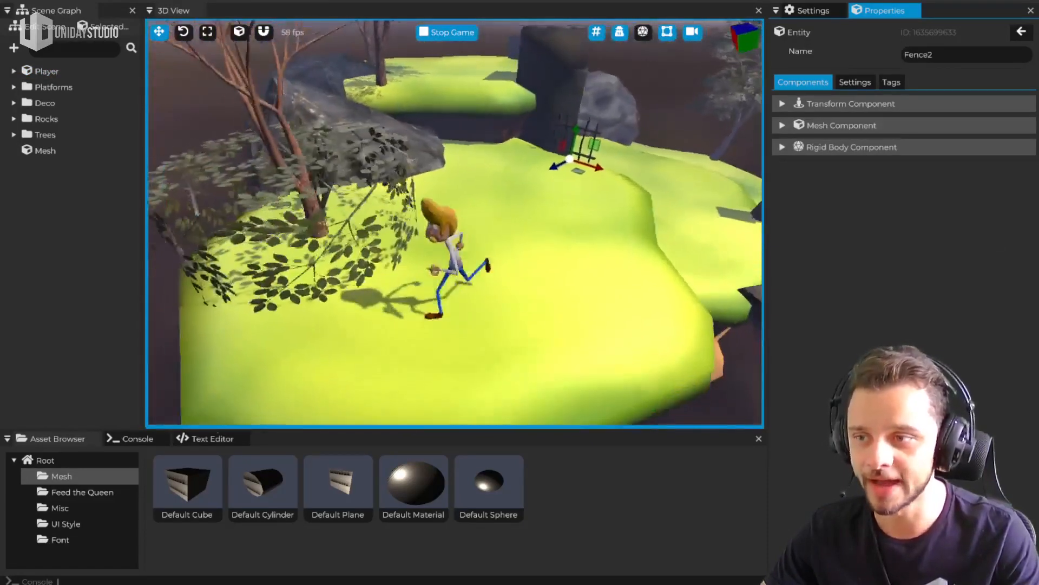
{"action": "key", "text": "Escape"}
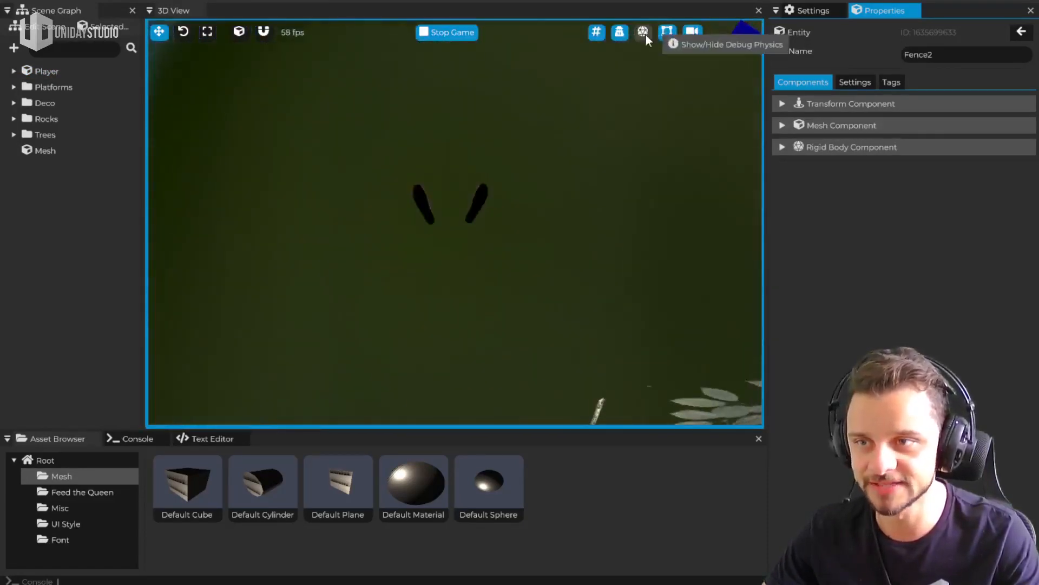
Show the physics debug shapes in the running game, run the character around the island, and hide the shapes again
{"action": "left_click", "coordinate": [643, 31]}
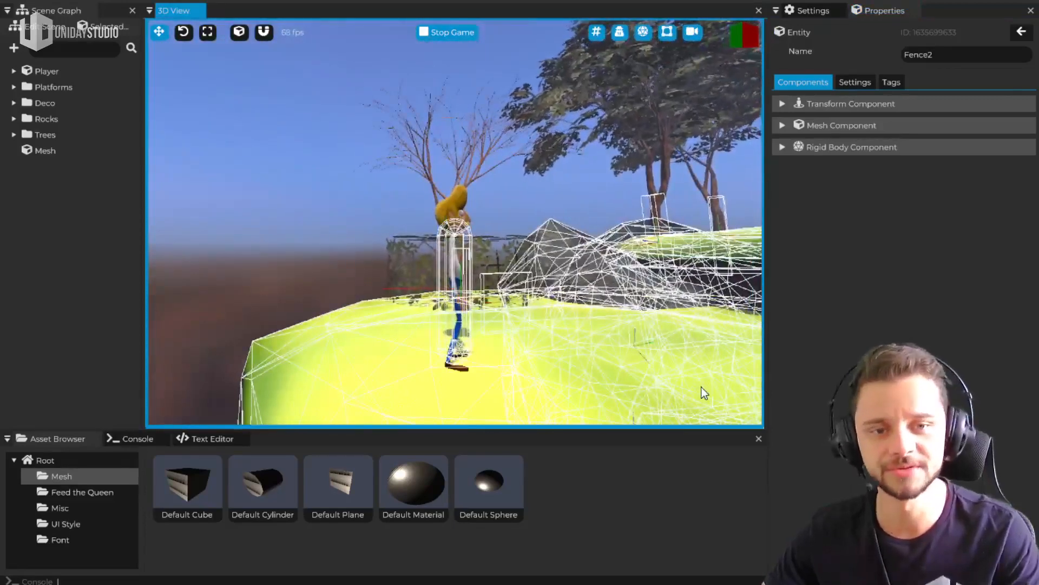
{"action": "key", "text": "w"}
{"action": "key", "text": "d"}
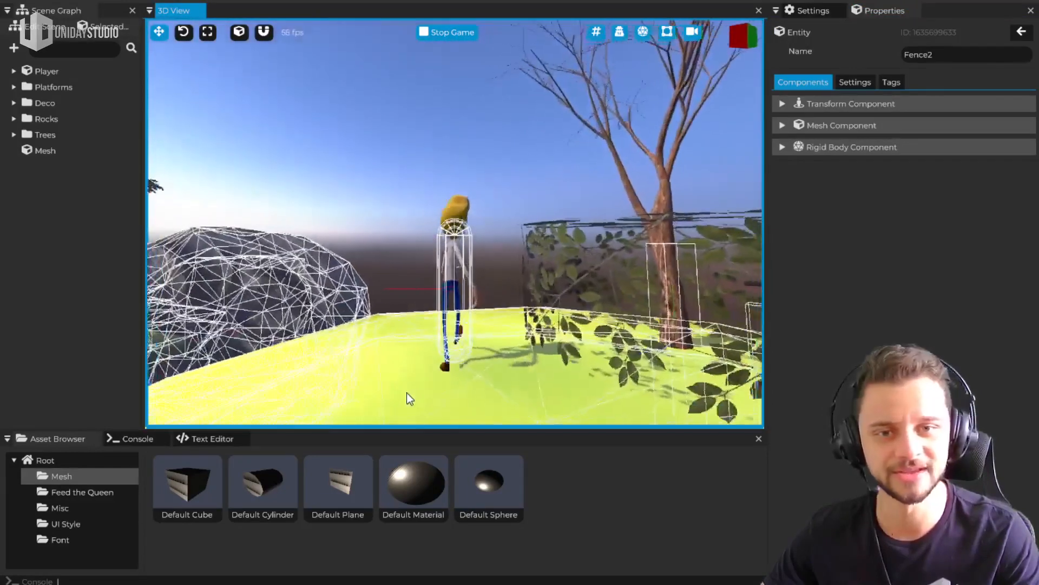
{"action": "key", "text": "s"}
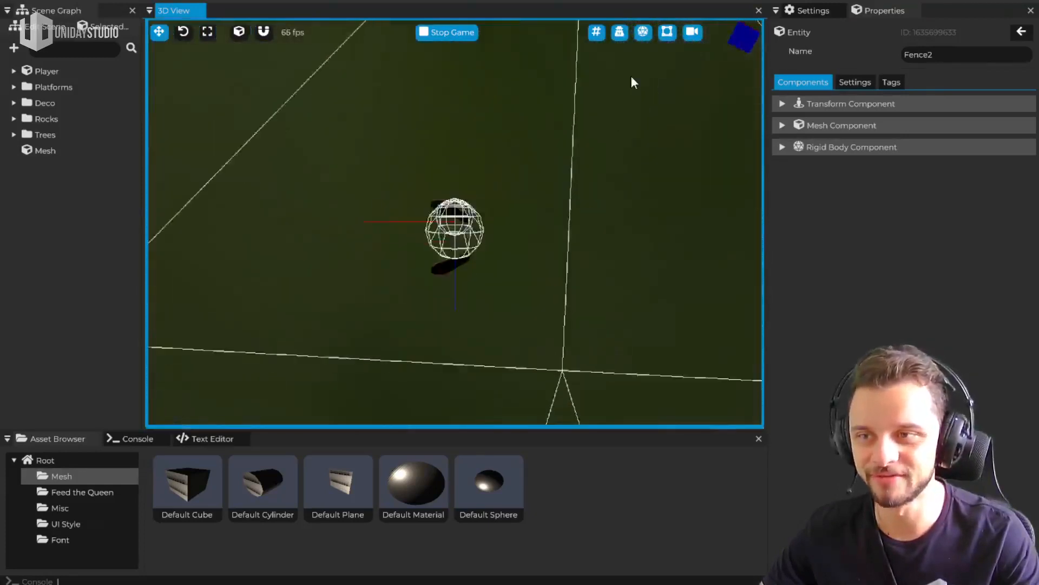
{"action": "left_click", "coordinate": [643, 33]}
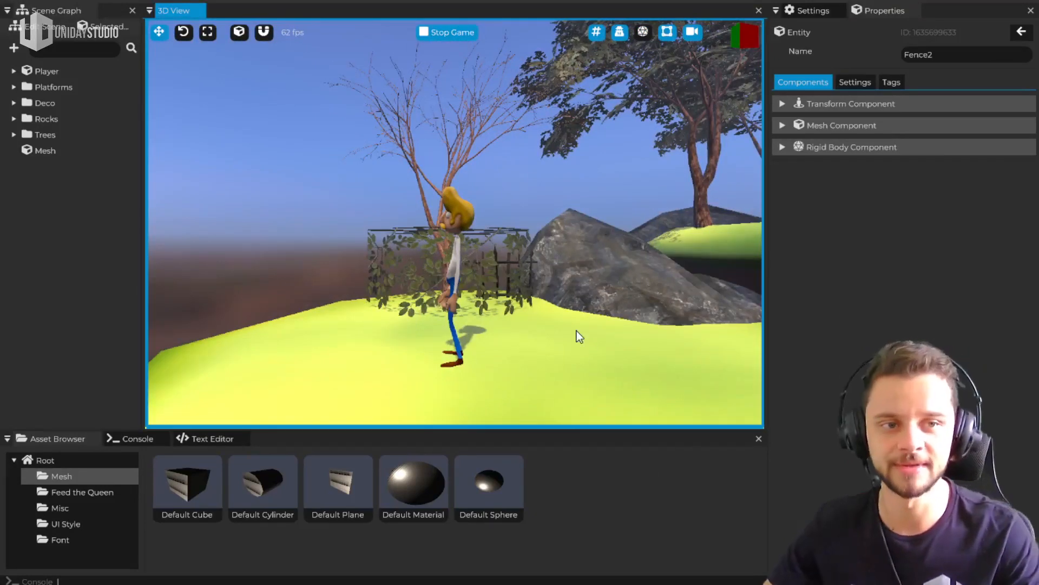
Stop the game, maximize the 3D view and fly over to the tree island with the translucent plane
{"action": "key", "text": "Escape"}
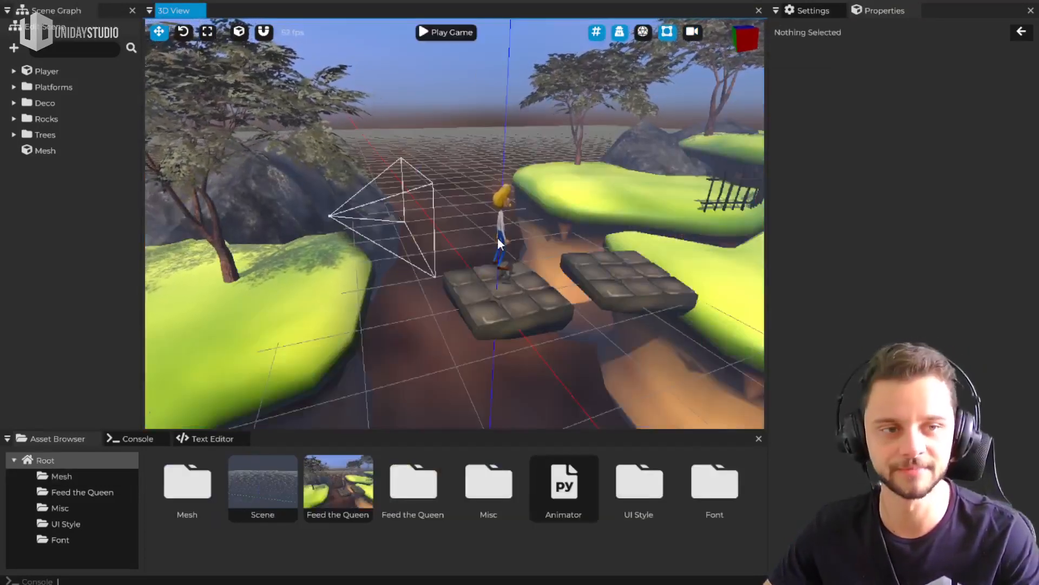
{"action": "key", "text": "ctrl+space"}
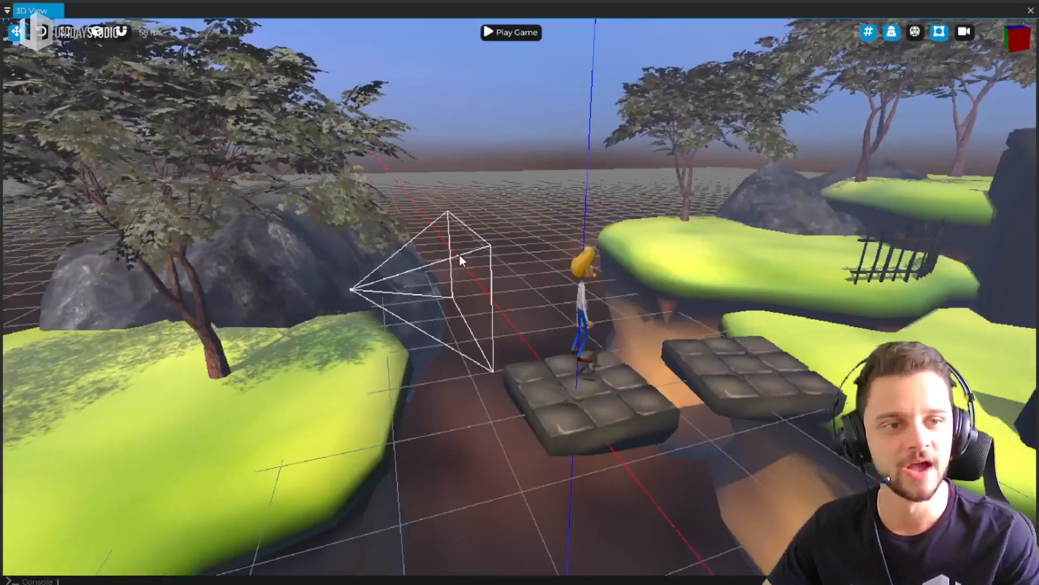
{"action": "right_click_drag", "start_coordinate": [433, 265], "coordinate": [227, 236]}
{"action": "key", "text": "s"}
{"action": "key", "text": "w"}
{"action": "key", "text": "d"}
{"action": "key", "text": "s"}
{"action": "key", "text": "w"}
{"action": "key", "text": "a"}
{"action": "key", "text": "w"}
{"action": "key", "text": "s"}
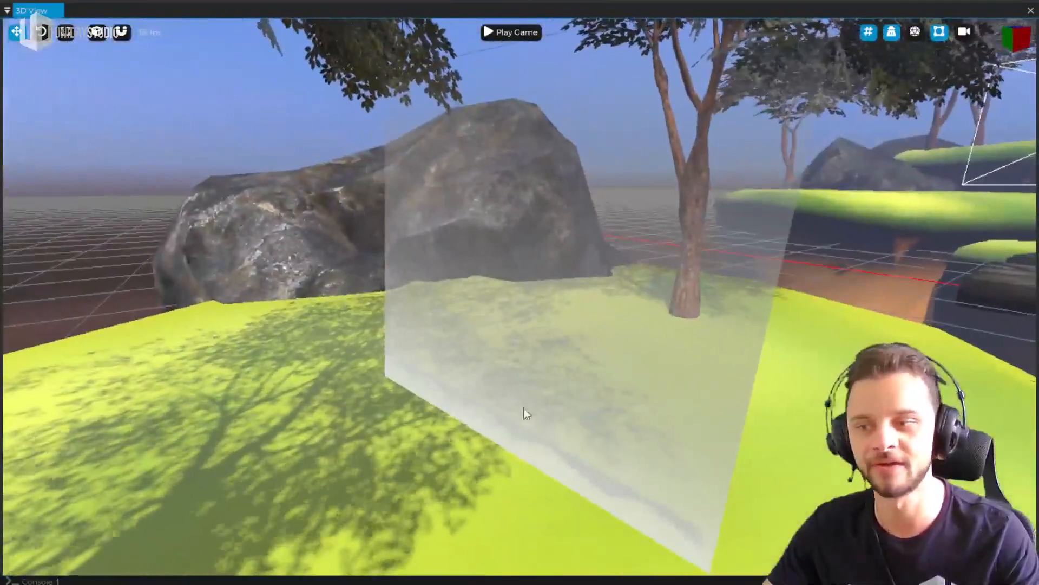
Examine the tree shadows on the grass and the foliage around the translucent plane from close up and farther back
{"action": "key", "text": "s"}
{"action": "right_click_drag", "start_coordinate": [595, 239], "coordinate": [520, 290]}
{"action": "key", "text": "d"}
{"action": "key", "text": "a"}
{"action": "key", "text": "w"}
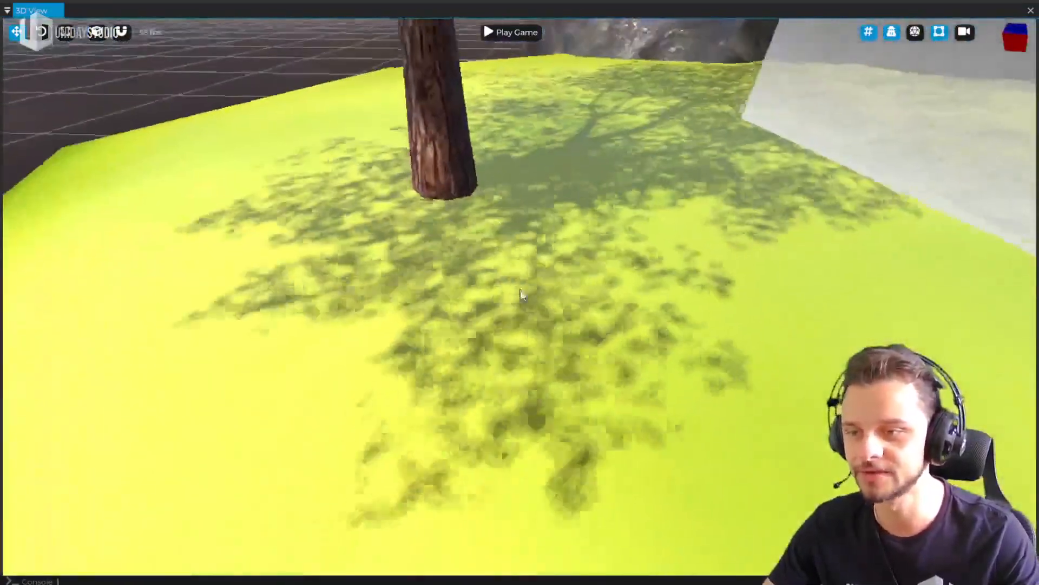
{"action": "right_click_drag", "start_coordinate": [619, 394], "coordinate": [625, 373]}
{"action": "key", "text": "s"}
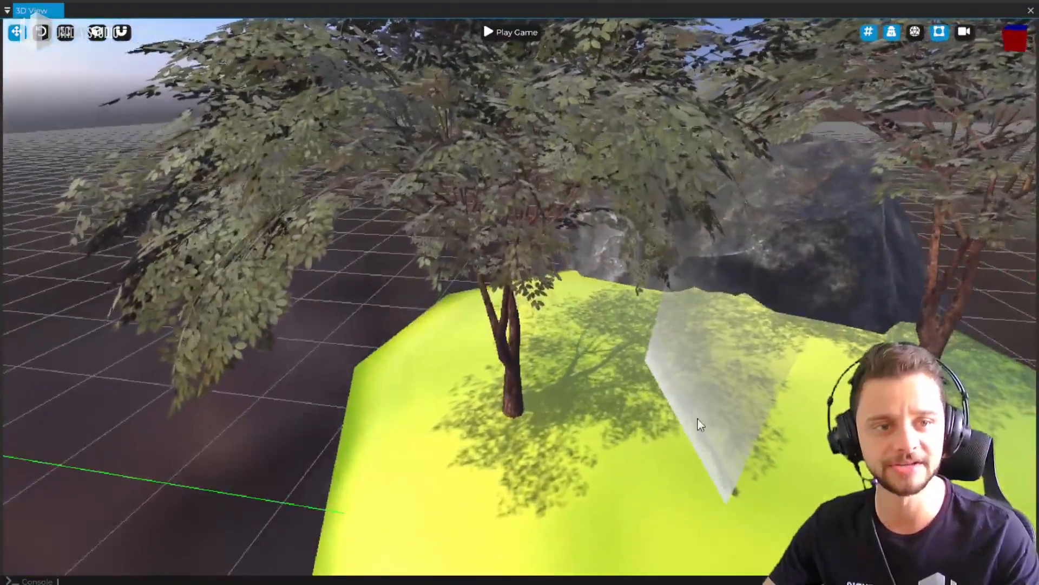
{"action": "right_click_drag", "start_coordinate": [390, 376], "coordinate": [519, 363]}
{"action": "key", "text": "a"}
{"action": "right_click_drag", "start_coordinate": [520, 290], "coordinate": [520, 290]}
{"action": "key", "text": "w"}
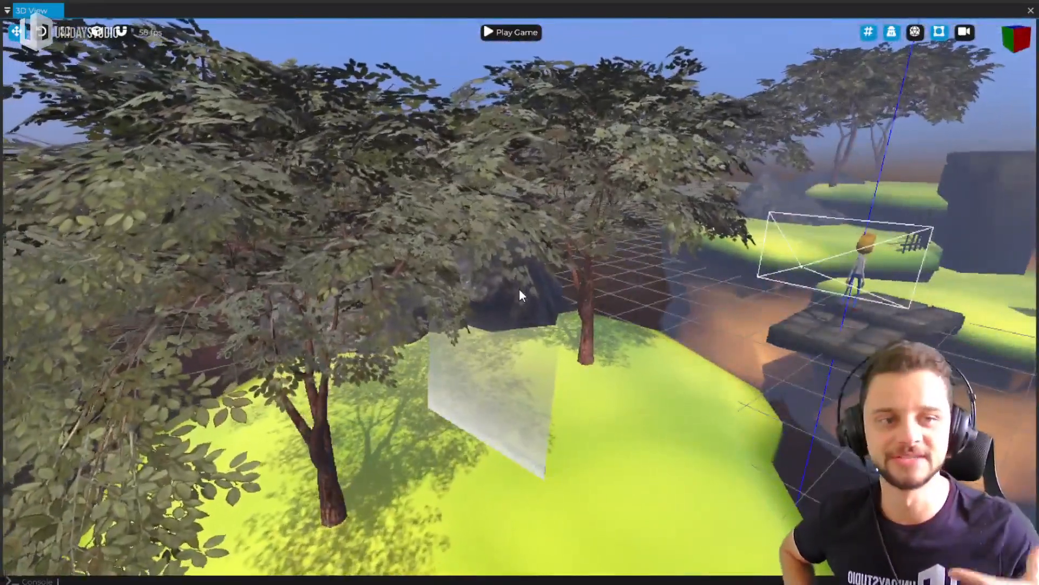
Inspect the tree island, the translucent plane and the surrounding platforms from above
{"action": "right_click_drag", "start_coordinate": [476, 304], "coordinate": [406, 344]}
{"action": "key", "text": "d"}
{"action": "key", "text": "w"}
{"action": "key", "text": "s"}
{"action": "key", "text": "w"}
{"action": "right_click_drag", "start_coordinate": [520, 292], "coordinate": [509, 266]}
{"action": "key", "text": "w"}
{"action": "key", "text": "w"}
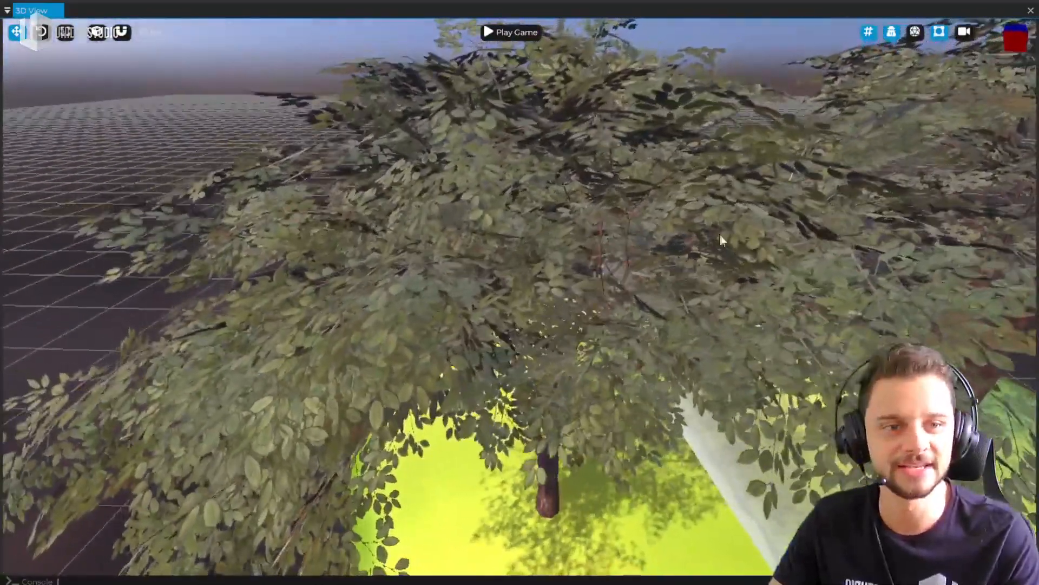
{"action": "right_click_drag", "start_coordinate": [721, 239], "coordinate": [520, 290]}
{"action": "key", "text": "w"}
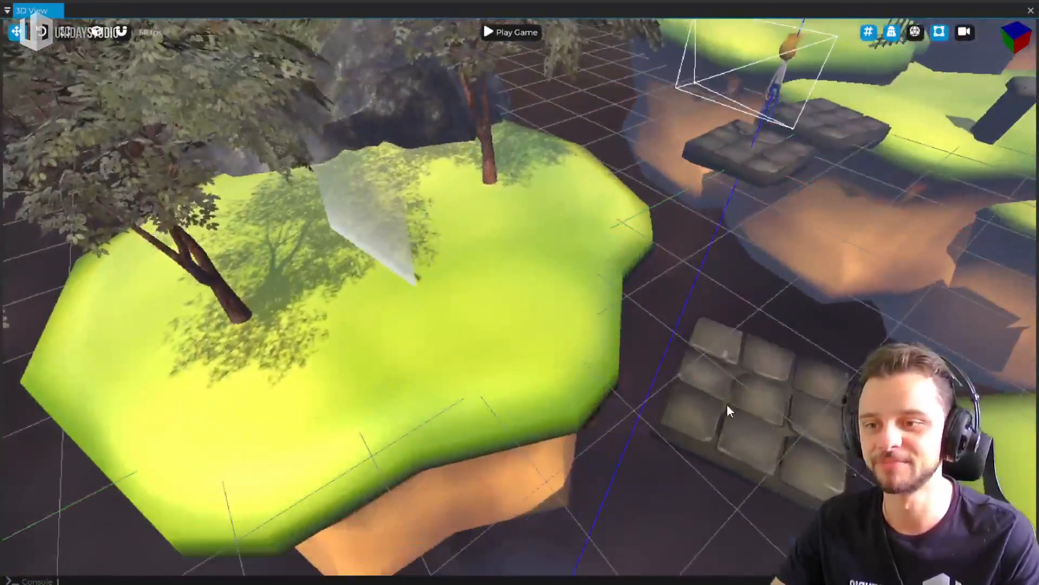
Select the stone platform beside the tree island, and switch between the full editor layout and the maximized 3D view
{"action": "left_click", "coordinate": [726, 410]}
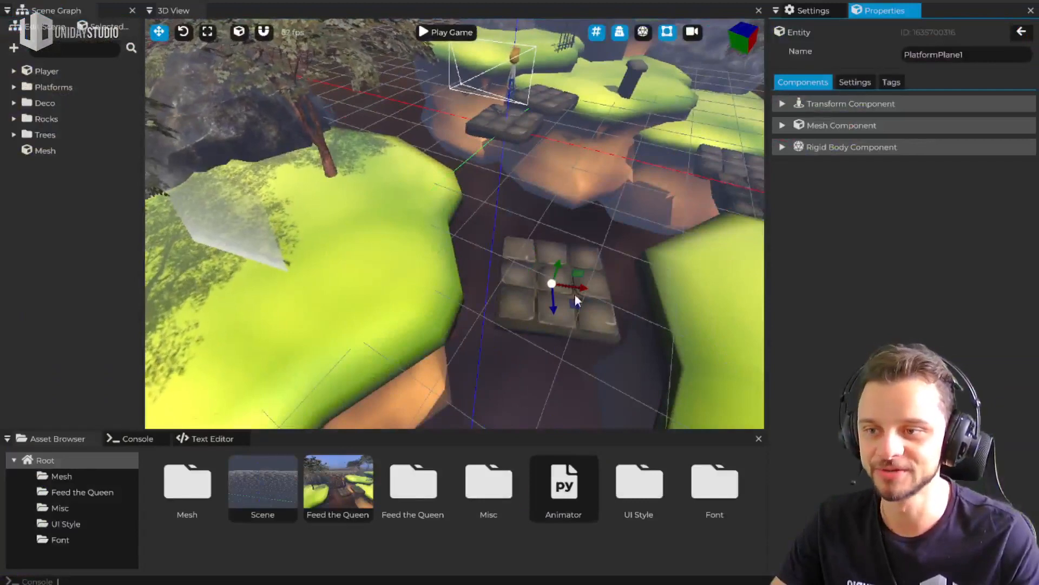
{"action": "left_click_drag", "start_coordinate": [576, 293], "coordinate": [594, 218]}
{"action": "key", "text": "w"}
{"action": "right_click_drag", "start_coordinate": [594, 218], "coordinate": [621, 202]}
{"action": "key", "text": "ctrl+space"}
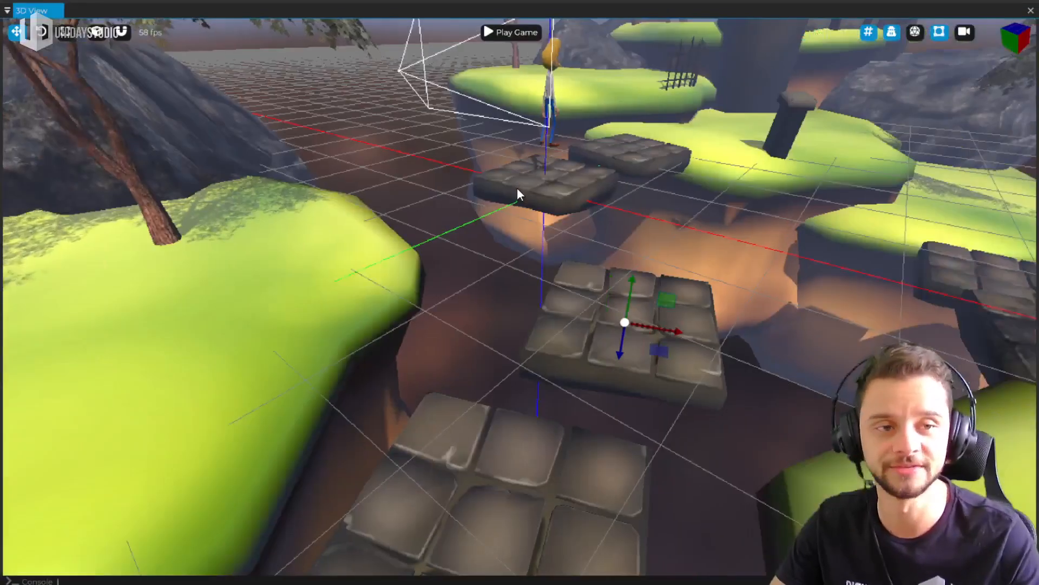
Hide the grid in the 3D view, and switch the debug physics display on and off
{"action": "left_click", "coordinate": [872, 32]}
{"action": "right_click_drag", "start_coordinate": [649, 262], "coordinate": [520, 291]}
{"action": "key", "text": "d"}
{"action": "left_click", "coordinate": [868, 32]}
{"action": "left_click", "coordinate": [868, 32]}
{"action": "left_click", "coordinate": [913, 34]}
{"action": "key", "text": "d"}
{"action": "right_click_drag", "start_coordinate": [905, 84], "coordinate": [881, 80]}
{"action": "left_click", "coordinate": [915, 31]}
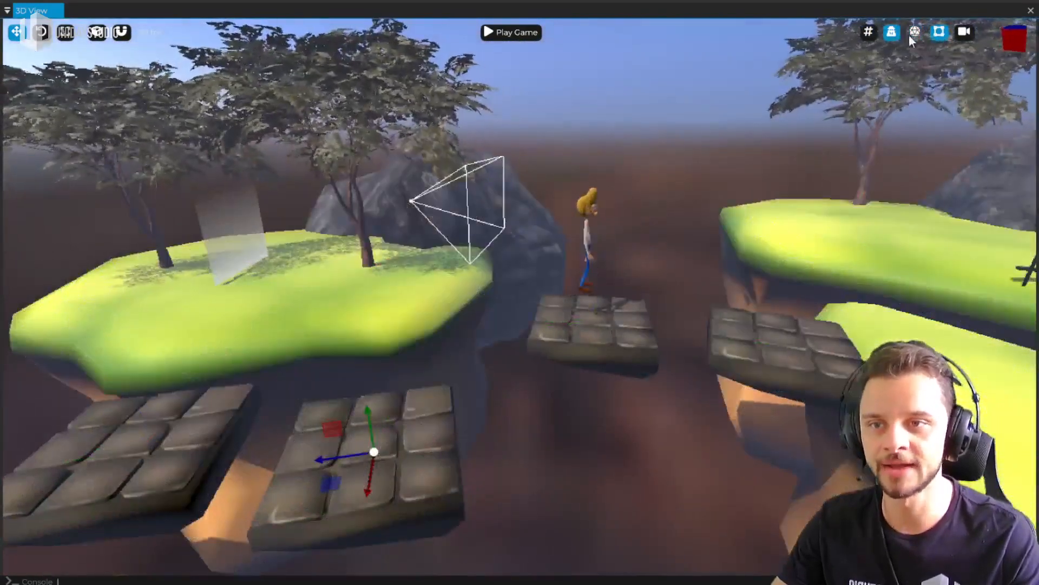
Toggle the viewport's perspective mode off and on, and look through the game camera before returning to the free view
{"action": "left_click", "coordinate": [894, 33]}
{"action": "left_click", "coordinate": [894, 32]}
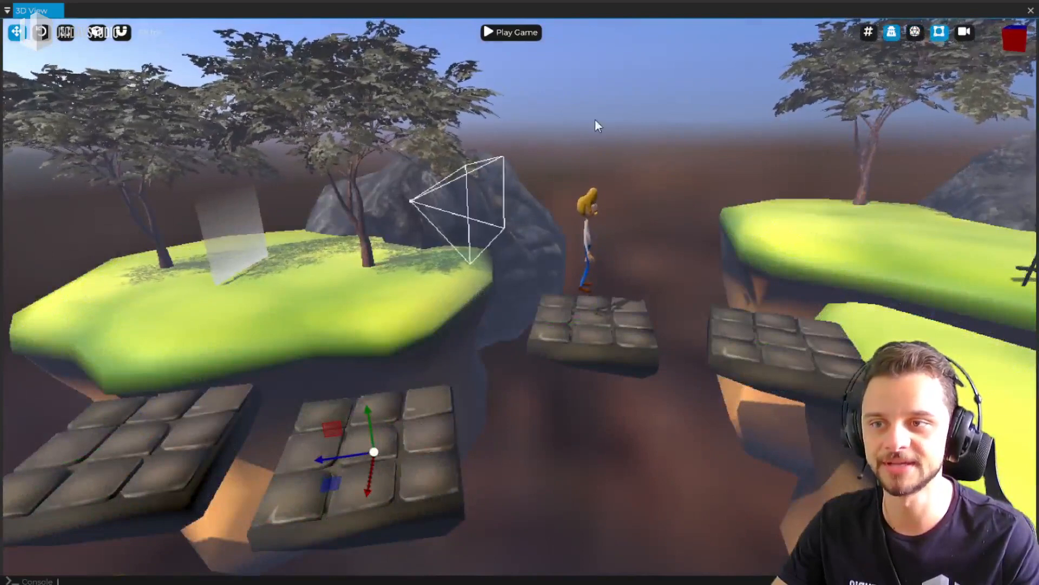
{"action": "right_click_drag", "start_coordinate": [729, 75], "coordinate": [753, 70]}
{"action": "key", "text": "w"}
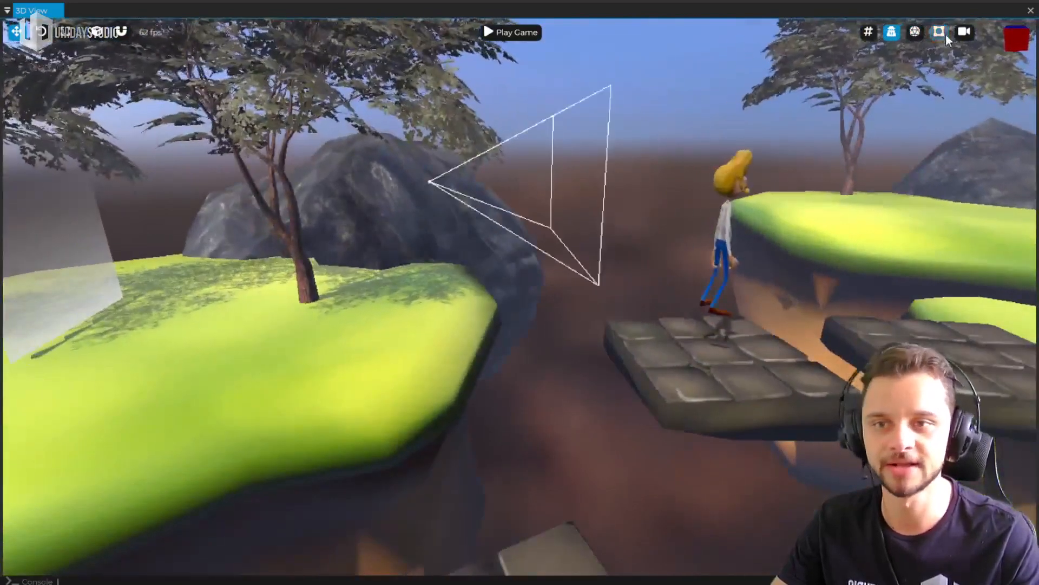
{"action": "left_click", "coordinate": [966, 32]}
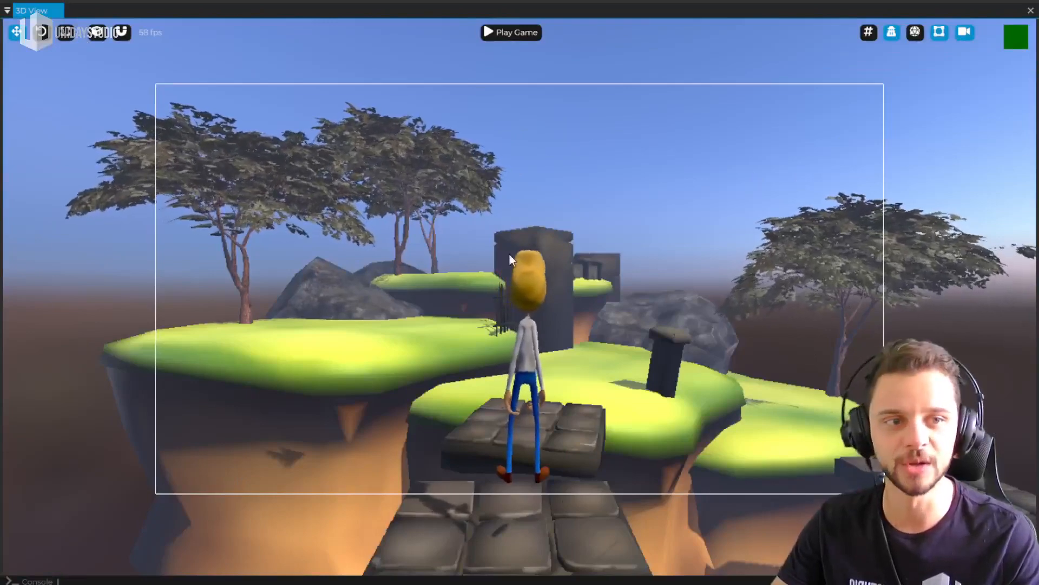
{"action": "left_click", "coordinate": [967, 33]}
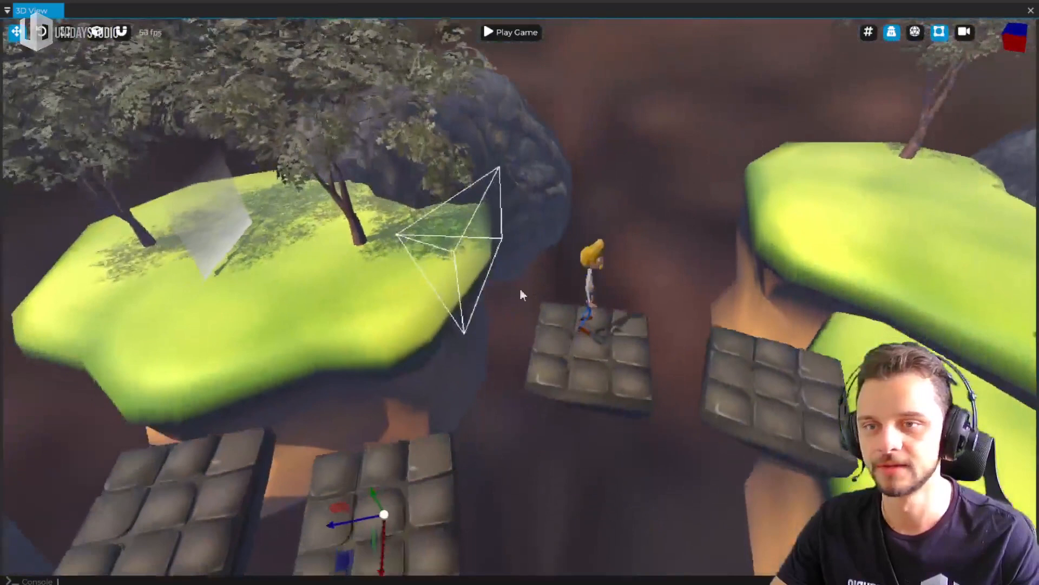
{"action": "left_click", "coordinate": [893, 33]}
{"action": "left_click", "coordinate": [895, 35]}
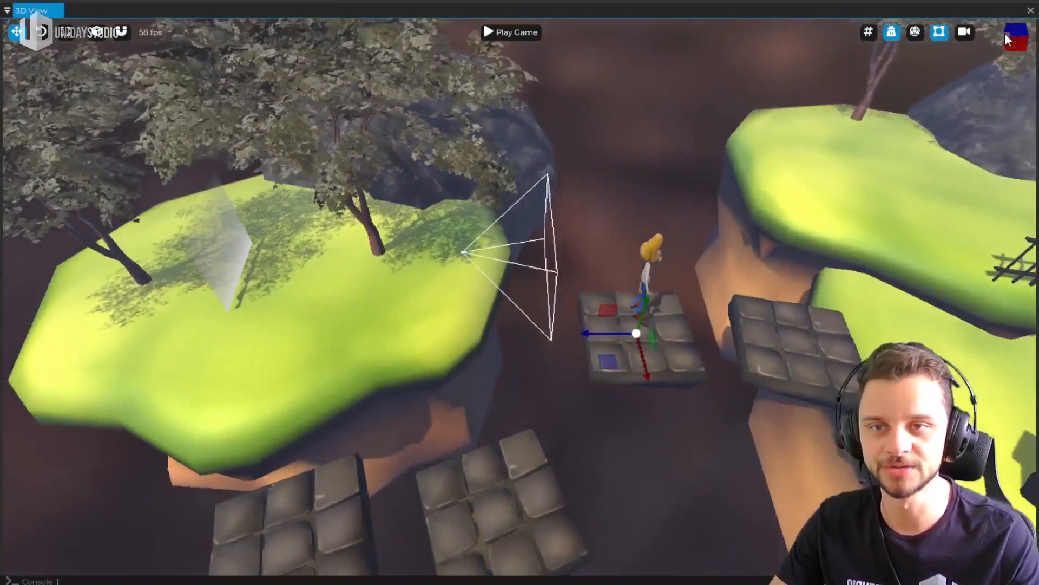
Align the view to different axes with the orientation cube, and return to an angled view of the stone platforms
{"action": "left_click", "coordinate": [1005, 34]}
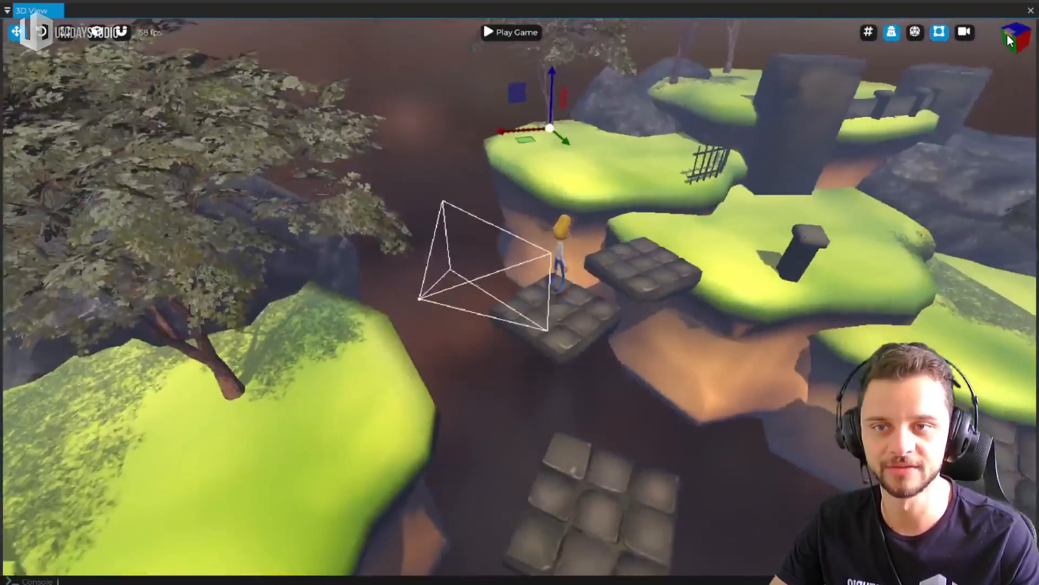
{"action": "left_click", "coordinate": [1009, 41]}
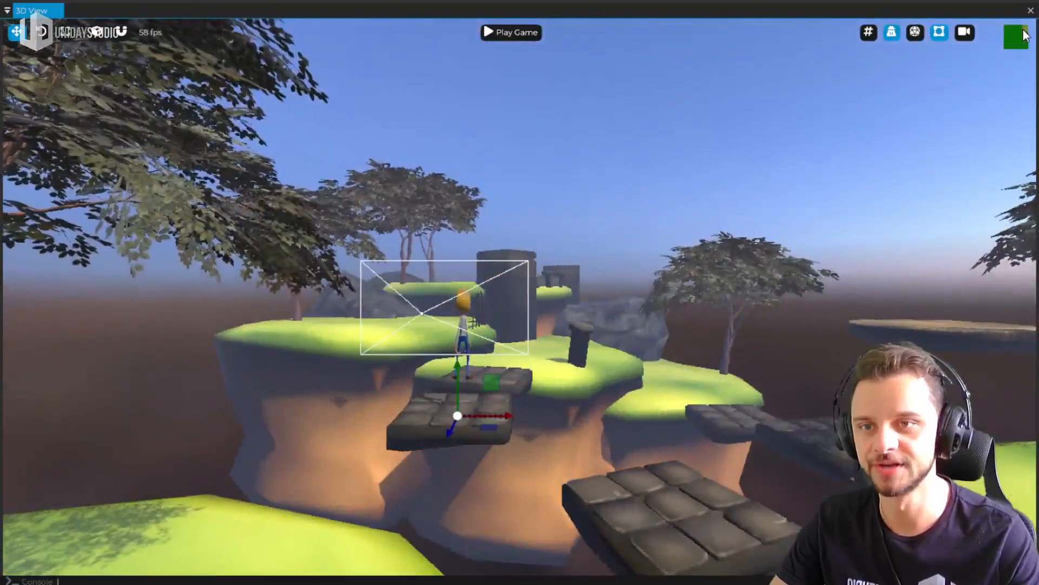
{"action": "left_click", "coordinate": [1024, 33]}
{"action": "left_click", "coordinate": [1024, 34]}
{"action": "middle_click_drag", "start_coordinate": [846, 179], "coordinate": [969, 146]}
{"action": "middle_click_drag", "start_coordinate": [595, 336], "coordinate": [687, 136], "text": "shift"}
Select the nearest stone platform, shift it within its horizontal plane, and restore the full editor layout
{"action": "left_click", "coordinate": [498, 348]}
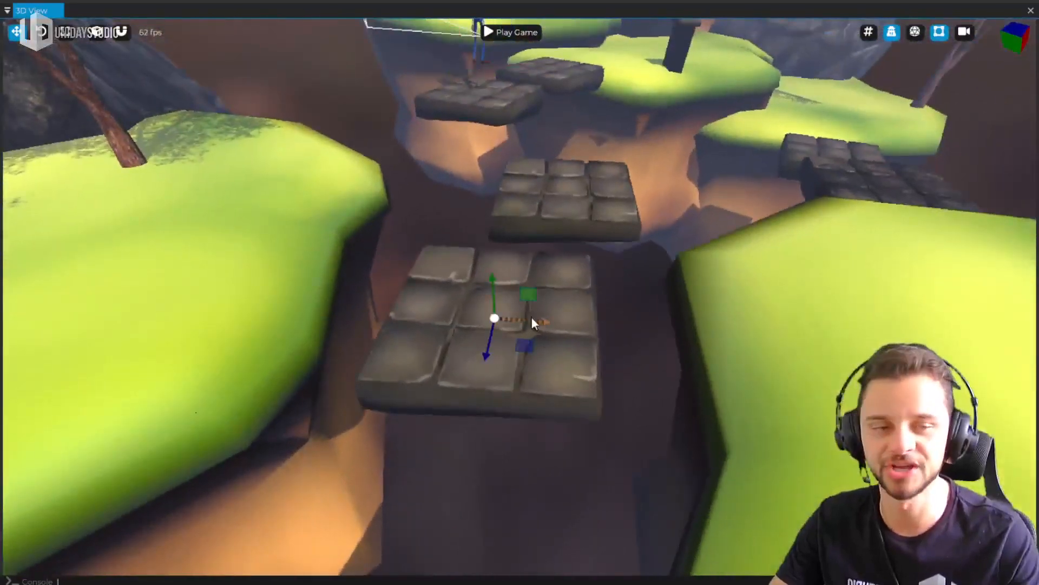
{"action": "left_click_drag", "start_coordinate": [529, 349], "coordinate": [551, 372]}
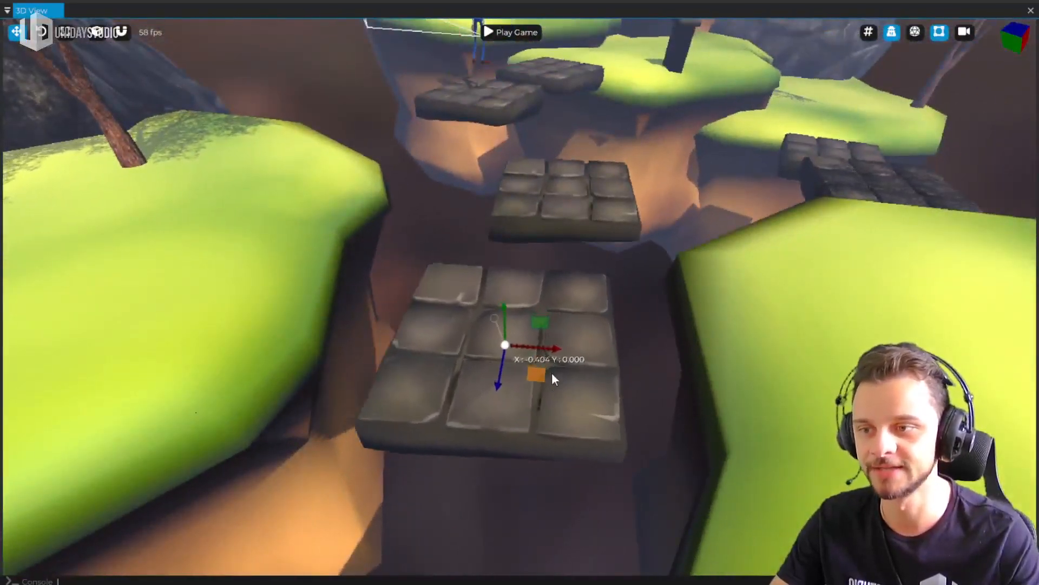
{"action": "key", "text": "ctrl+space"}
{"action": "middle_click_drag", "start_coordinate": [574, 313], "coordinate": [620, 313]}
{"action": "middle_click_drag", "start_coordinate": [518, 94], "coordinate": [521, 69], "text": "shift"}
{"action": "middle_click_drag", "start_coordinate": [685, 238], "coordinate": [544, 178]}
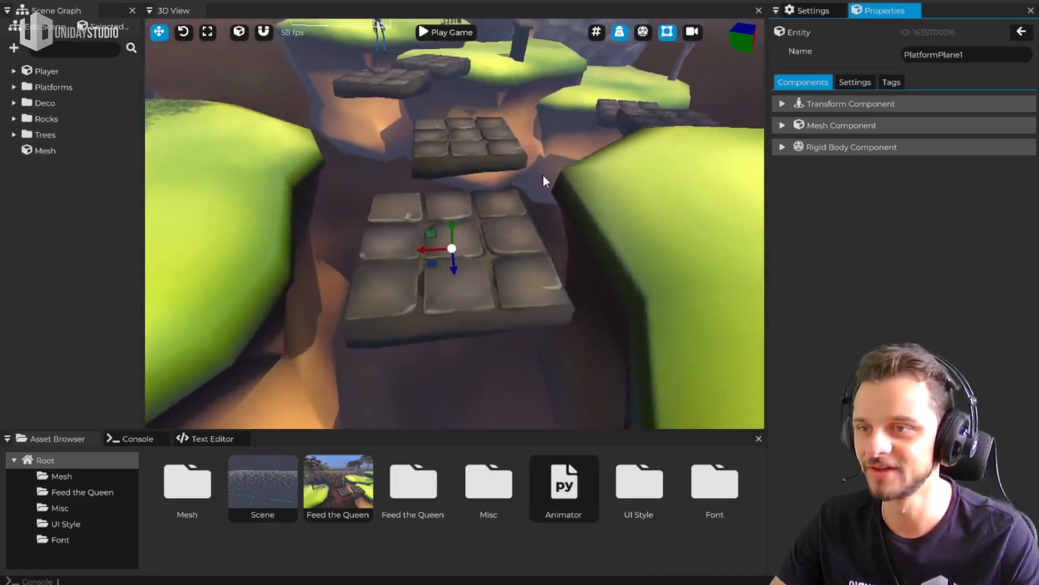
Expand and collapse the Trees folder in the scene graph, and expand the Platforms folder
{"action": "double_click", "coordinate": [12, 132]}
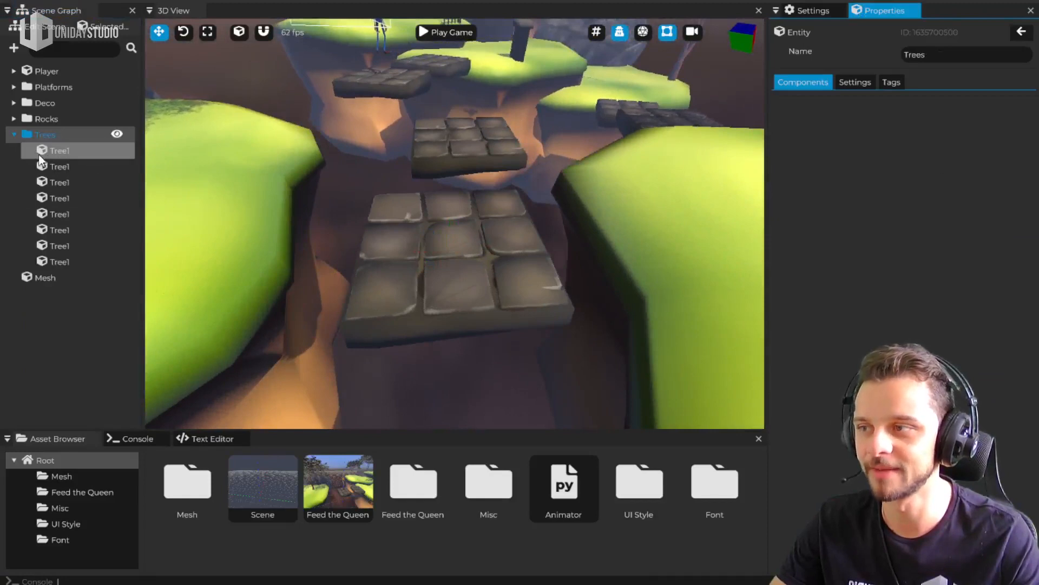
{"action": "left_click", "coordinate": [14, 134]}
{"action": "left_click", "coordinate": [13, 87]}
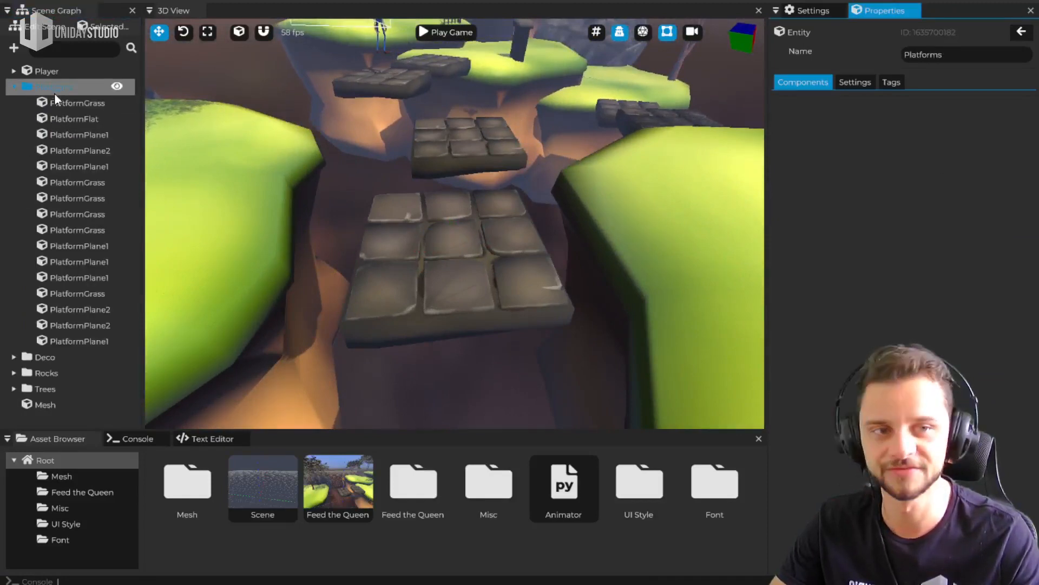
Select several entities in the Platforms folder to identify the near and far stone platforms, both named PlatformPlane1
{"action": "left_click", "coordinate": [76, 214]}
{"action": "left_click", "coordinate": [75, 135]}
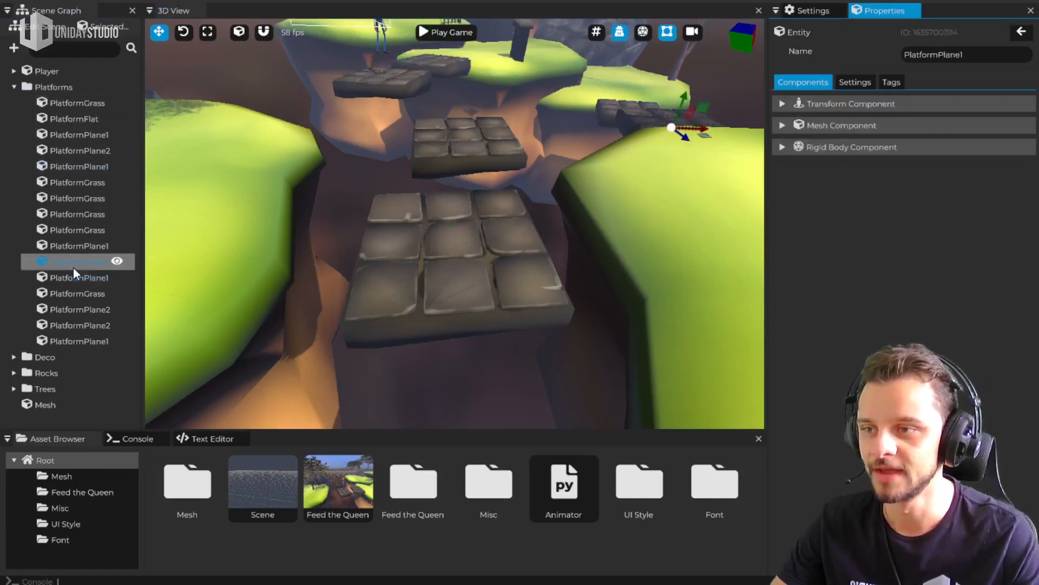
{"action": "left_click", "coordinate": [87, 345]}
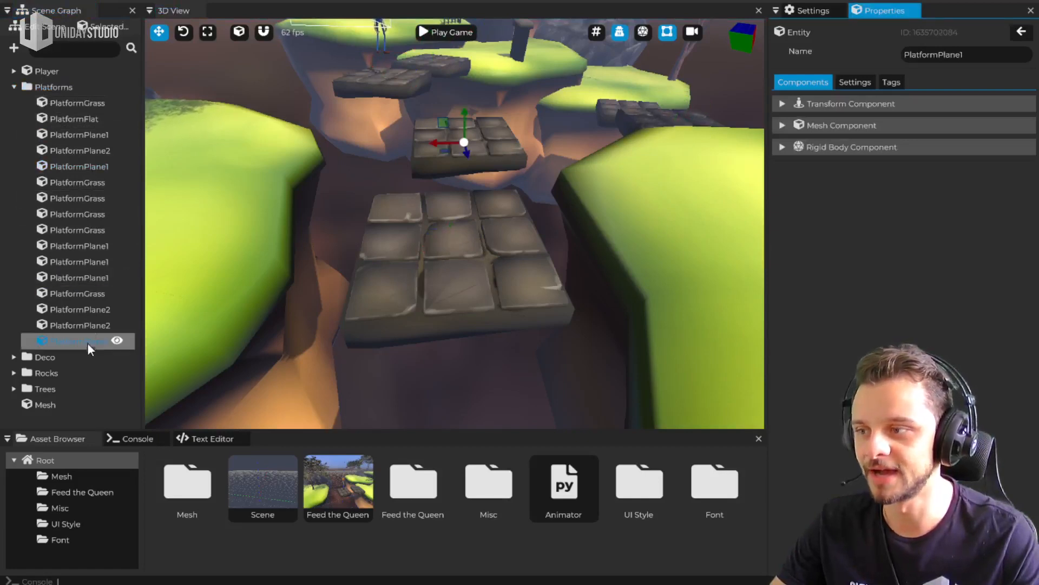
{"action": "left_click", "coordinate": [91, 279]}
{"action": "left_click", "coordinate": [90, 343]}
{"action": "left_click", "coordinate": [89, 279]}
{"action": "left_click", "coordinate": [89, 342]}
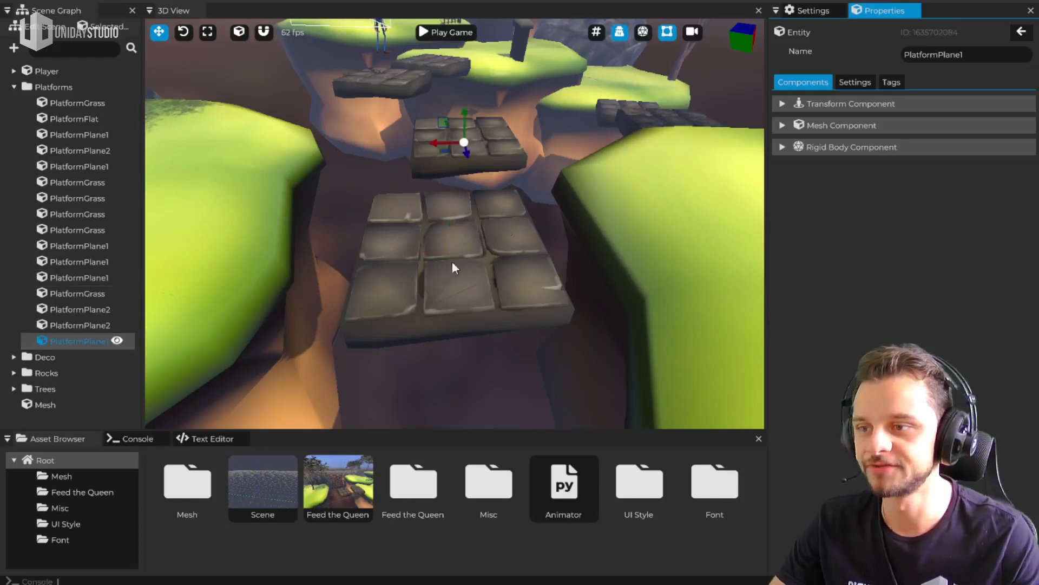
Move the far and the near PlatformPlane1 independently, each a little along its X axis
{"action": "left_click_drag", "start_coordinate": [443, 140], "coordinate": [400, 146]}
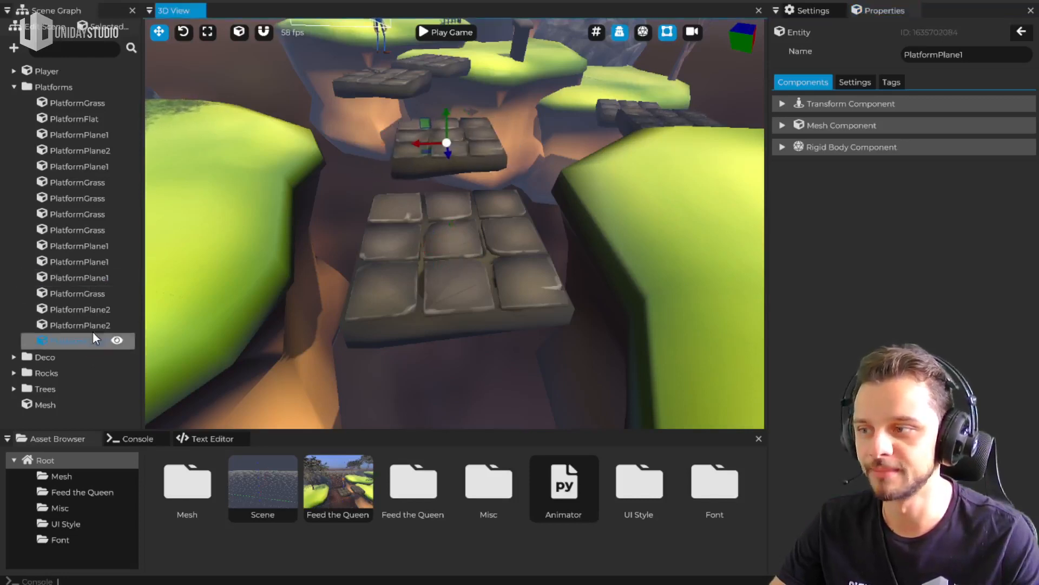
{"action": "left_click", "coordinate": [88, 276]}
{"action": "left_click_drag", "start_coordinate": [414, 250], "coordinate": [420, 251]}
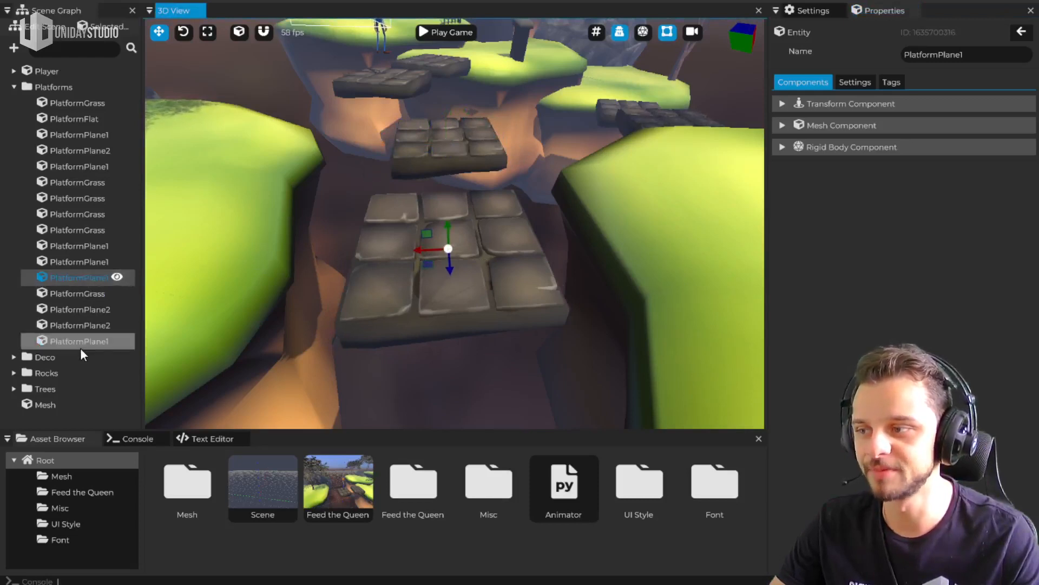
Parent the near PlatformPlane1 to the far one, and move first the parent and then the child along X
{"action": "left_click_drag", "start_coordinate": [81, 279], "coordinate": [67, 340]}
{"action": "left_click", "coordinate": [83, 326]}
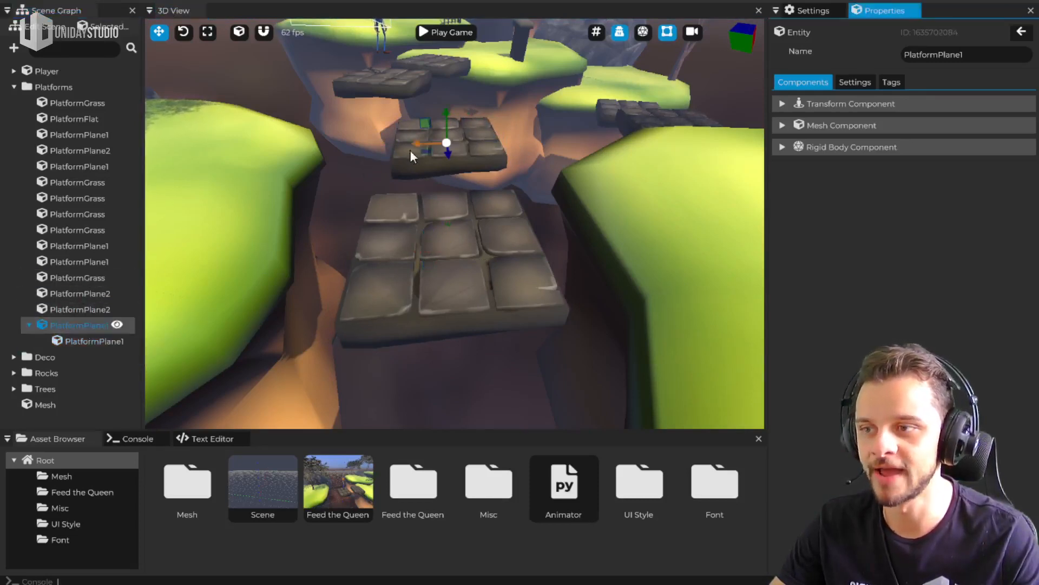
{"action": "mouse_move", "coordinate": [416, 141]}
{"action": "left_mouse_down"}
{"action": "mouse_move", "coordinate": [384, 150]}
{"action": "mouse_move", "coordinate": [401, 161]}
{"action": "mouse_move", "coordinate": [391, 168]}
{"action": "mouse_move", "coordinate": [417, 168]}
{"action": "mouse_move", "coordinate": [401, 144]}
{"action": "left_mouse_up"}
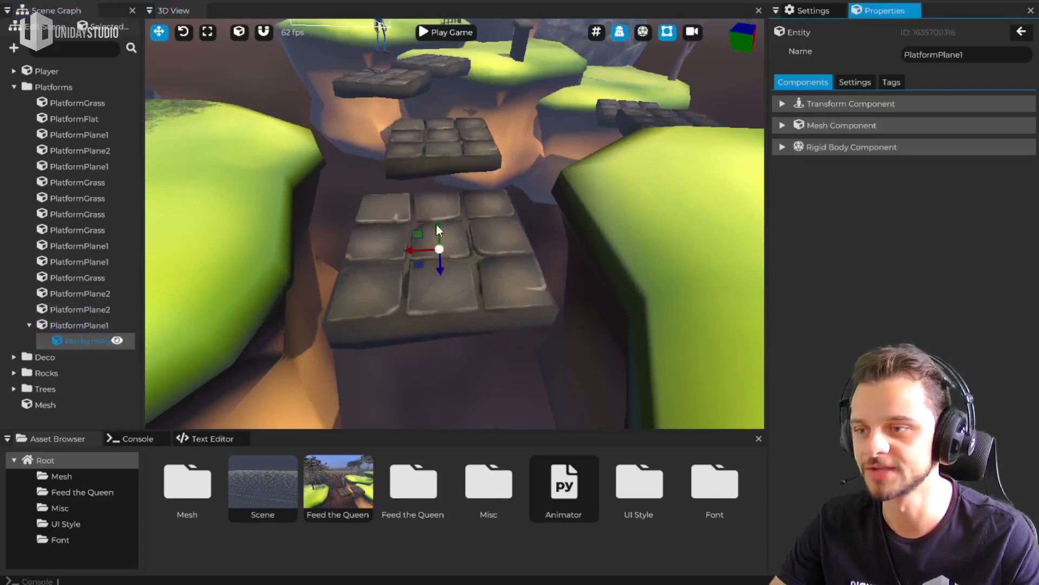
{"action": "mouse_move", "coordinate": [408, 249]}
{"action": "left_mouse_down"}
{"action": "mouse_move", "coordinate": [436, 245]}
{"action": "mouse_move", "coordinate": [394, 250]}
{"action": "left_mouse_up"}
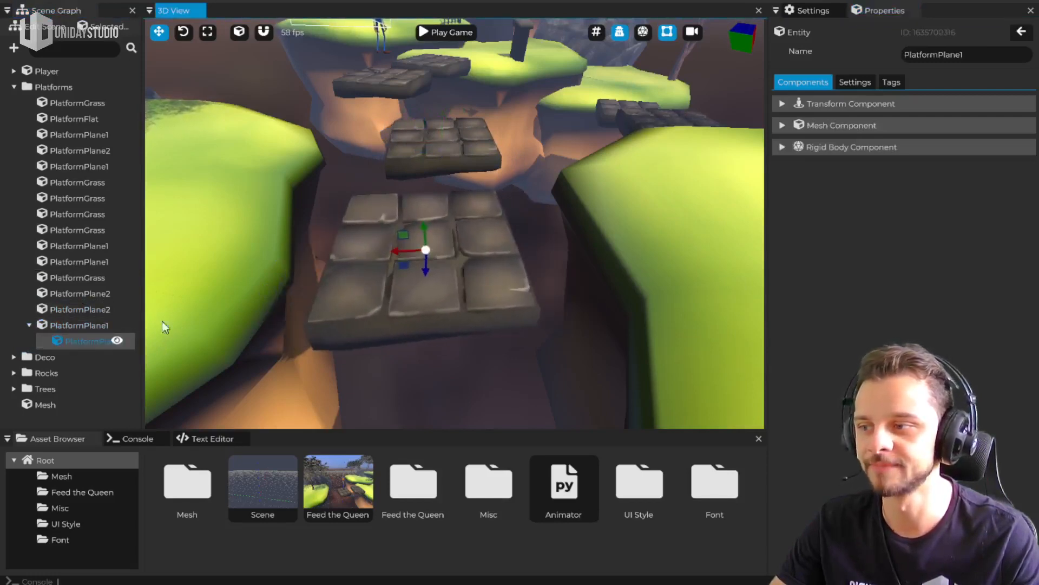
Shift the parent platform back along X with its child, and return the child directly to the Platforms folder, collapsing the folder
{"action": "left_click", "coordinate": [80, 329]}
{"action": "left_click_drag", "start_coordinate": [413, 141], "coordinate": [441, 149]}
{"action": "left_click_drag", "start_coordinate": [93, 342], "coordinate": [47, 88]}
{"action": "left_click", "coordinate": [23, 86]}
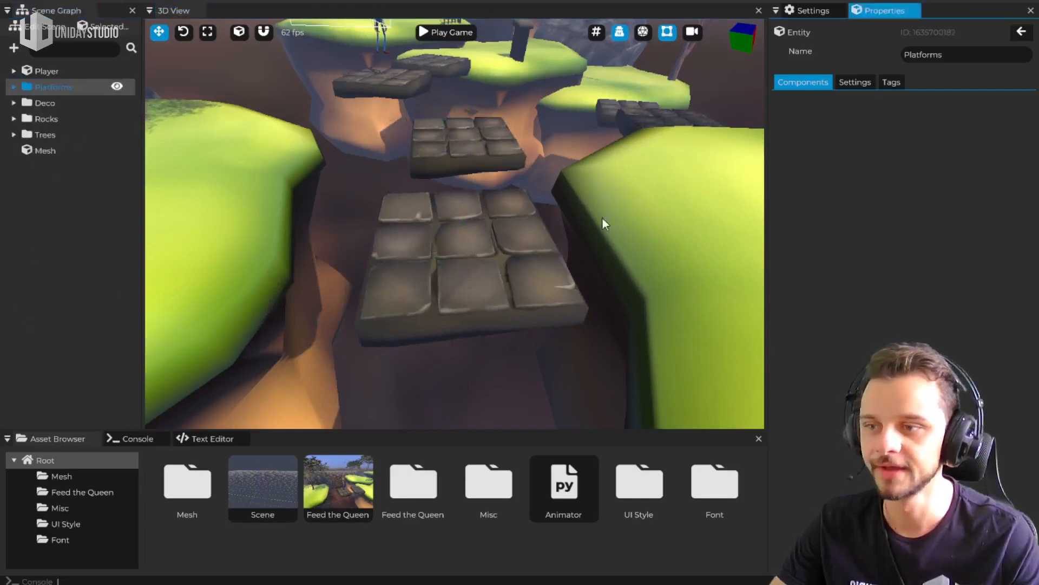
Open the Platform-Fixed1 material assigned to the nearest stone platform's Mesh Component for editing
{"action": "left_click", "coordinate": [467, 283]}
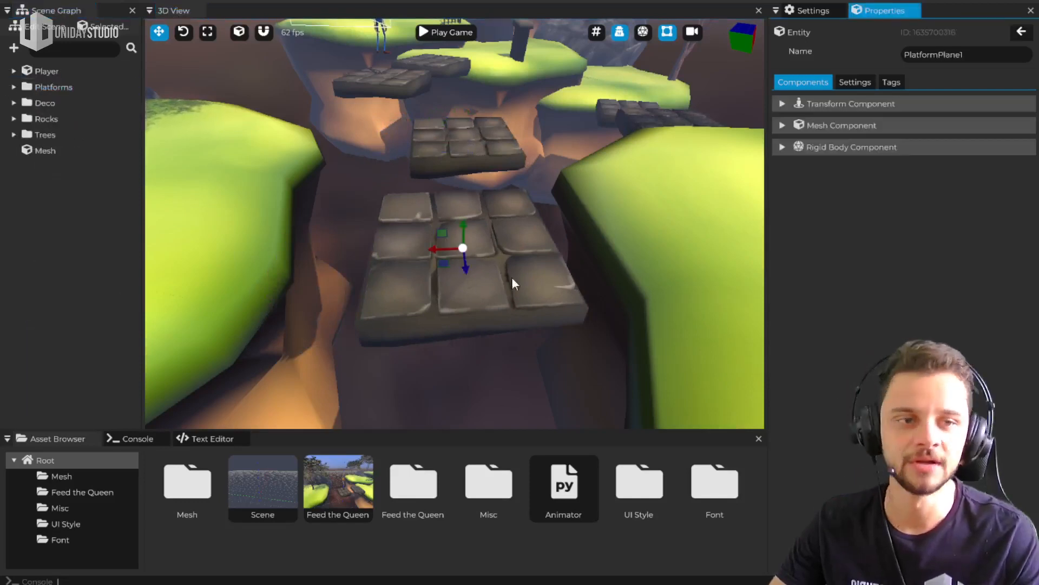
{"action": "left_click", "coordinate": [845, 129]}
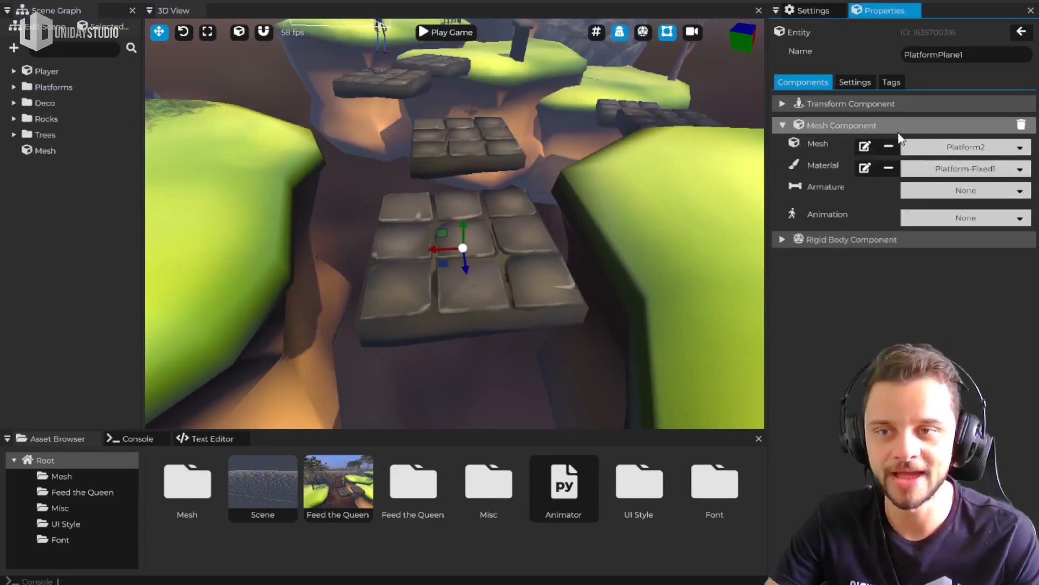
{"action": "left_click", "coordinate": [865, 168]}
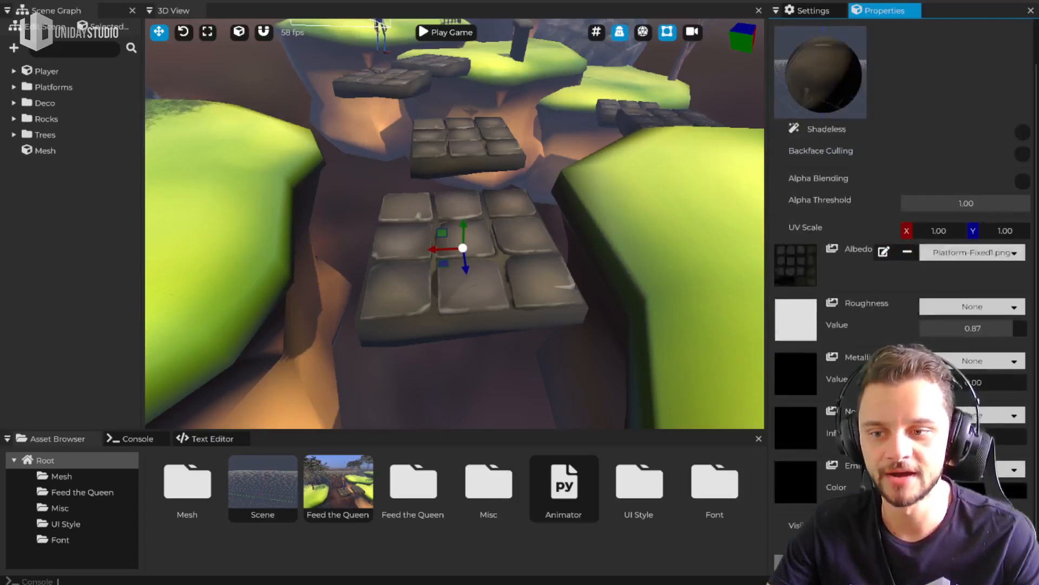
Float the Properties panel over the viewport and dock it between the Scene Graph and the 3D View
{"action": "left_click_drag", "start_coordinate": [882, 9], "coordinate": [379, 49]}
{"action": "scroll", "coordinate": [330, 222], "scroll_direction": "down", "scroll_amount": 2}
{"action": "scroll", "coordinate": [324, 270], "scroll_direction": "up", "scroll_amount": 3}
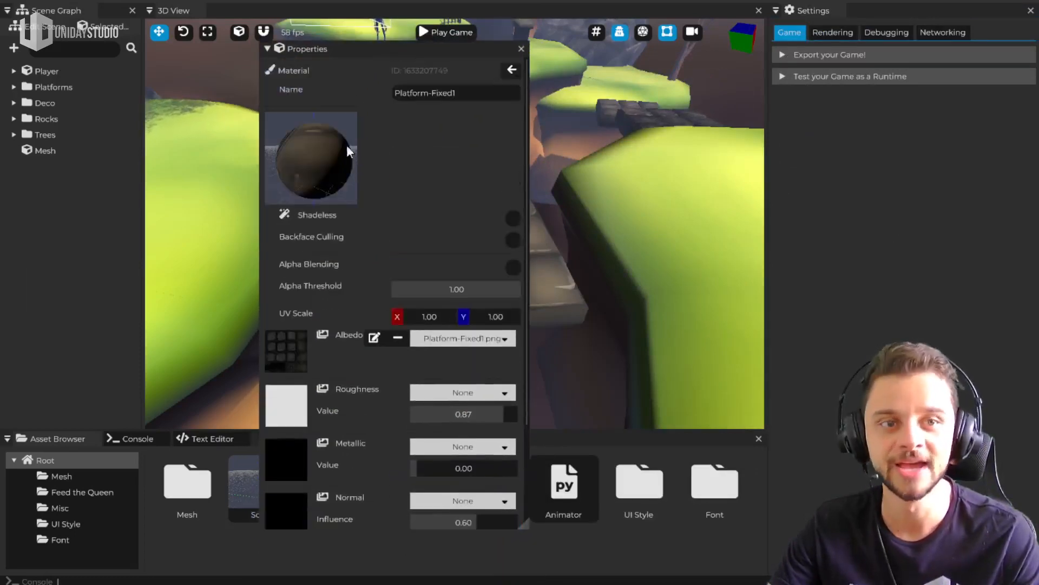
{"action": "left_click_drag", "start_coordinate": [342, 48], "coordinate": [352, 236]}
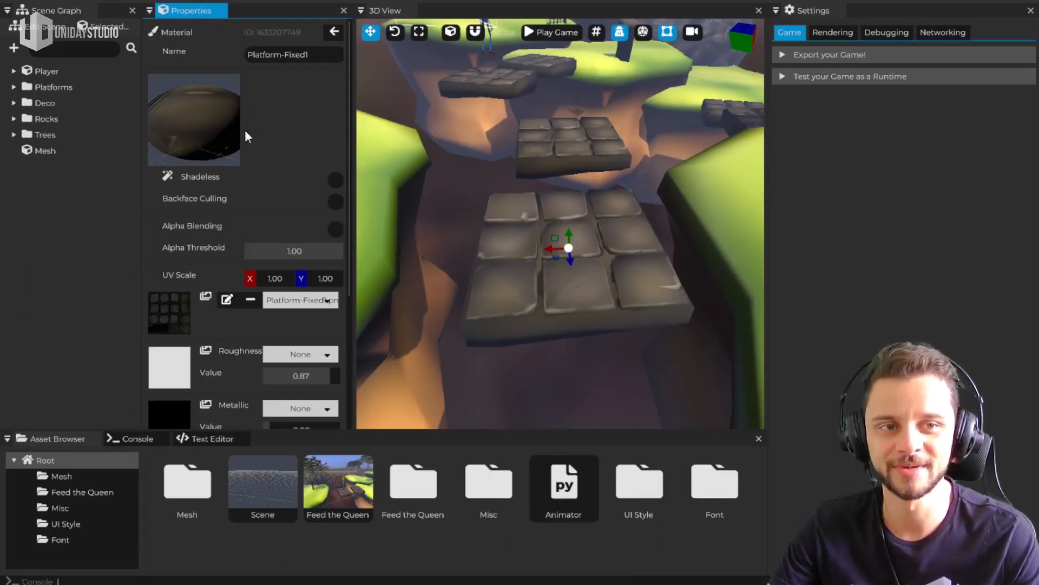
Enable the Wind effect on the Platform-Fixed1 material
{"action": "scroll", "coordinate": [223, 111], "scroll_direction": "down", "scroll_amount": 4}
{"action": "left_click", "coordinate": [197, 417]}
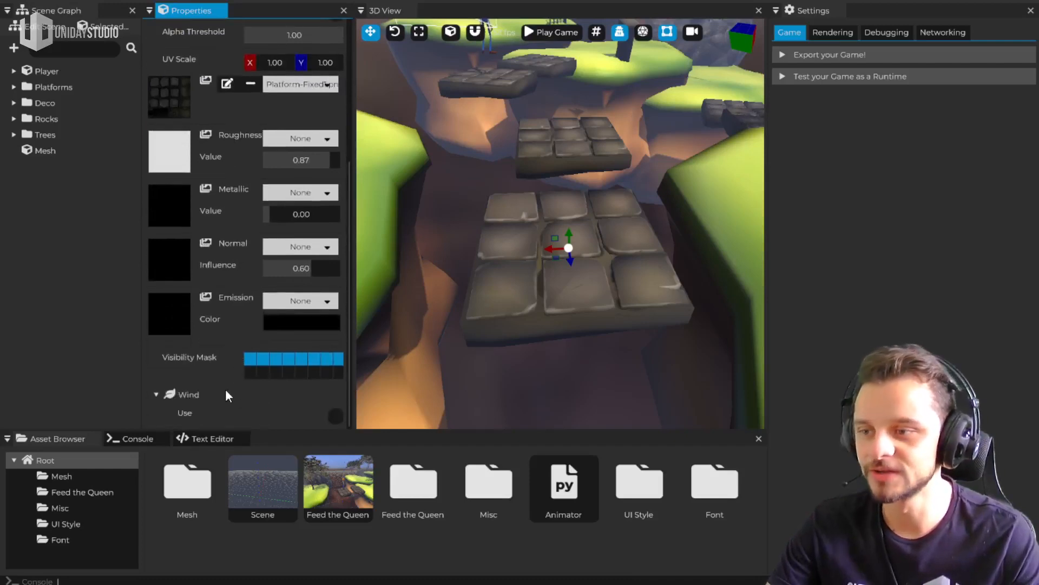
{"action": "left_click", "coordinate": [336, 416]}
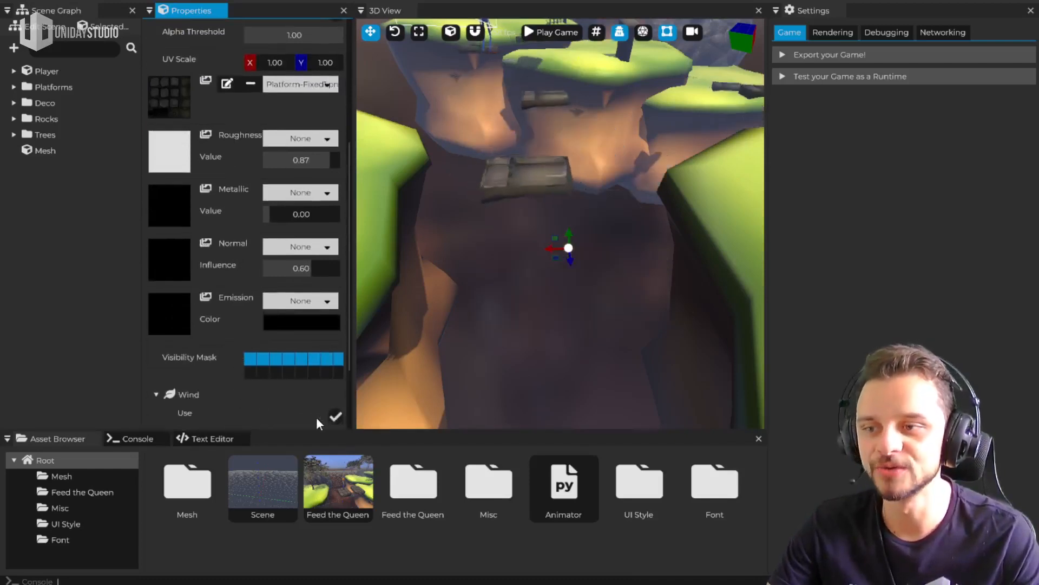
{"action": "scroll", "coordinate": [249, 401], "scroll_direction": "down", "scroll_amount": 2}
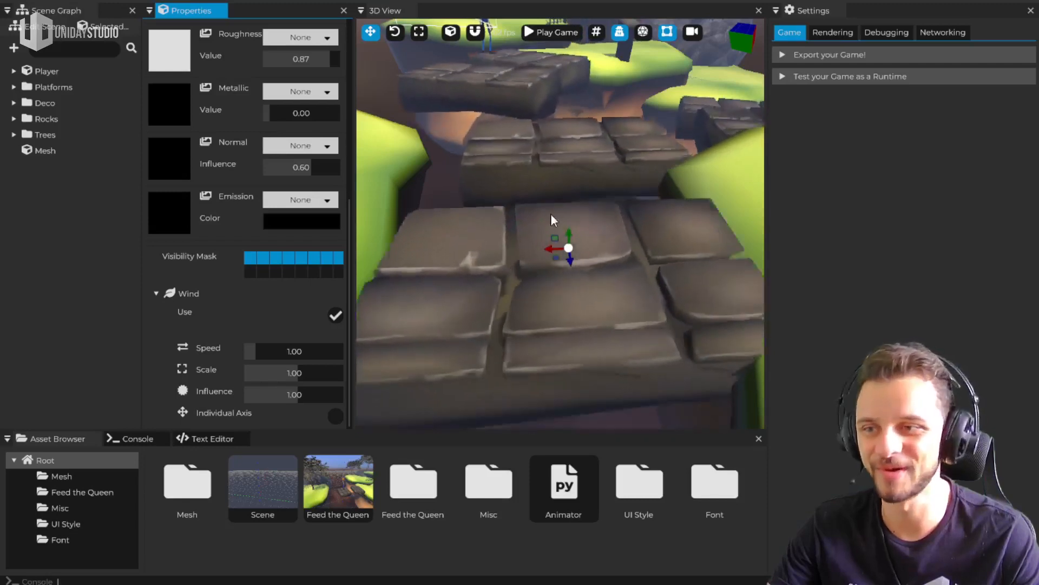
Set the material's wind influence to 0.09, its scale to 3 and its speed to about 6.92
{"action": "left_click_drag", "start_coordinate": [295, 394], "coordinate": [253, 391]}
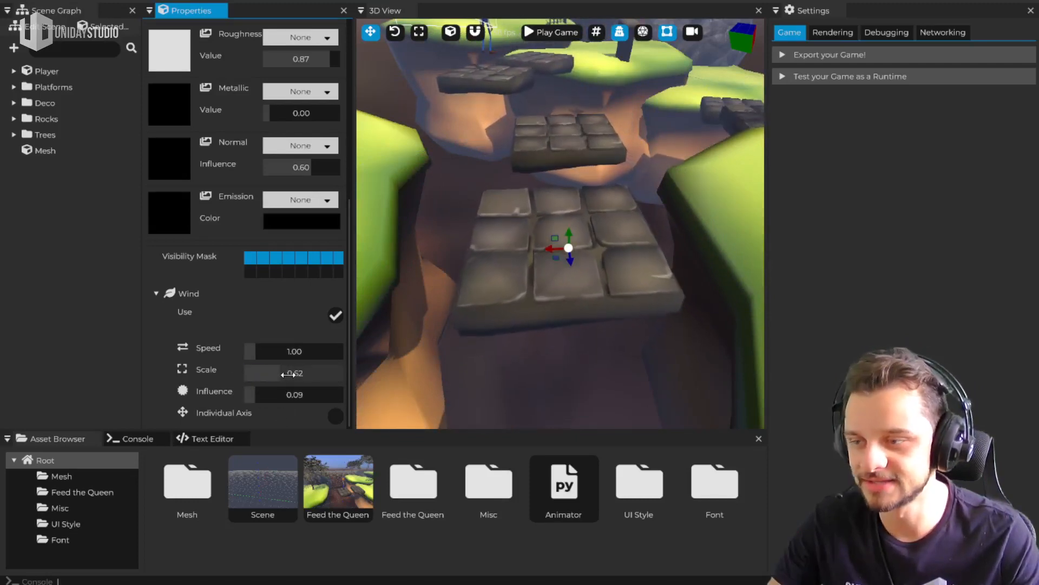
{"action": "type", "text": "10"}
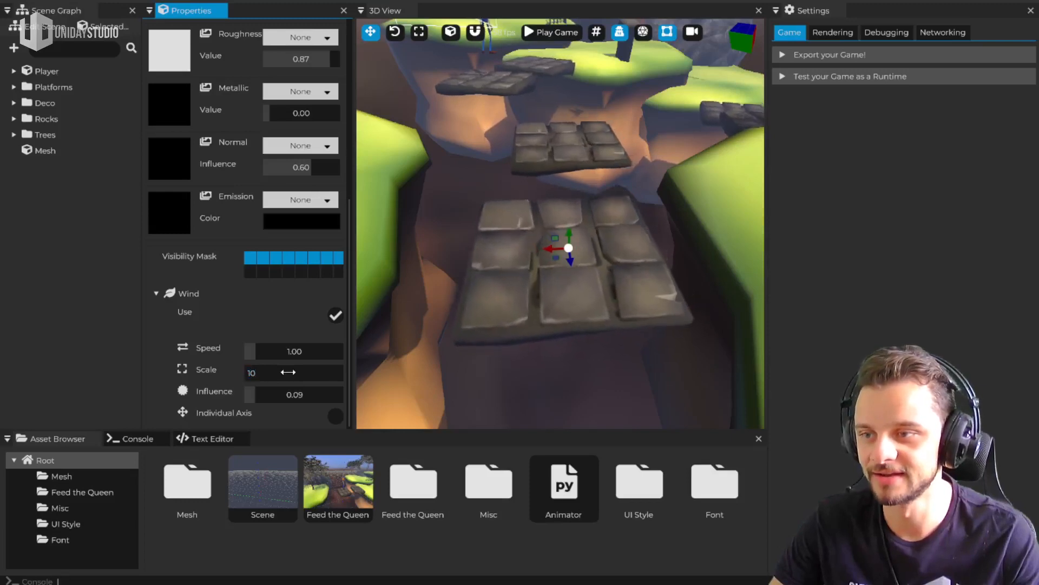
{"action": "key", "text": "BackSpace"}
{"action": "type", "text": "3"}
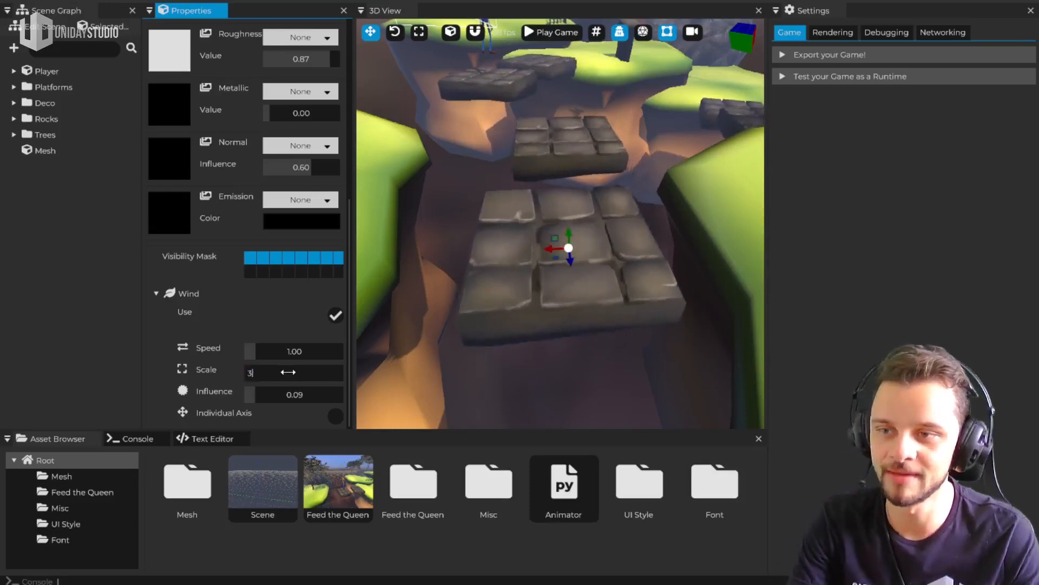
{"action": "left_click_drag", "start_coordinate": [264, 353], "coordinate": [436, 344]}
Show the debug physics shapes to examine the platforms' collision against their wind motion, and hide them again
{"action": "middle_click_drag", "start_coordinate": [547, 281], "coordinate": [533, 233]}
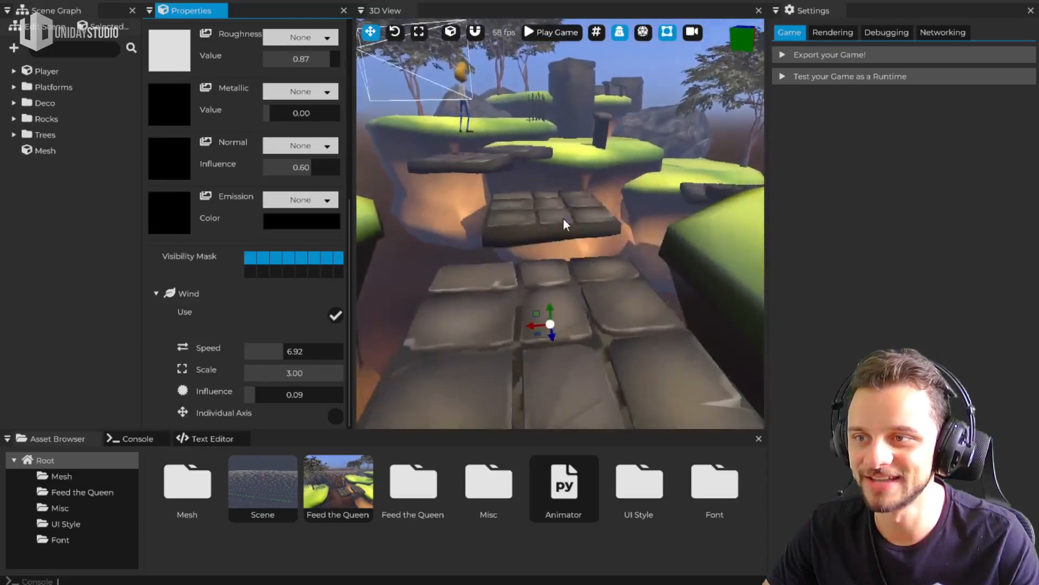
{"action": "left_click", "coordinate": [643, 32]}
{"action": "middle_click_drag", "start_coordinate": [622, 195], "coordinate": [563, 233]}
{"action": "left_click", "coordinate": [647, 33]}
{"action": "middle_click_drag", "start_coordinate": [632, 141], "coordinate": [615, 225]}
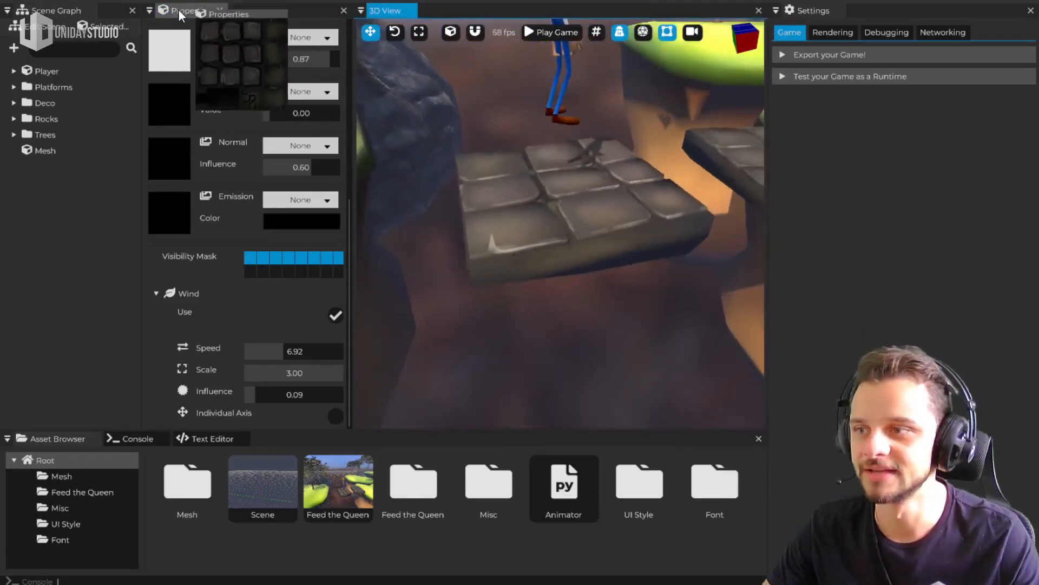
Try different roughness and metallic values on the Platform-Fixed1 material, ending with roughness 0.74 and metallic 0.00
{"action": "scroll", "coordinate": [233, 211], "scroll_direction": "up", "scroll_amount": 5}
{"action": "scroll", "coordinate": [271, 241], "scroll_direction": "down", "scroll_amount": 2}
{"action": "left_click_drag", "start_coordinate": [295, 234], "coordinate": [266, 239]}
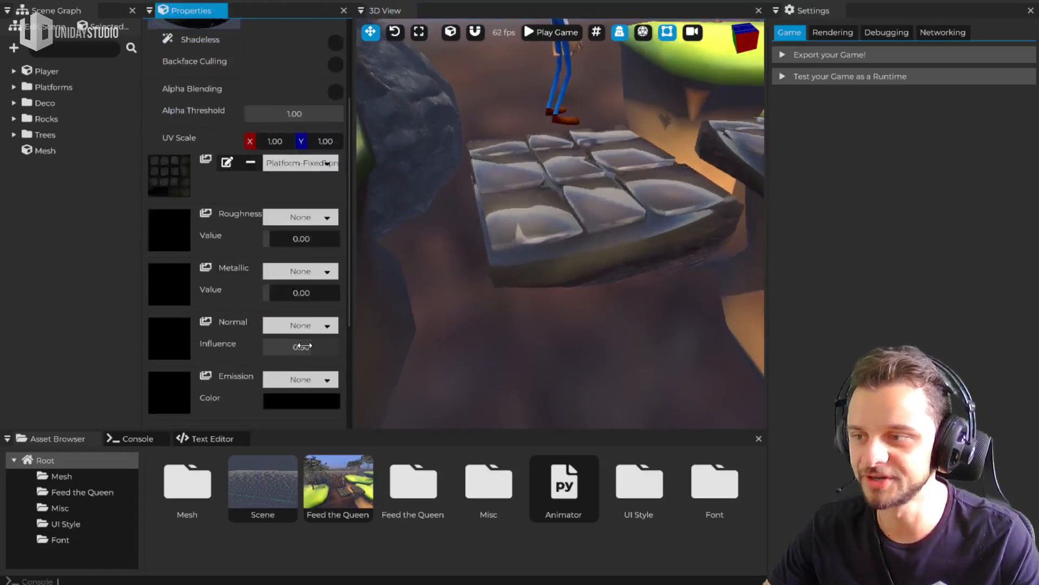
{"action": "mouse_move", "coordinate": [276, 292]}
{"action": "left_mouse_down"}
{"action": "mouse_move", "coordinate": [344, 294]}
{"action": "mouse_move", "coordinate": [349, 305]}
{"action": "mouse_move", "coordinate": [266, 293]}
{"action": "left_mouse_up"}
{"action": "mouse_move", "coordinate": [266, 238]}
{"action": "left_mouse_down"}
{"action": "mouse_move", "coordinate": [312, 242]}
{"action": "mouse_move", "coordinate": [280, 238]}
{"action": "left_mouse_up"}
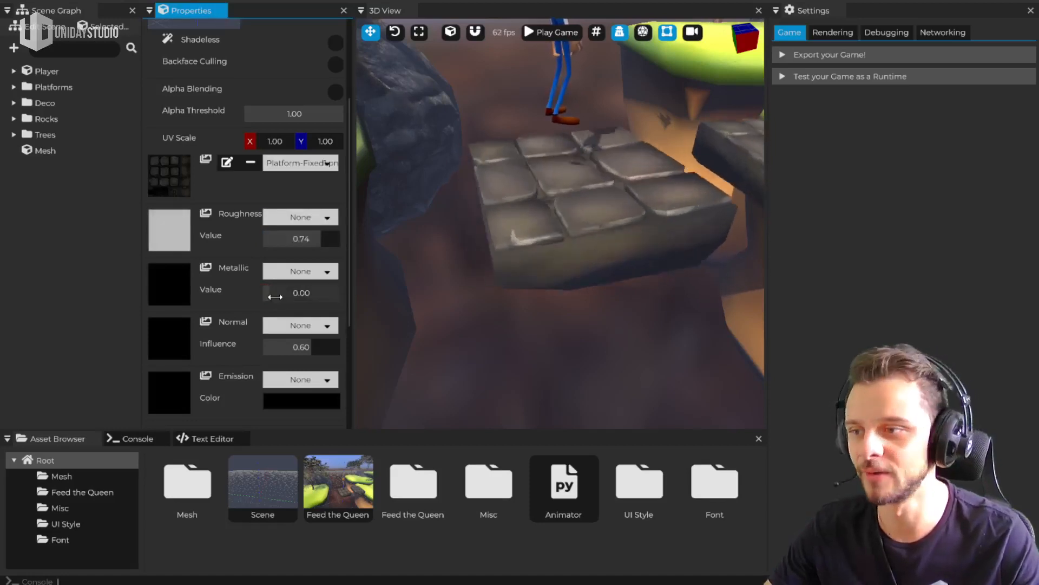
{"action": "left_click_drag", "start_coordinate": [298, 294], "coordinate": [264, 293]}
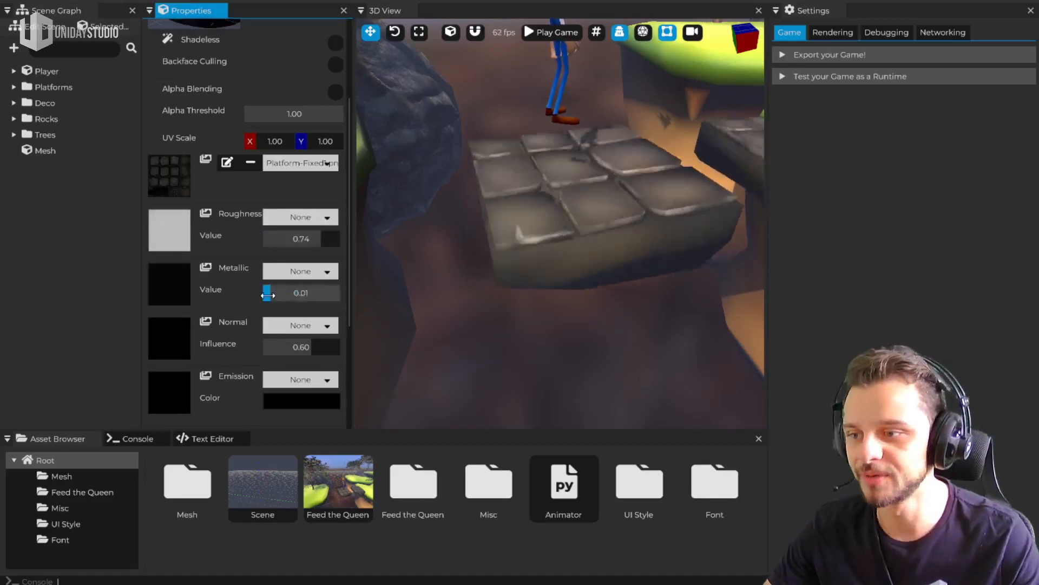
Try a bright red emission color, #FF1515FF, on the platform material and return it to black, #000000FF
{"action": "left_click", "coordinate": [288, 405]}
{"action": "left_click_drag", "start_coordinate": [418, 433], "coordinate": [404, 402]}
{"action": "left_click", "coordinate": [412, 390]}
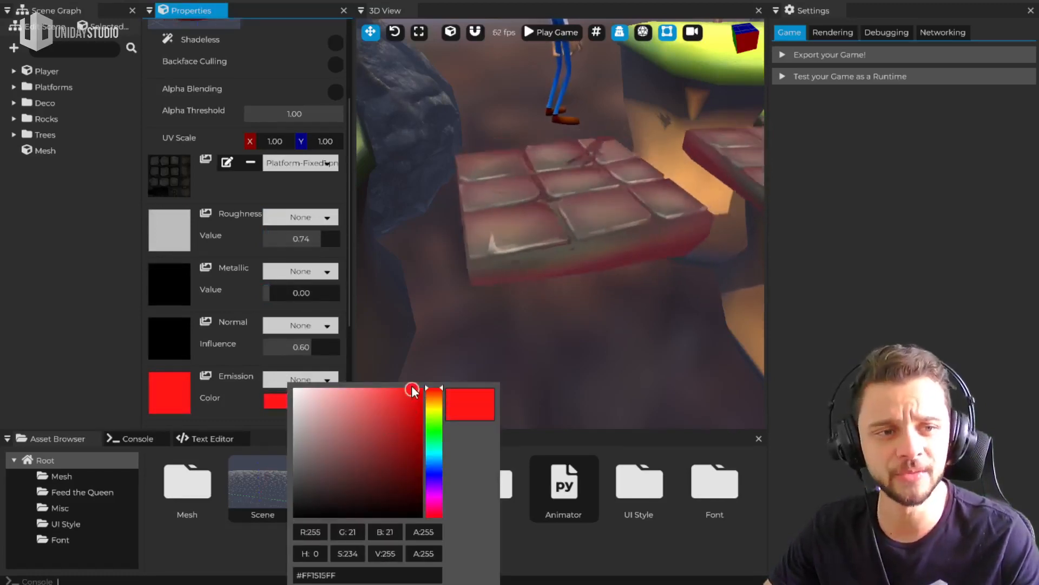
{"action": "mouse_move", "coordinate": [412, 390]}
{"action": "left_mouse_down"}
{"action": "mouse_move", "coordinate": [355, 436]}
{"action": "mouse_move", "coordinate": [294, 515]}
{"action": "left_mouse_up"}
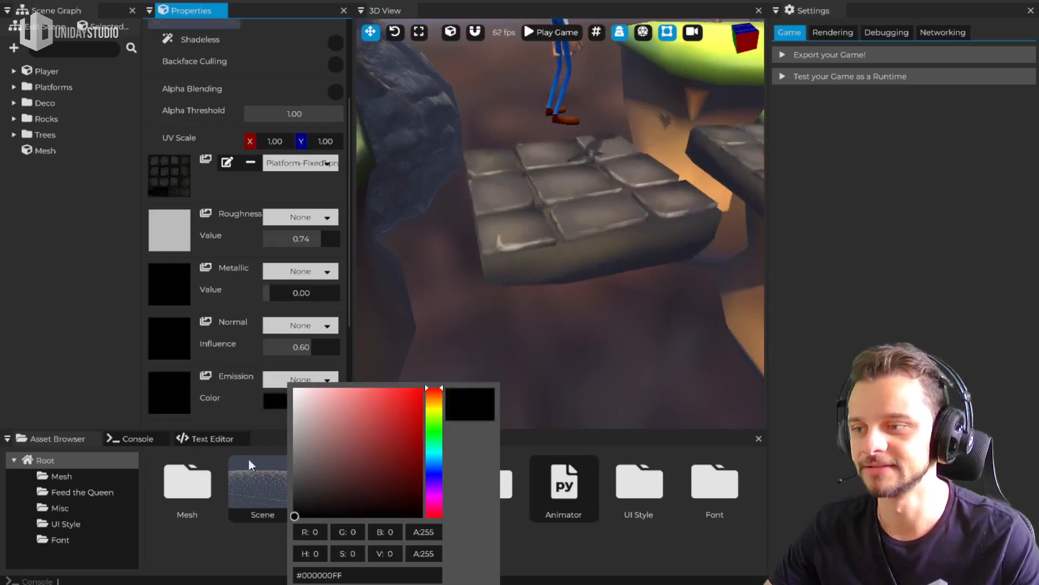
{"action": "left_click", "coordinate": [233, 351]}
Review the material's full set of options and dock the Properties panel back beside Settings
{"action": "scroll", "coordinate": [208, 49], "scroll_direction": "up", "scroll_amount": 5}
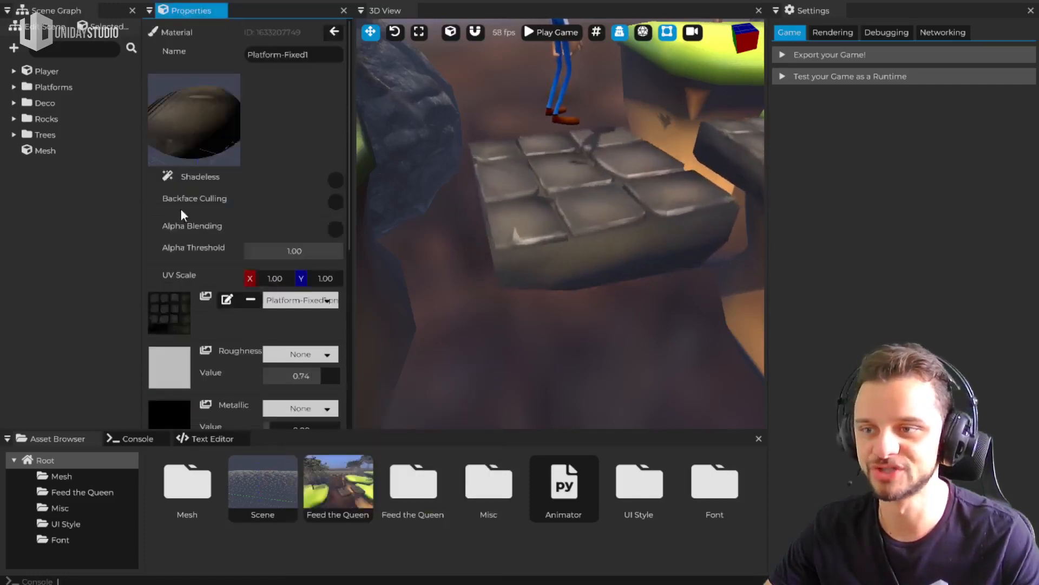
{"action": "scroll", "coordinate": [229, 216], "scroll_direction": "down", "scroll_amount": 6}
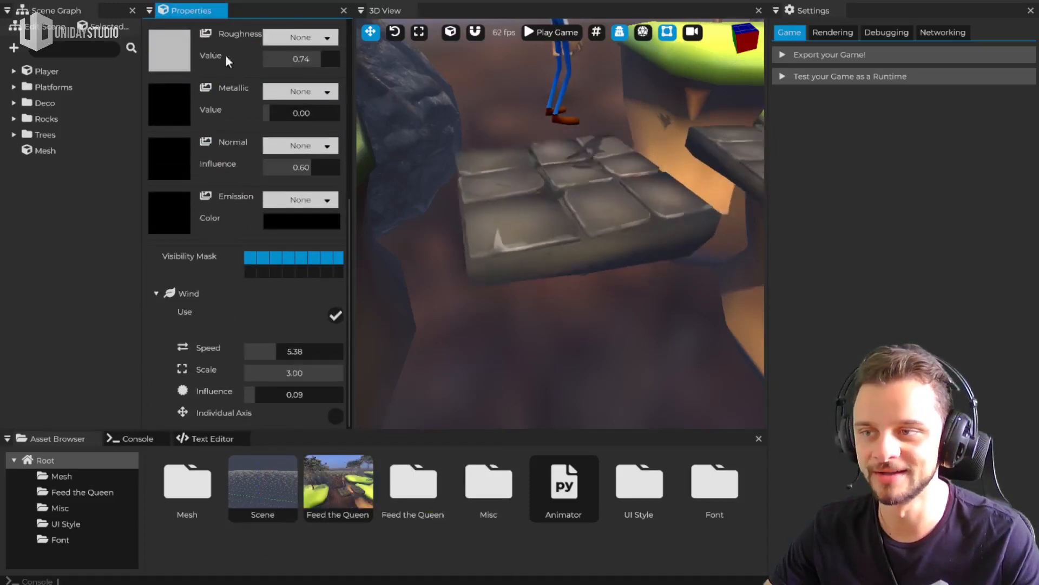
{"action": "left_click_drag", "start_coordinate": [191, 11], "coordinate": [908, 286]}
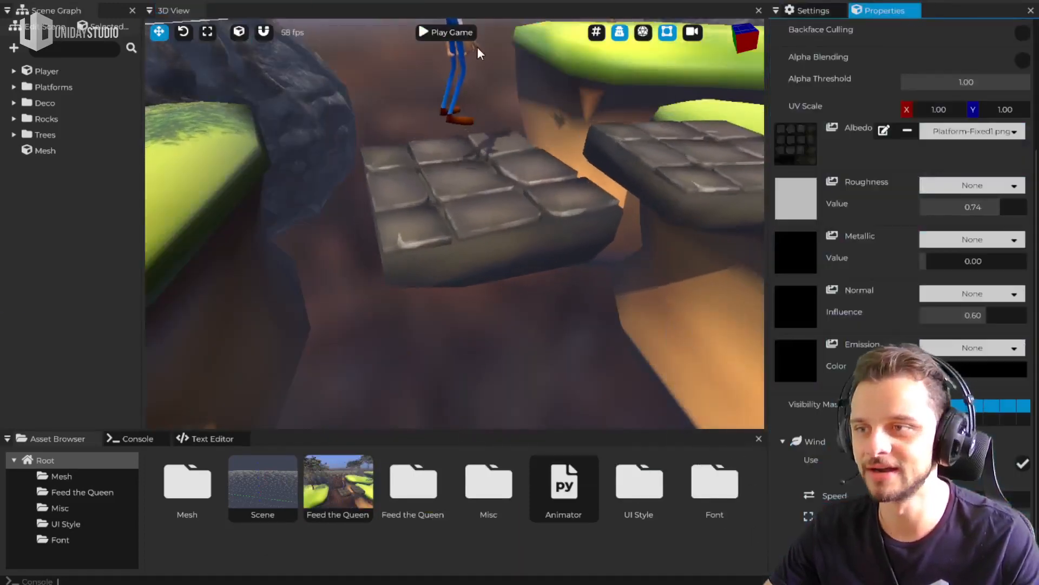
Play the game, run and jump the character across the stone platforms, and stop the game
{"action": "left_click", "coordinate": [463, 34]}
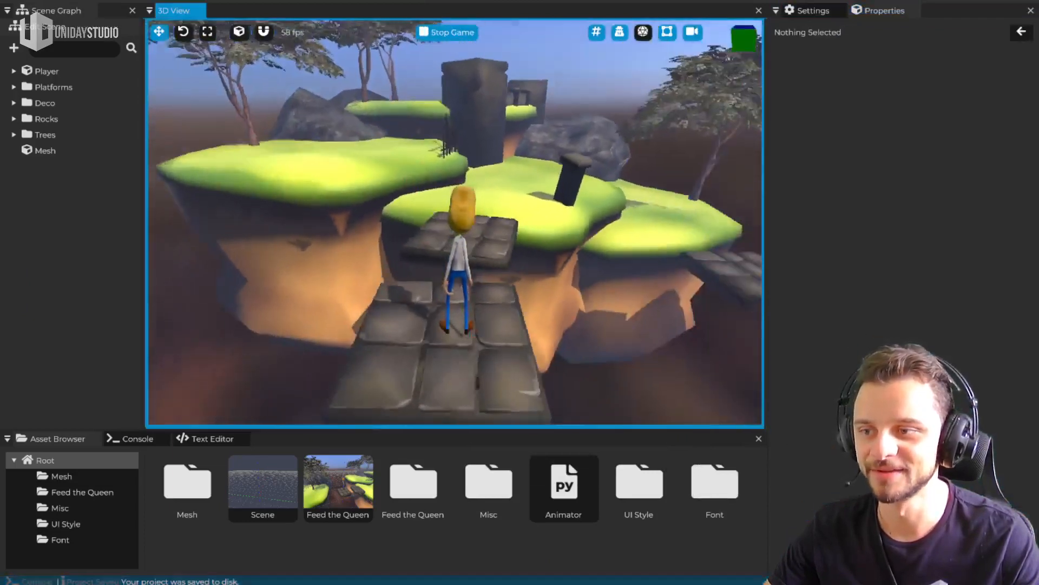
{"action": "key", "text": "w"}
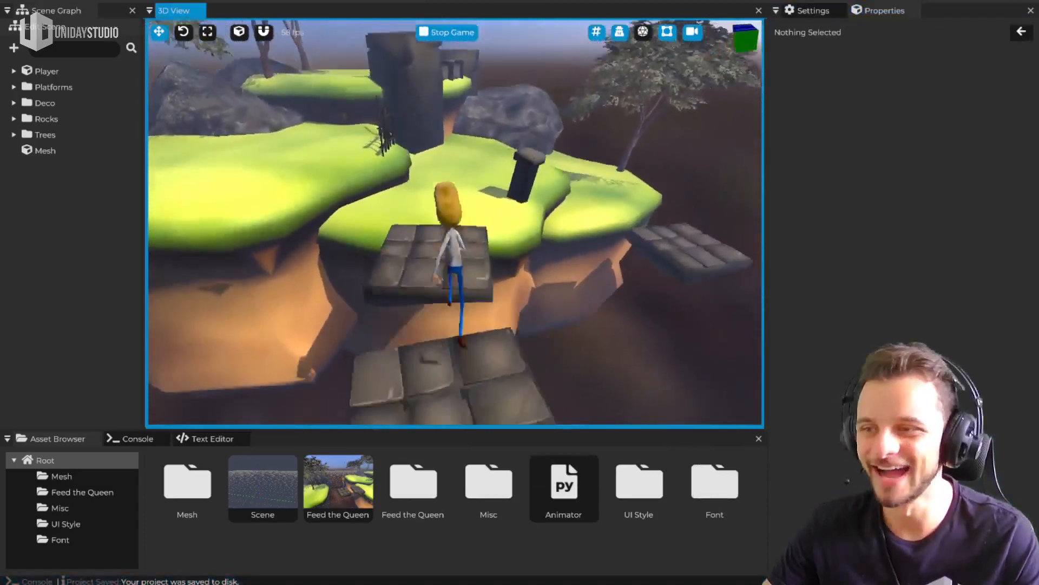
{"action": "key", "text": "w"}
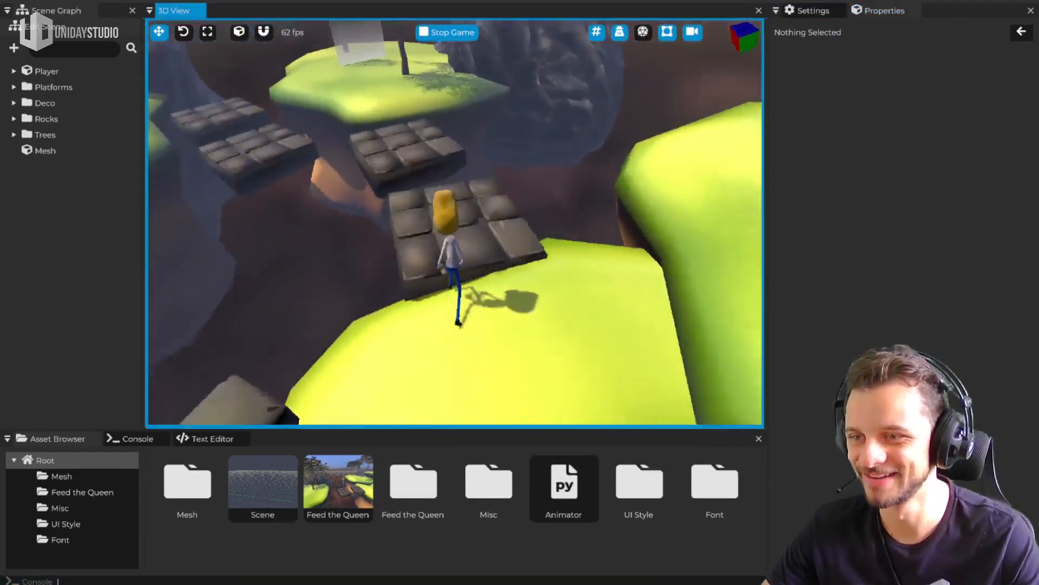
{"action": "key", "text": "space"}
{"action": "key", "text": "w"}
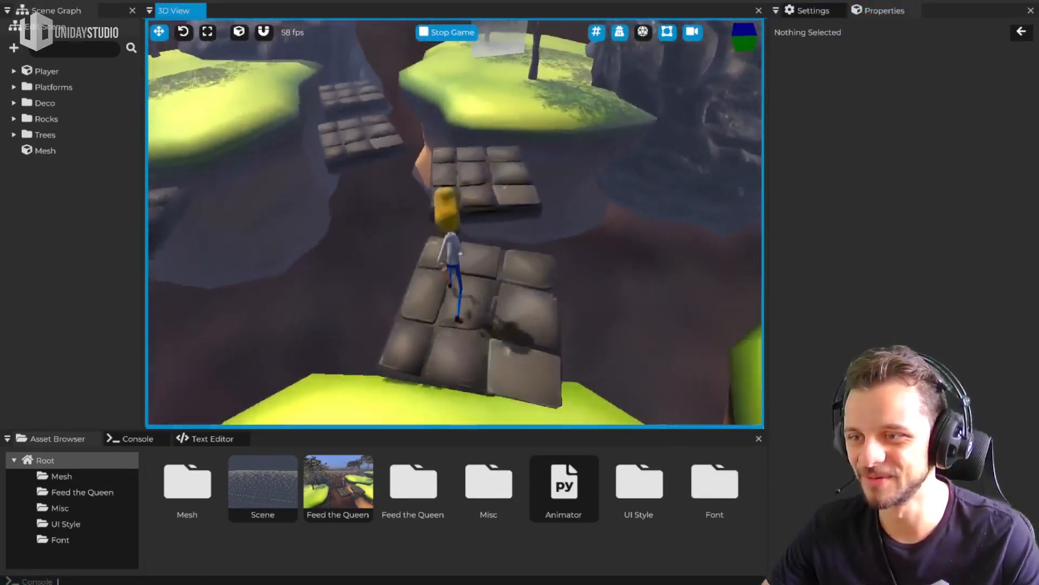
{"action": "key", "text": "space"}
{"action": "key", "text": "w"}
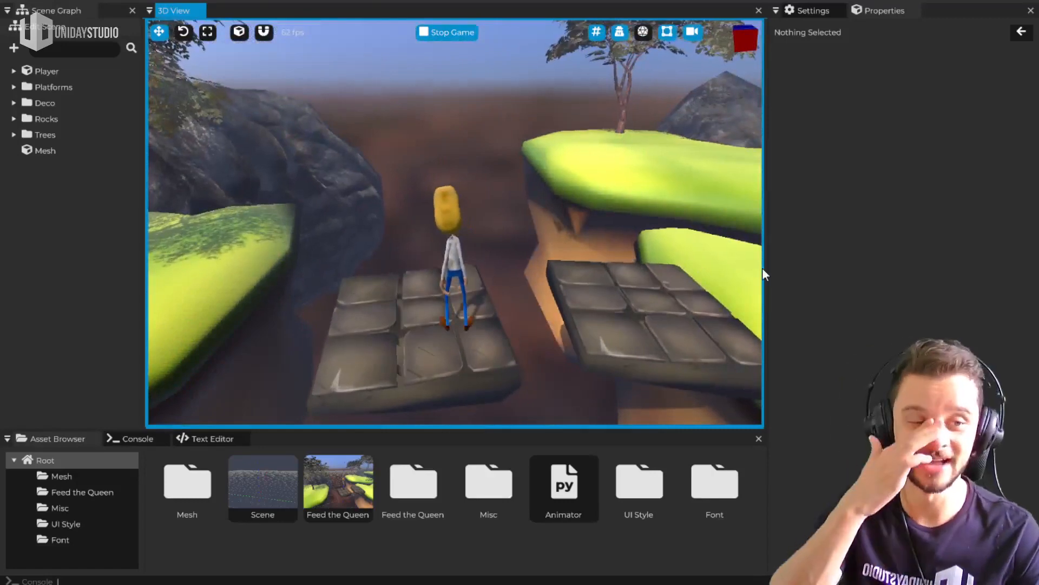
{"action": "key", "text": "Escape"}
Add a new Mesh entity at the stone platform beside the grass island, raise it above the platform and nudge it along X
{"action": "right_click_drag", "start_coordinate": [455, 225], "coordinate": [503, 242]}
{"action": "key", "text": "w"}
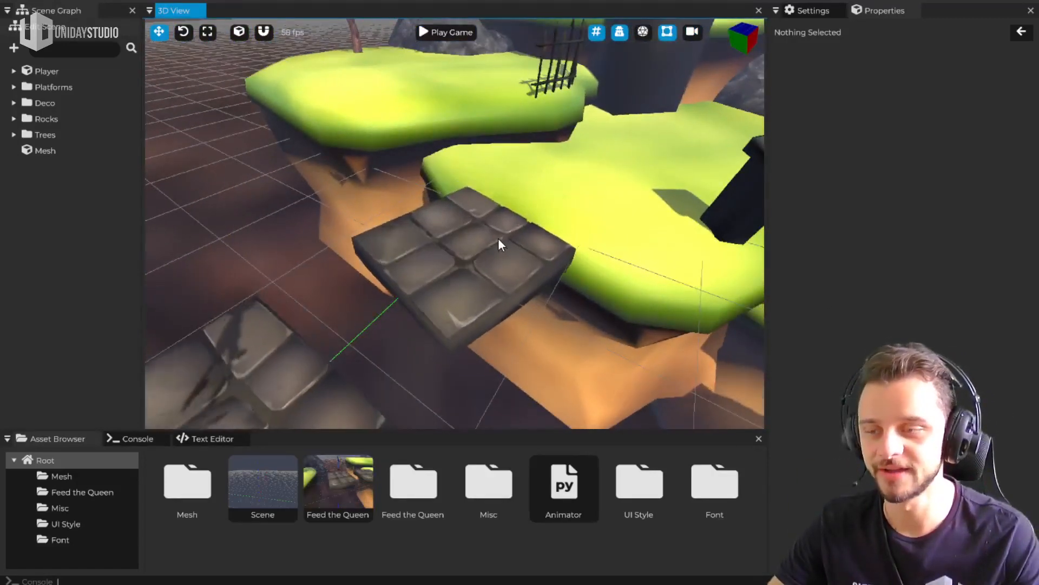
{"action": "right_click", "coordinate": [54, 201]}
{"action": "left_click", "coordinate": [27, 183]}
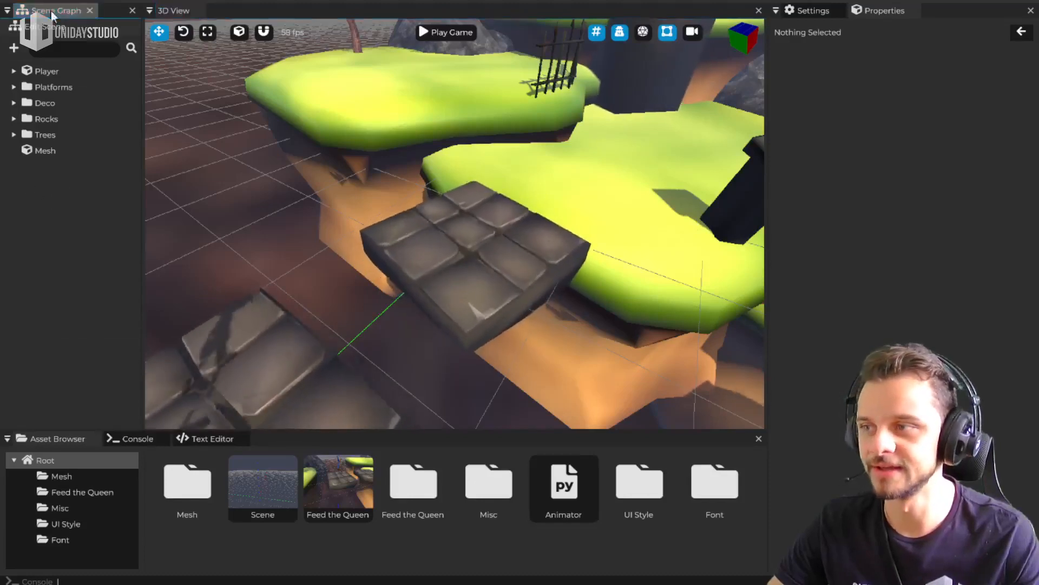
{"action": "right_click", "coordinate": [486, 232]}
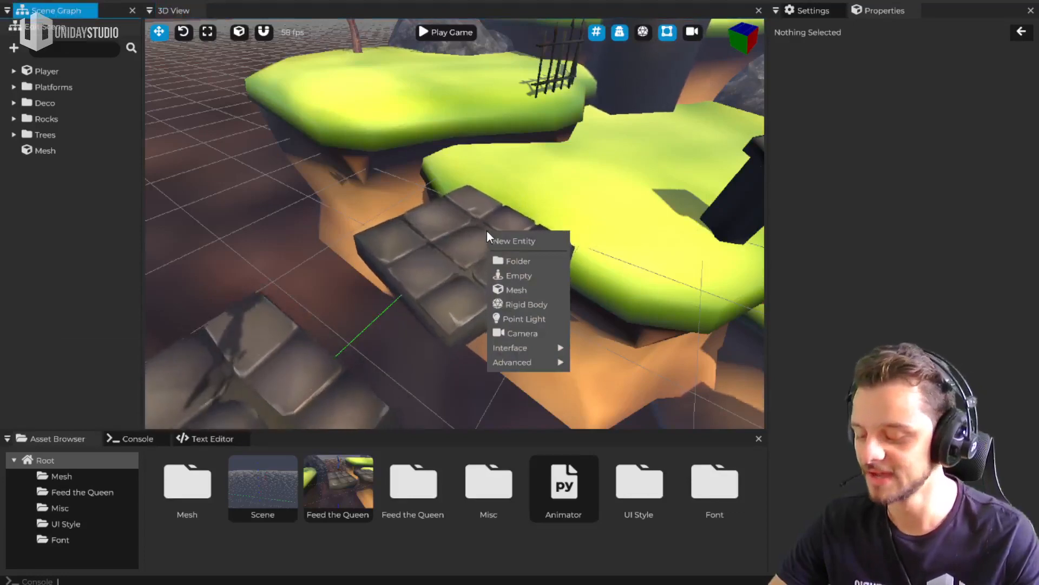
{"action": "left_click", "coordinate": [530, 290]}
{"action": "left_click_drag", "start_coordinate": [492, 208], "coordinate": [489, 112]}
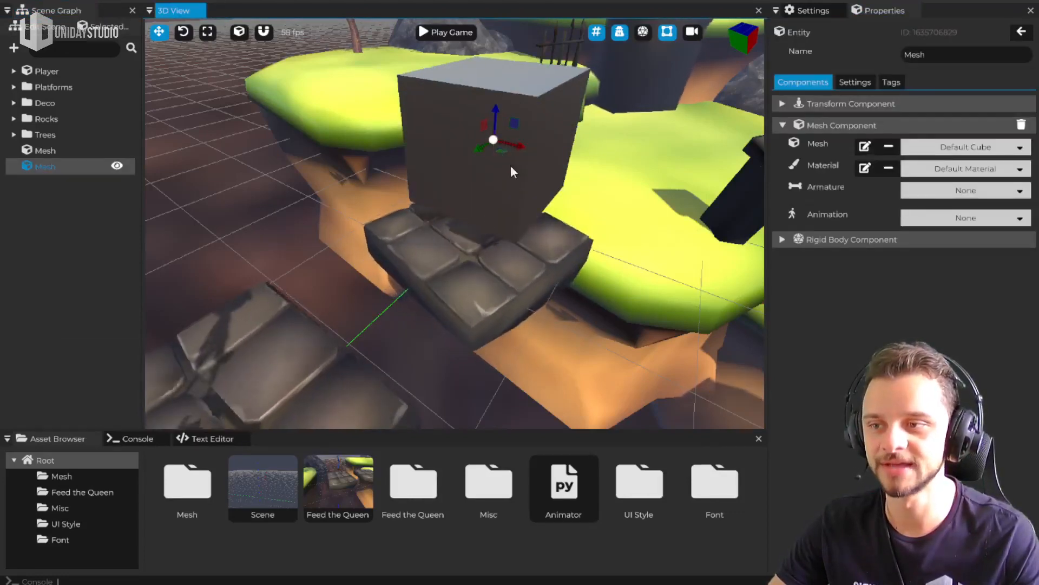
{"action": "left_click_drag", "start_coordinate": [518, 146], "coordinate": [535, 144]}
Make the new cube's Rigid Body Component dynamic and clear its collision mesh to use box collision
{"action": "left_click", "coordinate": [880, 241]}
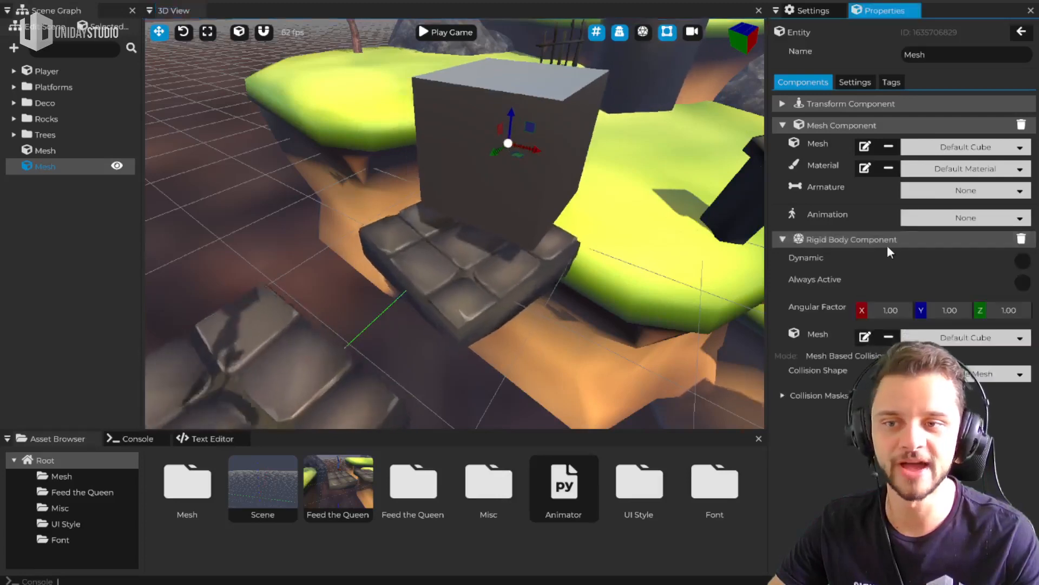
{"action": "left_click", "coordinate": [1020, 260]}
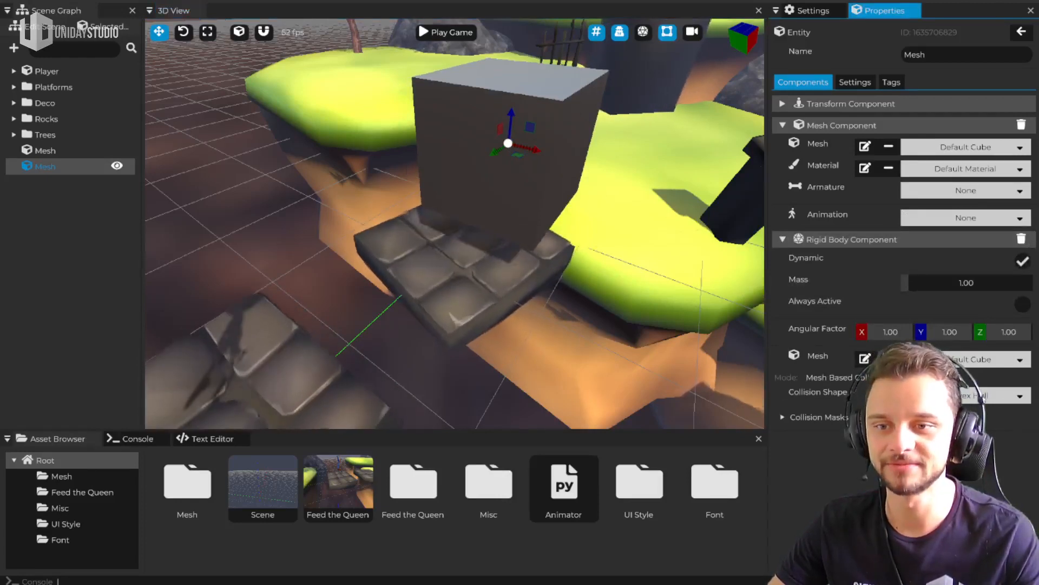
{"action": "left_click", "coordinate": [888, 359]}
Show the debug physics shapes to examine the cube's collision box, and hide them again
{"action": "middle_click_drag", "start_coordinate": [753, 92], "coordinate": [667, 71]}
{"action": "left_click", "coordinate": [642, 33]}
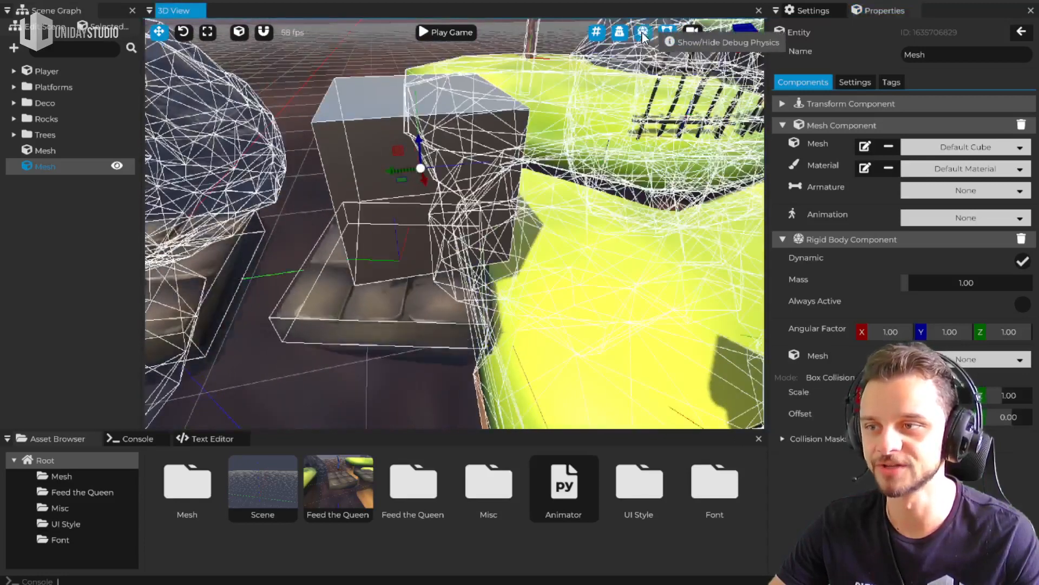
{"action": "left_click", "coordinate": [642, 33]}
{"action": "middle_click_drag", "start_coordinate": [623, 60], "coordinate": [513, 97]}
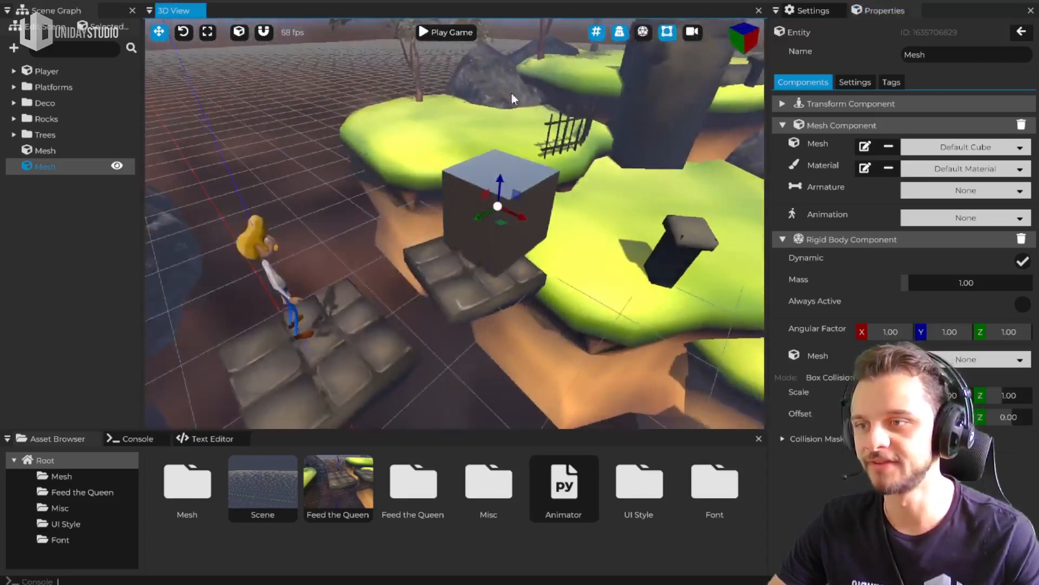
Play the game and jump the character onto the top of the new cube
{"action": "left_click", "coordinate": [446, 35]}
{"action": "key", "text": "w"}
{"action": "key", "text": "space"}
{"action": "key", "text": "d"}
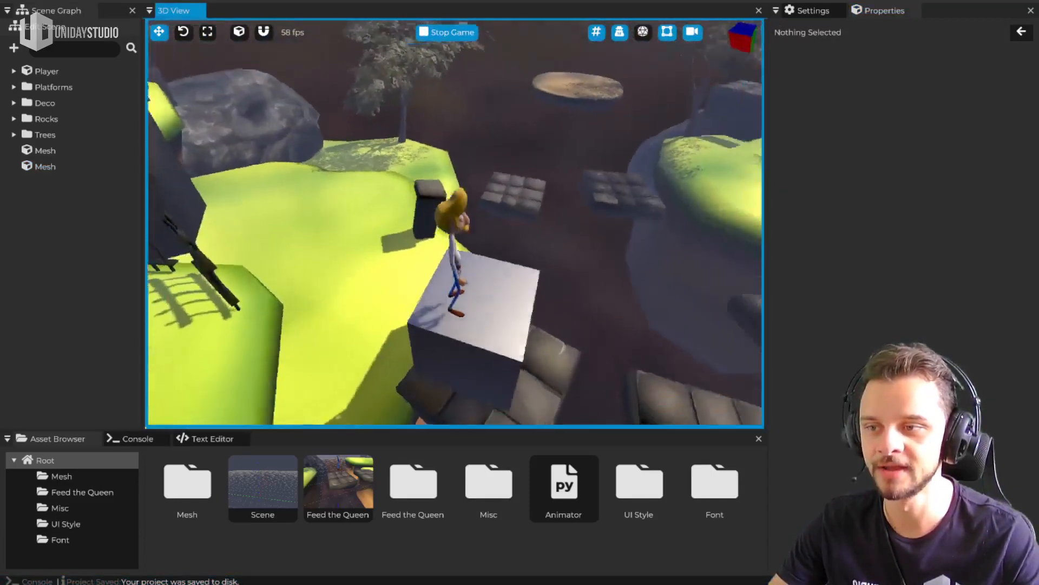
{"action": "key", "text": "s"}
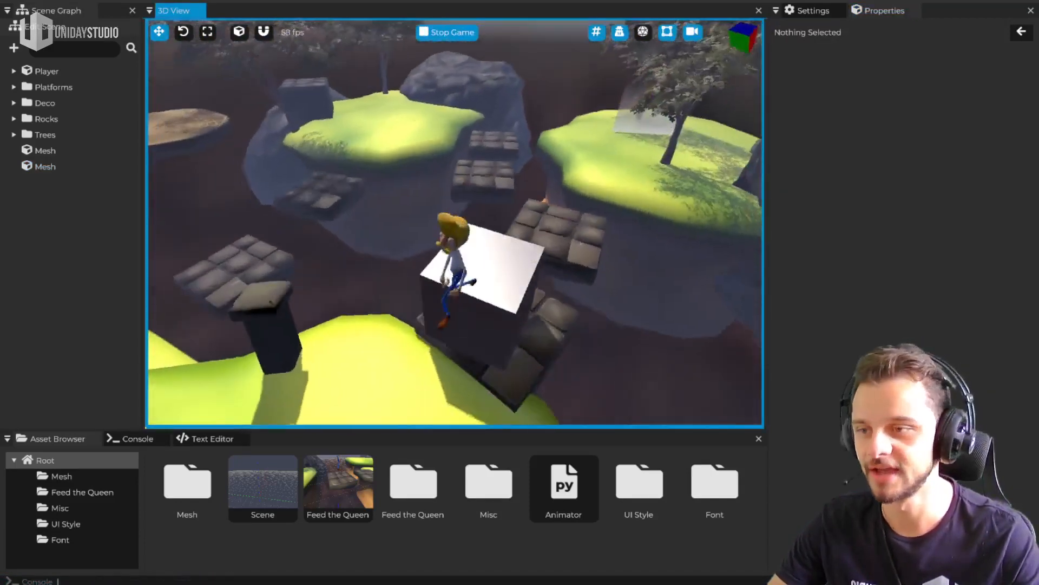
Jump the character down from the cube and push the cube off the edge of the stone platform
{"action": "key", "text": "w"}
{"action": "key", "text": "d"}
{"action": "key", "text": "space"}
{"action": "key", "text": "w"}
{"action": "key", "text": "s"}
{"action": "key", "text": "d"}
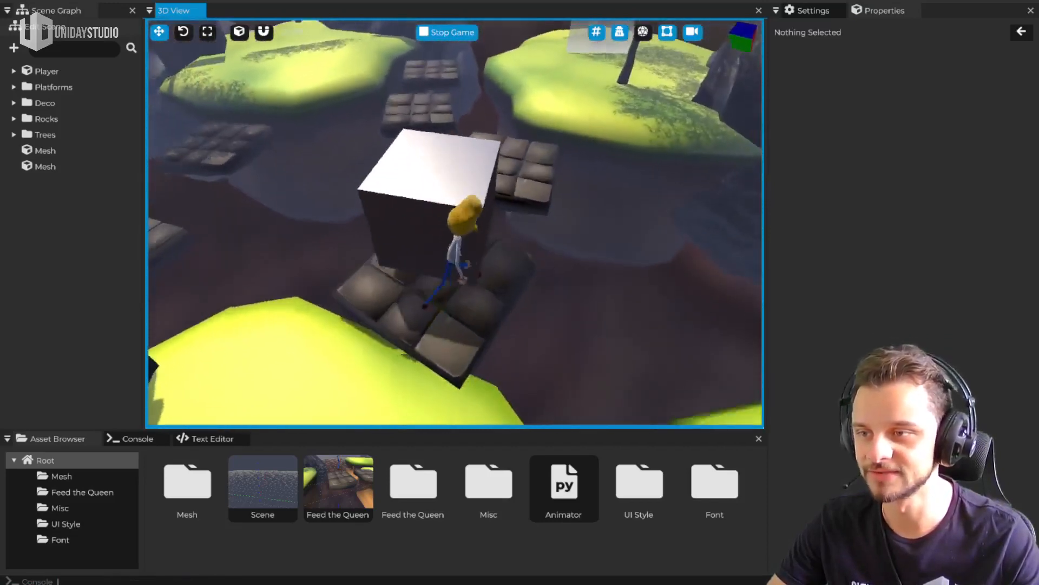
{"action": "key", "text": "w"}
{"action": "key", "text": "a"}
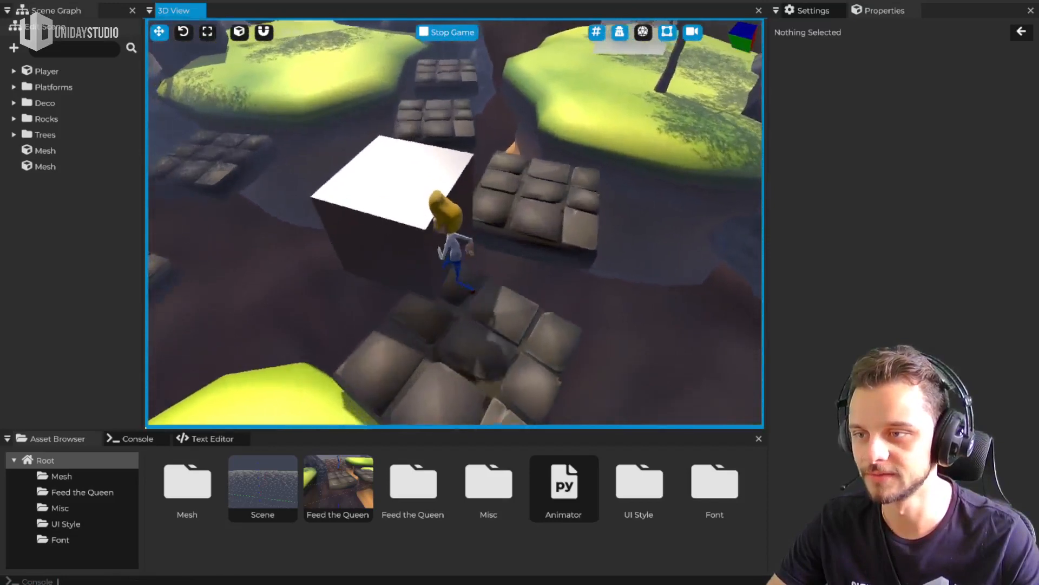
{"action": "key", "text": "a"}
{"action": "key", "text": "s"}
{"action": "key", "text": "w"}
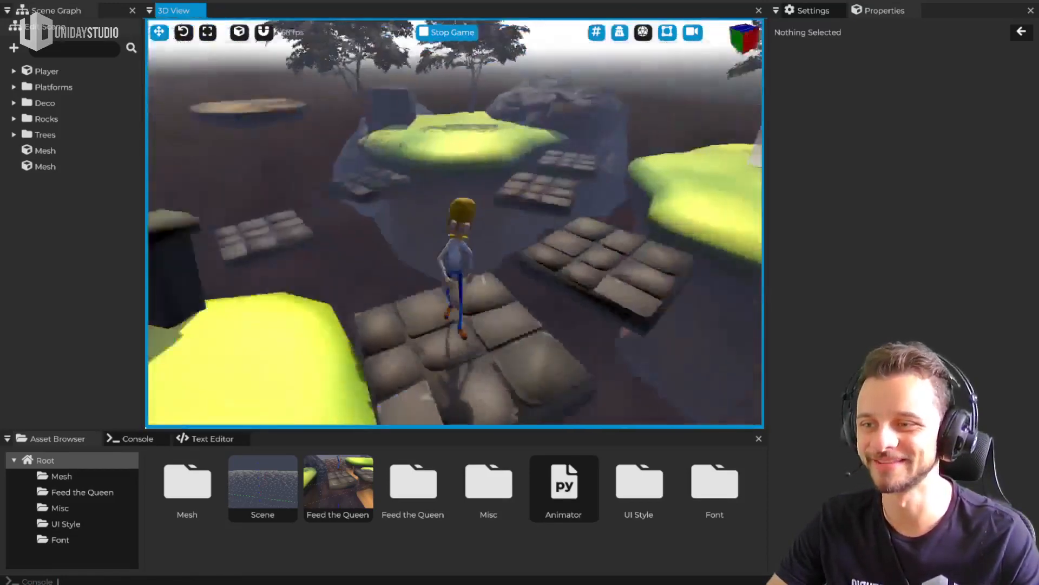
Run the character across the grass island and stop the game
{"action": "key", "text": "w"}
{"action": "key", "text": "a"}
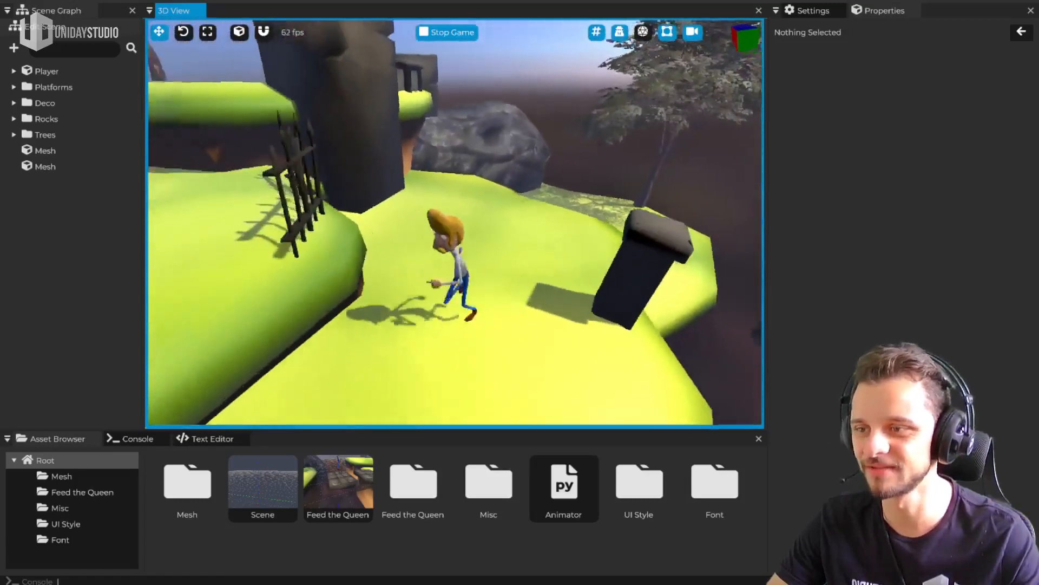
{"action": "key", "text": "a"}
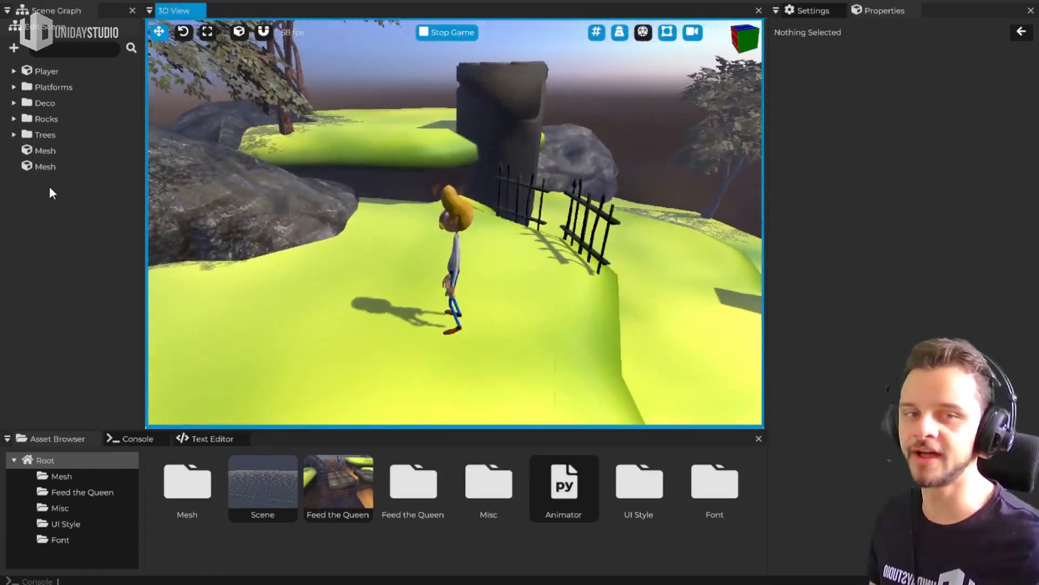
{"action": "key", "text": "Escape"}
{"action": "right_click_drag", "start_coordinate": [454, 223], "coordinate": [456, 216]}
{"action": "key", "text": "s"}
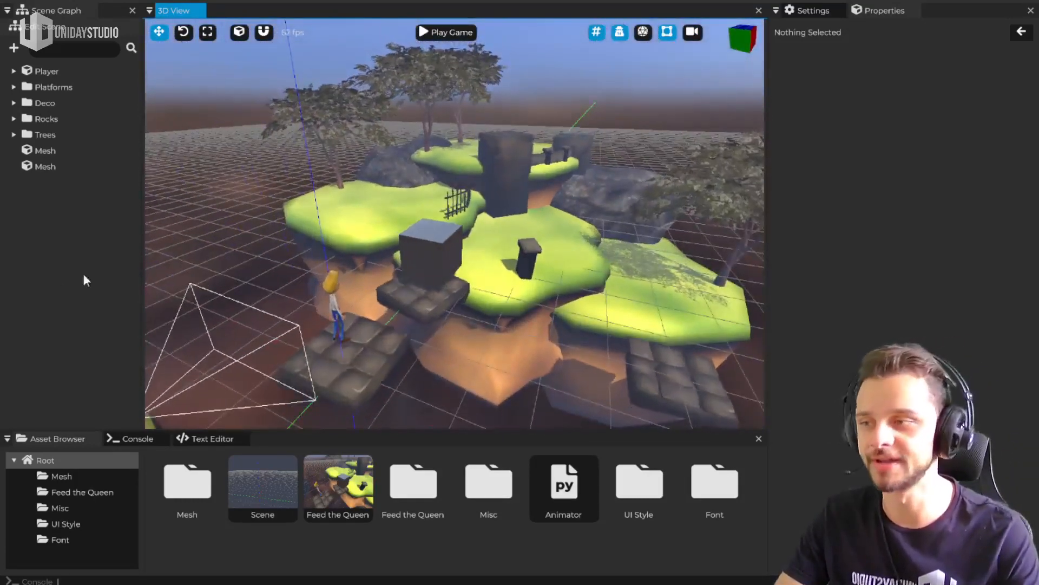
Examine the Platform-Fixed1 material of the stone platform under the character and return to the platform's properties
{"action": "left_click", "coordinate": [346, 370]}
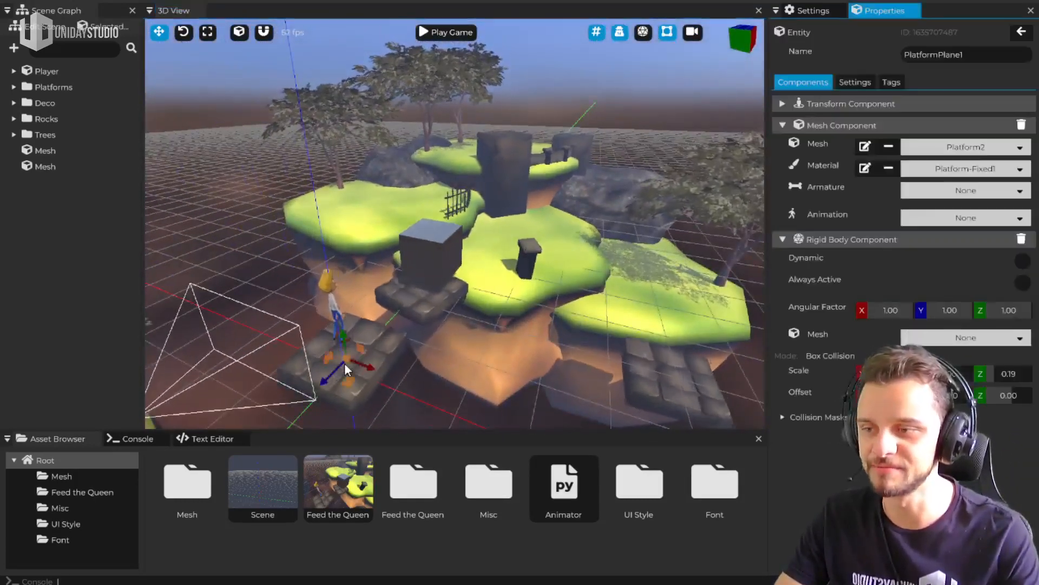
{"action": "left_click", "coordinate": [864, 168]}
{"action": "scroll", "coordinate": [866, 217], "scroll_direction": "down", "scroll_amount": 5}
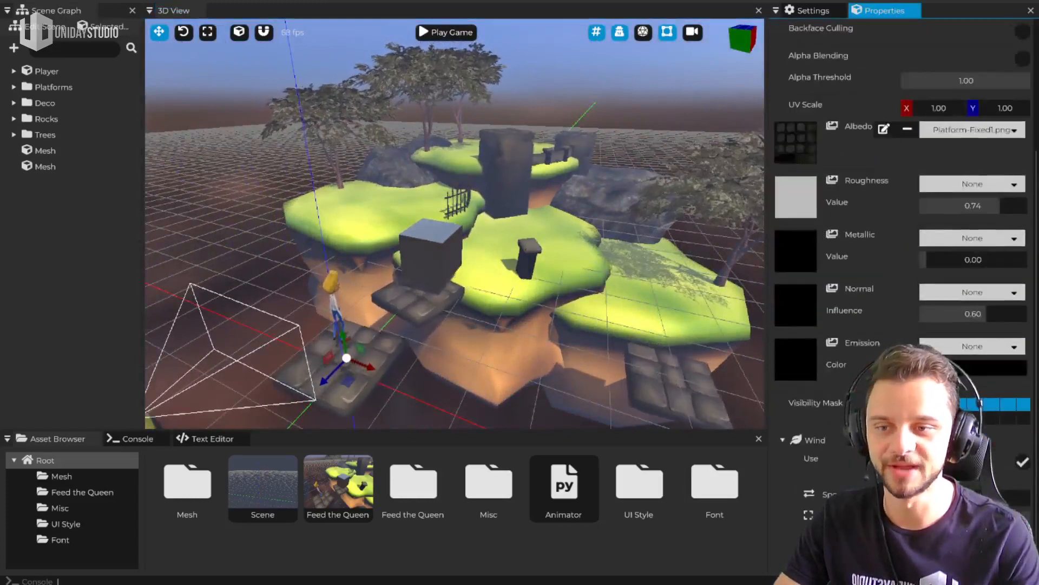
{"action": "scroll", "coordinate": [1021, 469], "scroll_direction": "up", "scroll_amount": 2}
{"action": "scroll", "coordinate": [836, 104], "scroll_direction": "up", "scroll_amount": 2}
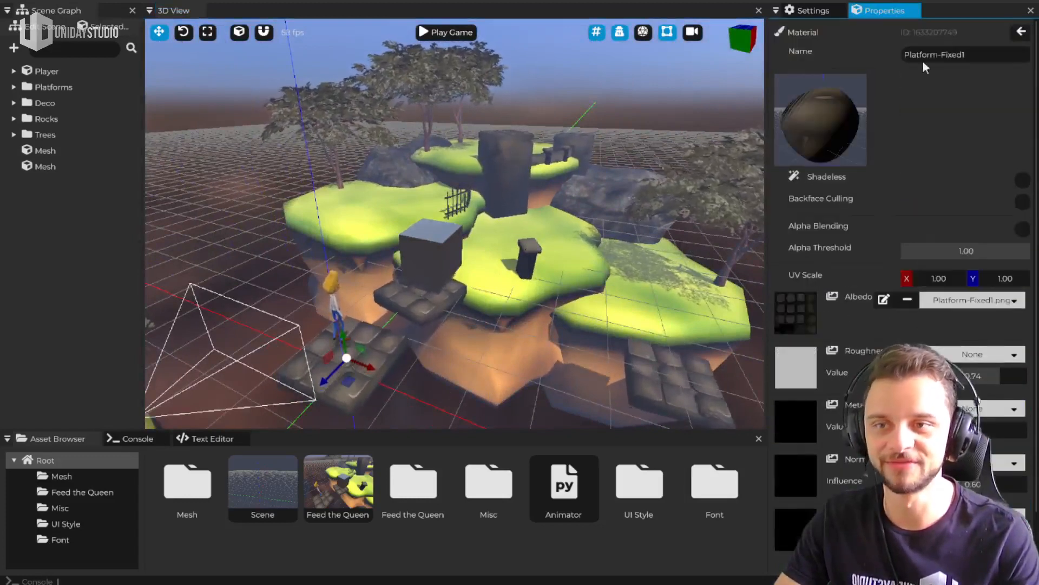
{"action": "left_click", "coordinate": [1022, 33]}
Add a UI Element, resize it to about 58% wide and 31% high, and move it to about X 1%, Y -17%
{"action": "middle_click_drag", "start_coordinate": [428, 270], "coordinate": [389, 222]}
{"action": "right_click", "coordinate": [381, 217]}
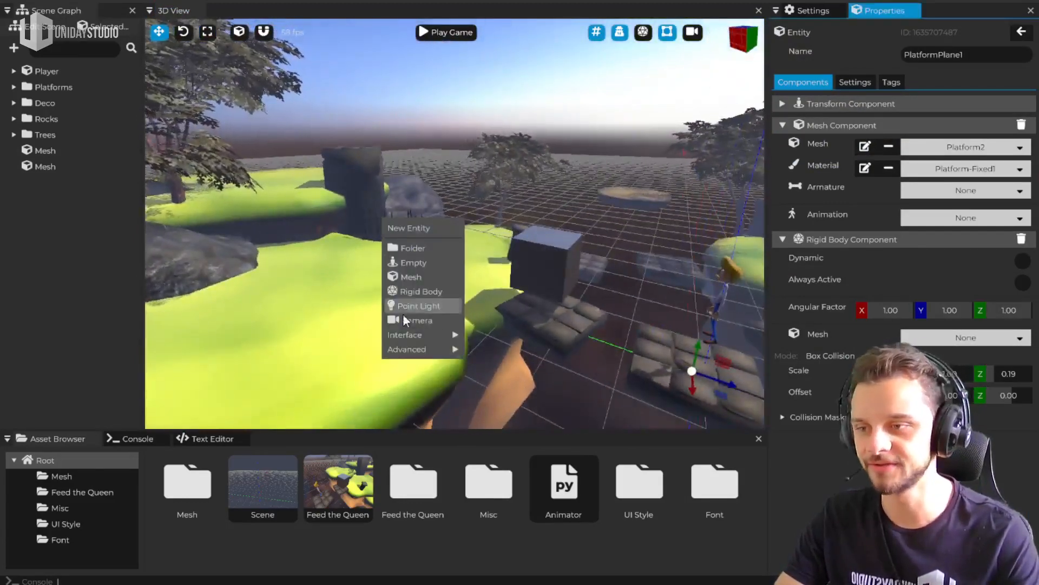
{"action": "mouse_move", "coordinate": [405, 335]}
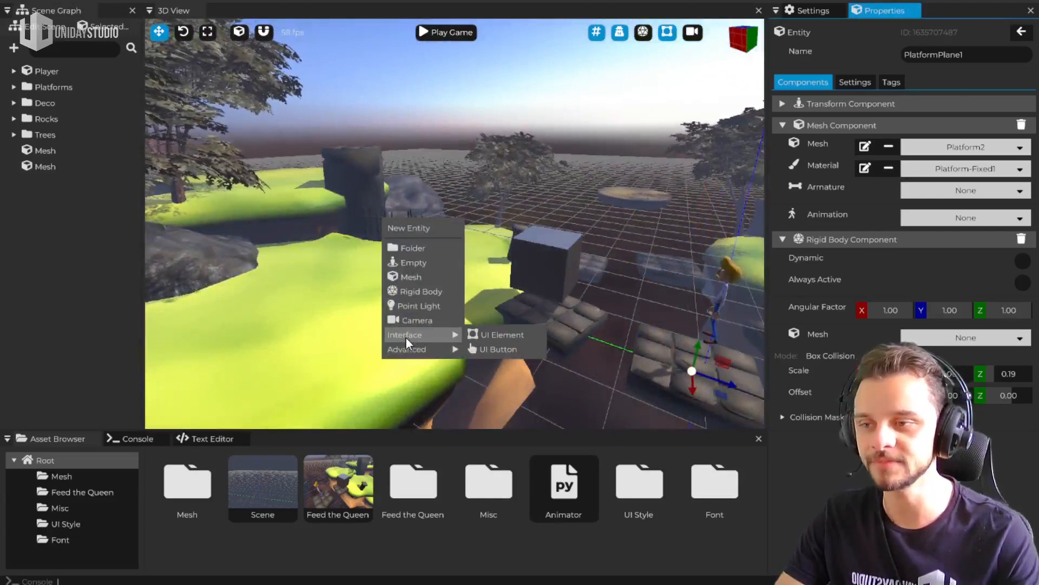
{"action": "left_click", "coordinate": [489, 334]}
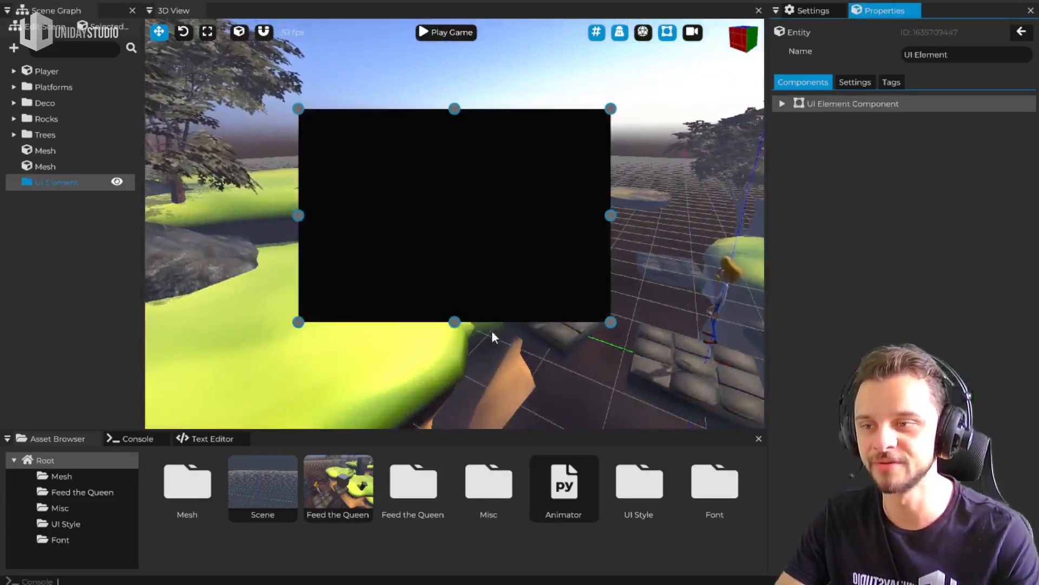
{"action": "left_click_drag", "start_coordinate": [524, 143], "coordinate": [577, 226]}
{"action": "left_click_drag", "start_coordinate": [462, 277], "coordinate": [510, 310]}
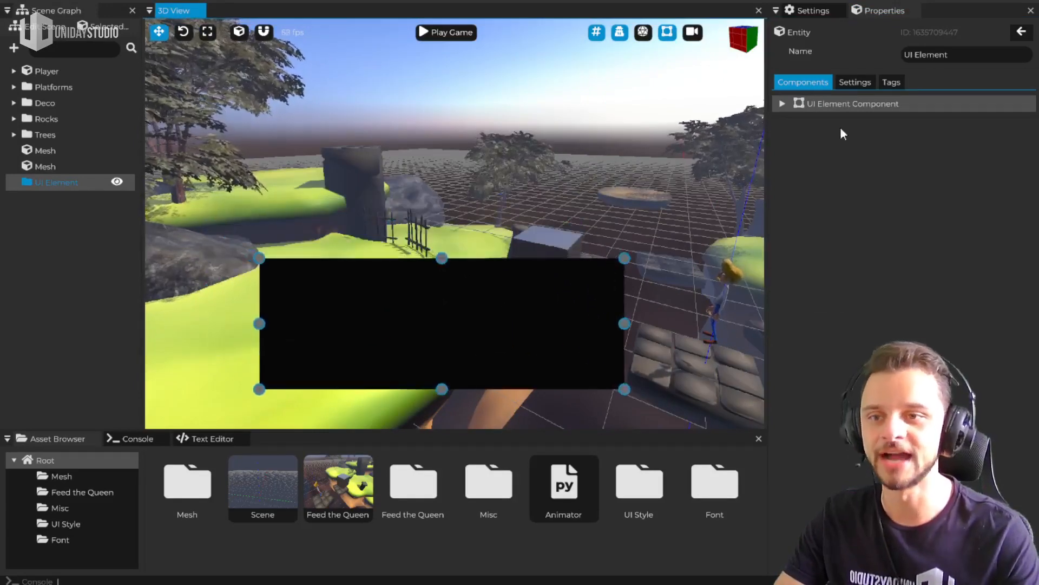
{"action": "left_click", "coordinate": [866, 107]}
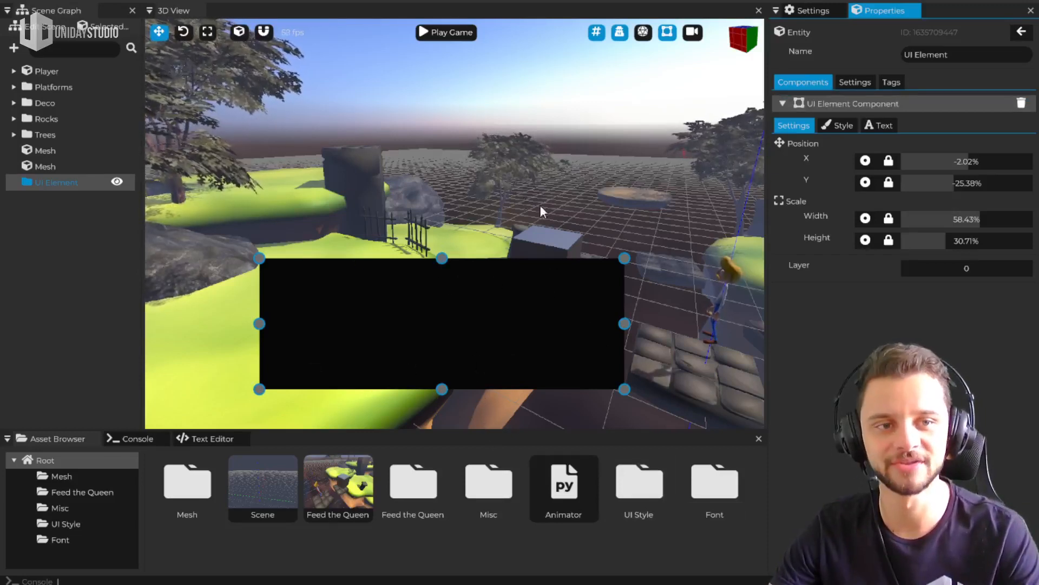
{"action": "left_click_drag", "start_coordinate": [453, 282], "coordinate": [496, 250]}
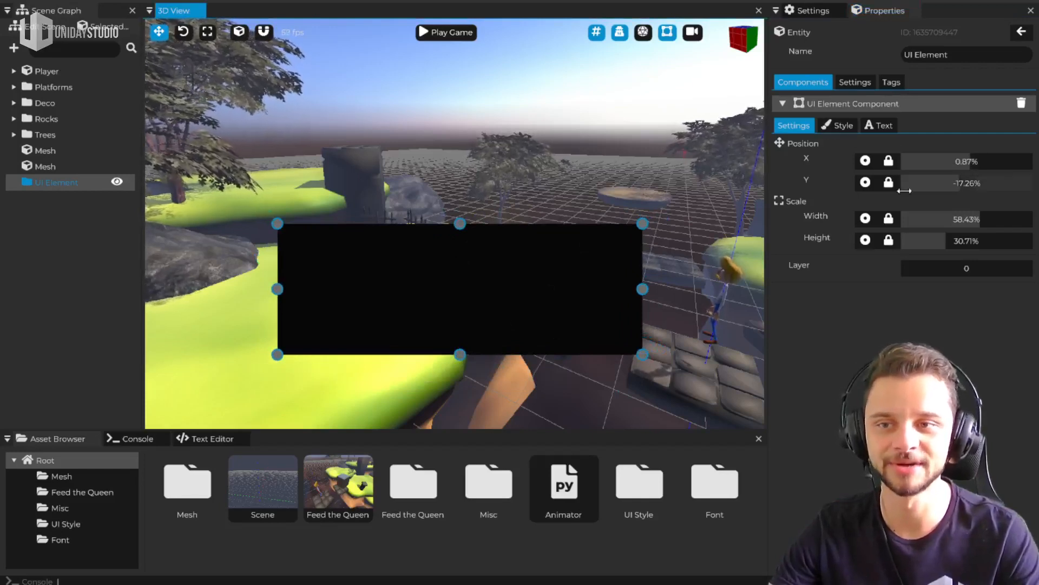
Try bottom, centre and top anchoring on the UI element's Y position, set Y to -29.07%, and return to centre anchoring
{"action": "left_click", "coordinate": [865, 182]}
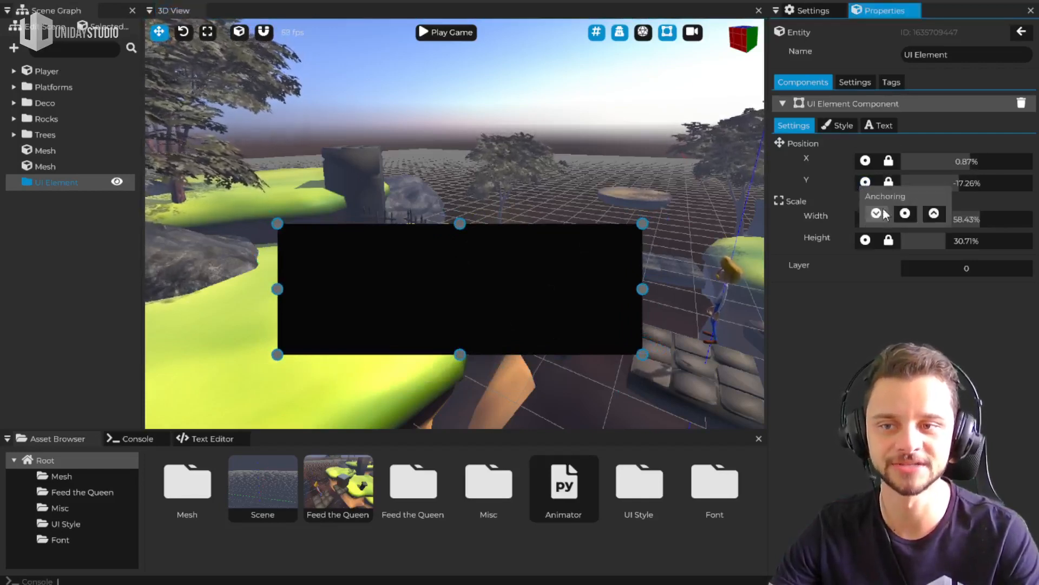
{"action": "left_click", "coordinate": [876, 213]}
{"action": "left_click", "coordinate": [865, 183]}
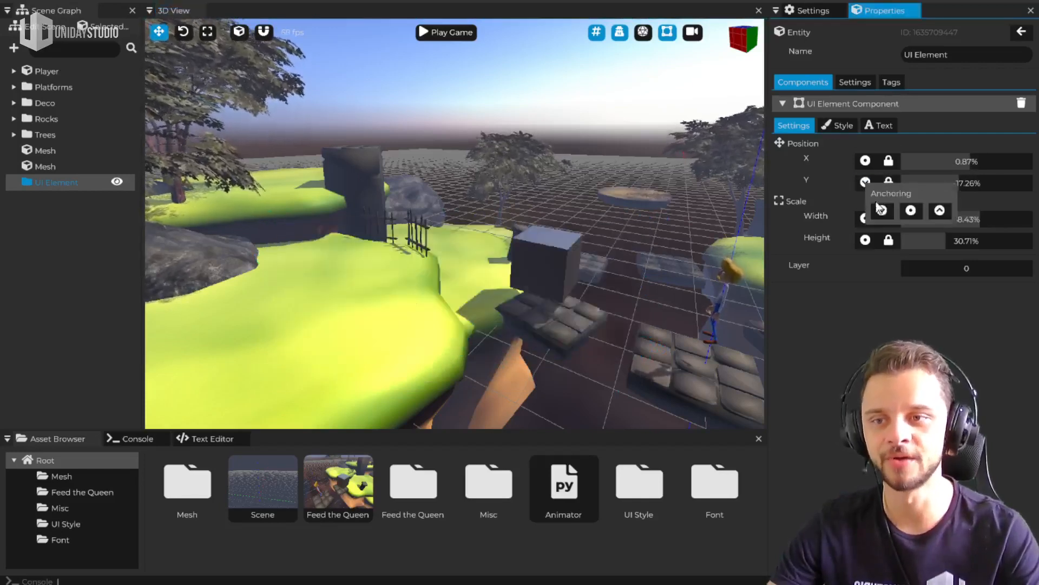
{"action": "left_click", "coordinate": [912, 211]}
{"action": "left_click", "coordinate": [865, 182]}
{"action": "left_click", "coordinate": [940, 210]}
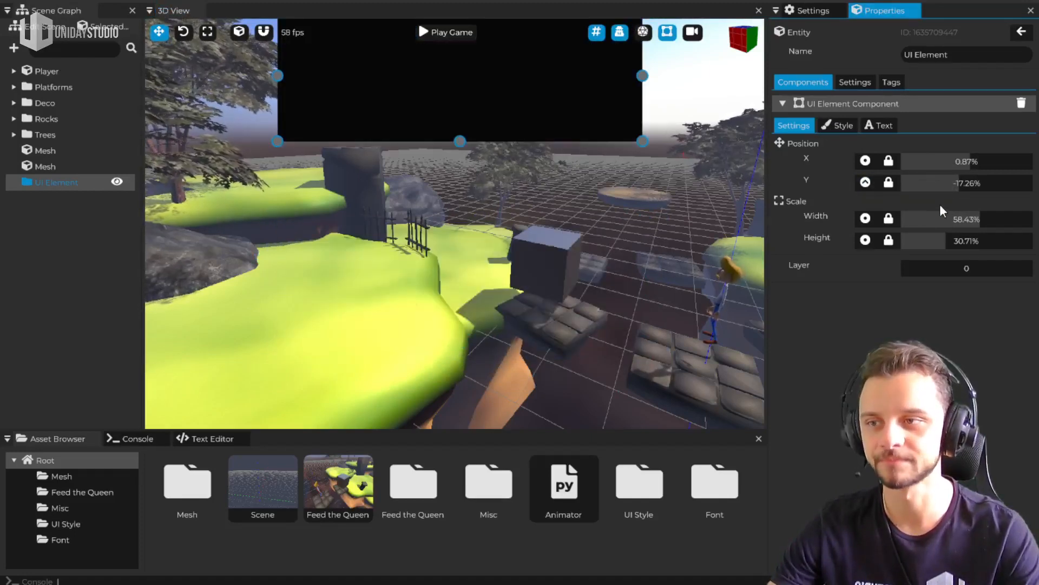
{"action": "left_click_drag", "start_coordinate": [948, 183], "coordinate": [953, 184]}
{"action": "left_click", "coordinate": [869, 183]}
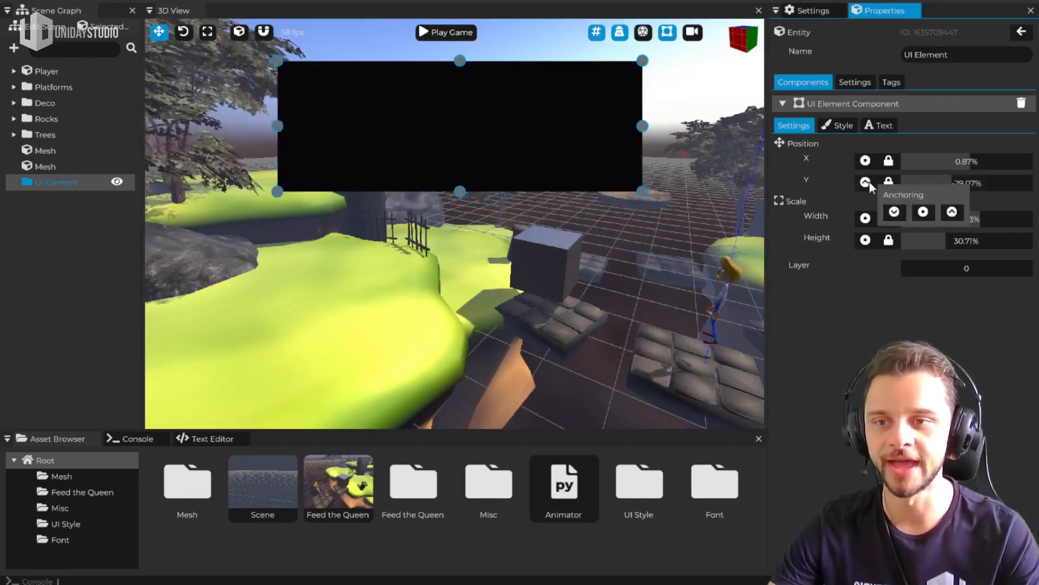
{"action": "left_click", "coordinate": [868, 182]}
{"action": "left_click", "coordinate": [923, 211]}
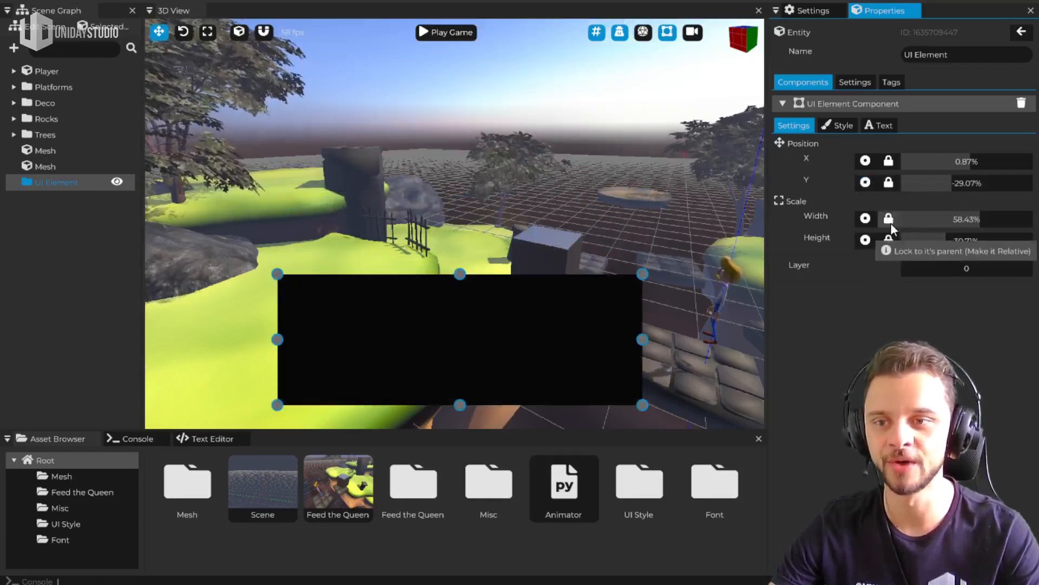
Switch the UI element's height between relative and pixel units, ending with it locked relative to its parent
{"action": "left_click", "coordinate": [889, 241]}
{"action": "left_click", "coordinate": [890, 240]}
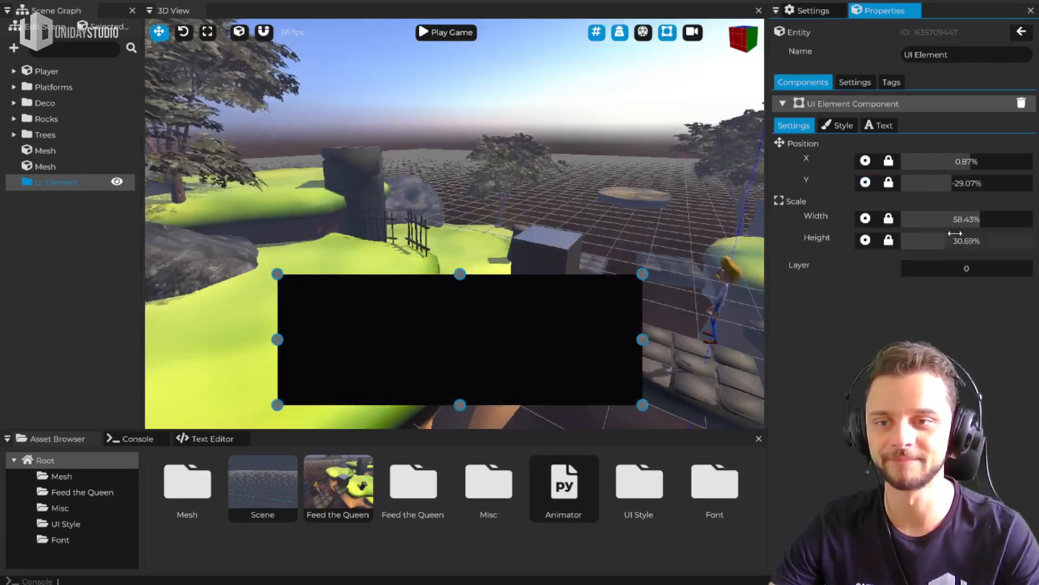
{"action": "left_click", "coordinate": [889, 241]}
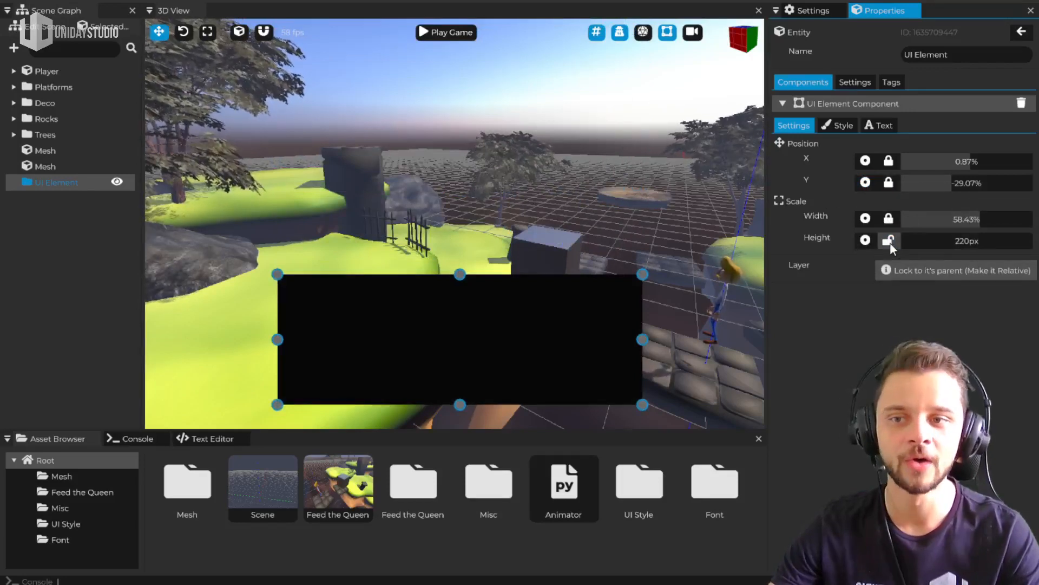
{"action": "left_click", "coordinate": [889, 241]}
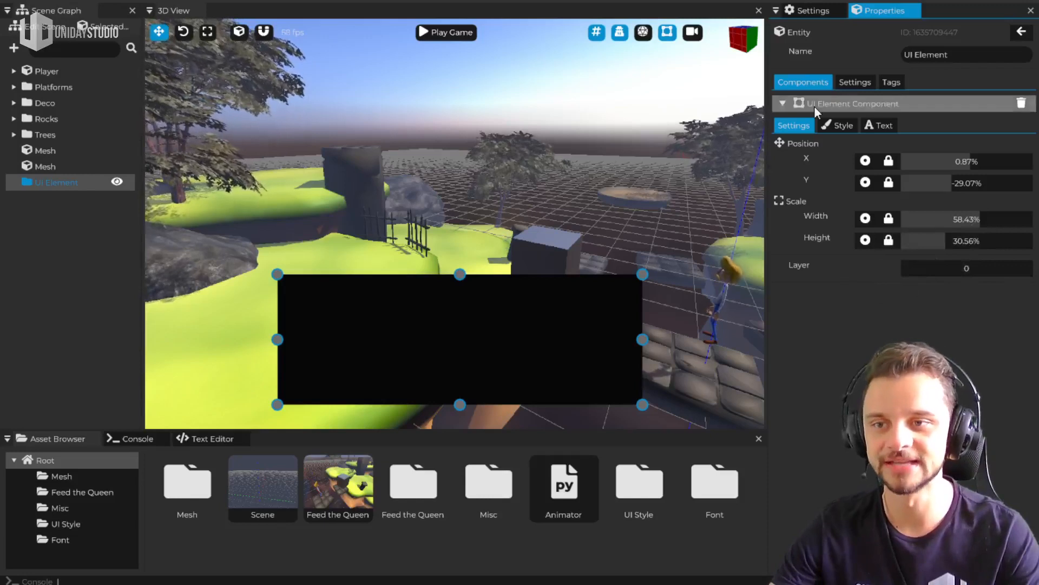
Try out the UI element's background colour in its style settings, ending on black
{"action": "left_click", "coordinate": [838, 125]}
{"action": "left_click", "coordinate": [959, 193]}
{"action": "left_click_drag", "start_coordinate": [912, 202], "coordinate": [833, 324]}
Assign the Montserrat-Regular.ttf font to the UI element's text and set its value to "Subscribe!"
{"action": "left_click", "coordinate": [878, 125]}
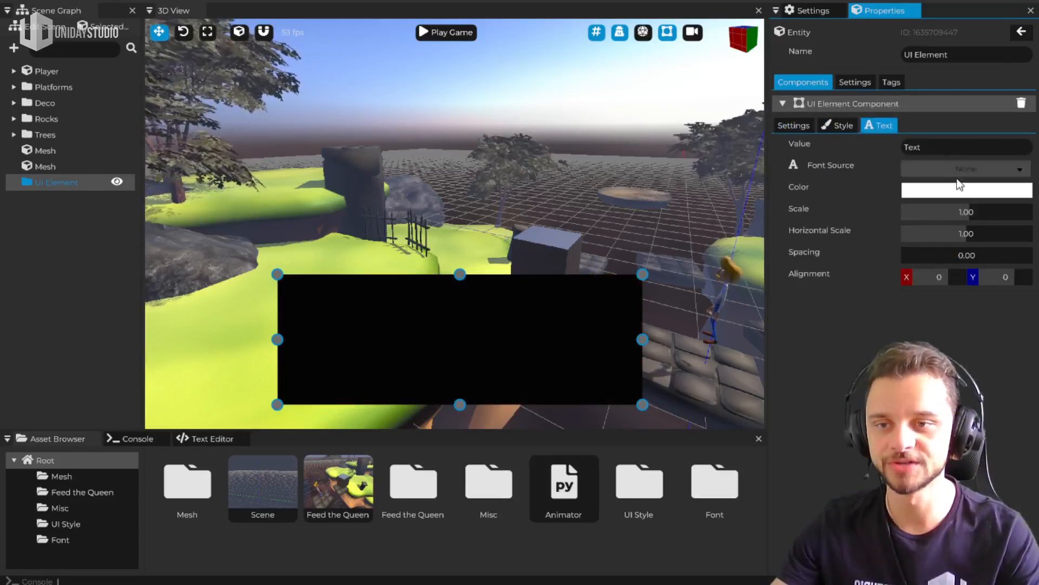
{"action": "left_click", "coordinate": [961, 169]}
{"action": "left_click", "coordinate": [964, 184]}
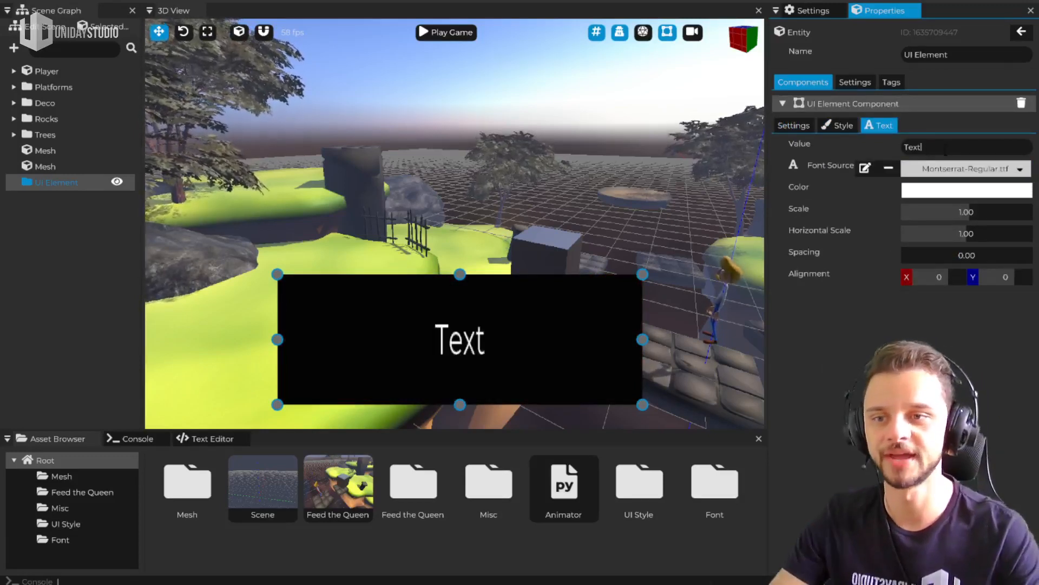
{"action": "key", "text": "ctrl+a"}
{"action": "type", "text": "Subscribve"}
{"action": "key", "text": "BackSpace"}
{"action": "key", "text": "BackSpace"}
{"action": "type", "text": "e!"}
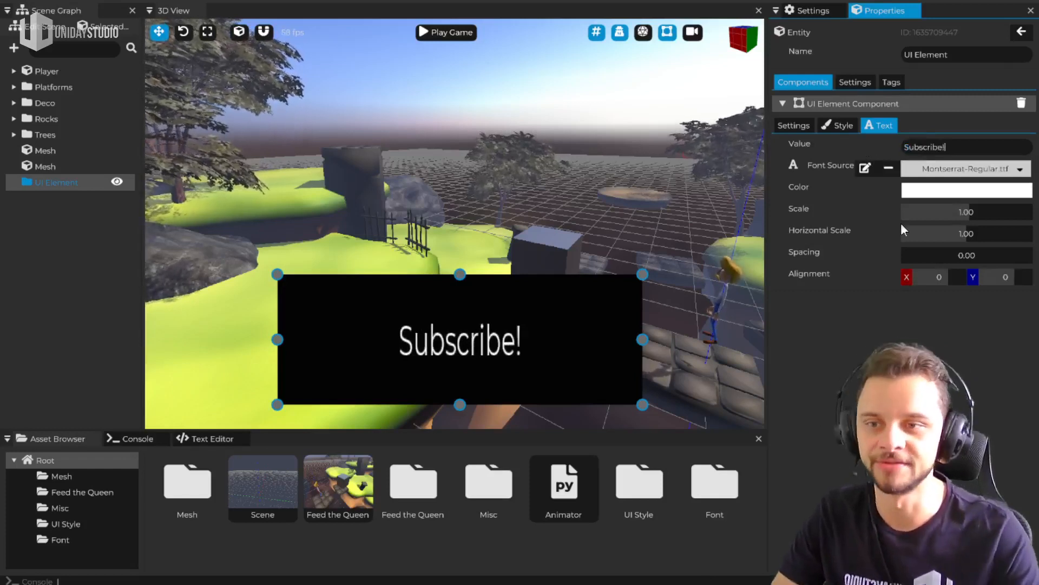
Set the text spacing to 16.80, then widen the UI element and move it higher in the view
{"action": "left_click_drag", "start_coordinate": [934, 253], "coordinate": [1028, 258]}
{"action": "mouse_move", "coordinate": [569, 352]}
{"action": "left_mouse_down"}
{"action": "mouse_move", "coordinate": [566, 316]}
{"action": "mouse_move", "coordinate": [566, 356]}
{"action": "mouse_move", "coordinate": [583, 354]}
{"action": "left_mouse_up"}
{"action": "mouse_move", "coordinate": [681, 430]}
{"action": "left_mouse_down"}
{"action": "mouse_move", "coordinate": [688, 412]}
{"action": "mouse_move", "coordinate": [682, 450]}
{"action": "mouse_move", "coordinate": [679, 428]}
{"action": "left_mouse_up"}
{"action": "left_click", "coordinate": [670, 387]}
{"action": "left_click", "coordinate": [622, 326]}
{"action": "left_click_drag", "start_coordinate": [574, 317], "coordinate": [512, 187]}
{"action": "left_click_drag", "start_coordinate": [585, 277], "coordinate": [663, 265]}
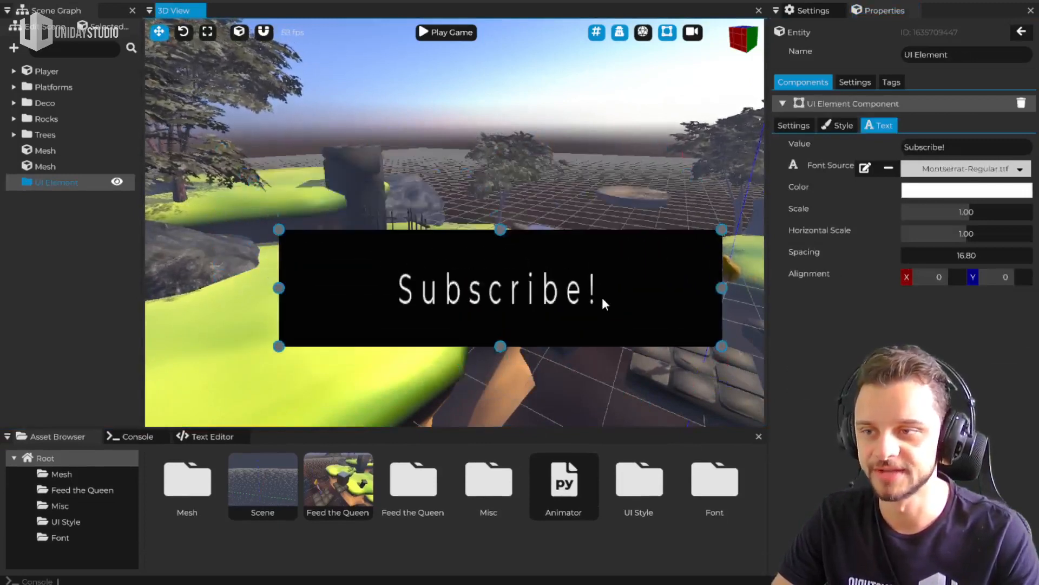
Try red as the "Subscribe!" text colour and return it to near white
{"action": "left_click", "coordinate": [920, 190]}
{"action": "left_click", "coordinate": [941, 208]}
{"action": "left_click_drag", "start_coordinate": [941, 207], "coordinate": [943, 210]}
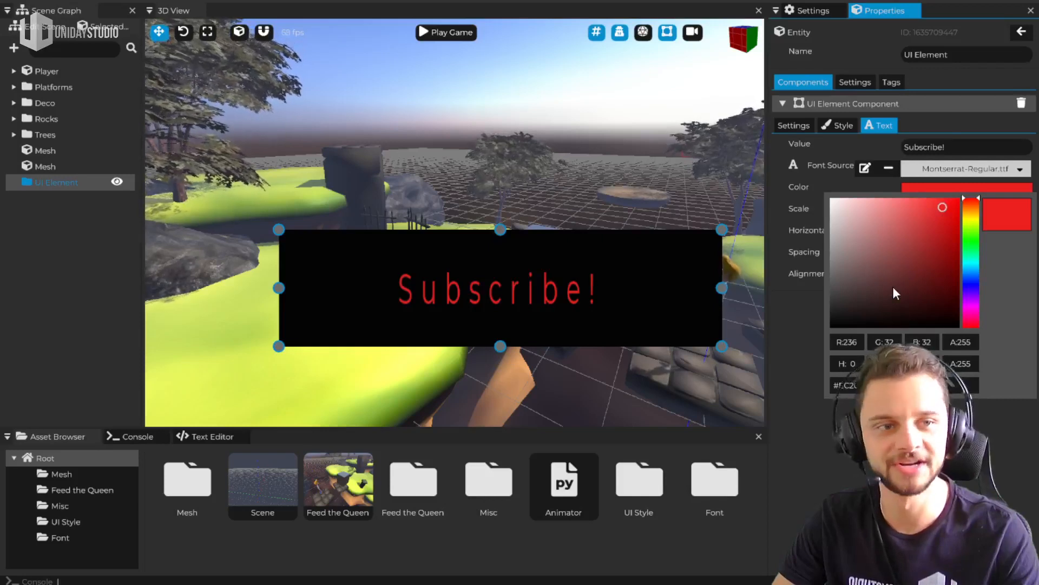
{"action": "left_click_drag", "start_coordinate": [893, 288], "coordinate": [829, 194]}
Set the UI element's background colour to red with RGB 241, 19, 19
{"action": "left_click", "coordinate": [842, 124]}
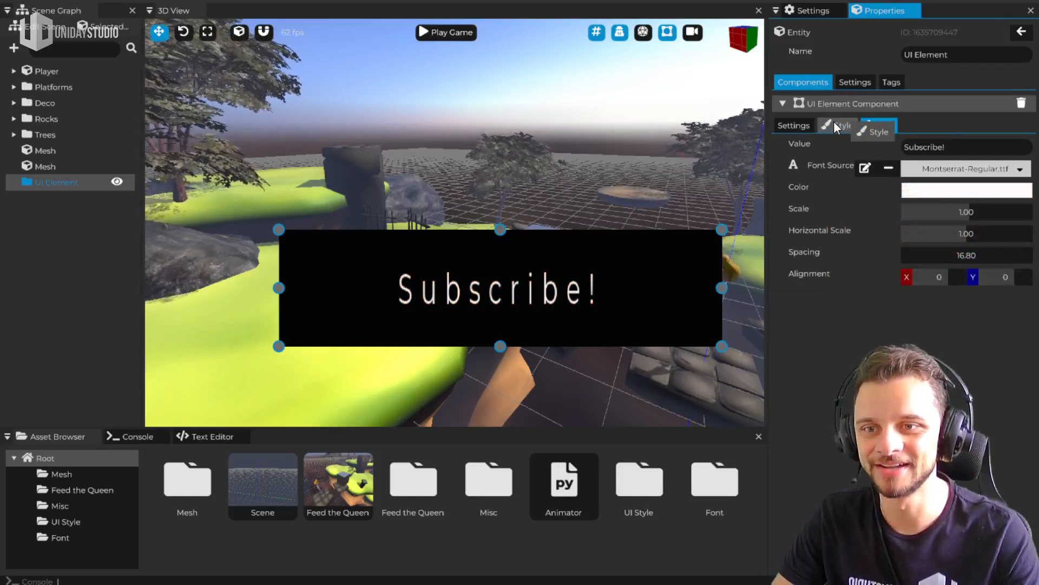
{"action": "left_click", "coordinate": [836, 125]}
{"action": "left_click", "coordinate": [920, 186]}
{"action": "mouse_move", "coordinate": [956, 207]}
{"action": "left_mouse_down"}
{"action": "mouse_move", "coordinate": [944, 220]}
{"action": "mouse_move", "coordinate": [958, 197]}
{"action": "mouse_move", "coordinate": [949, 202]}
{"action": "left_mouse_up"}
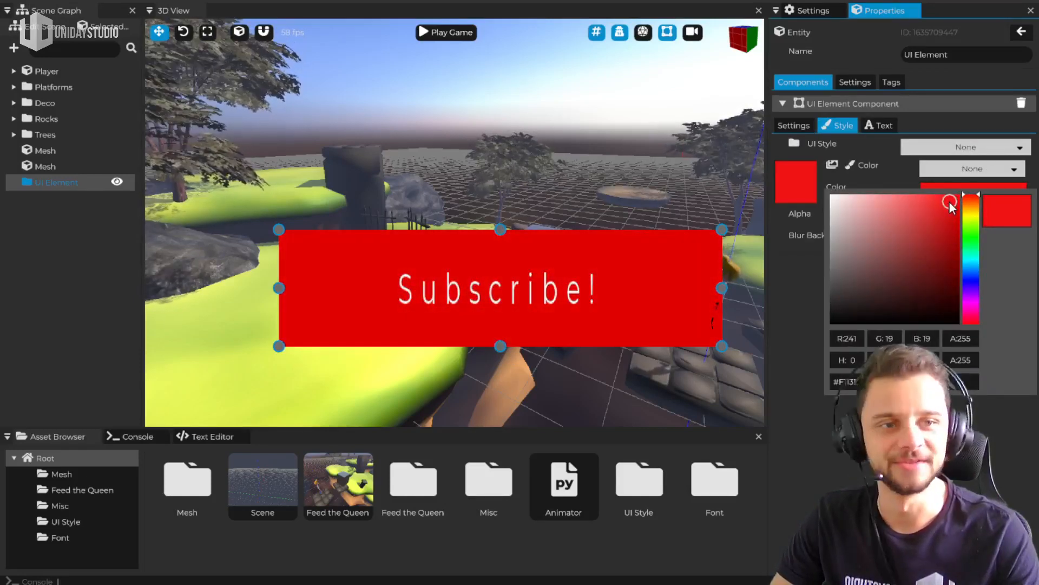
{"action": "left_click", "coordinate": [798, 263]}
Shift the red "Subscribe!" UI element slightly and delete it from the scene
{"action": "left_click_drag", "start_coordinate": [654, 302], "coordinate": [653, 302]}
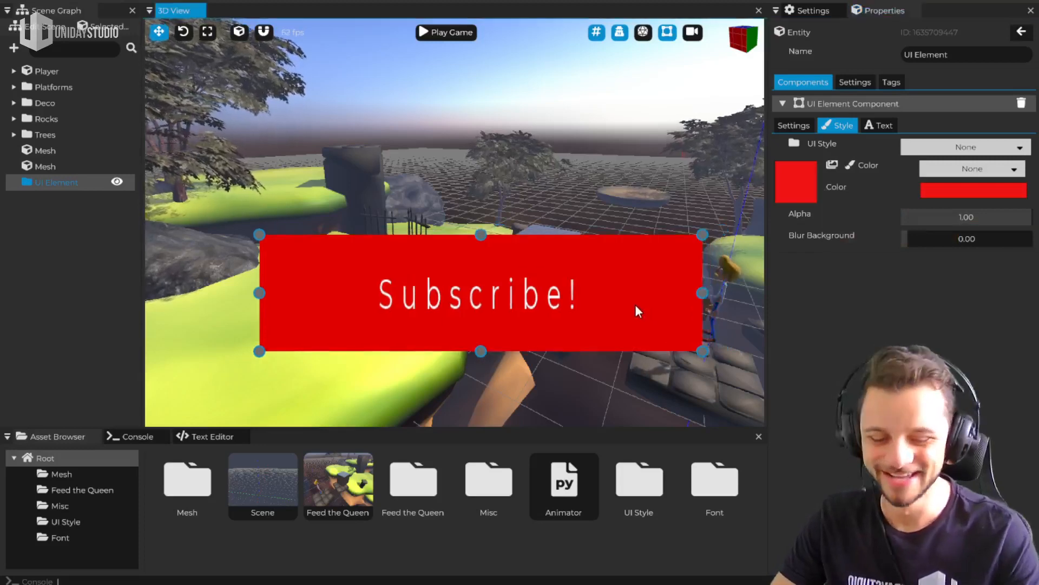
{"action": "key", "text": "Delete"}
Review the entity types available for a new entity, including the interface ones, and dismiss the list
{"action": "mouse_move", "coordinate": [631, 305]}
{"action": "right_mouse_down"}
{"action": "mouse_move", "coordinate": [617, 303]}
{"action": "mouse_move", "coordinate": [609, 346]}
{"action": "mouse_move", "coordinate": [642, 311]}
{"action": "right_mouse_up"}
{"action": "key", "text": "shift+a"}
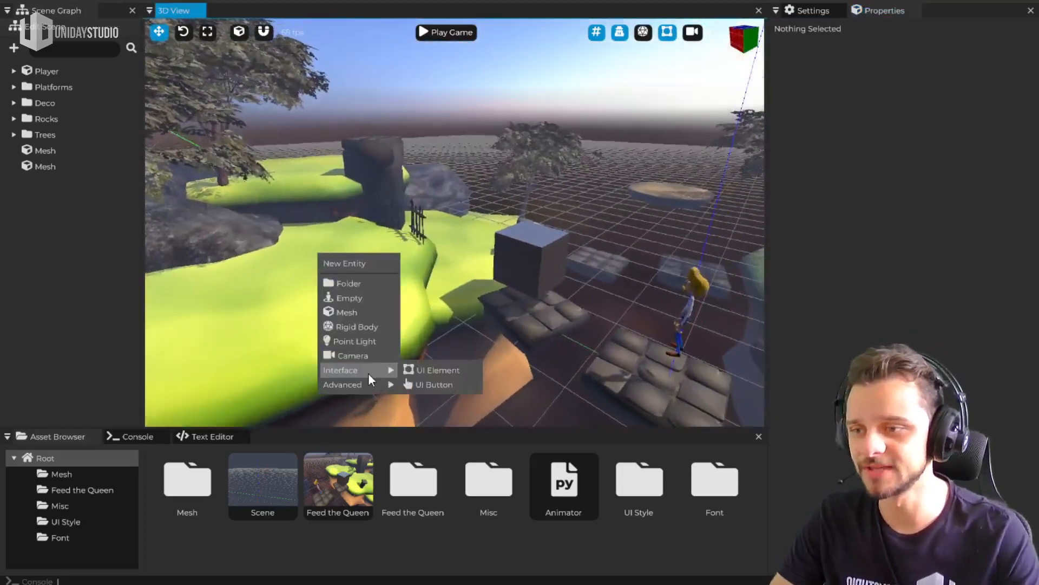
{"action": "mouse_move", "coordinate": [371, 378]}
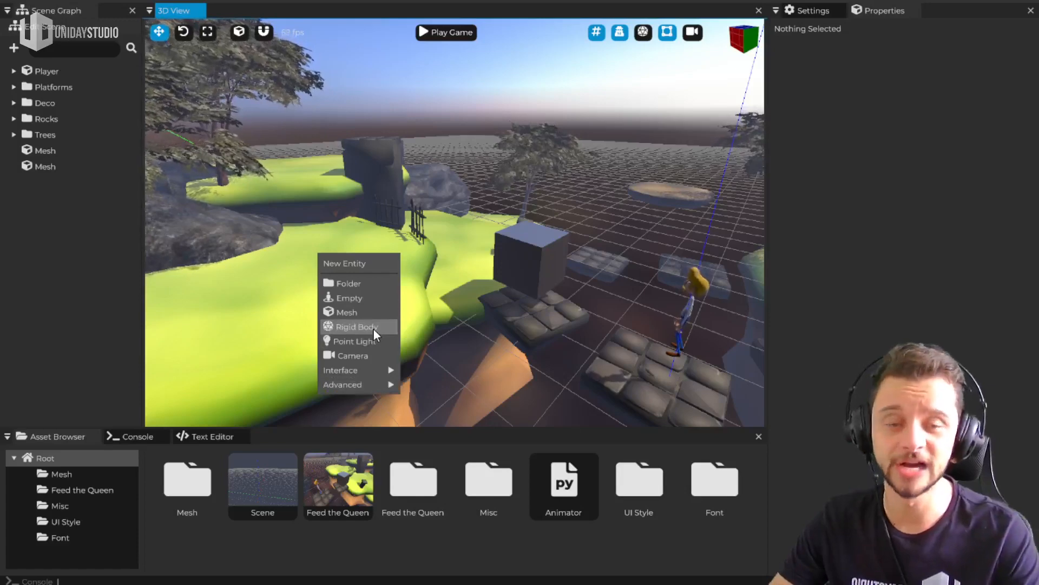
{"action": "left_click", "coordinate": [574, 325]}
Select the Player entity and expand its children in the scene graph
{"action": "key", "text": "s"}
{"action": "right_click_drag", "start_coordinate": [574, 320], "coordinate": [891, 325]}
{"action": "key", "text": "a"}
{"action": "key", "text": "w"}
{"action": "key", "text": "a"}
{"action": "right_click_drag", "start_coordinate": [455, 223], "coordinate": [445, 218]}
{"action": "key", "text": "d"}
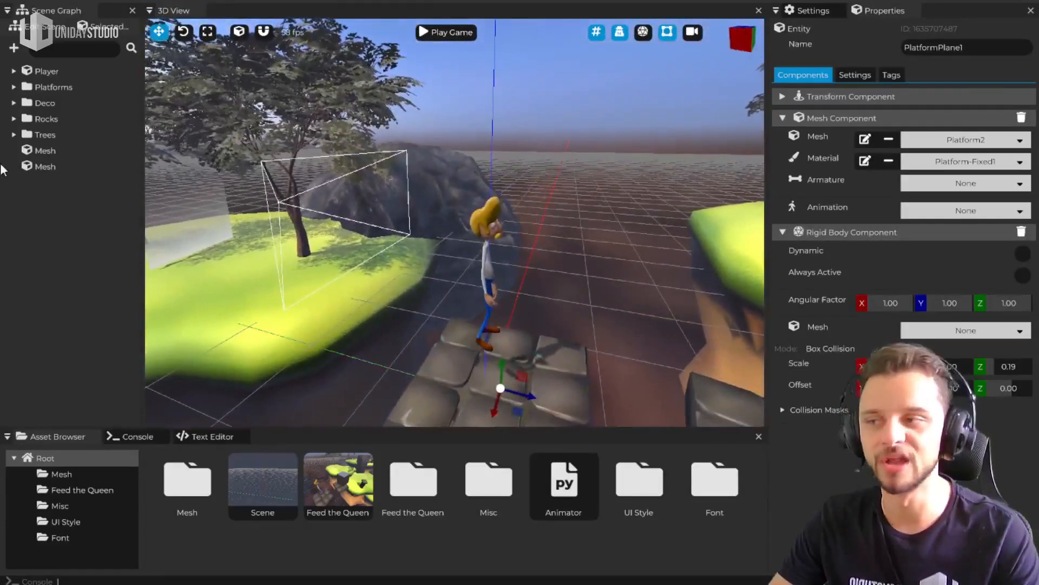
{"action": "left_click", "coordinate": [46, 71]}
{"action": "left_click", "coordinate": [14, 71]}
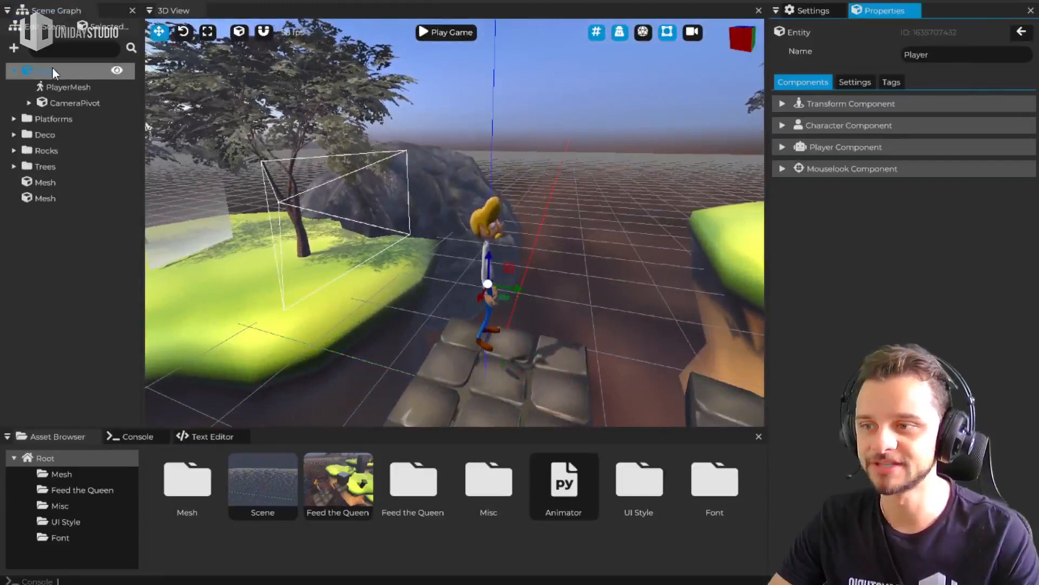
Inspect the Player's Mouselook component and review the component categories that can be added to the entity
{"action": "left_click", "coordinate": [861, 169]}
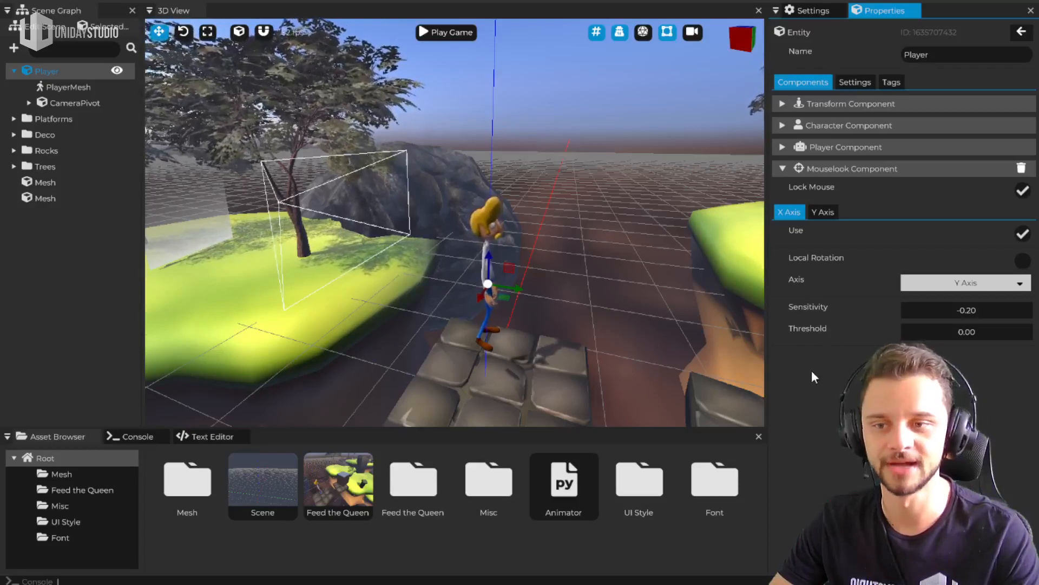
{"action": "left_click", "coordinate": [809, 168]}
{"action": "right_click", "coordinate": [795, 190]}
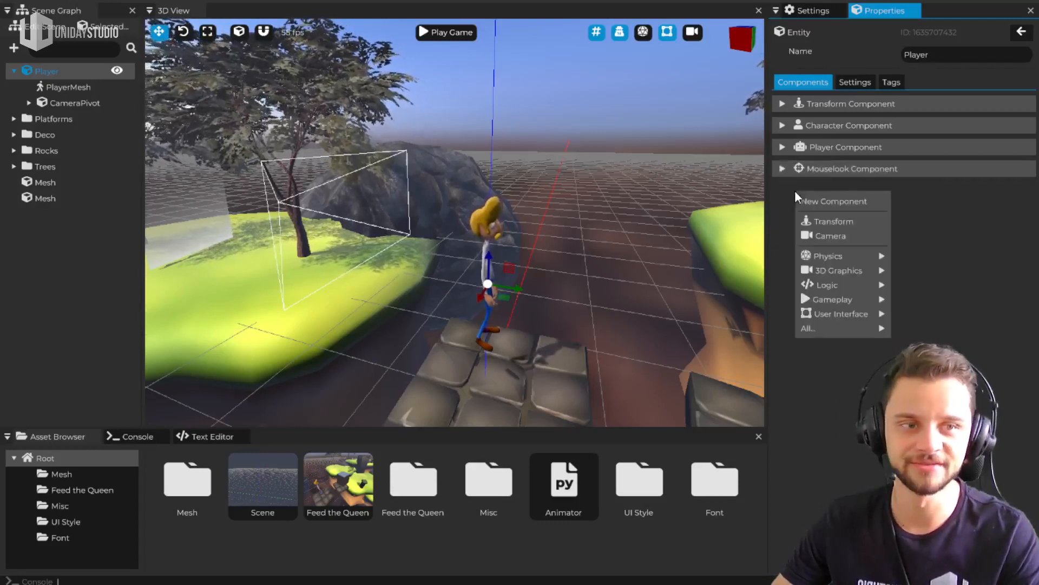
{"action": "mouse_move", "coordinate": [847, 297]}
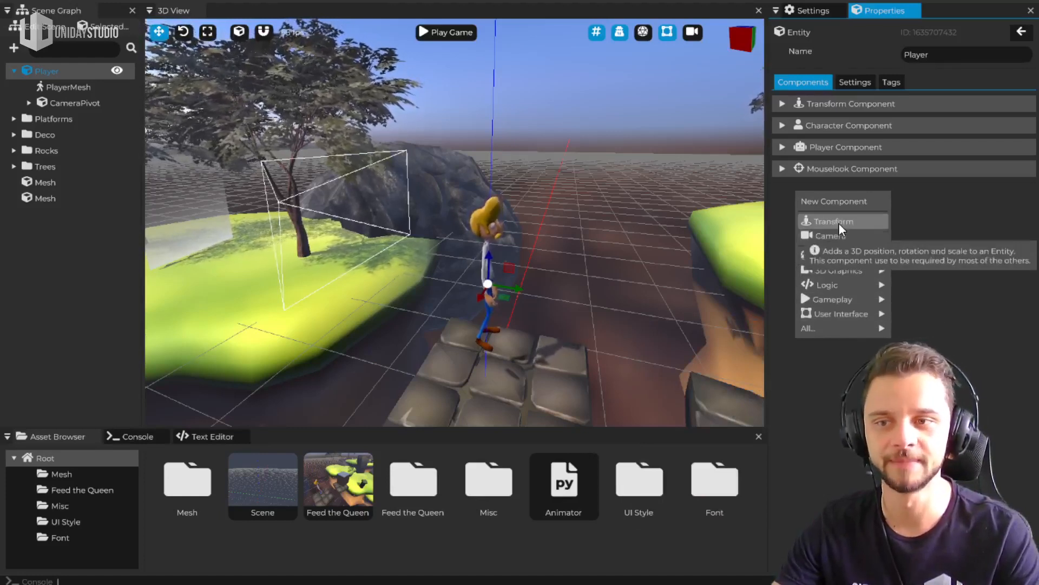
{"action": "left_click", "coordinate": [930, 216]}
Compare the X axis and Y axis settings of the Mouselook component
{"action": "left_click", "coordinate": [850, 166]}
{"action": "left_click", "coordinate": [840, 165]}
{"action": "left_click", "coordinate": [882, 172]}
{"action": "left_click", "coordinate": [822, 211]}
{"action": "left_click", "coordinate": [786, 212]}
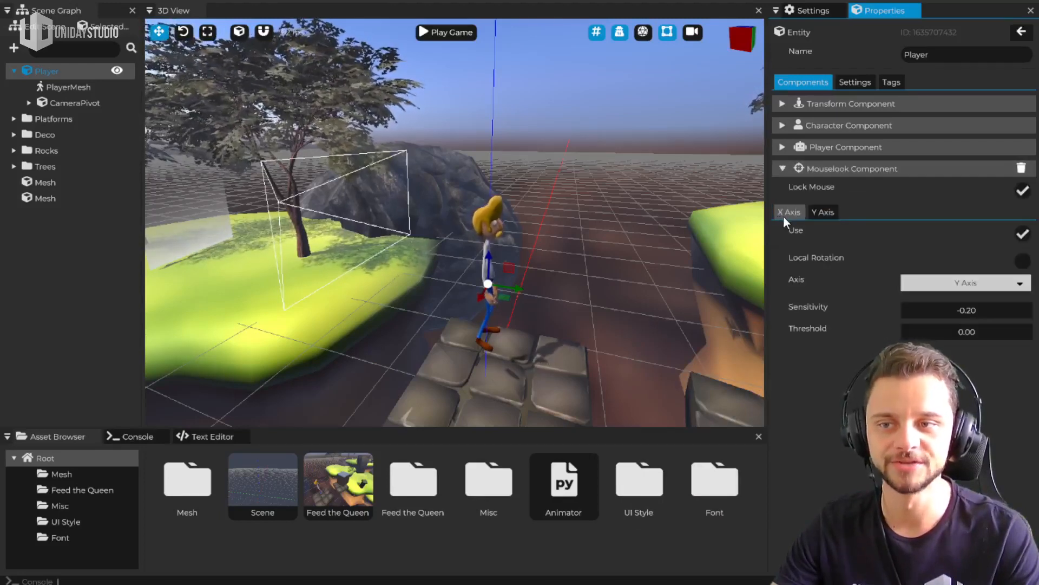
Review the Player component's movement and jump settings, and expand the Character component
{"action": "left_click", "coordinate": [863, 165]}
{"action": "left_click", "coordinate": [856, 147]}
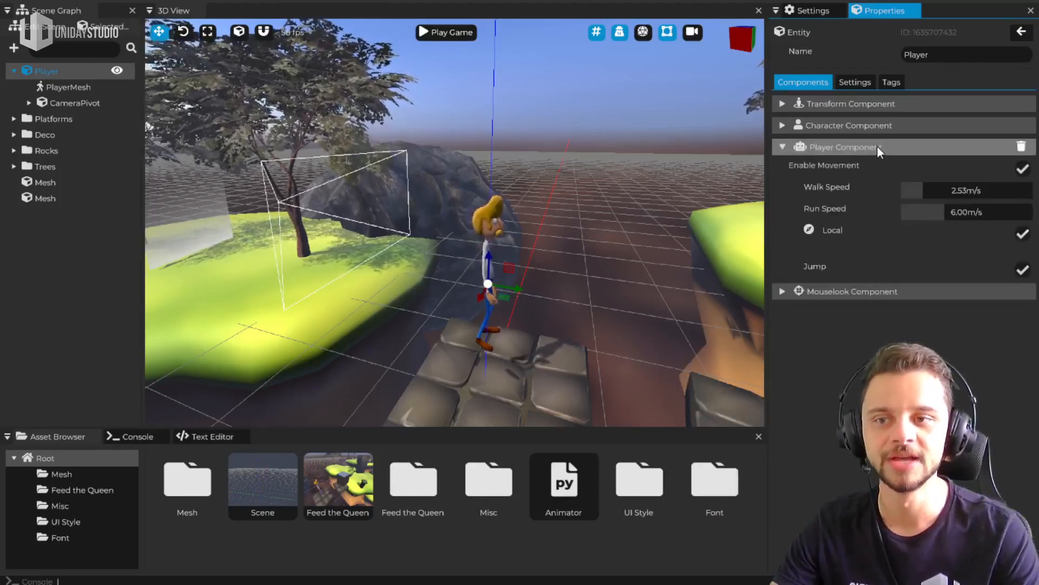
{"action": "left_click", "coordinate": [844, 153]}
{"action": "left_click", "coordinate": [848, 126]}
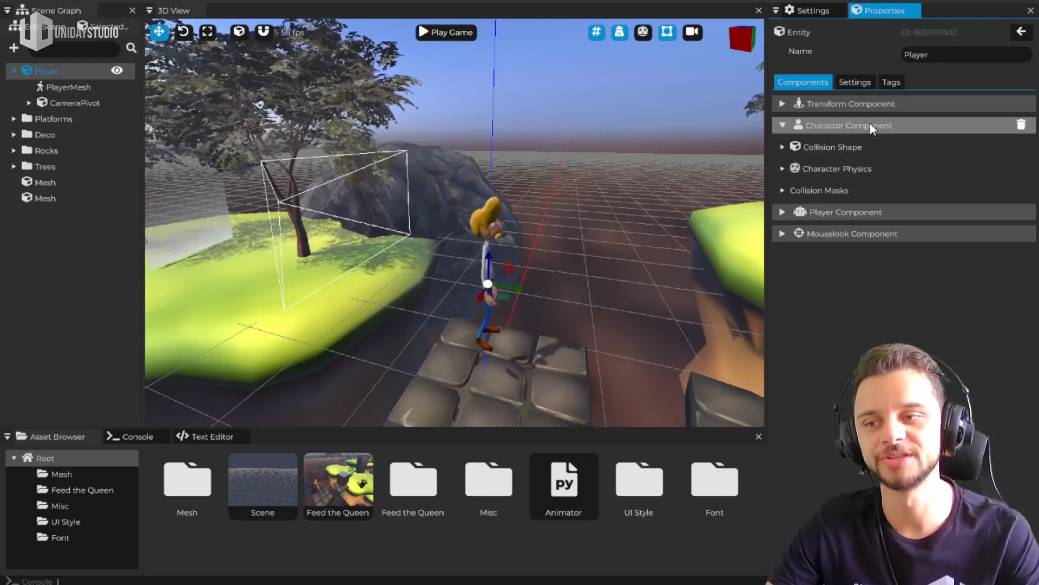
Show the physics collision wireframes in the 3D view and expand the character's Collision Shape settings
{"action": "middle_click_drag", "start_coordinate": [503, 101], "coordinate": [528, 99]}
{"action": "left_click", "coordinate": [662, 34]}
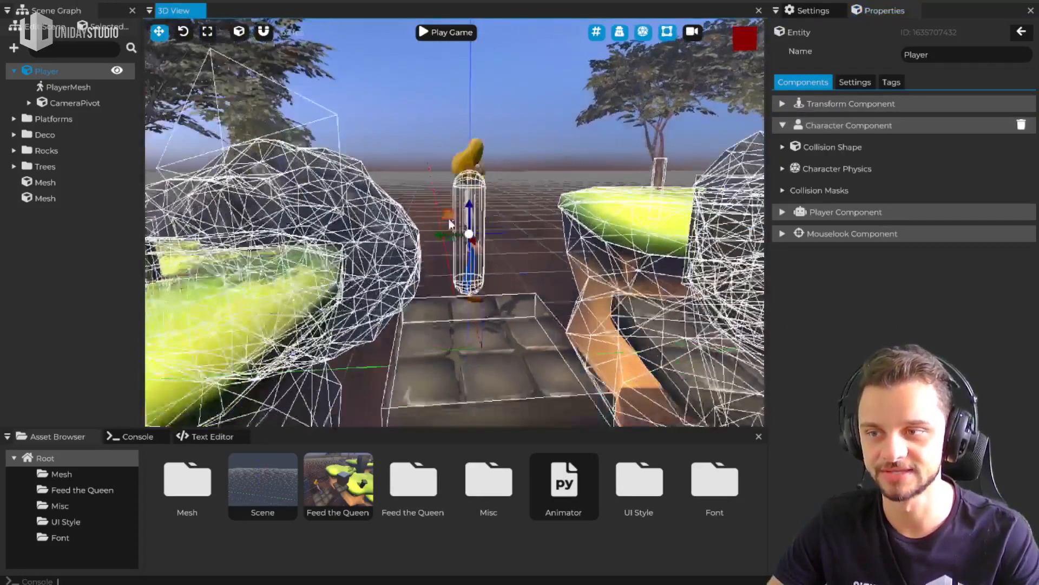
{"action": "left_click", "coordinate": [865, 154]}
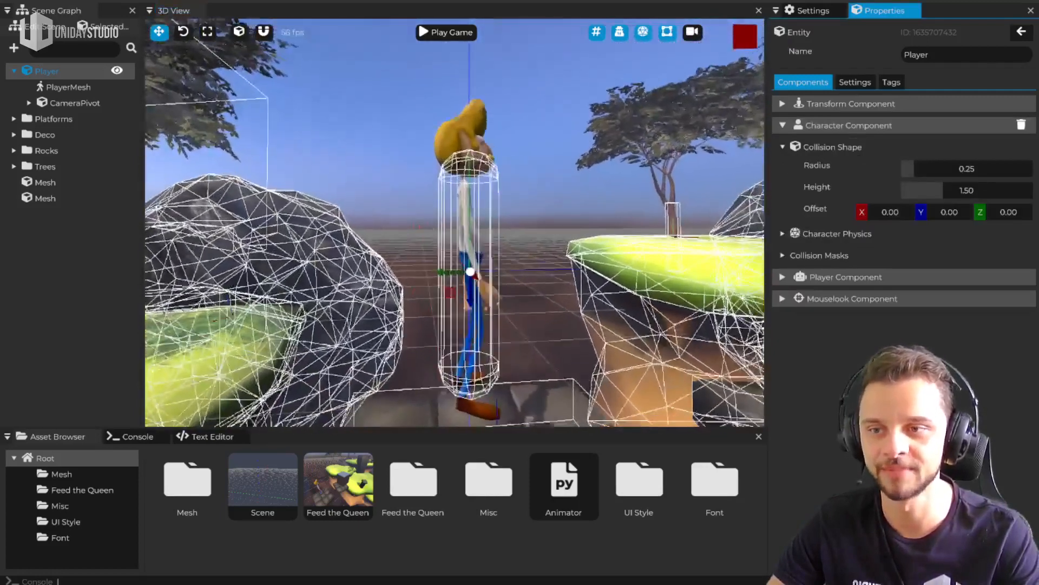
Try a collision radius of 0.34 and height of 1.64 on the player, and restore them to 0.25 and 1.50
{"action": "mouse_move", "coordinate": [757, 169]}
{"action": "right_mouse_down"}
{"action": "mouse_move", "coordinate": [749, 177]}
{"action": "mouse_move", "coordinate": [757, 169]}
{"action": "right_mouse_up"}
{"action": "mouse_move", "coordinate": [935, 174]}
{"action": "left_mouse_down"}
{"action": "mouse_move", "coordinate": [914, 173]}
{"action": "mouse_move", "coordinate": [929, 187]}
{"action": "left_mouse_up"}
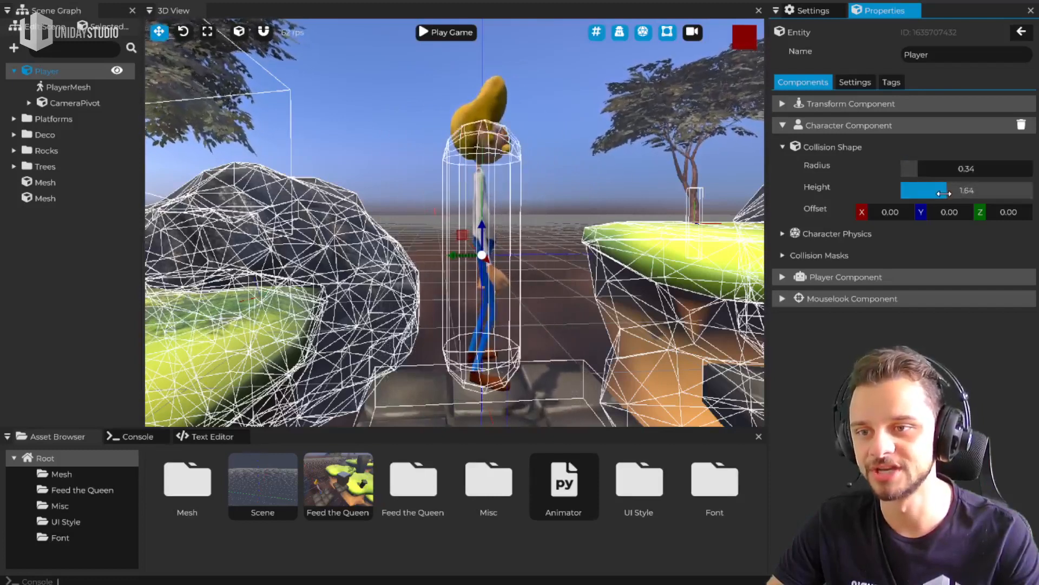
{"action": "double_click", "coordinate": [944, 193]}
{"action": "type", "text": "1.5"}
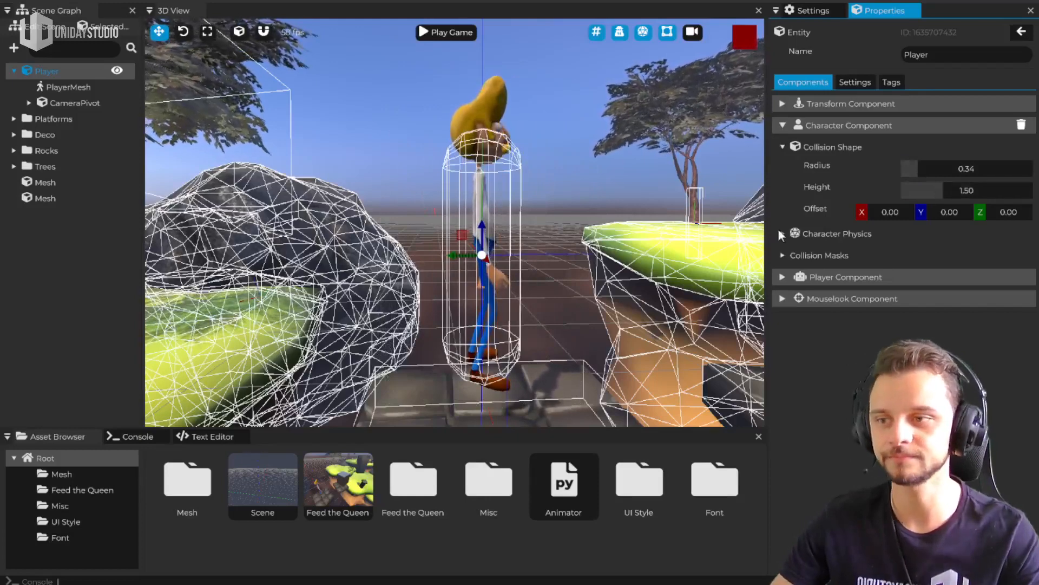
{"action": "key", "text": "Return"}
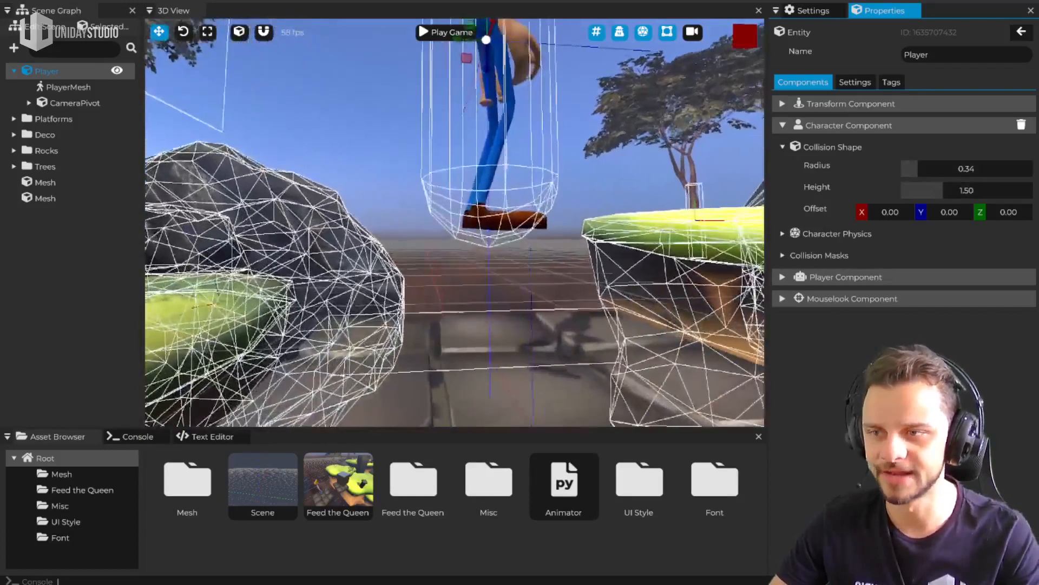
{"action": "left_click_drag", "start_coordinate": [920, 169], "coordinate": [910, 172]}
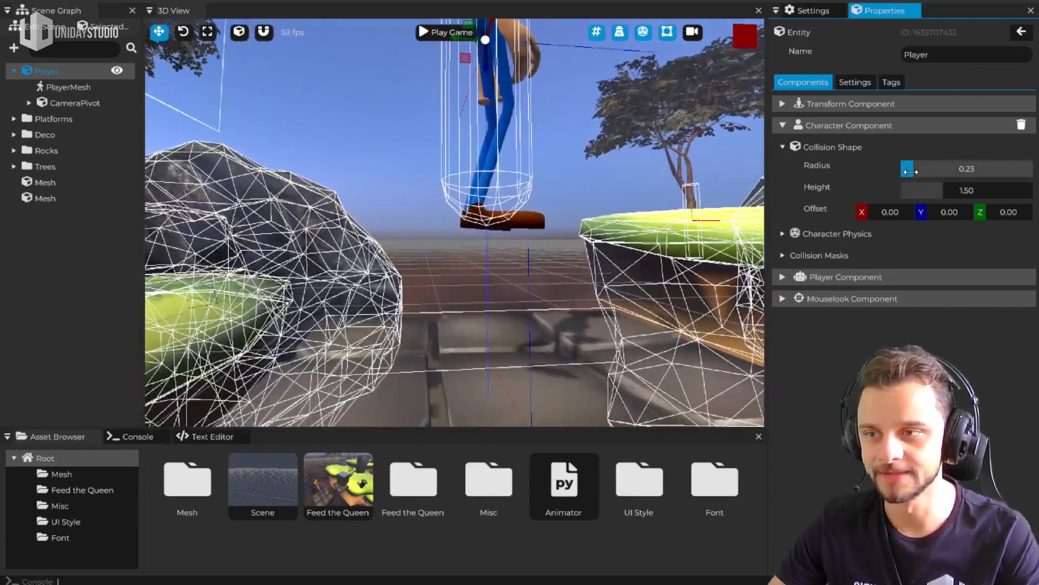
{"action": "right_click_drag", "start_coordinate": [552, 121], "coordinate": [552, 190]}
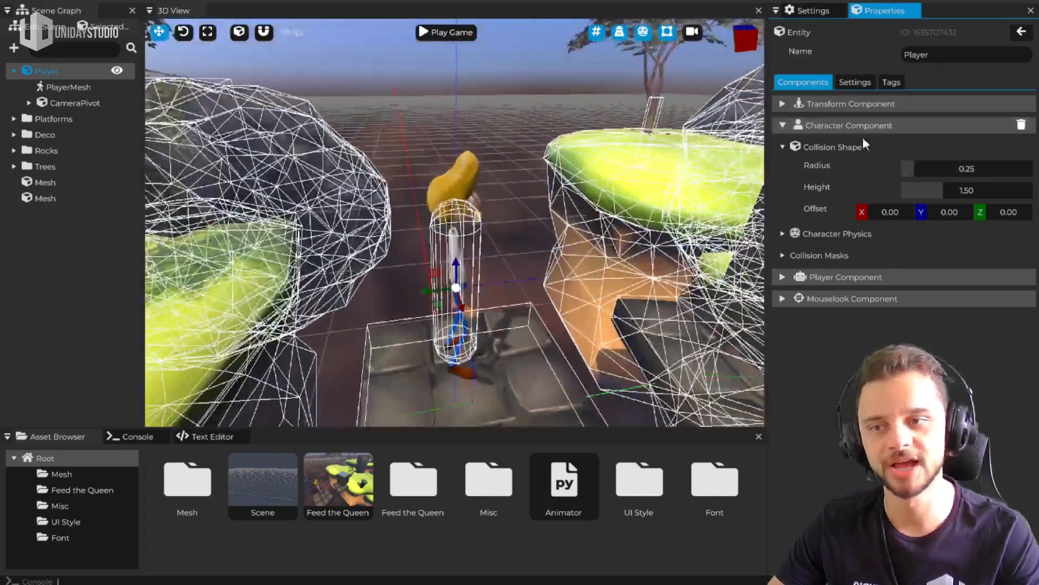
Review the Character Physics settings, collapse the Character component and expand the Player's Transform component
{"action": "left_click", "coordinate": [834, 233]}
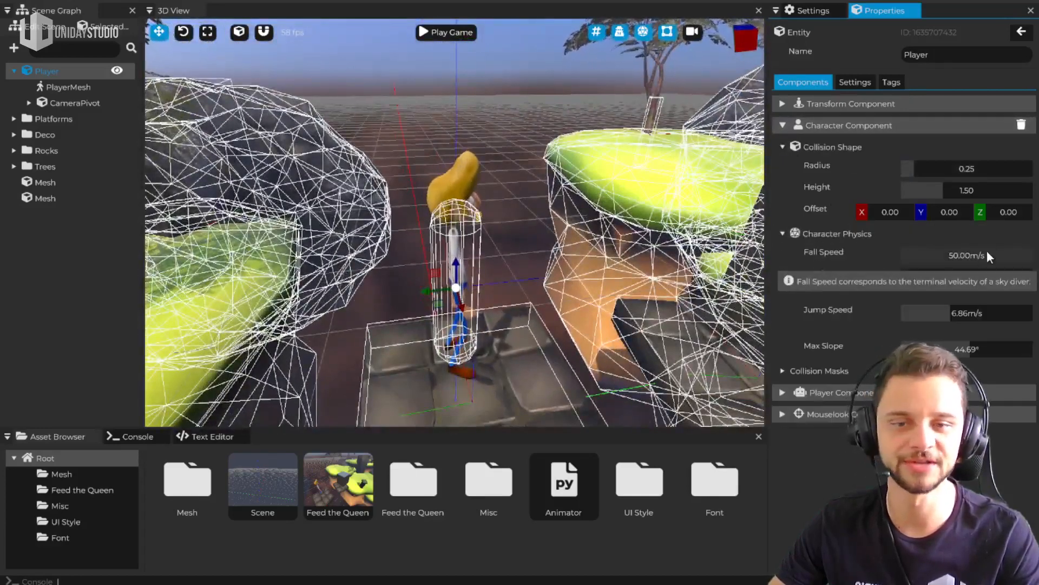
{"action": "left_click", "coordinate": [823, 146]}
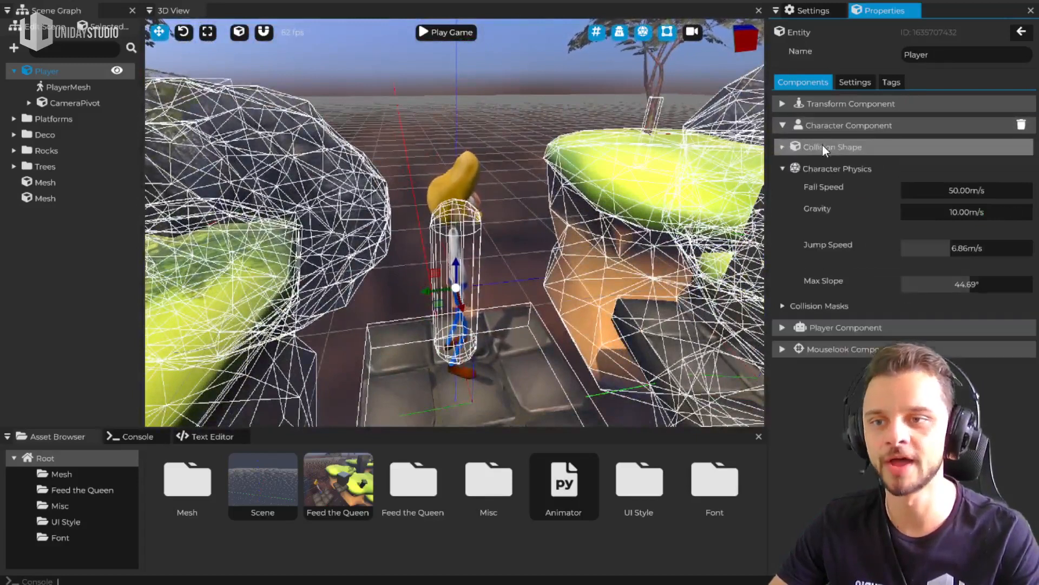
{"action": "left_click", "coordinate": [827, 168]}
{"action": "left_click", "coordinate": [849, 130]}
{"action": "left_click", "coordinate": [863, 103]}
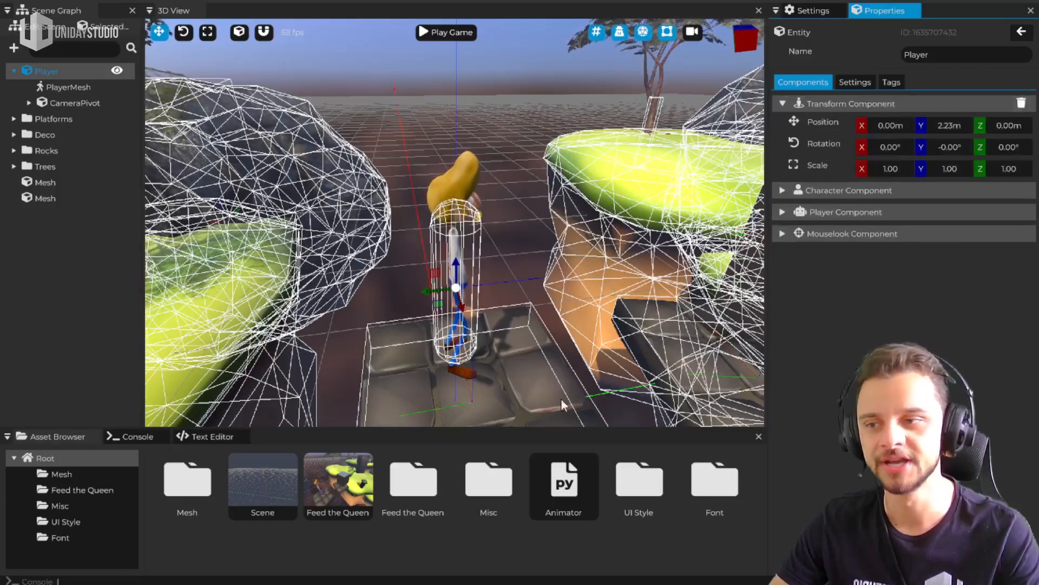
Hide the physics collision wireframes and the grid in the 3D view
{"action": "right_click_drag", "start_coordinate": [561, 349], "coordinate": [522, 352]}
{"action": "left_click", "coordinate": [643, 32]}
{"action": "right_click_drag", "start_coordinate": [444, 260], "coordinate": [443, 265]}
{"action": "left_click", "coordinate": [596, 34]}
{"action": "right_click_drag", "start_coordinate": [447, 210], "coordinate": [453, 217]}
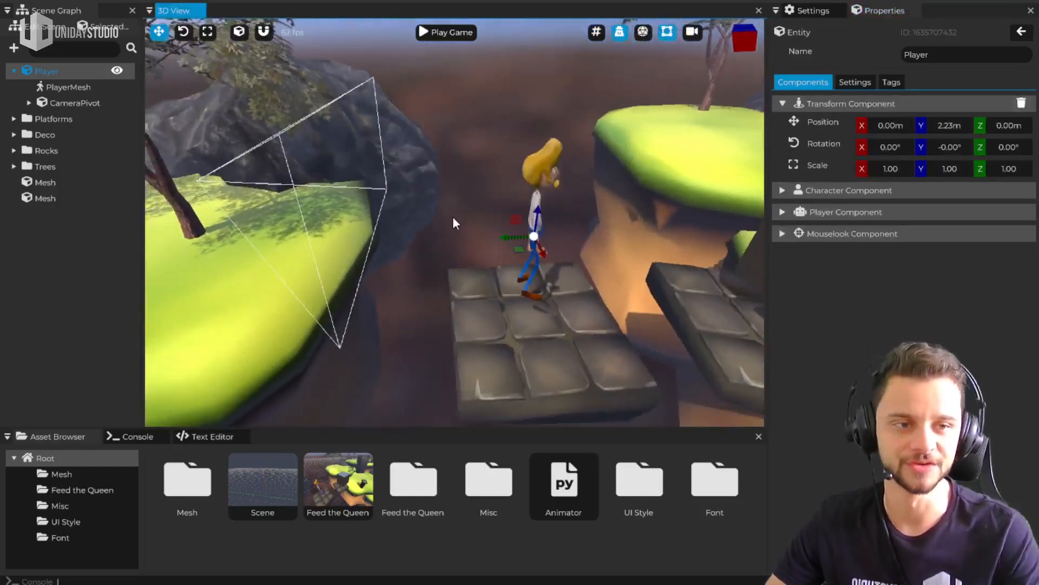
Select the PlayerMesh entity, collapse its Transform component and view the animated character beside its Mesh component settings
{"action": "left_click", "coordinate": [53, 89]}
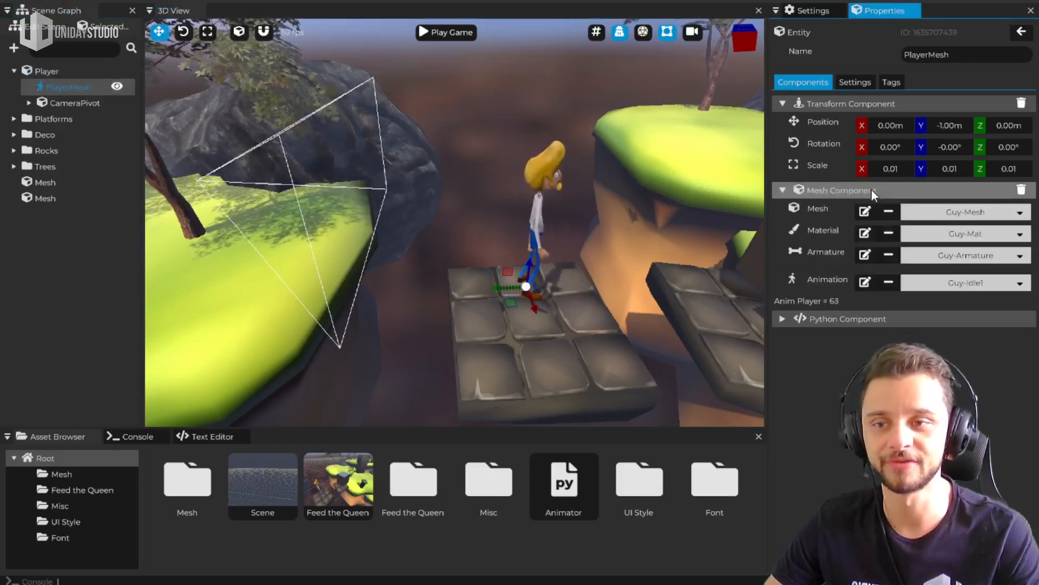
{"action": "left_click", "coordinate": [861, 103]}
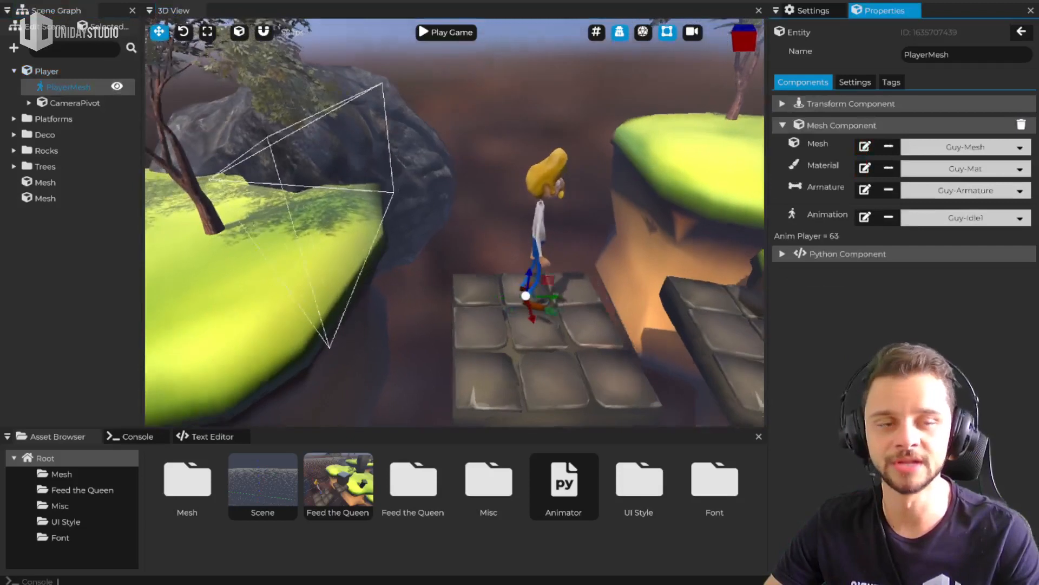
{"action": "mouse_move", "coordinate": [454, 227]}
{"action": "right_mouse_down"}
{"action": "mouse_move", "coordinate": [400, 208]}
{"action": "mouse_move", "coordinate": [455, 215]}
{"action": "right_mouse_up"}
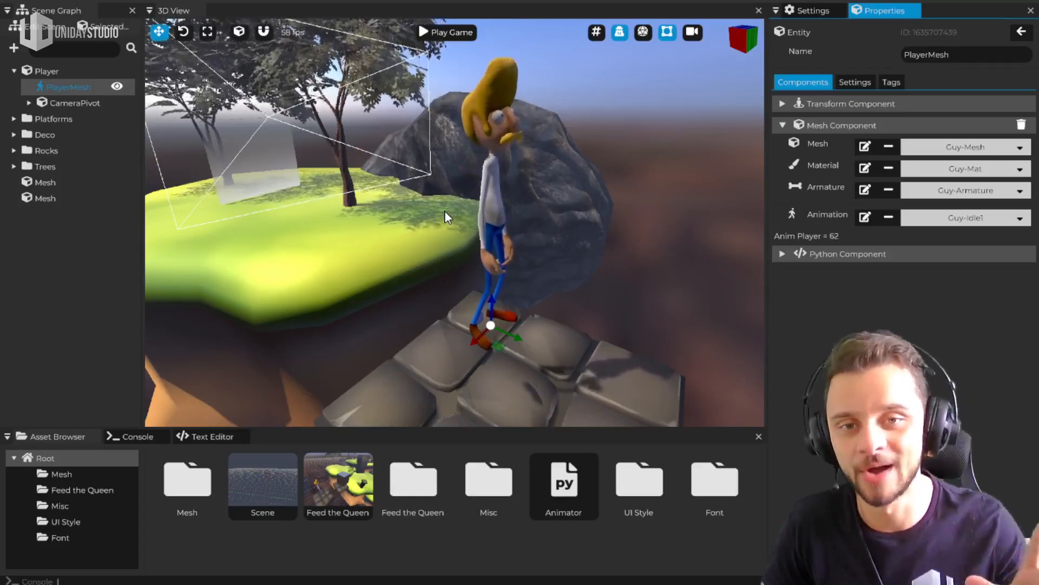
{"action": "middle_click_drag", "start_coordinate": [572, 310], "coordinate": [523, 311]}
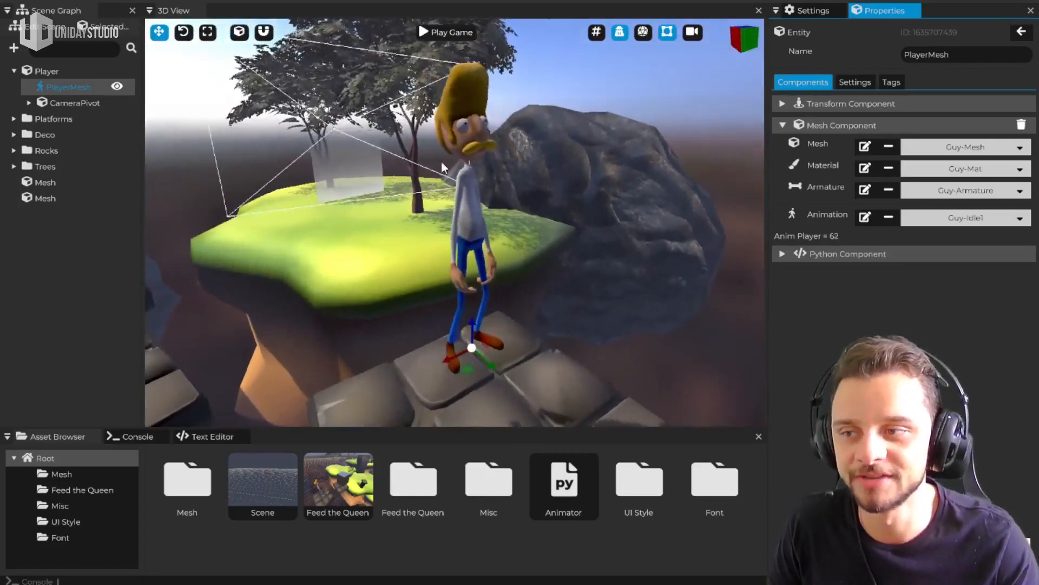
Open the Feed the Queen asset folder and enlarge the asset browser to look through its contents
{"action": "left_click", "coordinate": [434, 485]}
{"action": "double_click", "coordinate": [434, 485]}
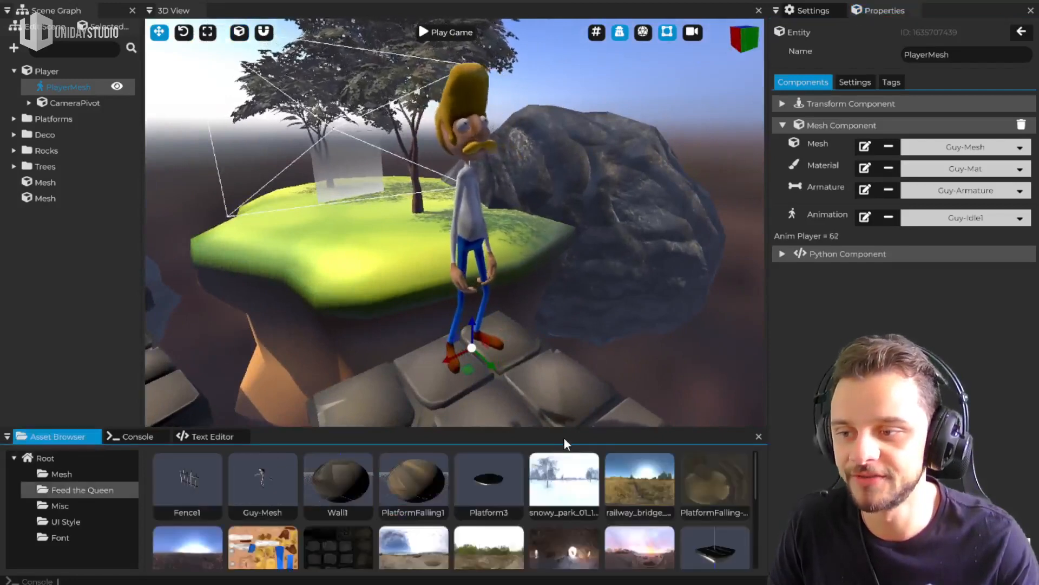
{"action": "left_click_drag", "start_coordinate": [578, 427], "coordinate": [588, 318]}
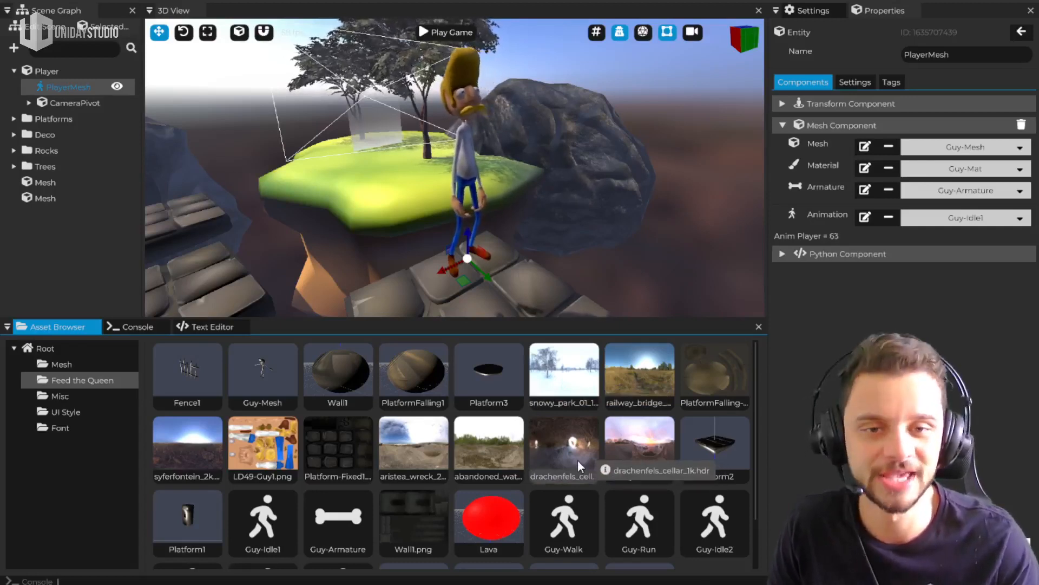
{"action": "scroll", "coordinate": [577, 460], "scroll_direction": "down", "scroll_amount": 1}
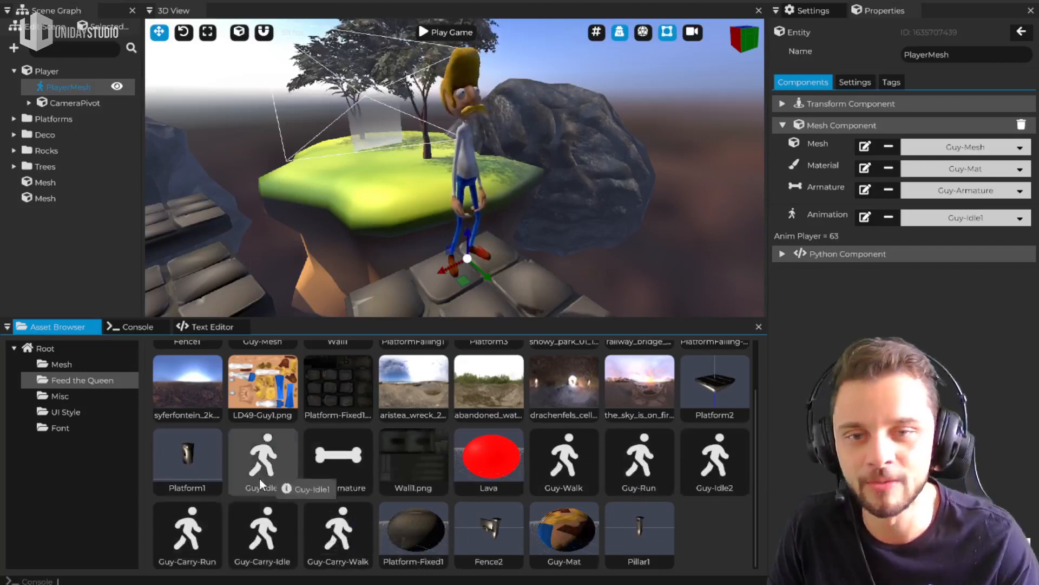
{"action": "scroll", "coordinate": [671, 460], "scroll_direction": "up", "scroll_amount": 1}
{"action": "scroll", "coordinate": [582, 495], "scroll_direction": "down", "scroll_amount": 1}
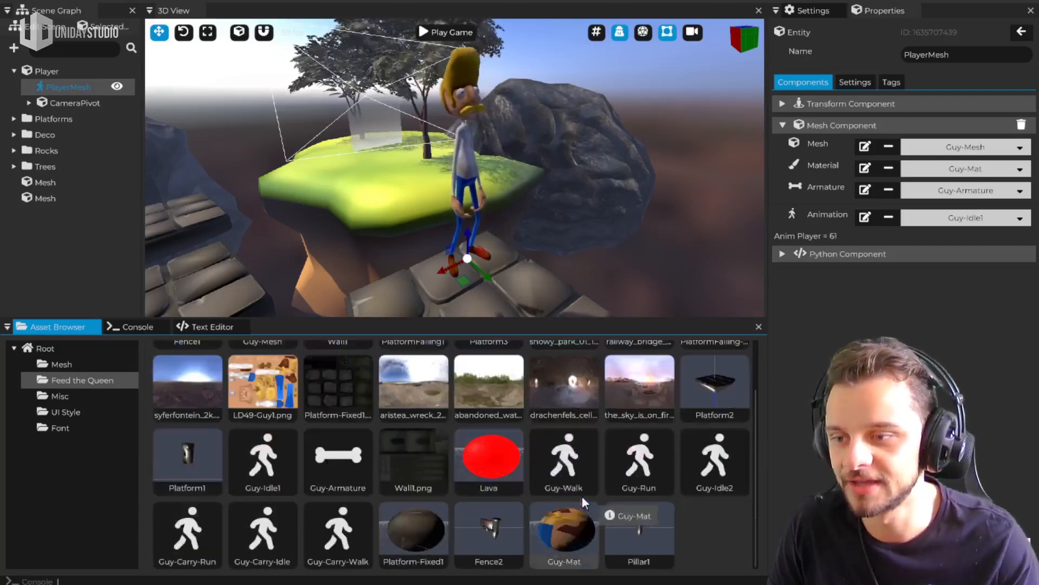
Examine the contents of the Root, Mesh, Feed the Queen, Misc and UI Style asset folders
{"action": "left_click", "coordinate": [45, 348]}
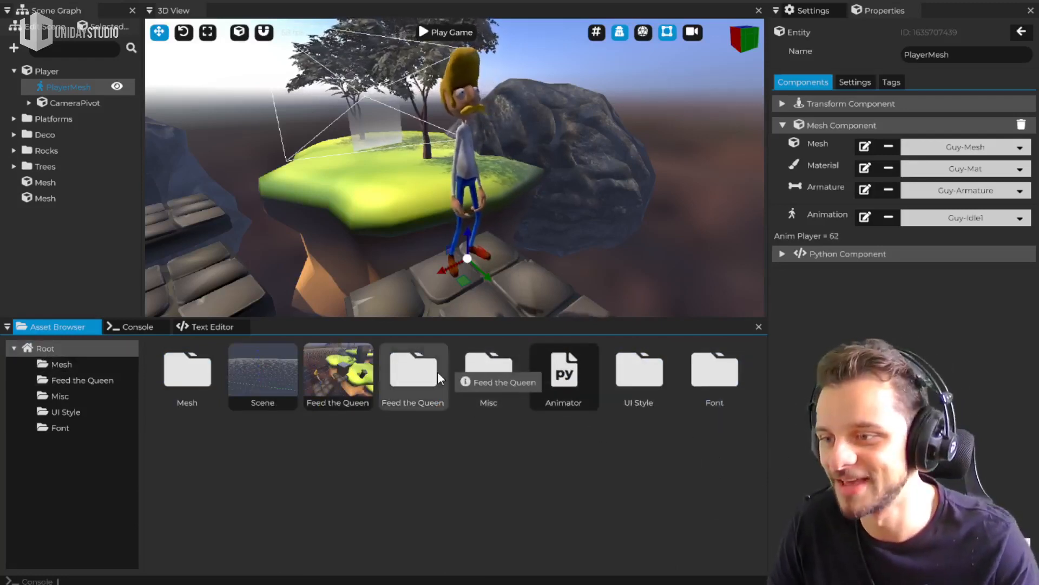
{"action": "left_click", "coordinate": [59, 364]}
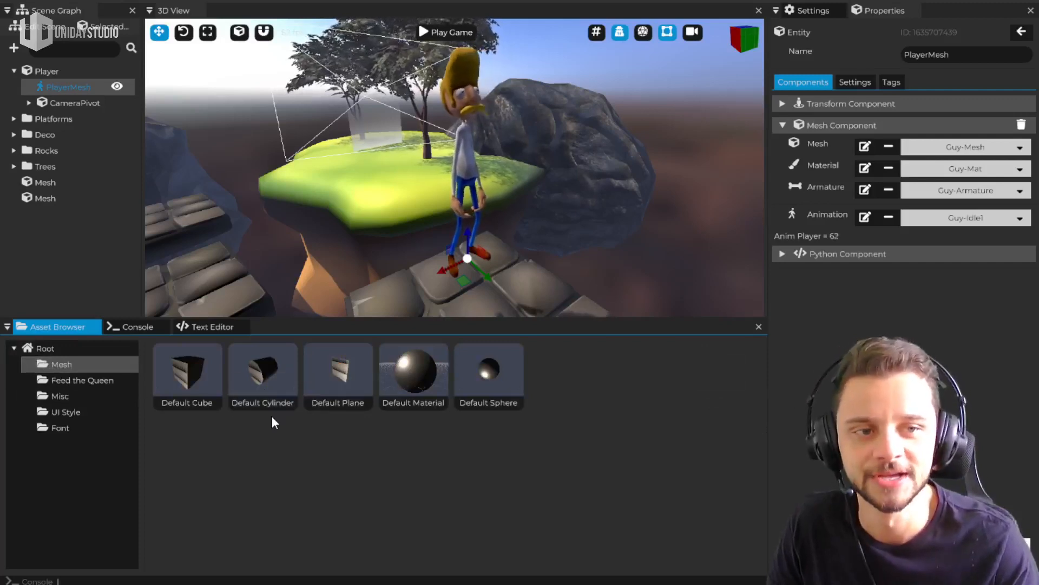
{"action": "left_click", "coordinate": [87, 380]}
{"action": "scroll", "coordinate": [552, 493], "scroll_direction": "down", "scroll_amount": 2}
{"action": "scroll", "coordinate": [517, 517], "scroll_direction": "up", "scroll_amount": 2}
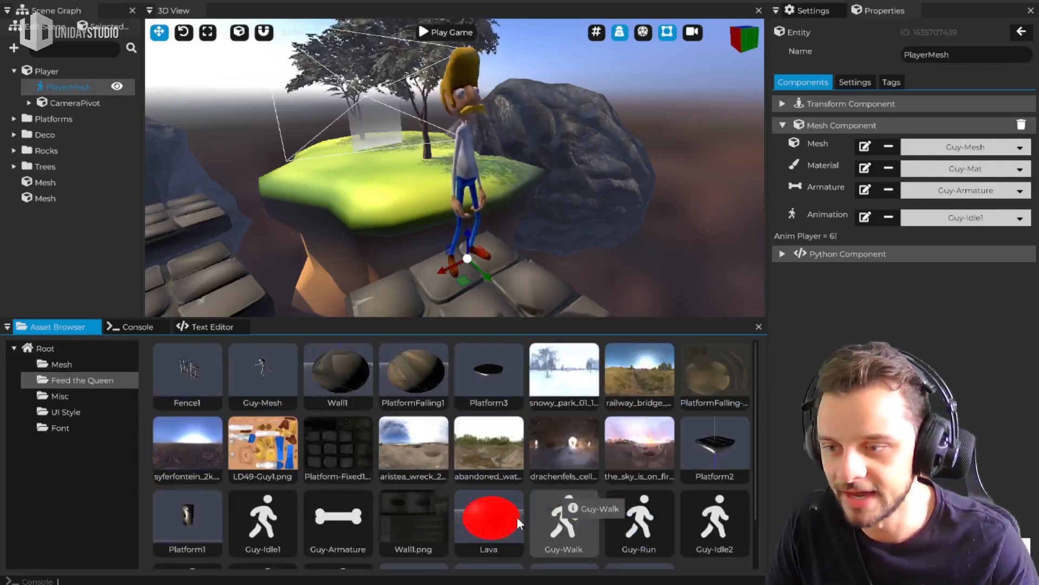
{"action": "scroll", "coordinate": [508, 488], "scroll_direction": "down", "scroll_amount": 2}
{"action": "scroll", "coordinate": [479, 403], "scroll_direction": "up", "scroll_amount": 1}
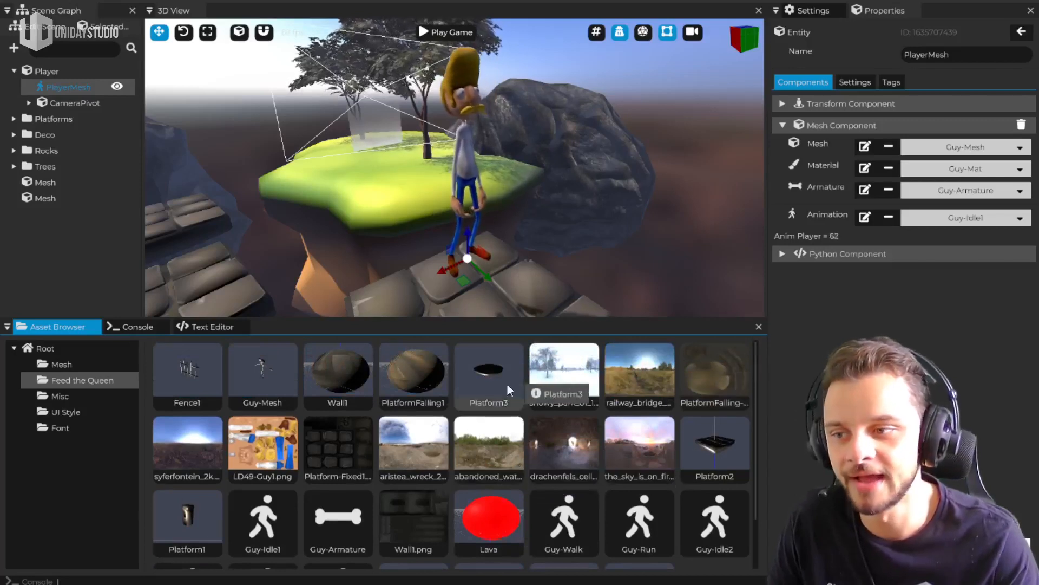
{"action": "scroll", "coordinate": [428, 374], "scroll_direction": "down", "scroll_amount": 1}
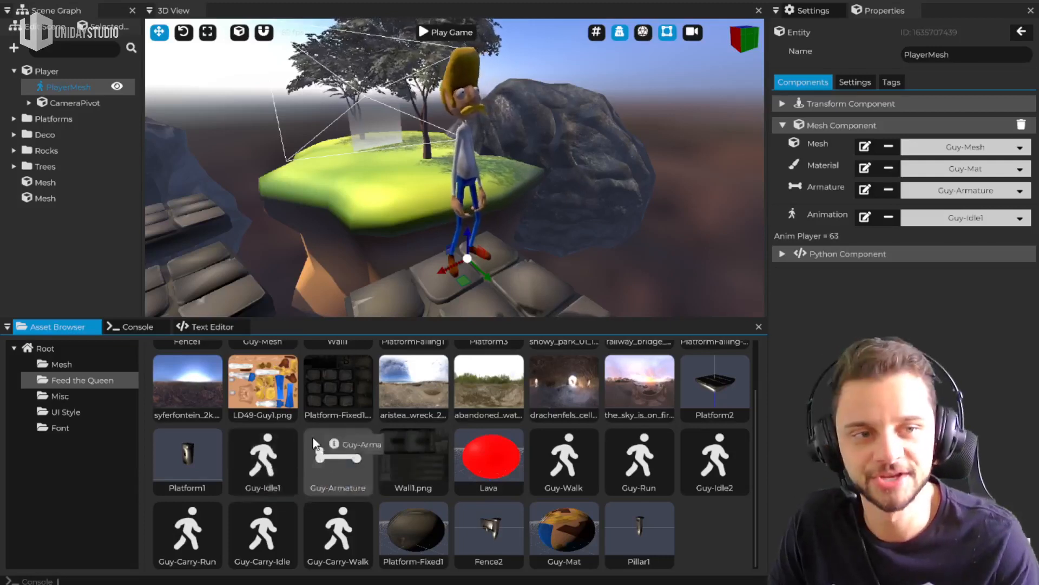
{"action": "left_click", "coordinate": [63, 395]}
{"action": "left_click", "coordinate": [65, 411]}
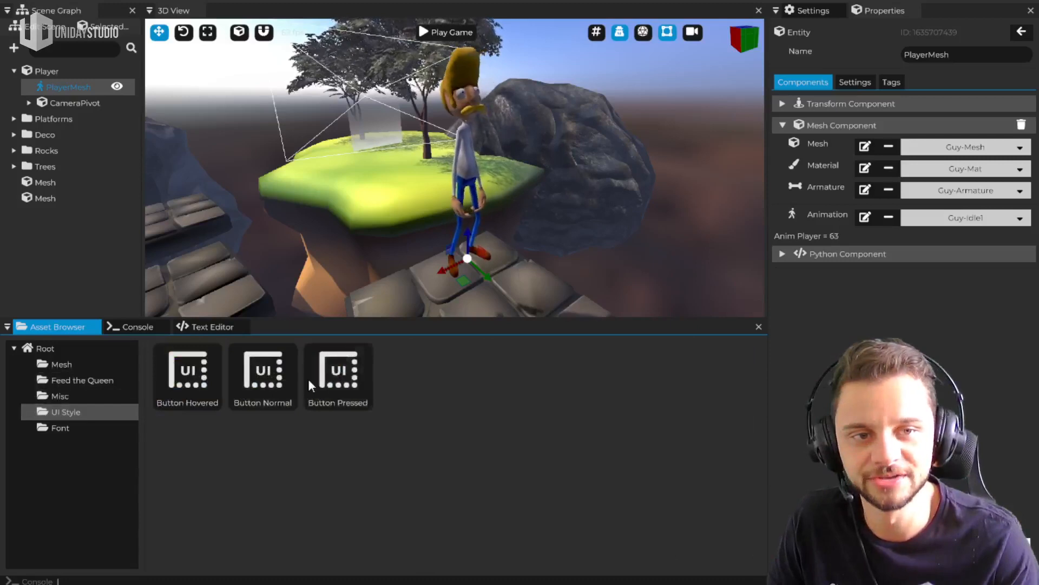
Examine the contents of the Font, Misc and Feed the Queen asset folders, including the character's animation assets
{"action": "left_click", "coordinate": [59, 429]}
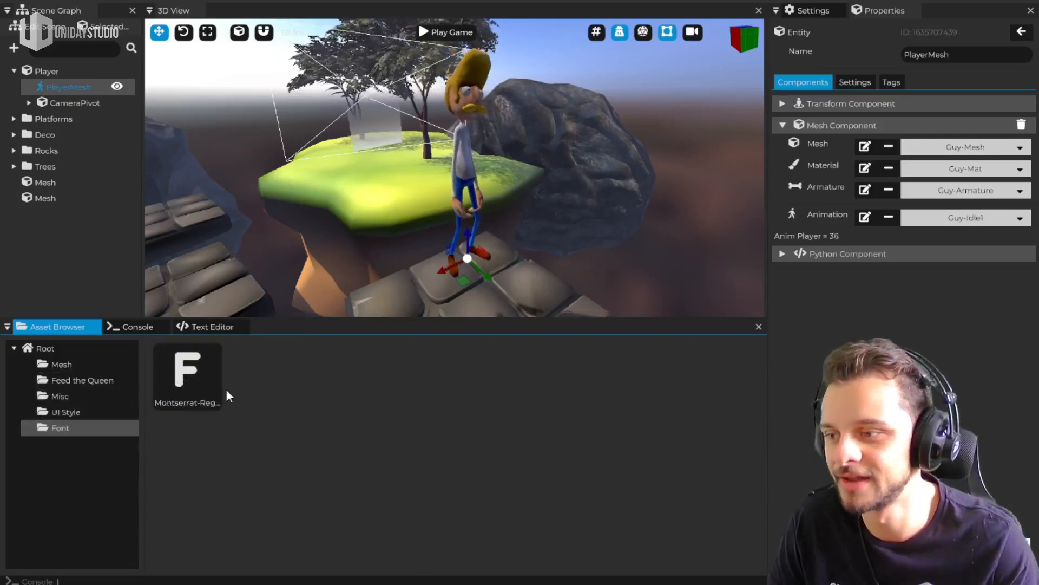
{"action": "left_click", "coordinate": [67, 399]}
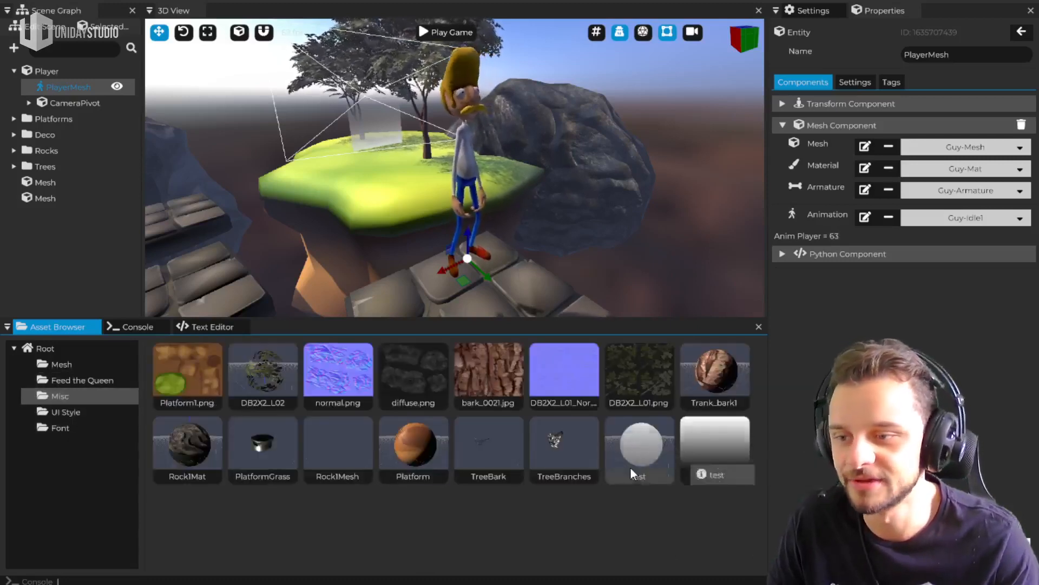
{"action": "left_click", "coordinate": [76, 379]}
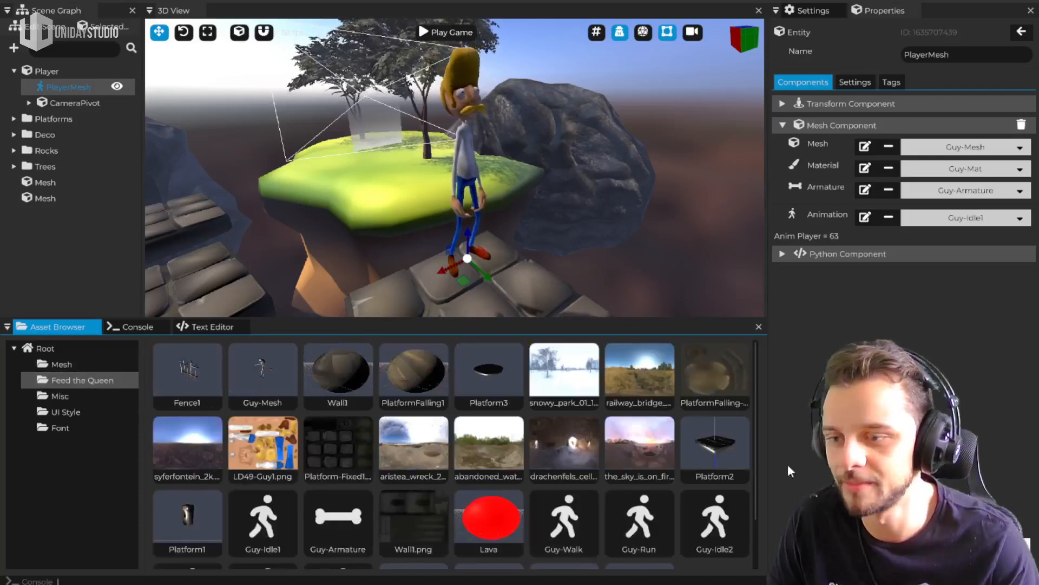
{"action": "scroll", "coordinate": [655, 504], "scroll_direction": "down", "scroll_amount": 1}
{"action": "scroll", "coordinate": [677, 498], "scroll_direction": "down", "scroll_amount": 1}
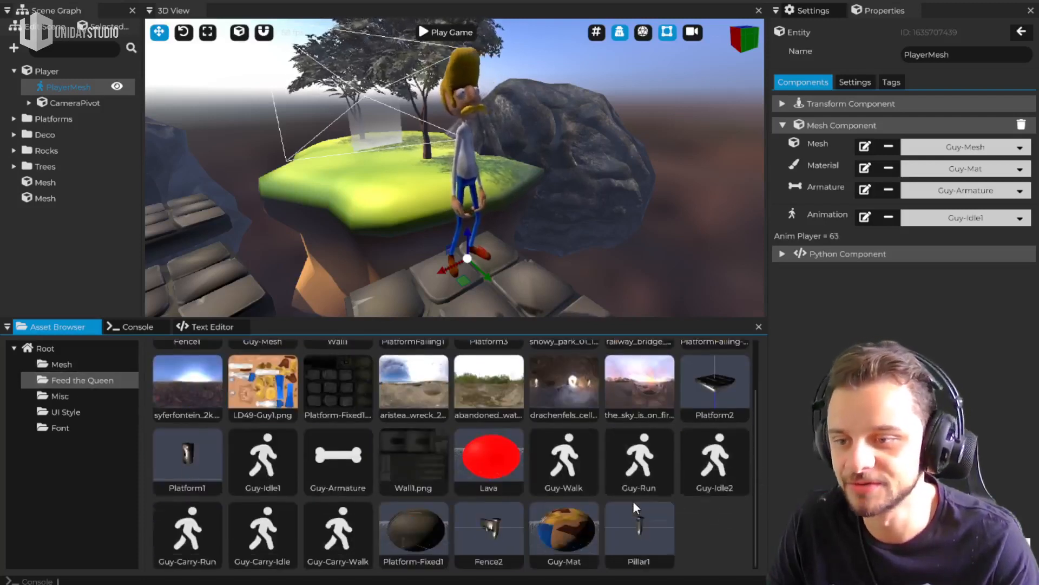
Try the Guy-Run and Guy-Walk animations on PlayerMesh, and set its animation to Guy-Idle1 from the choices filtered by "Idle"
{"action": "left_click_drag", "start_coordinate": [621, 458], "coordinate": [963, 218]}
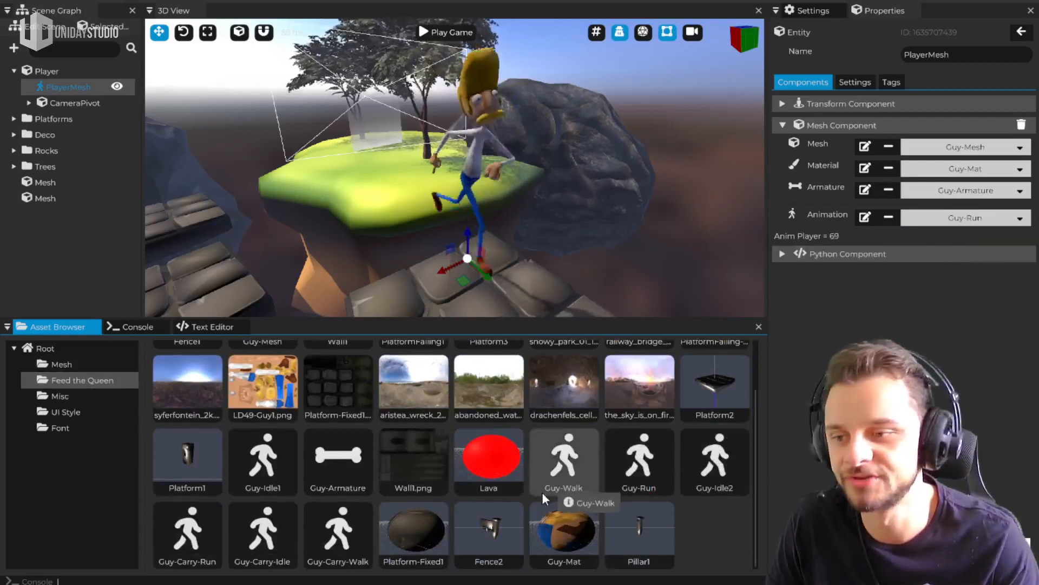
{"action": "left_click_drag", "start_coordinate": [542, 492], "coordinate": [965, 227]}
{"action": "left_click", "coordinate": [991, 219]}
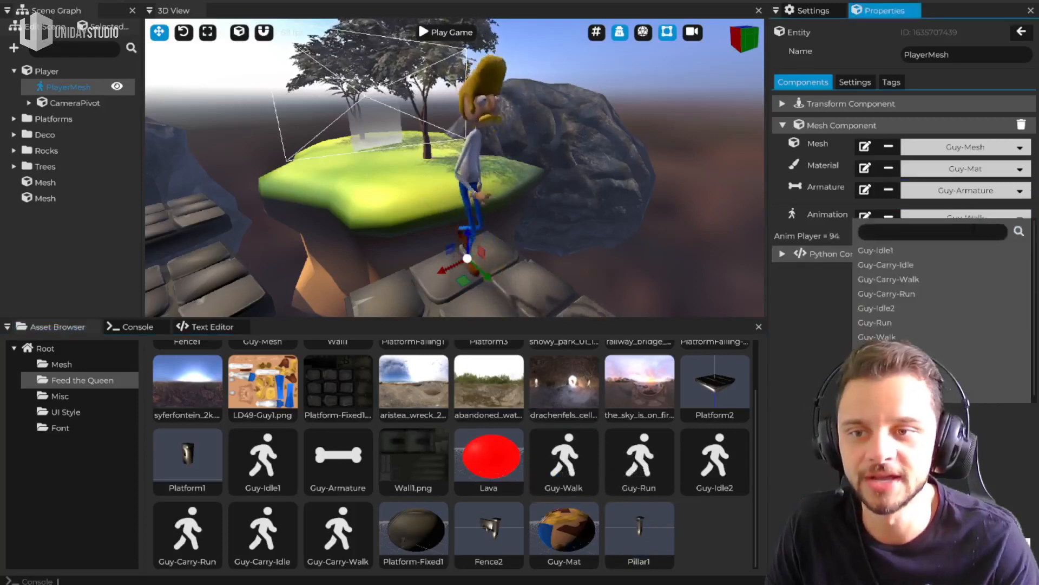
{"action": "type", "text": "Idle"}
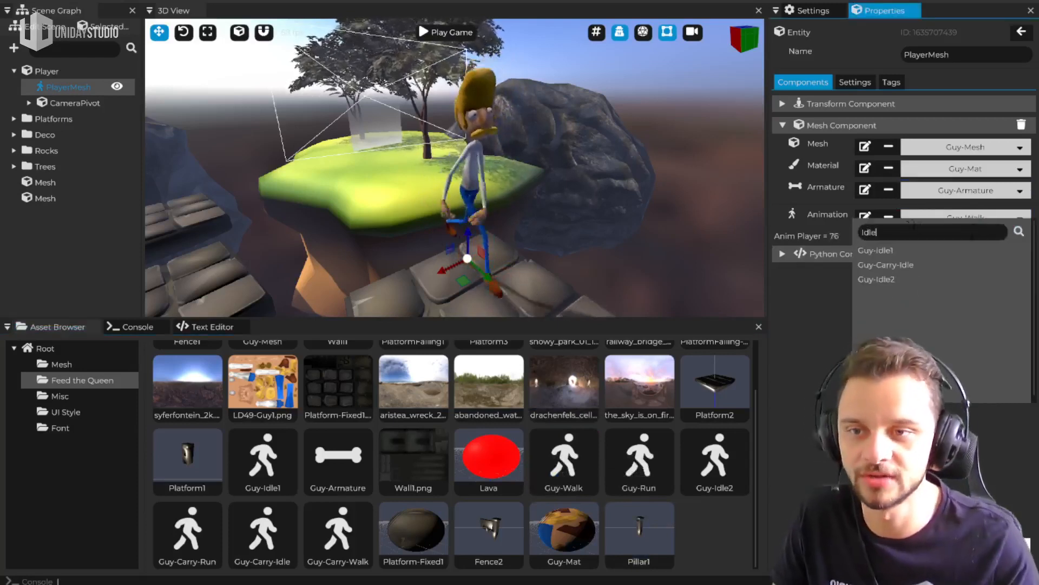
{"action": "left_click", "coordinate": [876, 250]}
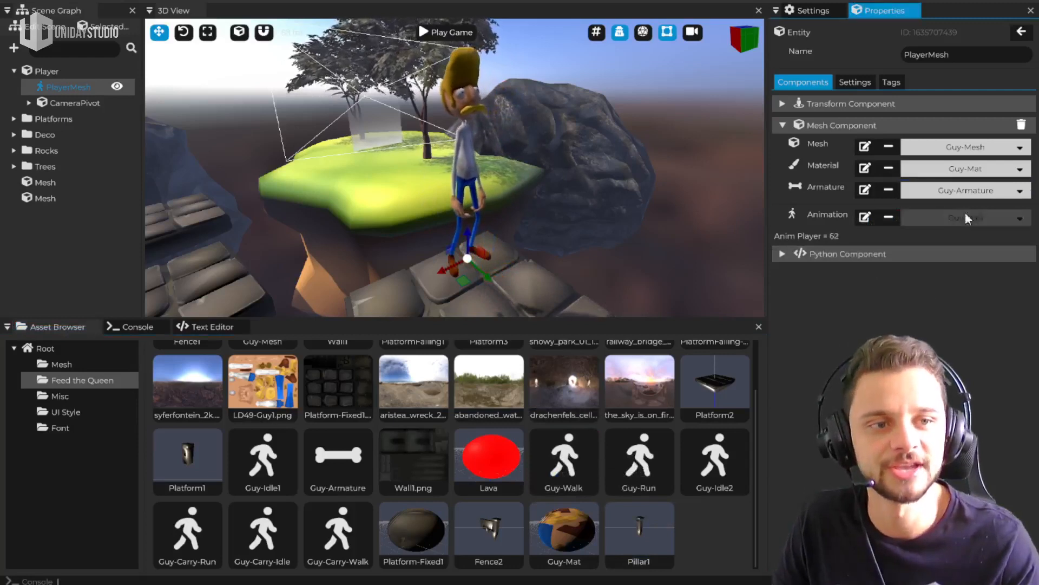
Look through the choices for the Mesh component's material, mesh and armature without changing them
{"action": "left_click", "coordinate": [951, 170]}
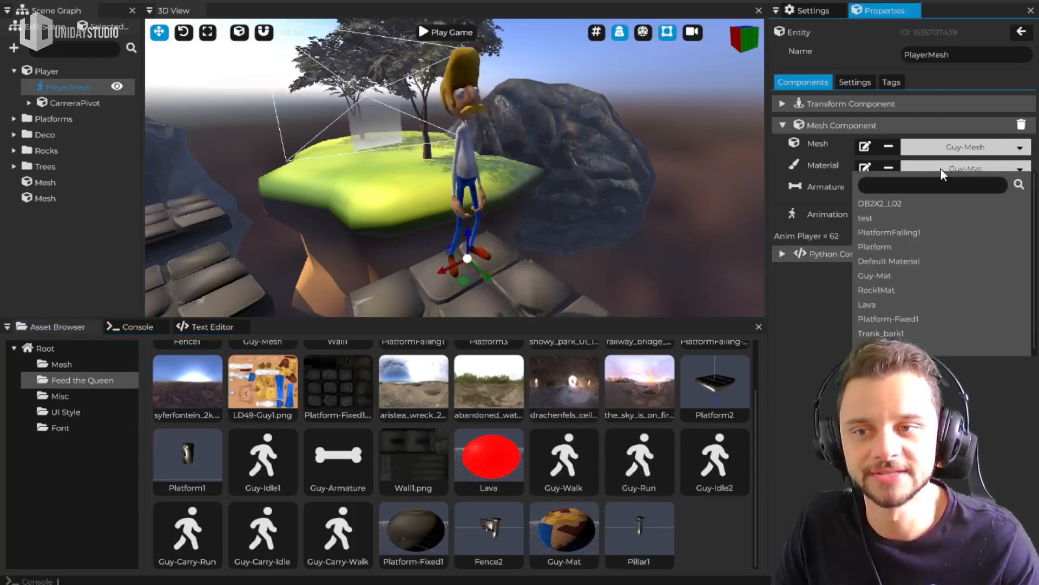
{"action": "left_click", "coordinate": [964, 169]}
{"action": "left_click", "coordinate": [967, 149]}
{"action": "left_click", "coordinate": [975, 142]}
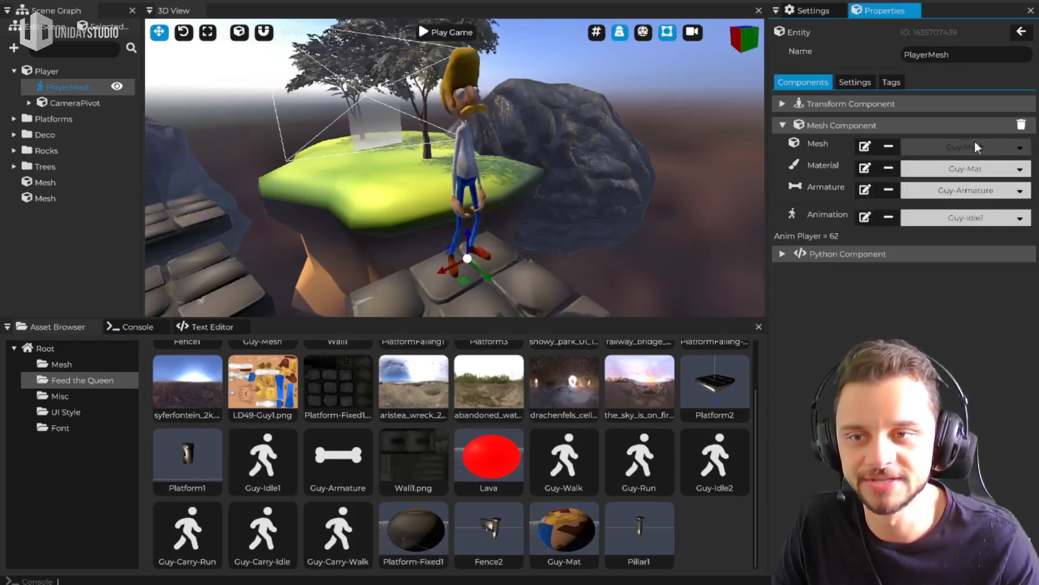
{"action": "left_click", "coordinate": [957, 190]}
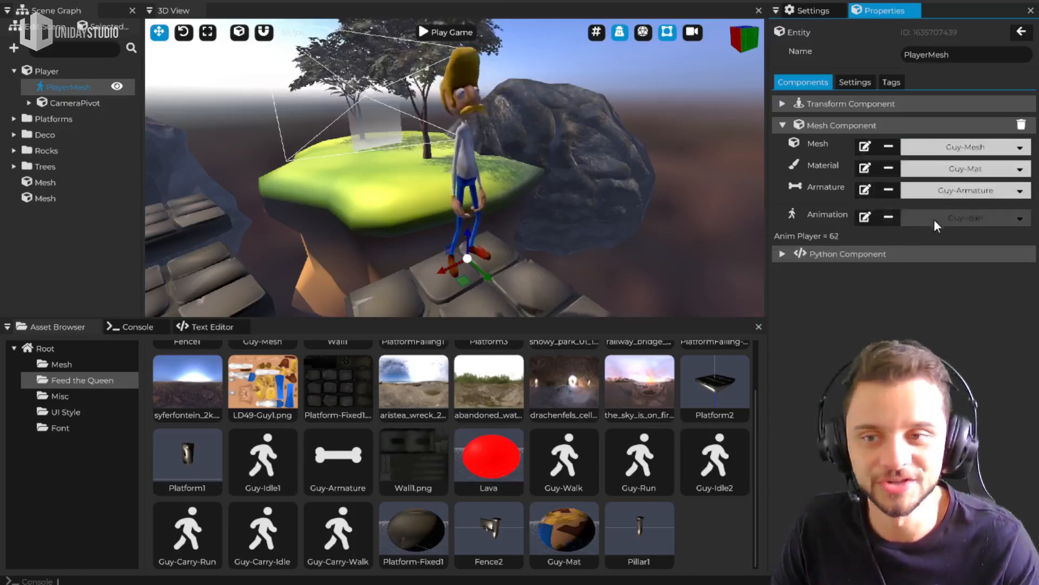
View the Guy-Idle1 animation's properties with the 3D view enlarged, and return to the PlayerMesh components
{"action": "left_click", "coordinate": [865, 218]}
{"action": "left_click_drag", "start_coordinate": [693, 320], "coordinate": [658, 455]}
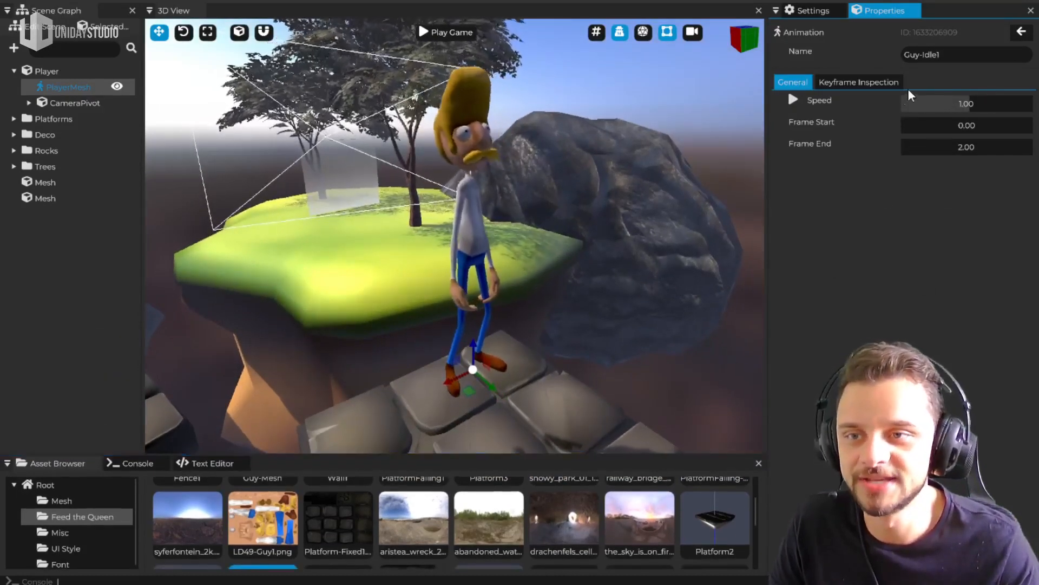
{"action": "left_click", "coordinate": [677, 382]}
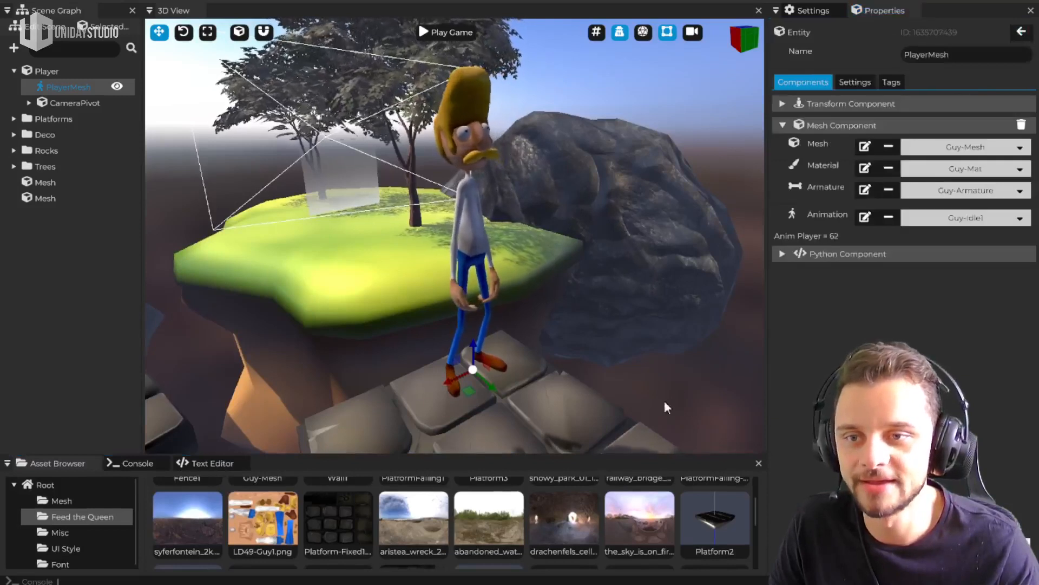
Set the PlayerMesh animation to Guy-Run and open that animation's properties
{"action": "left_click", "coordinate": [963, 217]}
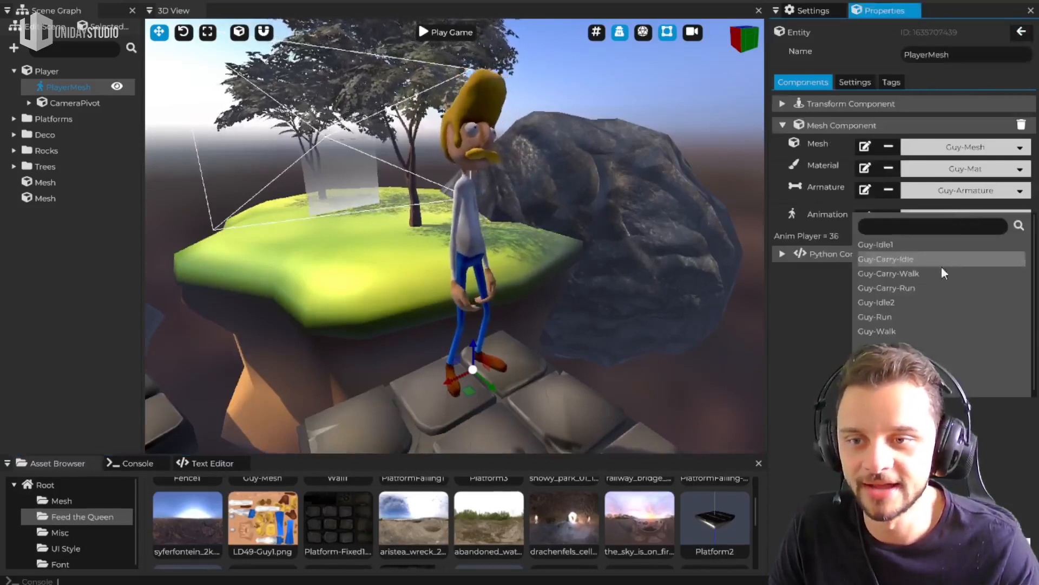
{"action": "left_click", "coordinate": [891, 313]}
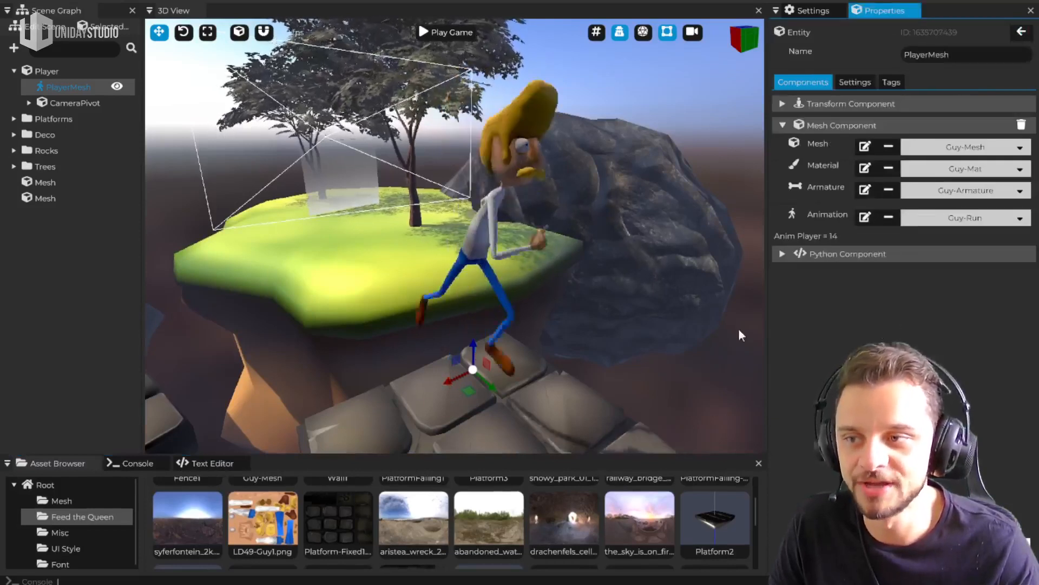
{"action": "left_click", "coordinate": [865, 217]}
Try playback speeds of 0.18 and 1.62 on the Guy-Run animation, and set its speed to 1
{"action": "left_click_drag", "start_coordinate": [953, 103], "coordinate": [916, 103]}
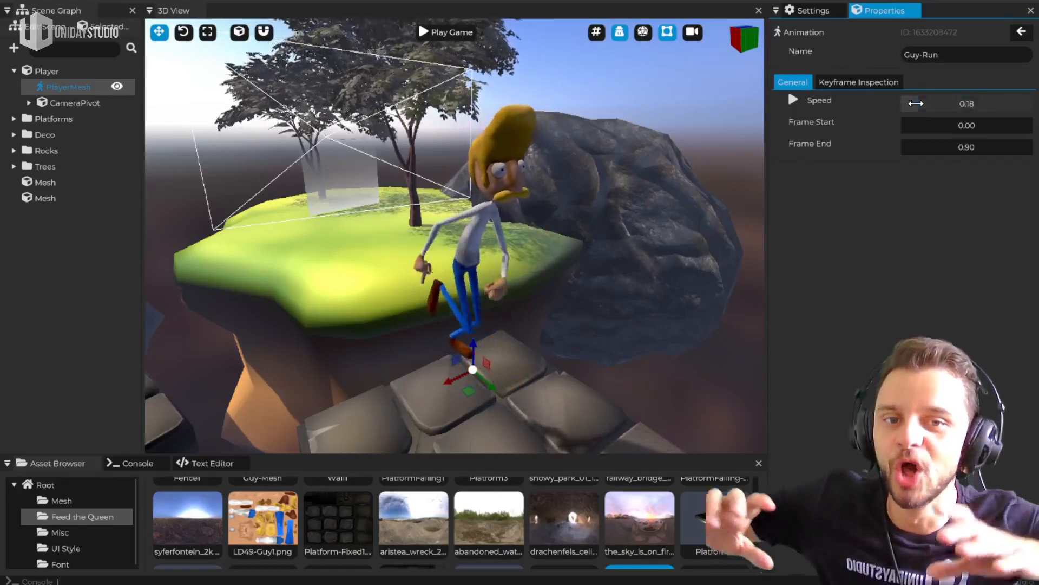
{"action": "left_click_drag", "start_coordinate": [916, 104], "coordinate": [1005, 101]}
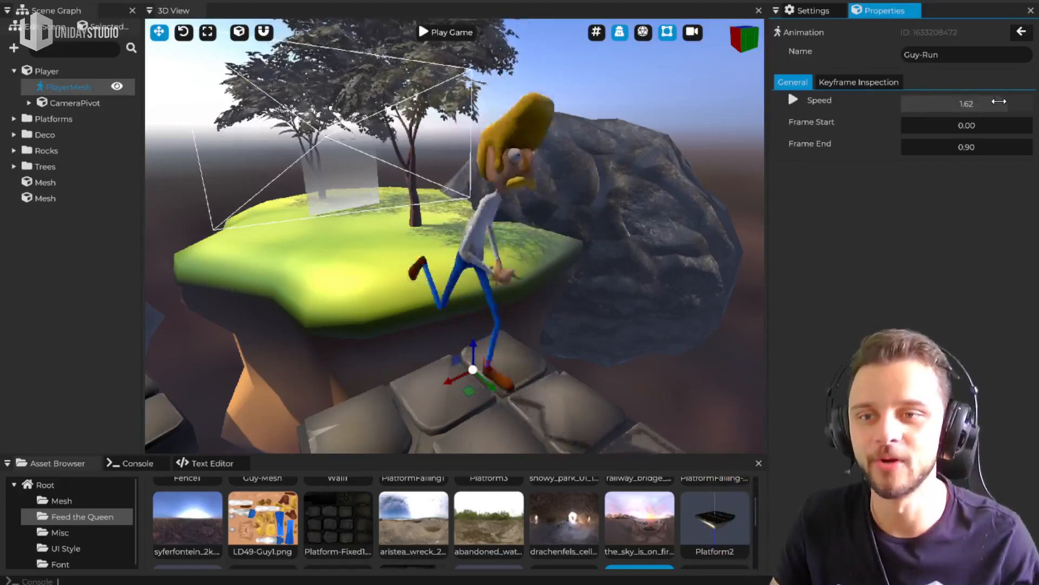
{"action": "double_click", "coordinate": [977, 102]}
{"action": "type", "text": "1"}
{"action": "key", "text": "Return"}
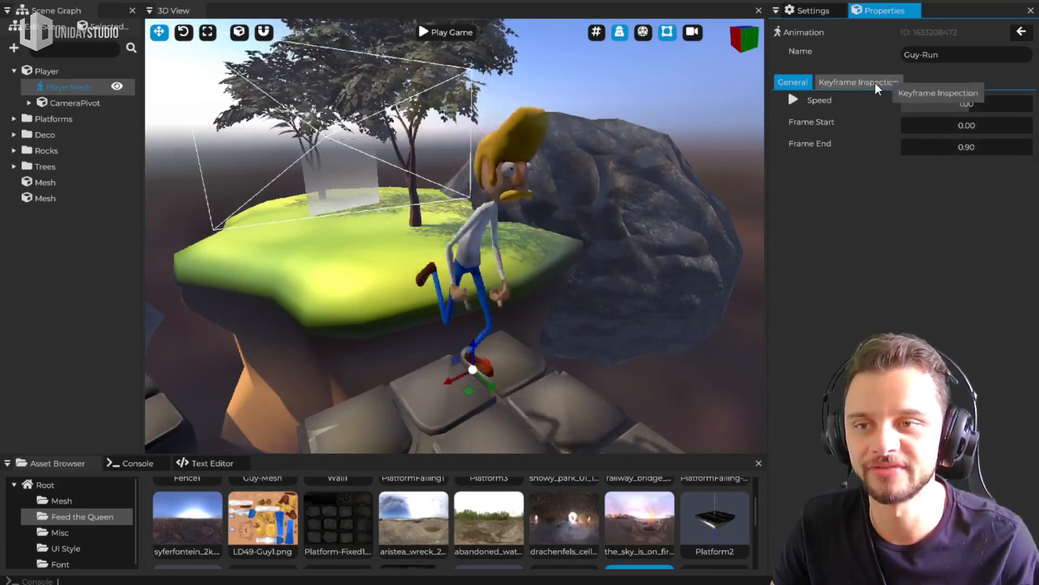
Inspect Guy-Run's keyframes by scrubbing to 0.61 s and viewing the mixamorig_RightHandMiddle1 bone's transform values
{"action": "left_click", "coordinate": [856, 83]}
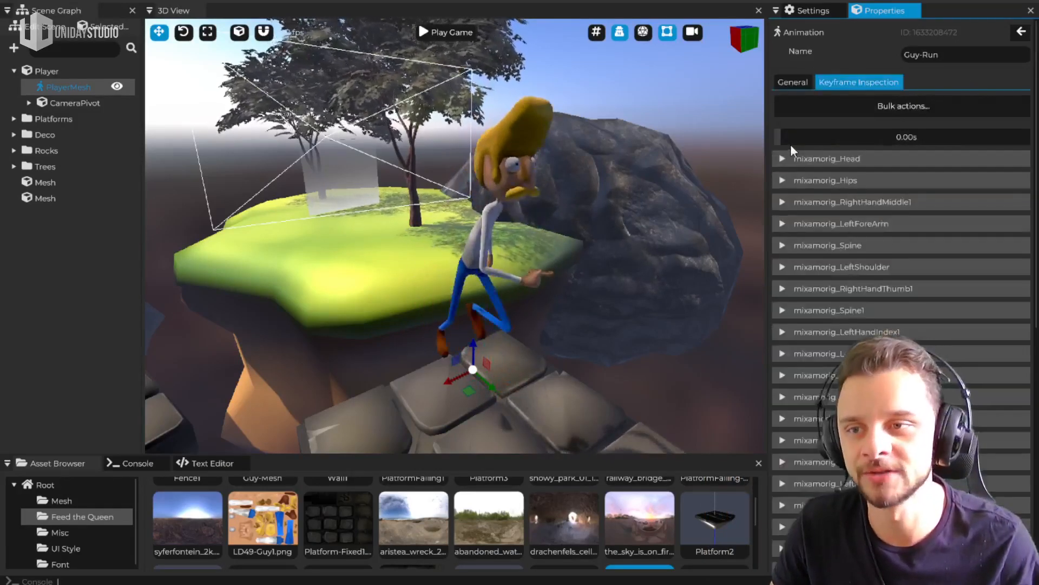
{"action": "left_click_drag", "start_coordinate": [785, 136], "coordinate": [955, 139]}
{"action": "left_click", "coordinate": [903, 201]}
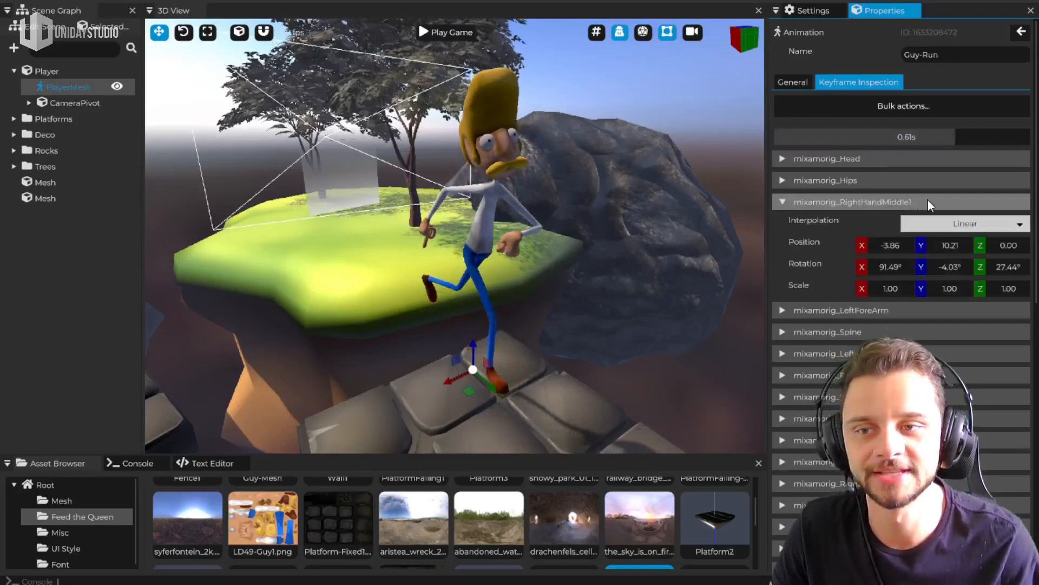
{"action": "left_click", "coordinate": [896, 201]}
View the mixamorig_RightHandIndex2 bone's keyframe values, and return through the animation's general settings to the PlayerMesh components
{"action": "scroll", "coordinate": [897, 314], "scroll_direction": "down", "scroll_amount": 10}
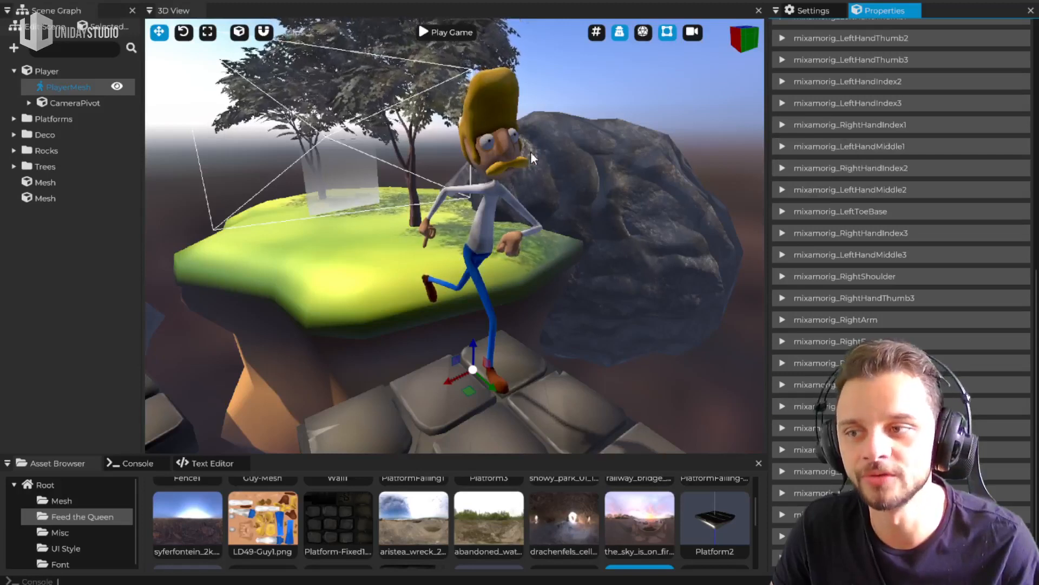
{"action": "left_click", "coordinate": [828, 168]}
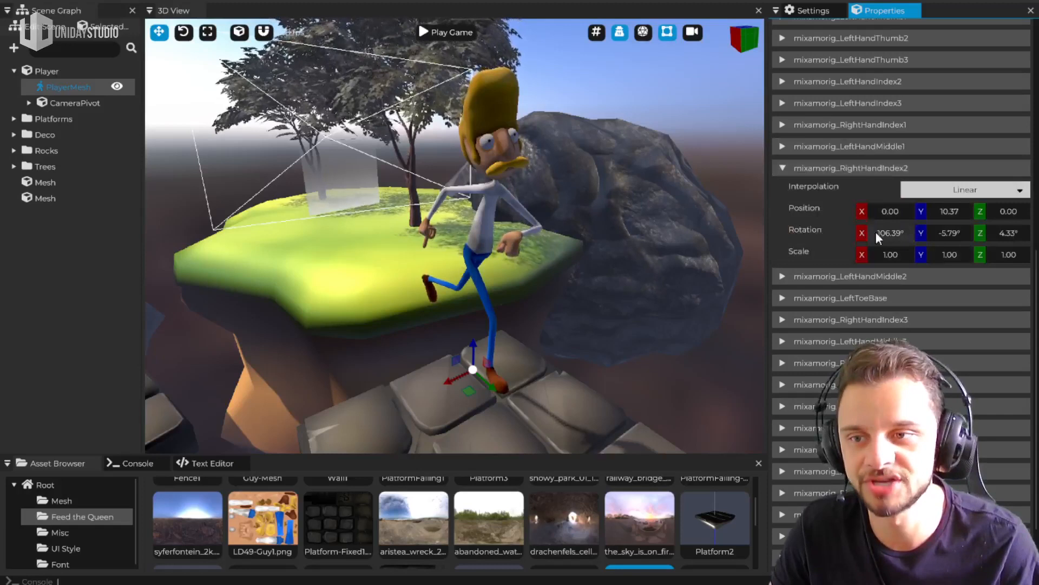
{"action": "left_click", "coordinate": [861, 168]}
{"action": "scroll", "coordinate": [849, 277], "scroll_direction": "up", "scroll_amount": 10}
{"action": "left_click_drag", "start_coordinate": [956, 129], "coordinate": [931, 127]}
{"action": "left_click", "coordinate": [812, 128]}
{"action": "left_click", "coordinate": [793, 82]}
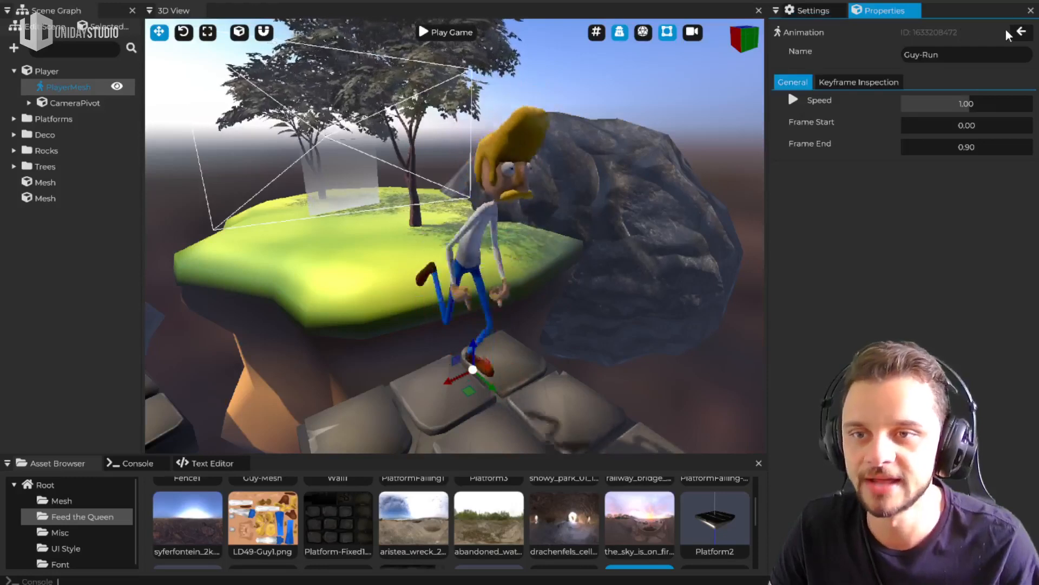
{"action": "left_click", "coordinate": [1022, 33]}
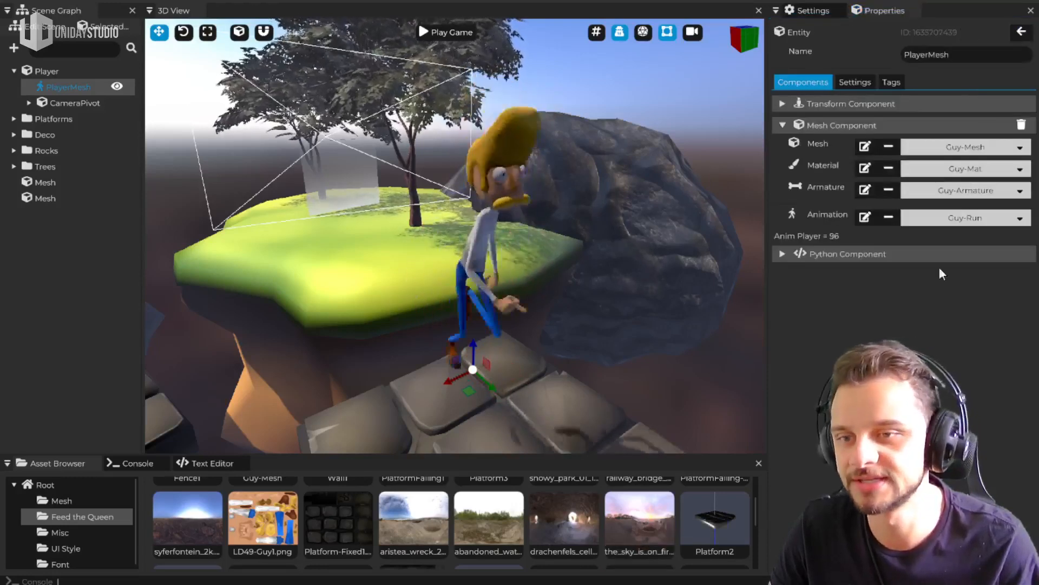
Inspect the Guy-Mesh mesh, the Guy-Mat material and its LD49-Guy1.png albedo texture, and return to PlayerMesh
{"action": "left_click", "coordinate": [865, 147]}
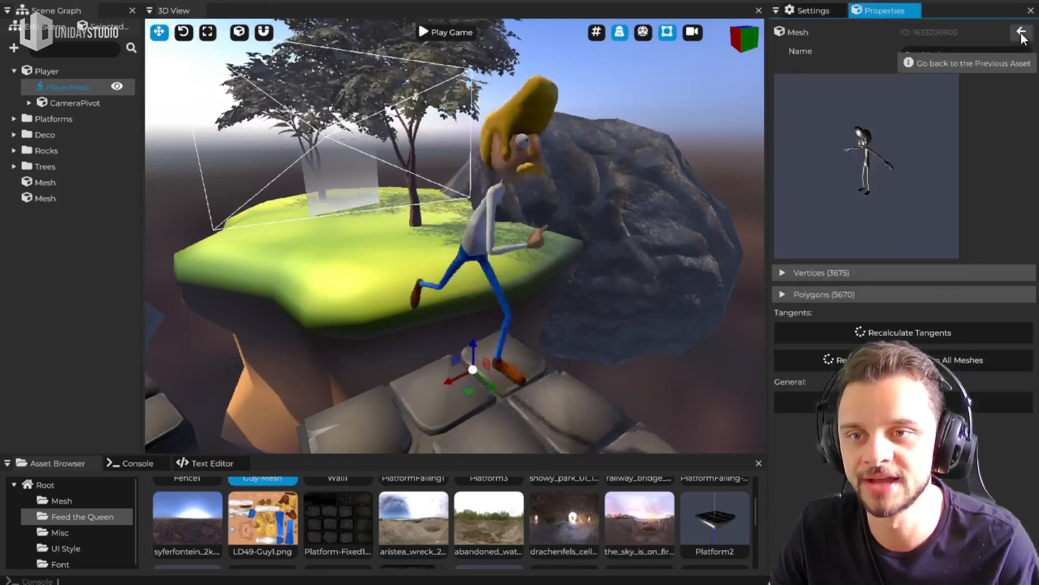
{"action": "left_click", "coordinate": [864, 168]}
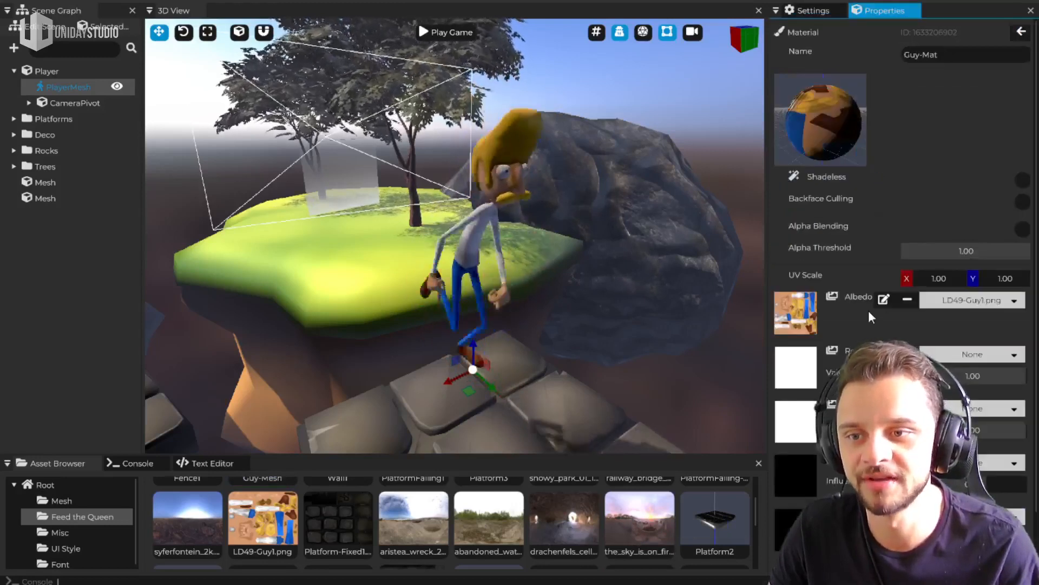
{"action": "left_click", "coordinate": [883, 299]}
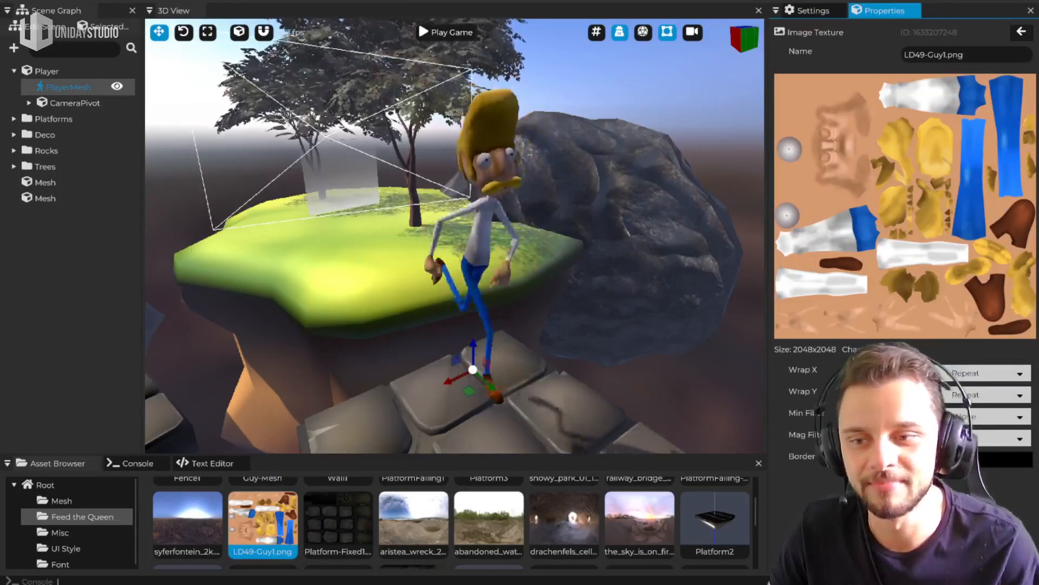
{"action": "left_click", "coordinate": [1020, 33]}
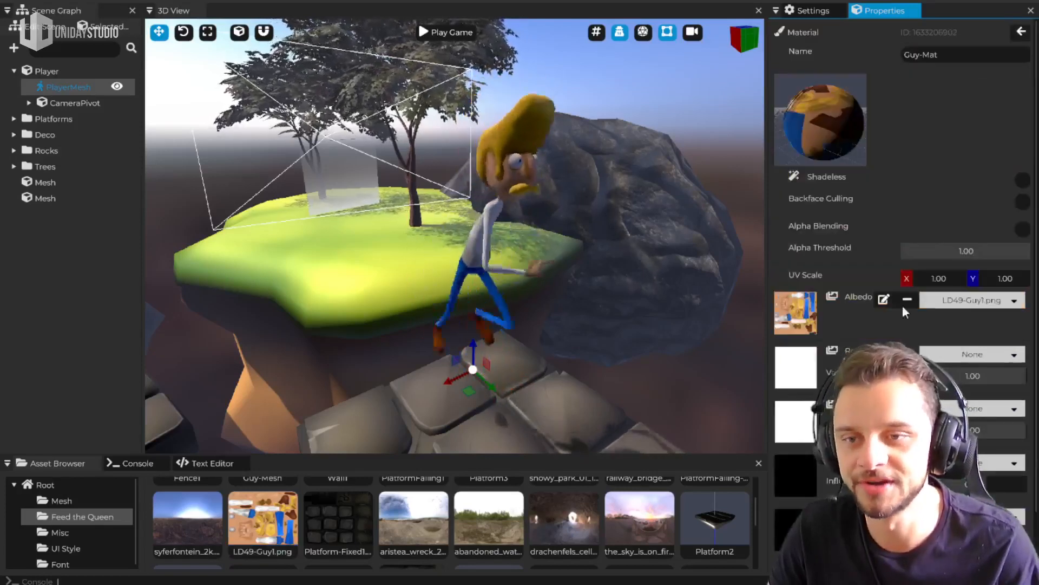
{"action": "left_click", "coordinate": [1021, 32]}
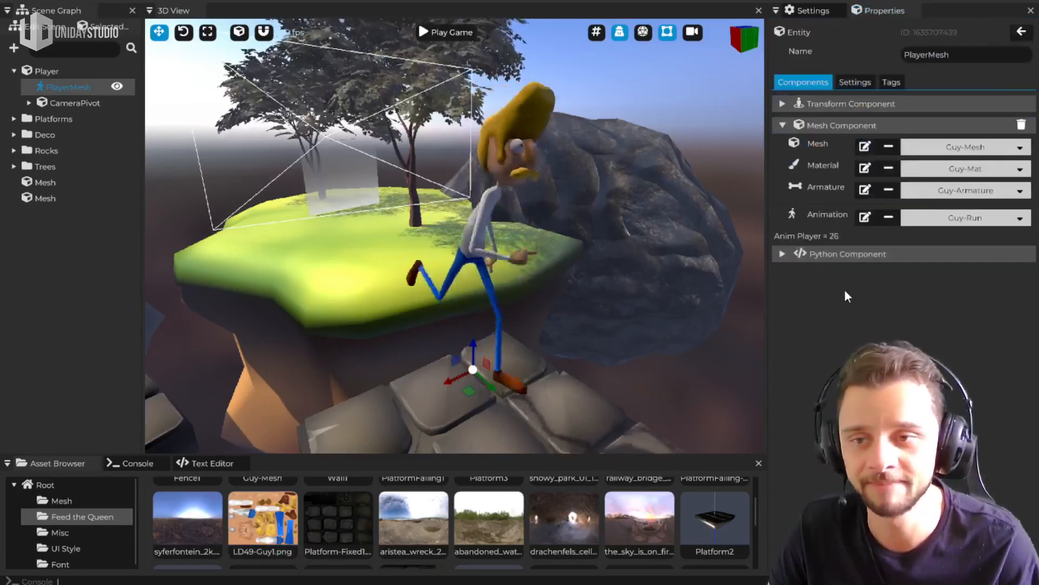
Collapse PlayerMesh's Mesh component and expand its Python component to view the assigned Animator script
{"action": "left_click", "coordinate": [857, 129]}
{"action": "left_click", "coordinate": [858, 145]}
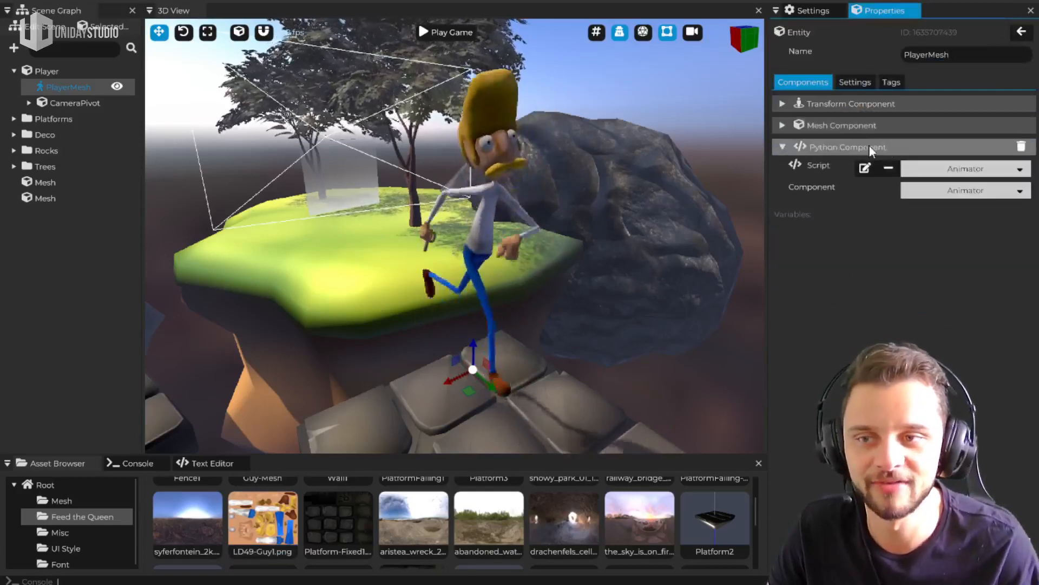
Add a second Python component to PlayerMesh, view its script options and delete it
{"action": "right_click", "coordinate": [842, 269]}
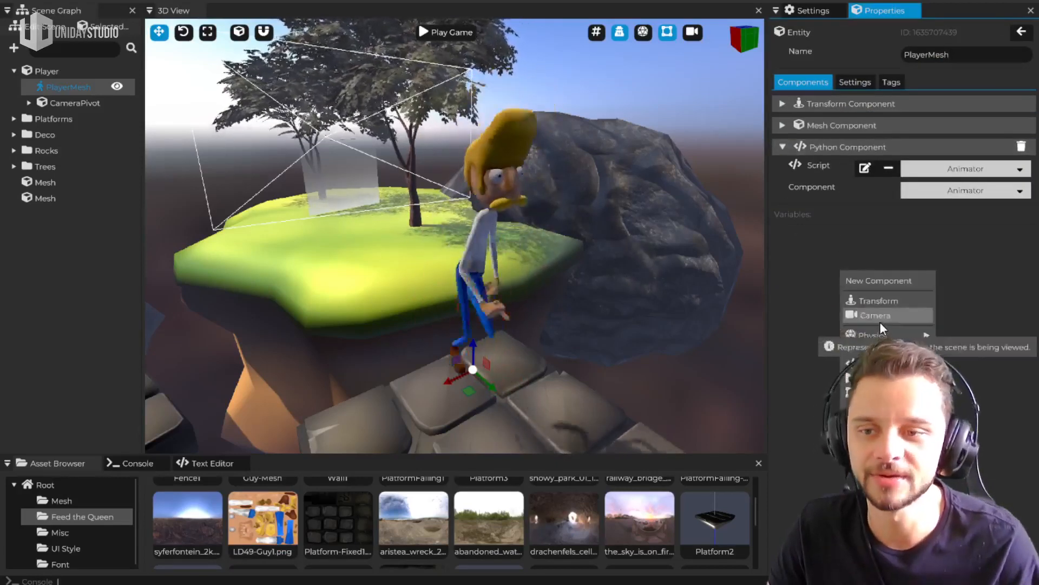
{"action": "mouse_move", "coordinate": [872, 364]}
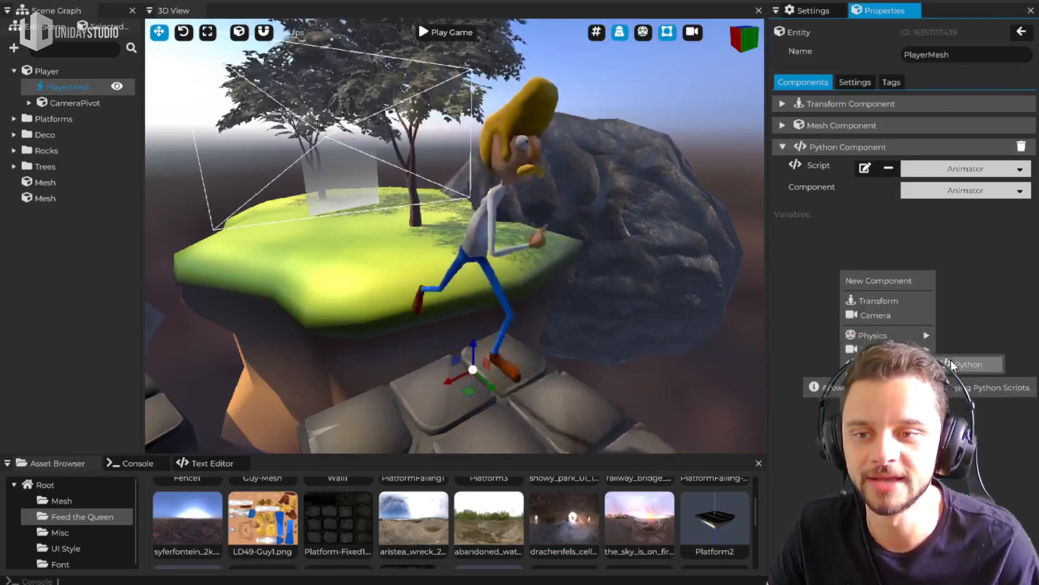
{"action": "left_click", "coordinate": [968, 364]}
{"action": "left_click", "coordinate": [905, 232]}
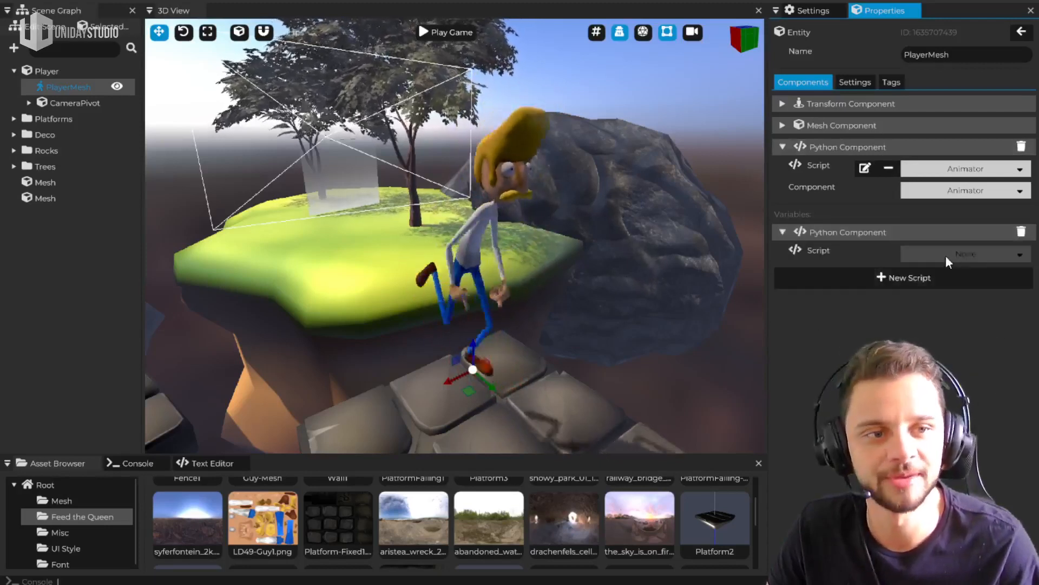
{"action": "left_click", "coordinate": [1021, 231]}
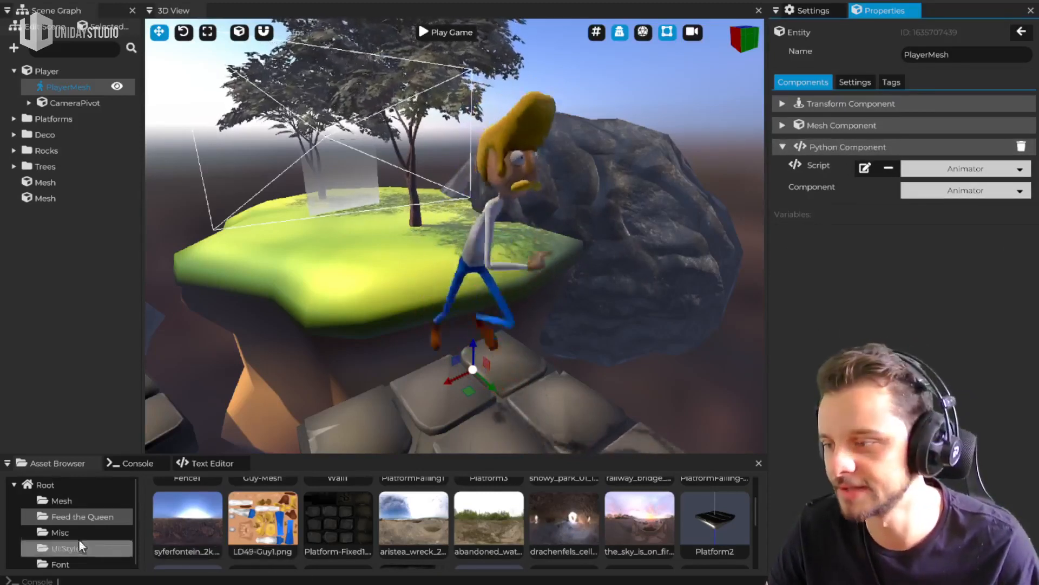
Open the Root asset folder, where the Animator script is stored
{"action": "left_click", "coordinate": [47, 485]}
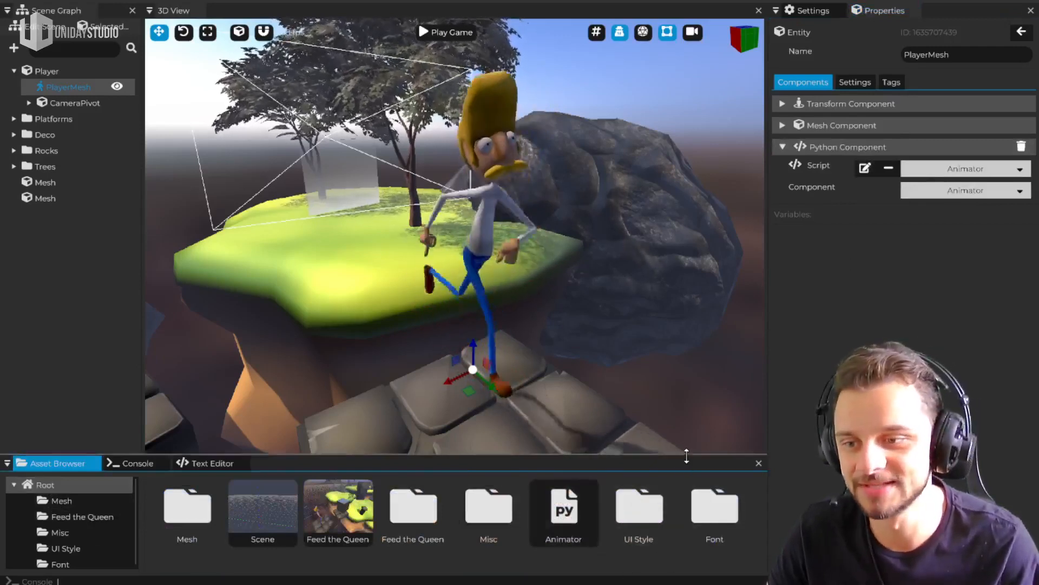
Open the Animator script in the text editor and enlarge the editor area below the 3D view
{"action": "left_click_drag", "start_coordinate": [681, 461], "coordinate": [688, 377]}
{"action": "double_click", "coordinate": [567, 431]}
{"action": "left_click_drag", "start_coordinate": [354, 382], "coordinate": [363, 355]}
{"action": "scroll", "coordinate": [324, 479], "scroll_direction": "down", "scroll_amount": 1}
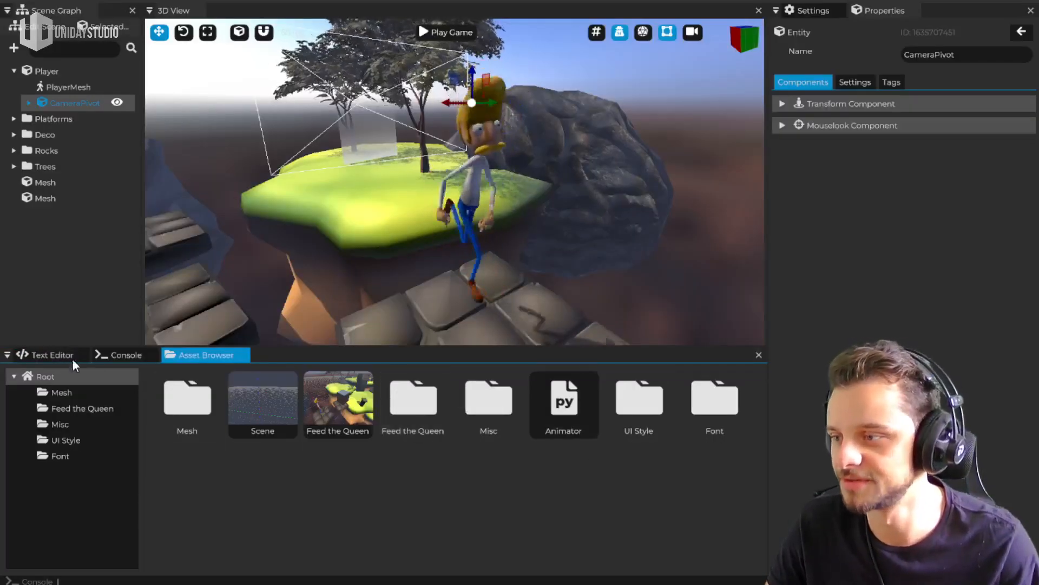
{"action": "left_click", "coordinate": [41, 352]}
{"action": "left_click_drag", "start_coordinate": [502, 348], "coordinate": [495, 291]}
Skim the whole Animator script, from the cave import to the Guy-Run, Guy-Walk and Guy-Idle1 animation calls
{"action": "scroll", "coordinate": [384, 498], "scroll_direction": "down", "scroll_amount": 5}
{"action": "scroll", "coordinate": [287, 433], "scroll_direction": "down", "scroll_amount": 1}
{"action": "scroll", "coordinate": [291, 462], "scroll_direction": "up", "scroll_amount": 3}
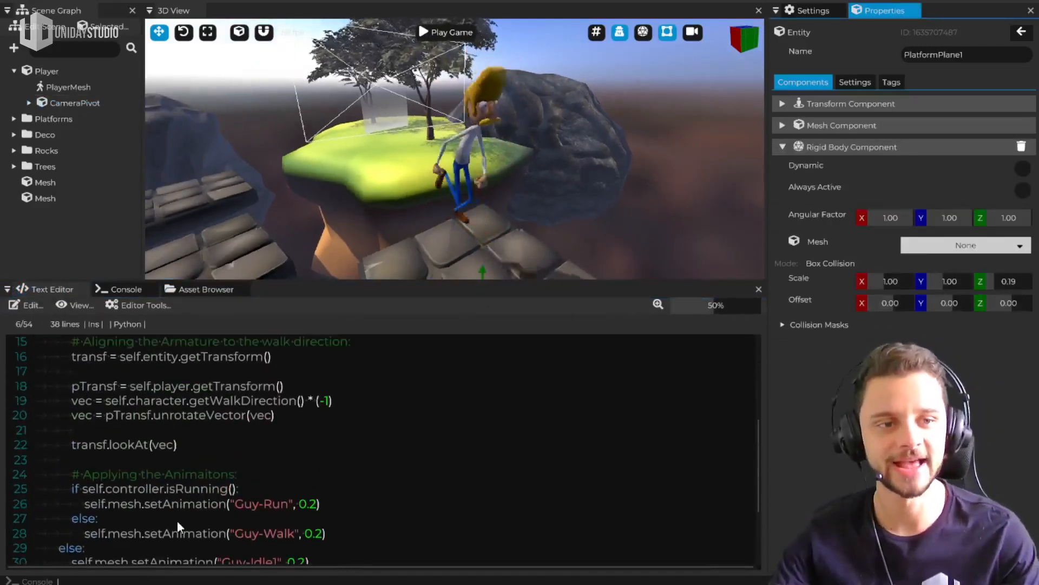
{"action": "scroll", "coordinate": [287, 495], "scroll_direction": "down", "scroll_amount": 2}
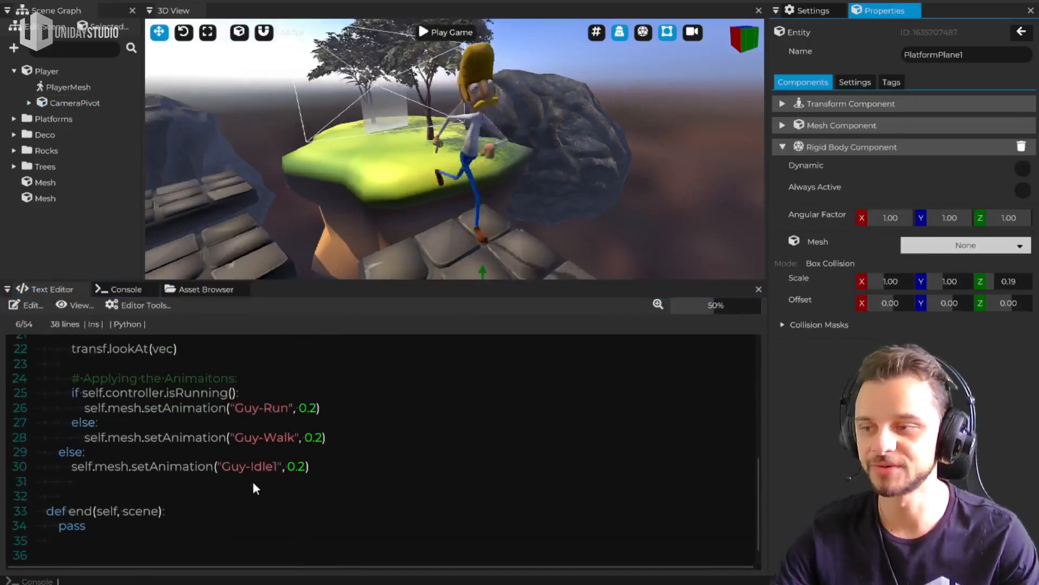
{"action": "scroll", "coordinate": [252, 482], "scroll_direction": "up", "scroll_amount": 6}
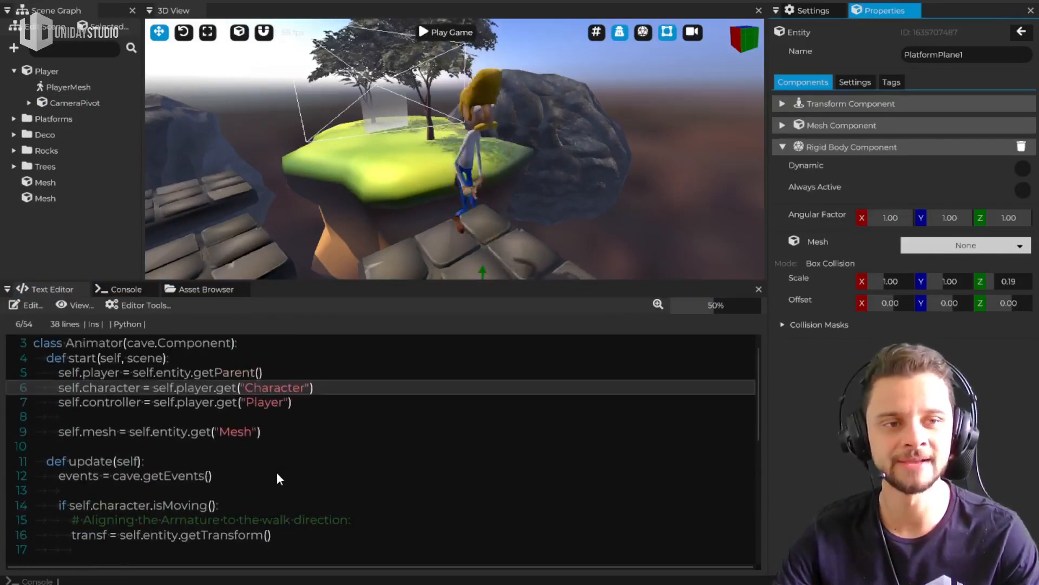
{"action": "scroll", "coordinate": [277, 477], "scroll_direction": "up", "scroll_amount": 1}
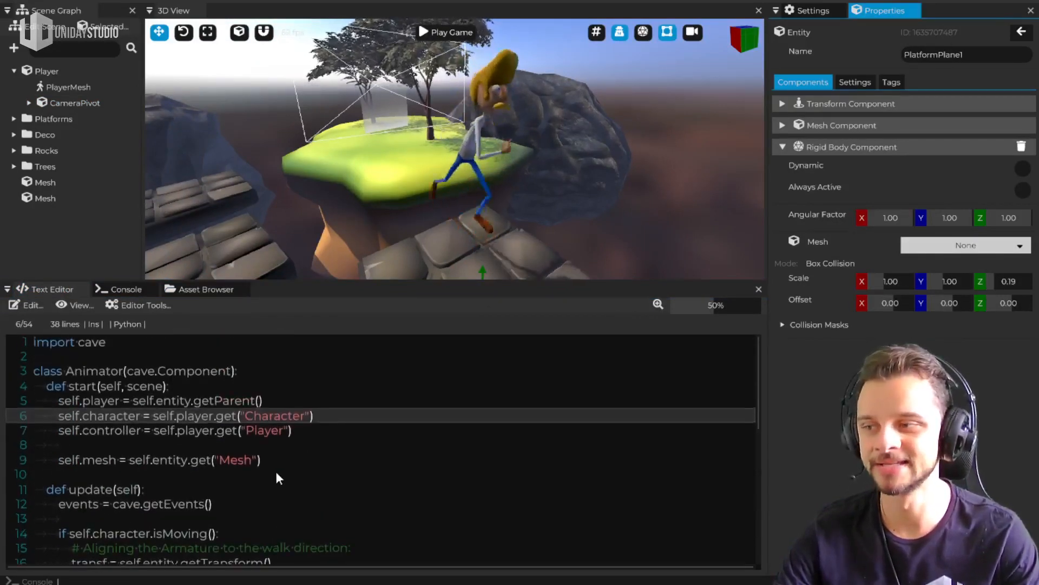
Set the text editor's zoom to 89% and highlight the cave module name in the import line
{"action": "left_click", "coordinate": [106, 358]}
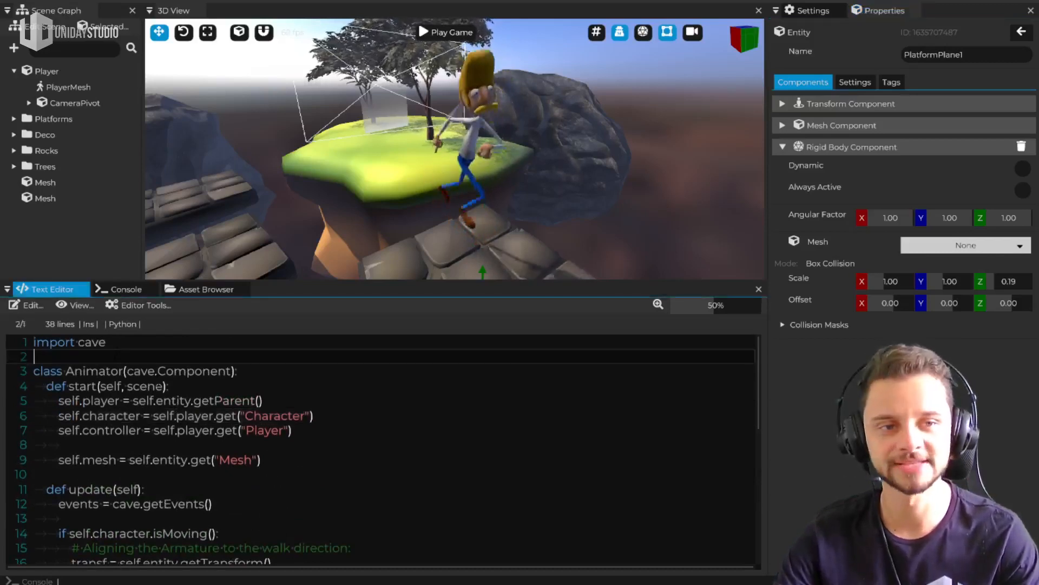
{"action": "left_click_drag", "start_coordinate": [704, 307], "coordinate": [742, 307]}
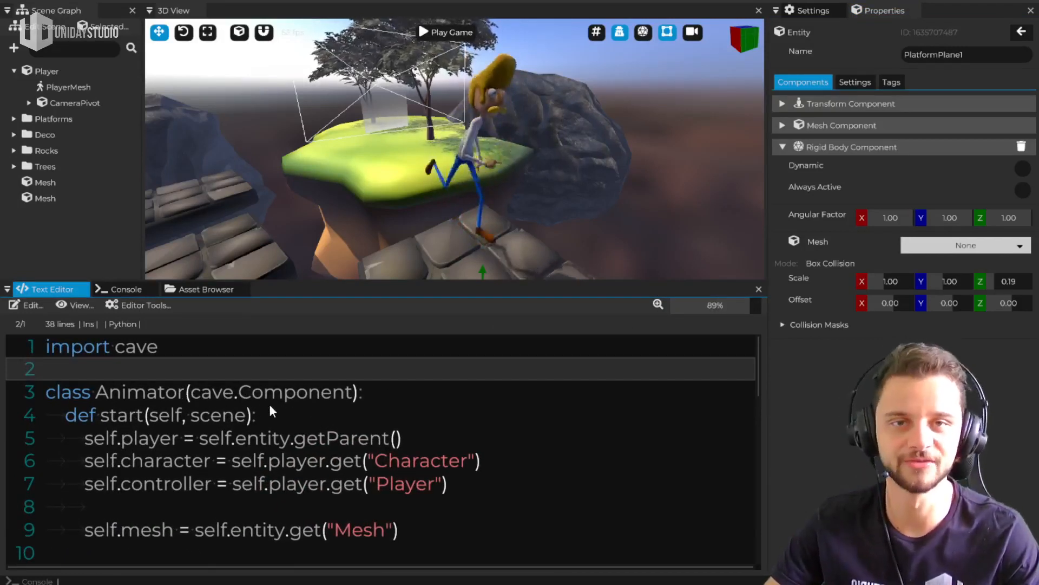
{"action": "scroll", "coordinate": [260, 401], "scroll_direction": "down", "scroll_amount": 1}
{"action": "scroll", "coordinate": [213, 397], "scroll_direction": "up", "scroll_amount": 1}
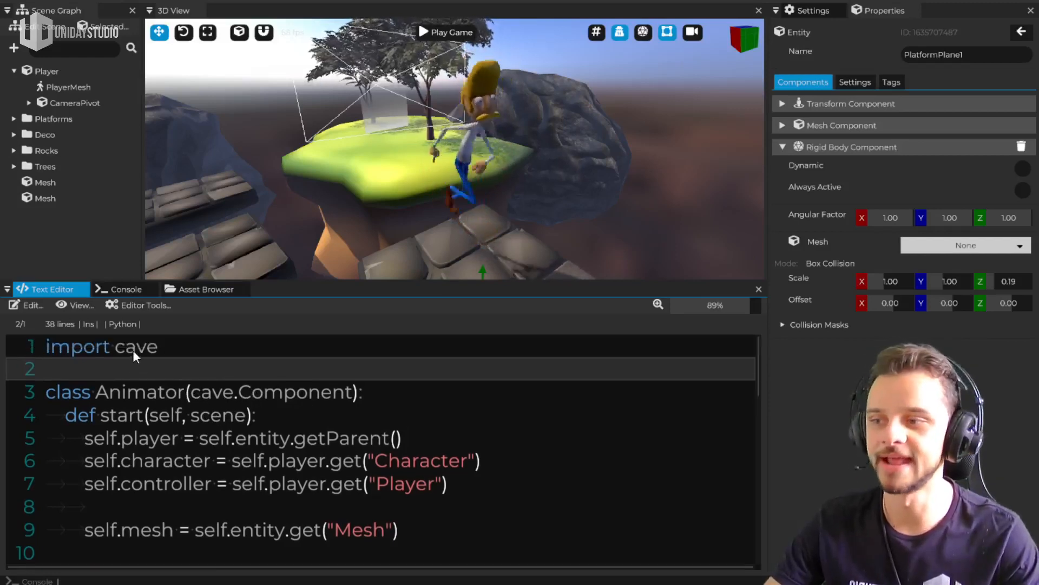
{"action": "left_click", "coordinate": [161, 347]}
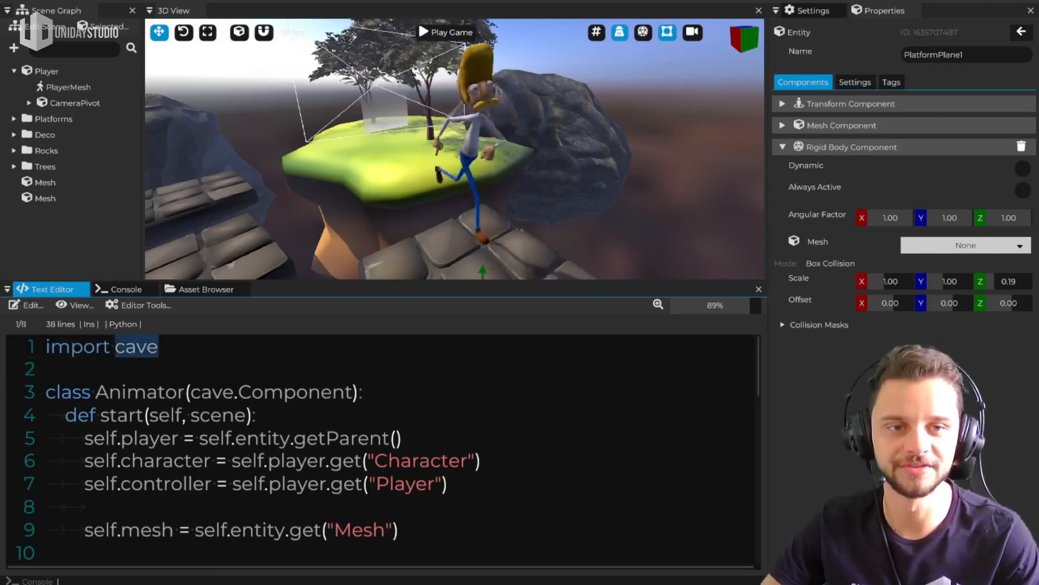
Examine the structure of the Animator class, covering its start, update and end methods
{"action": "scroll", "coordinate": [243, 447], "scroll_direction": "down", "scroll_amount": 1}
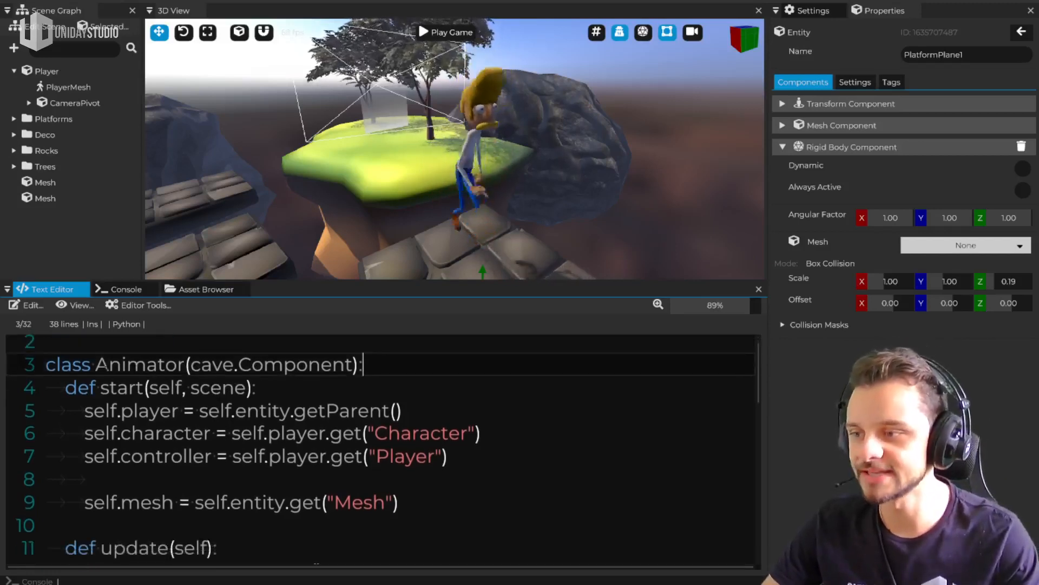
{"action": "scroll", "coordinate": [379, 449], "scroll_direction": "down", "scroll_amount": 10}
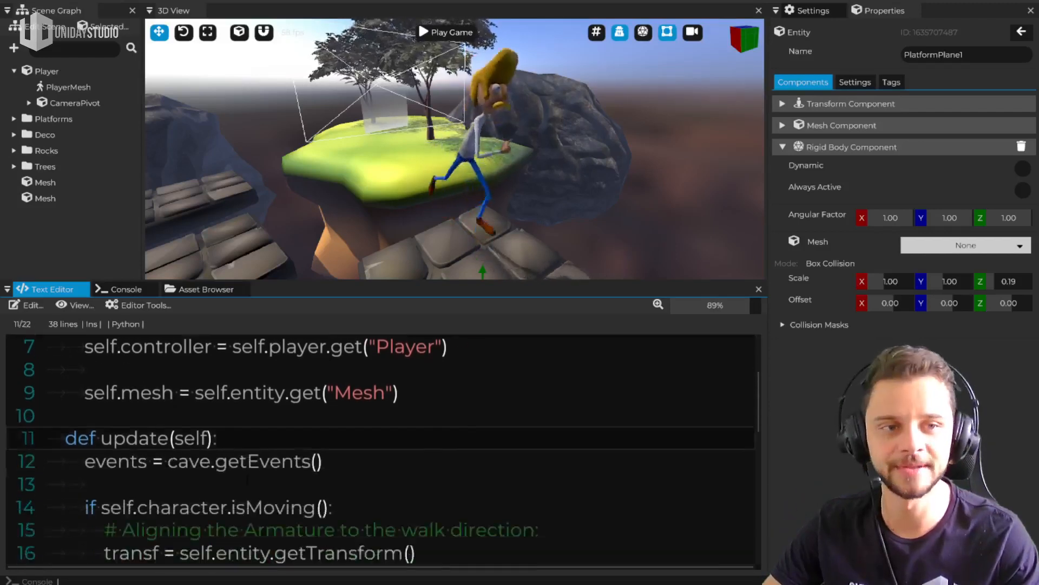
{"action": "scroll", "coordinate": [379, 449], "scroll_direction": "down", "scroll_amount": 17}
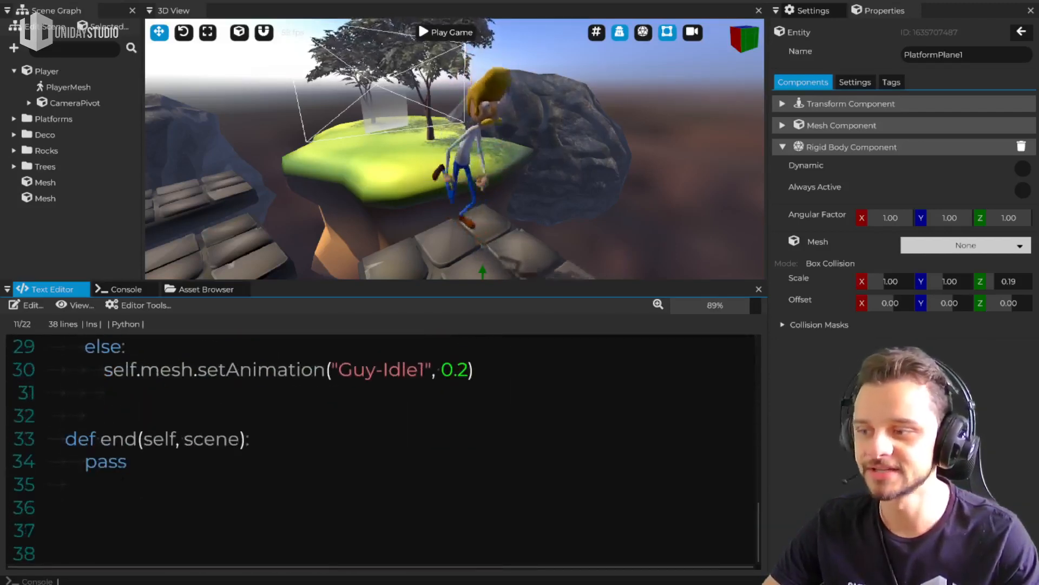
{"action": "scroll", "coordinate": [414, 492], "scroll_direction": "up", "scroll_amount": 18}
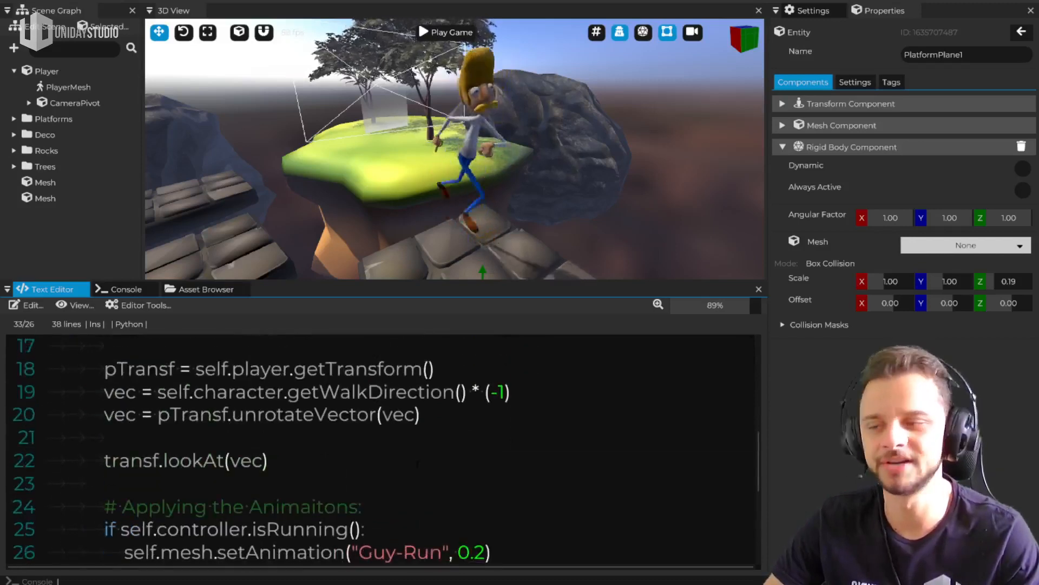
{"action": "scroll", "coordinate": [414, 492], "scroll_direction": "up", "scroll_amount": 5}
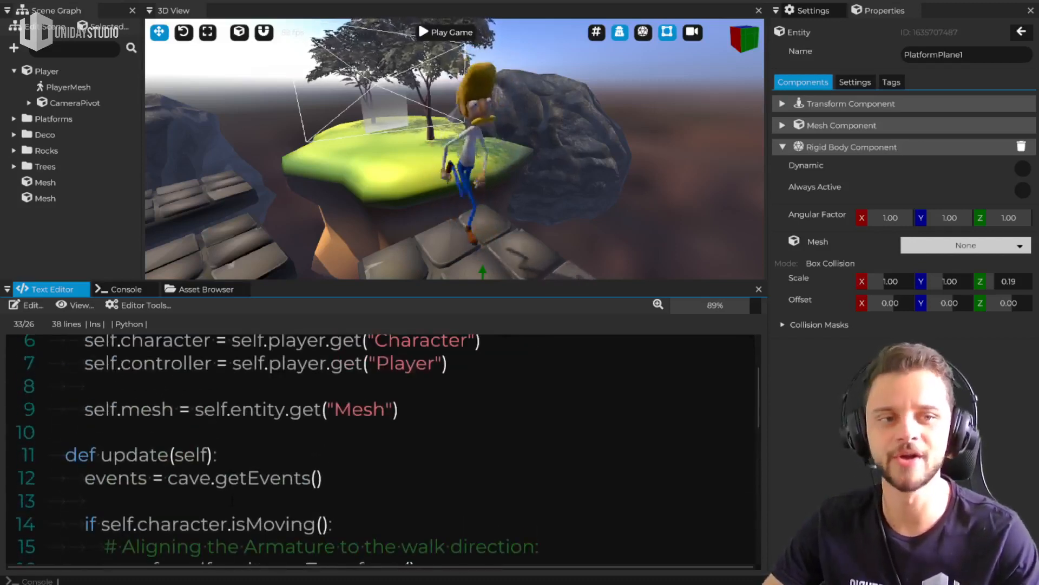
{"action": "scroll", "coordinate": [379, 449], "scroll_direction": "up", "scroll_amount": 5}
{"action": "scroll", "coordinate": [379, 449], "scroll_direction": "down", "scroll_amount": 2}
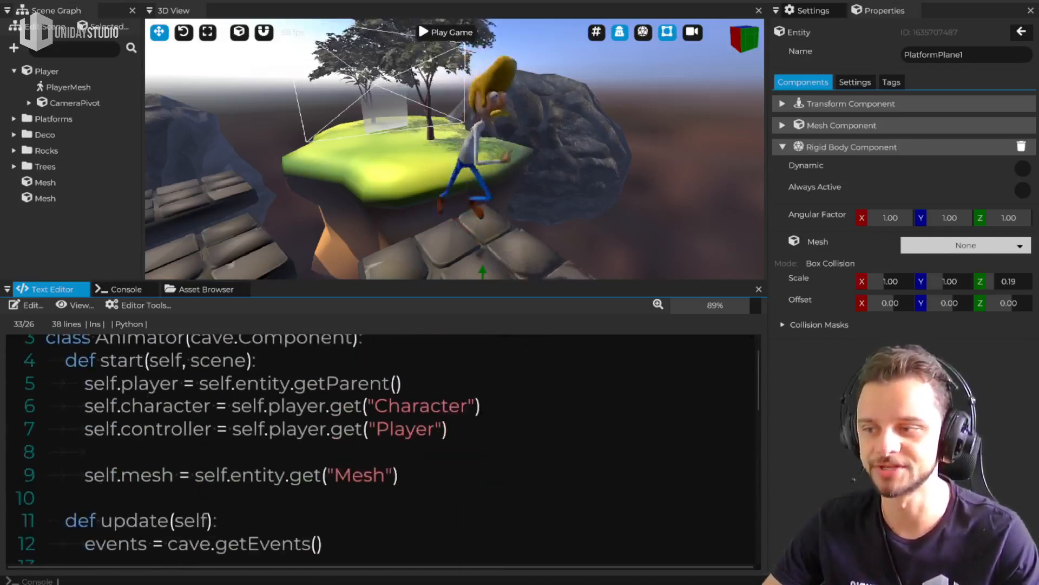
{"action": "scroll", "coordinate": [379, 450], "scroll_direction": "down", "scroll_amount": 3}
{"action": "scroll", "coordinate": [379, 449], "scroll_direction": "up", "scroll_amount": 4}
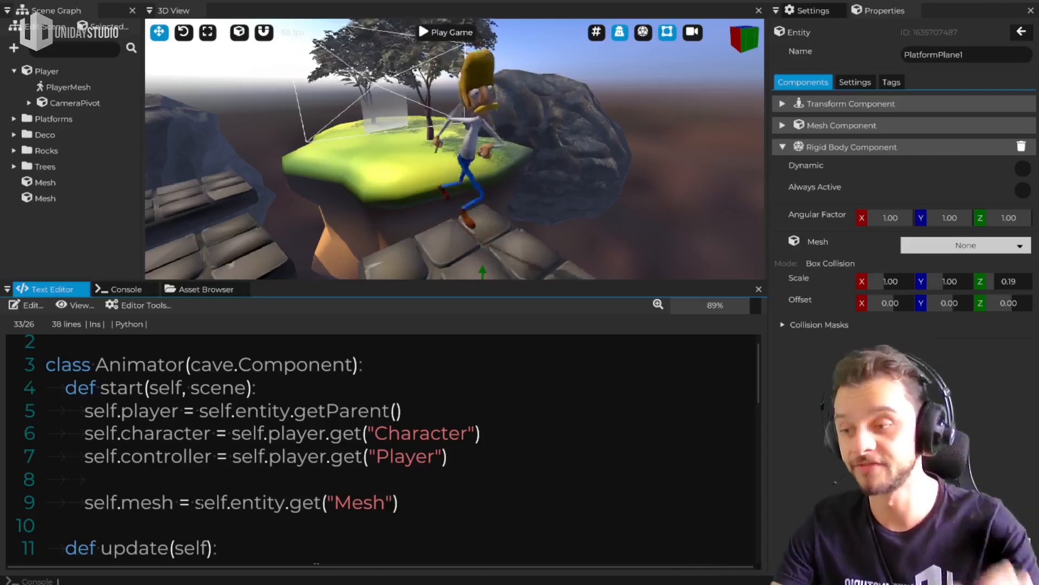
{"action": "scroll", "coordinate": [379, 466], "scroll_direction": "up", "scroll_amount": 1}
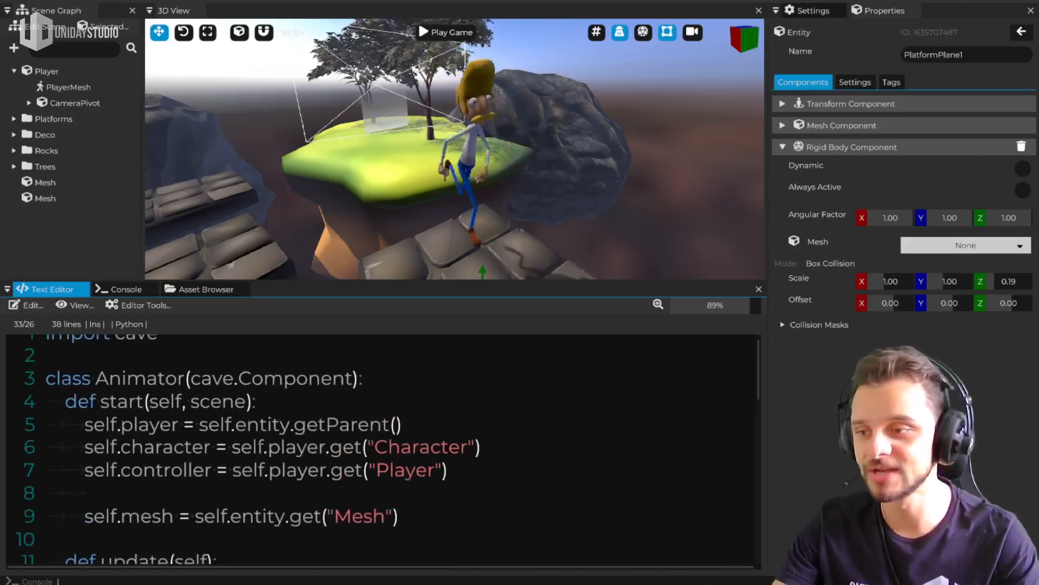
Compare the start method's getParent and get calls with the Player entity's components and PlayerMesh's expanded Mesh component
{"action": "left_click", "coordinate": [67, 87]}
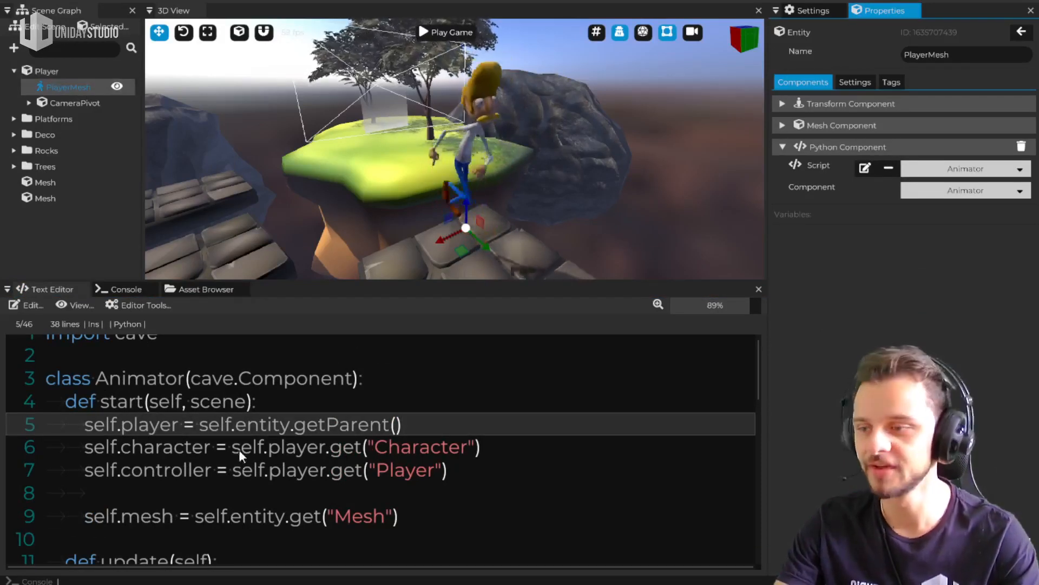
{"action": "left_click", "coordinate": [363, 425]}
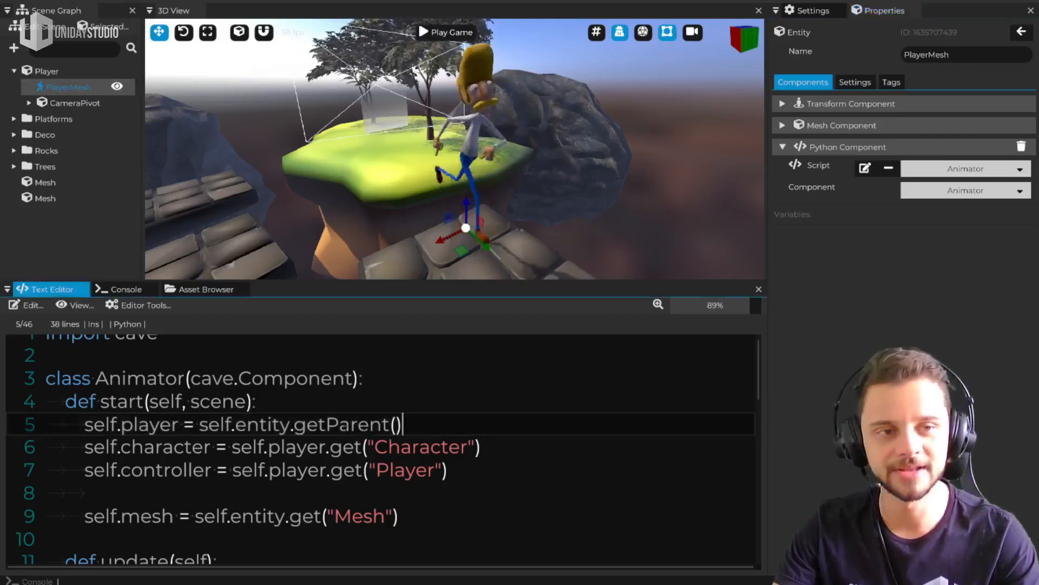
{"action": "scroll", "coordinate": [379, 449], "scroll_direction": "down", "scroll_amount": 1}
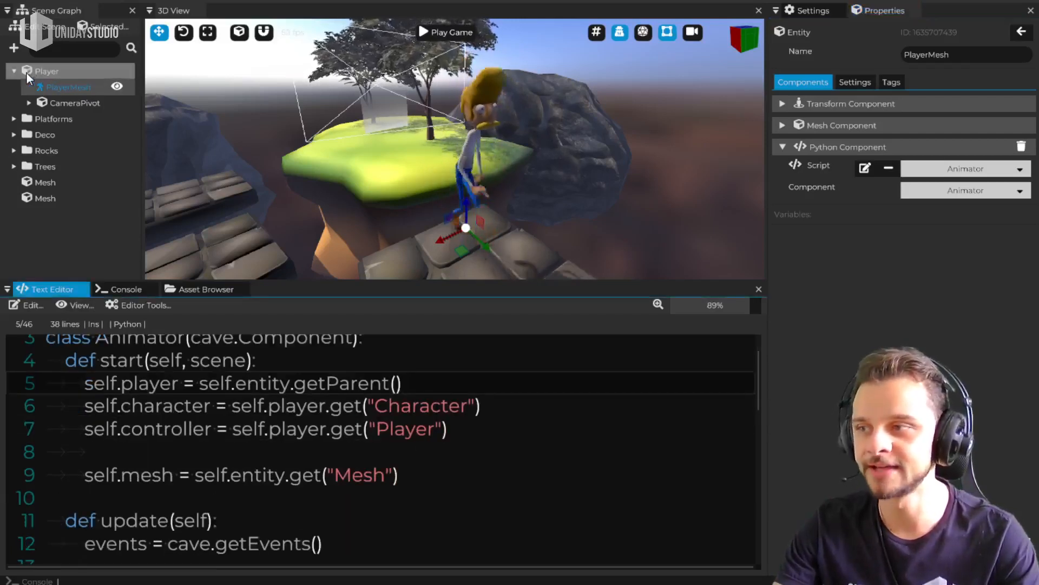
{"action": "left_click", "coordinate": [43, 73]}
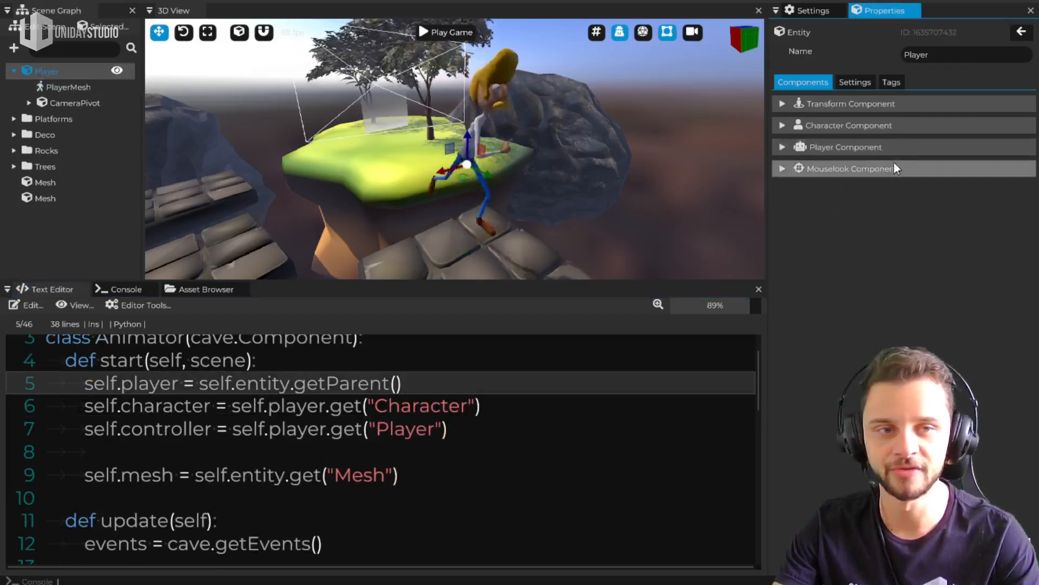
{"action": "left_click", "coordinate": [286, 484]}
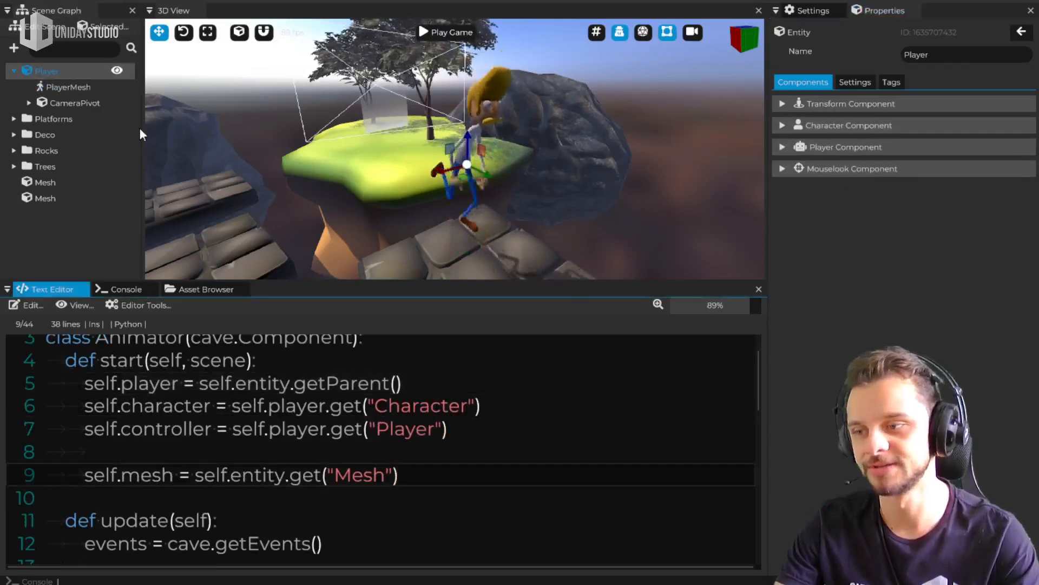
{"action": "left_click", "coordinate": [76, 88]}
{"action": "left_click", "coordinate": [853, 127]}
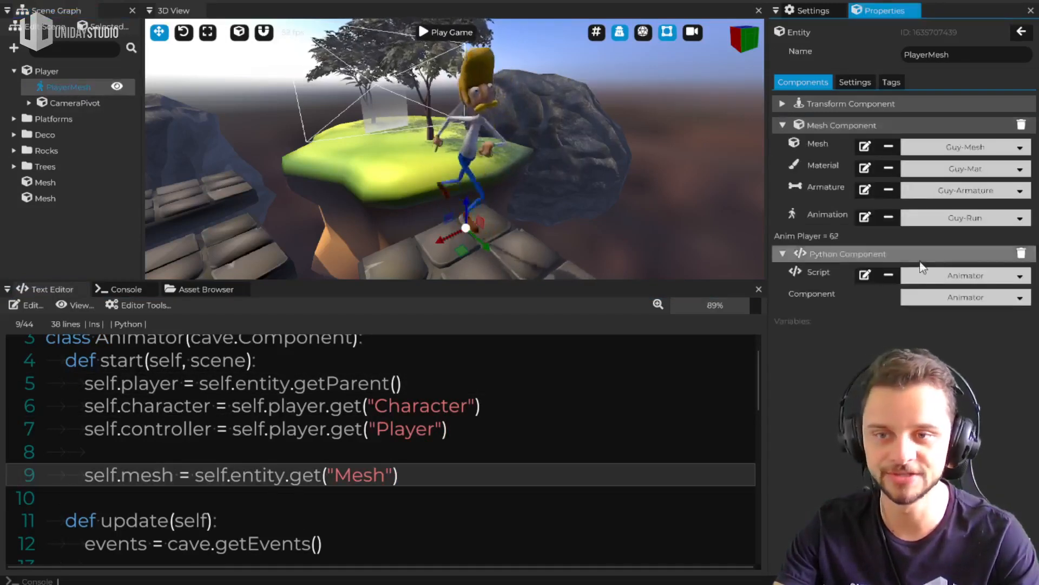
Examine the update method's isMoving check and the branches that set the run, walk and idle animations
{"action": "scroll", "coordinate": [316, 498], "scroll_direction": "down", "scroll_amount": 2}
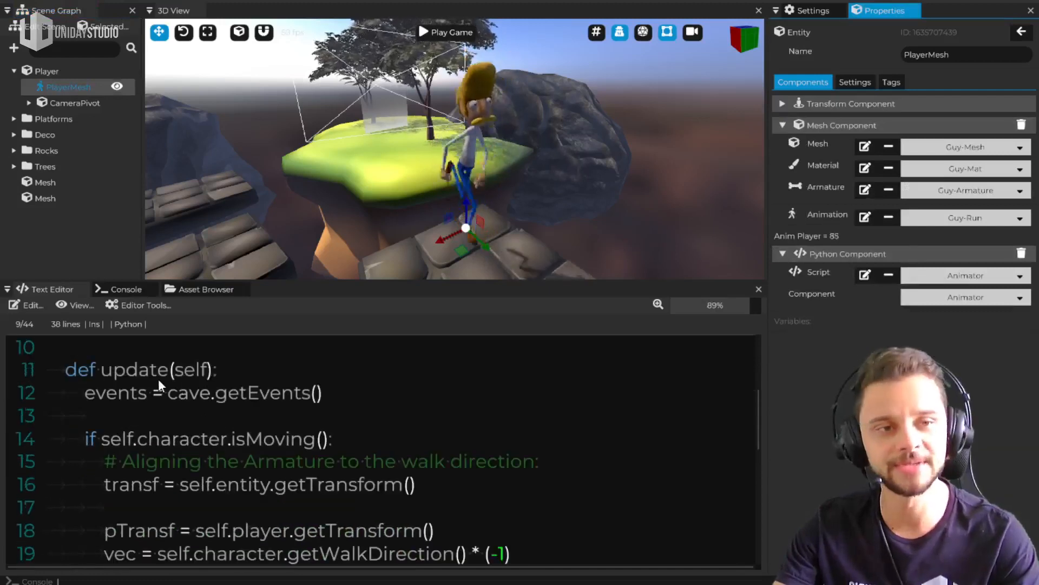
{"action": "scroll", "coordinate": [156, 379], "scroll_direction": "down", "scroll_amount": 1}
{"action": "scroll", "coordinate": [306, 443], "scroll_direction": "up", "scroll_amount": 1}
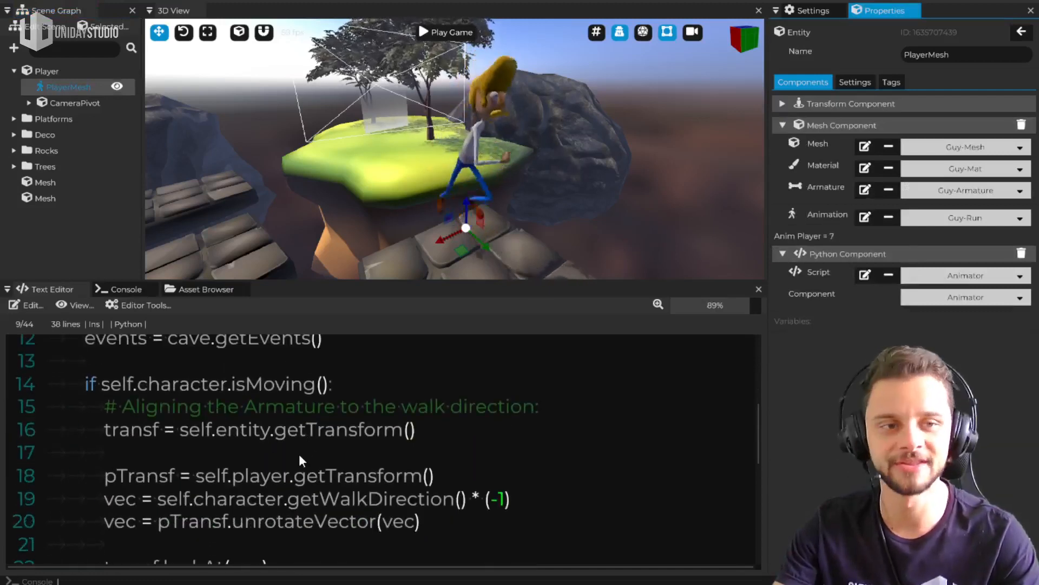
{"action": "scroll", "coordinate": [297, 460], "scroll_direction": "down", "scroll_amount": 1}
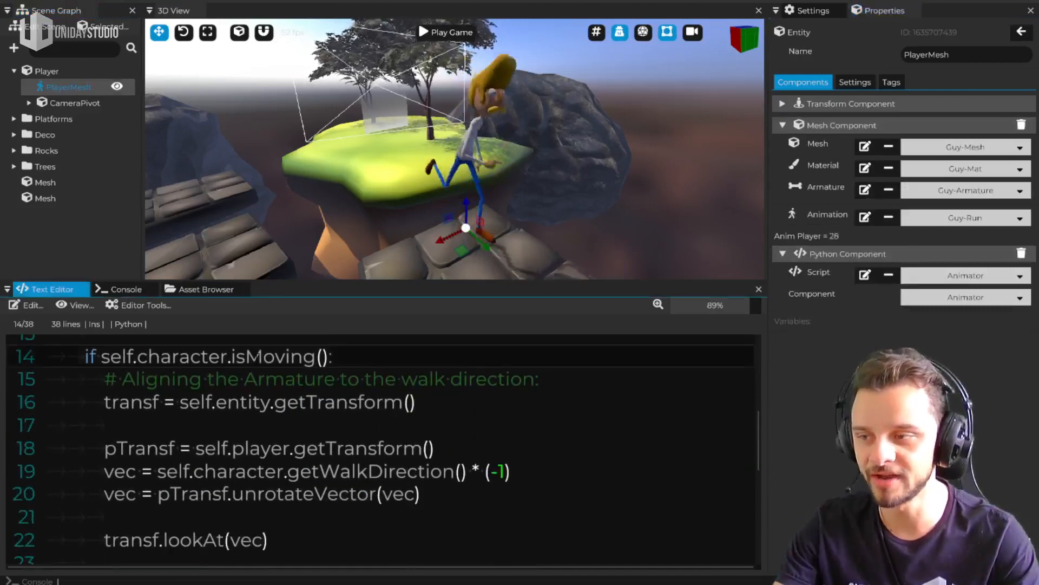
{"action": "triple_click", "coordinate": [277, 360]}
{"action": "scroll", "coordinate": [277, 360], "scroll_direction": "down", "scroll_amount": 7}
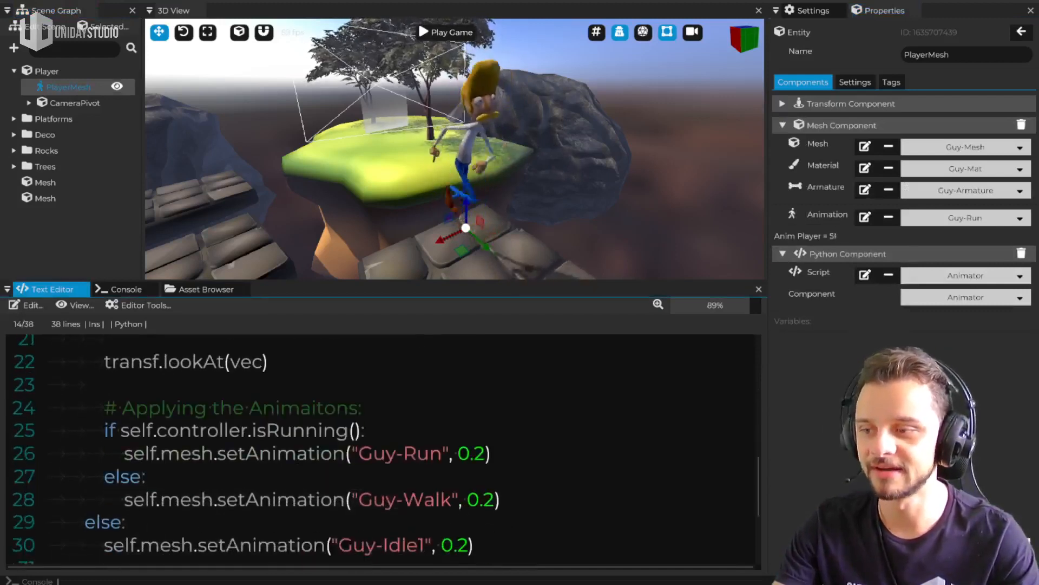
{"action": "scroll", "coordinate": [379, 450], "scroll_direction": "down", "scroll_amount": 2}
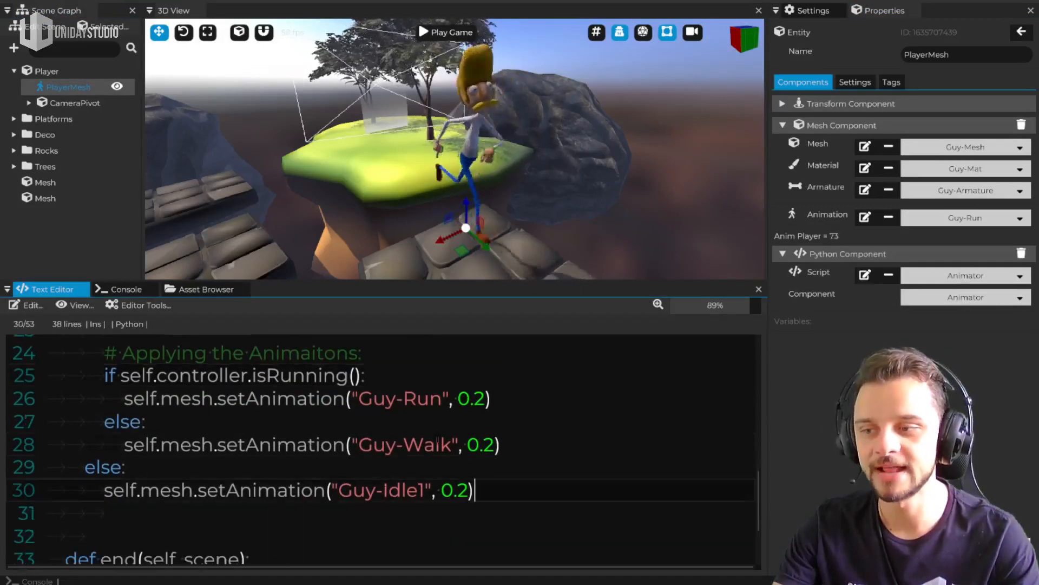
{"action": "left_click", "coordinate": [436, 461]}
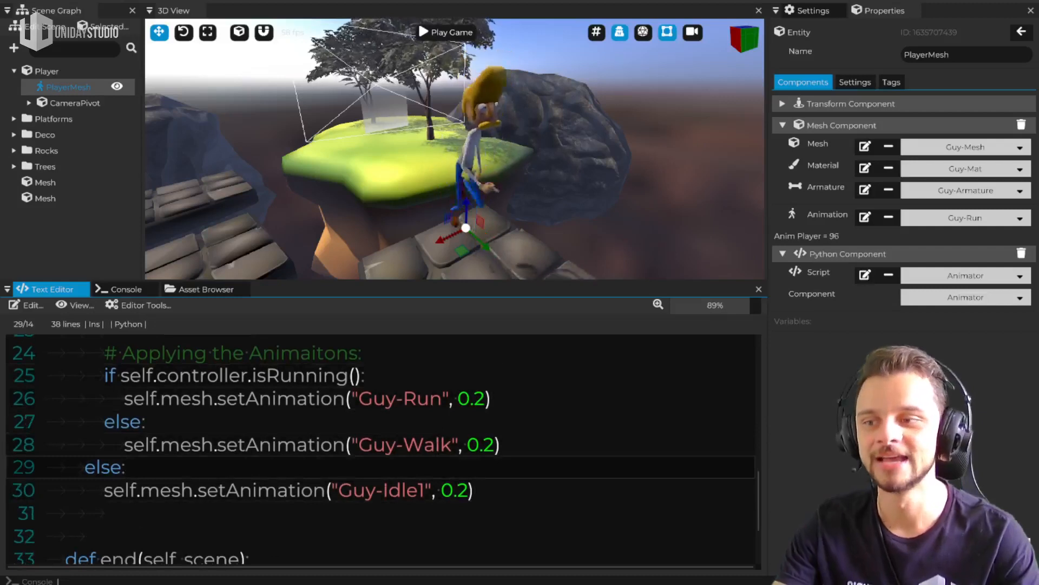
Review the walk-direction alignment code up to transf.lookAt(vec) and the animation calls, and return to the script's beginning
{"action": "scroll", "coordinate": [303, 460], "scroll_direction": "up", "scroll_amount": 8}
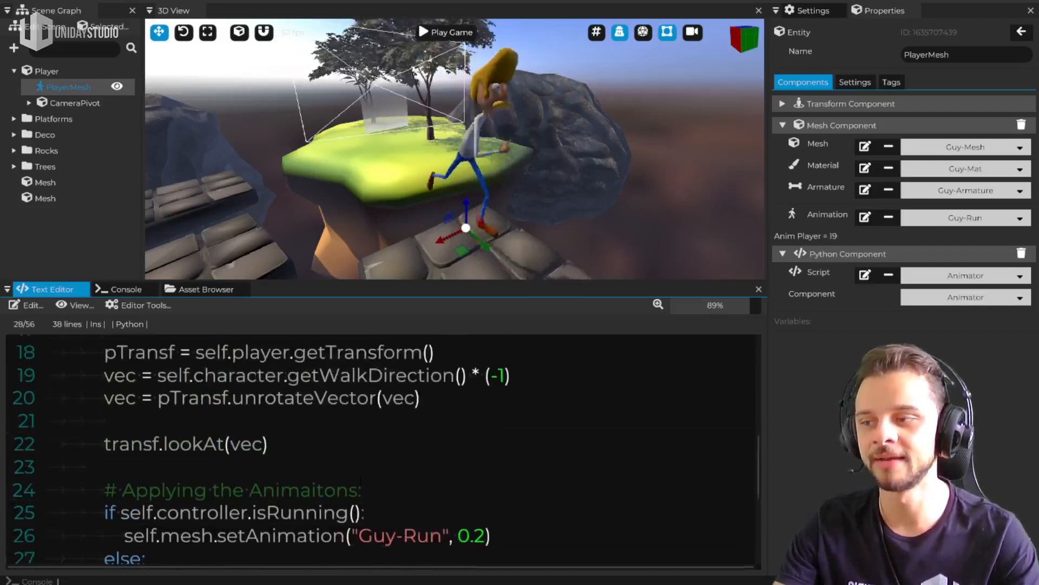
{"action": "left_click", "coordinate": [279, 486]}
{"action": "scroll", "coordinate": [379, 449], "scroll_direction": "up", "scroll_amount": 2}
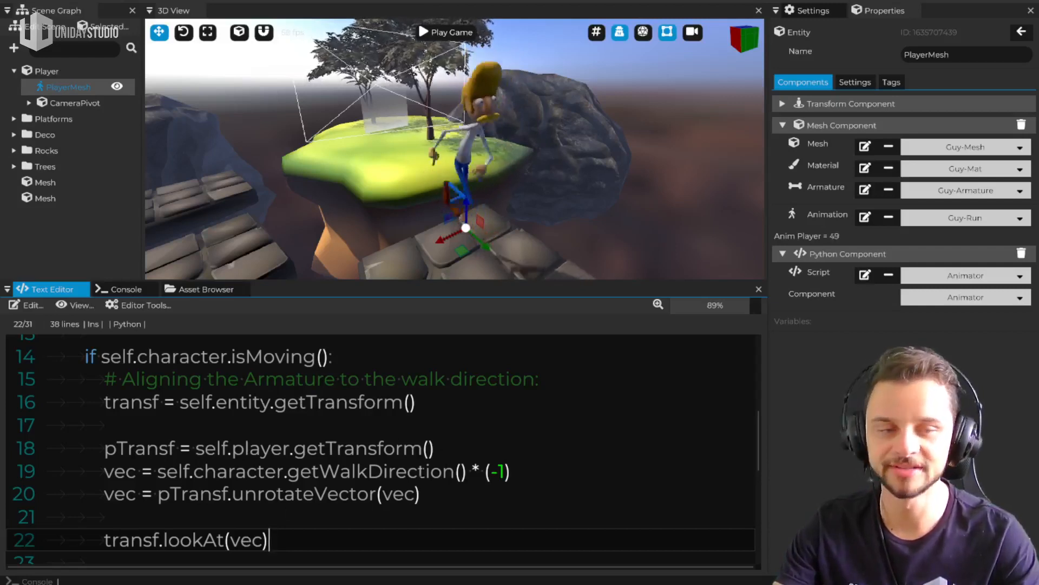
{"action": "scroll", "coordinate": [397, 503], "scroll_direction": "down", "scroll_amount": 1}
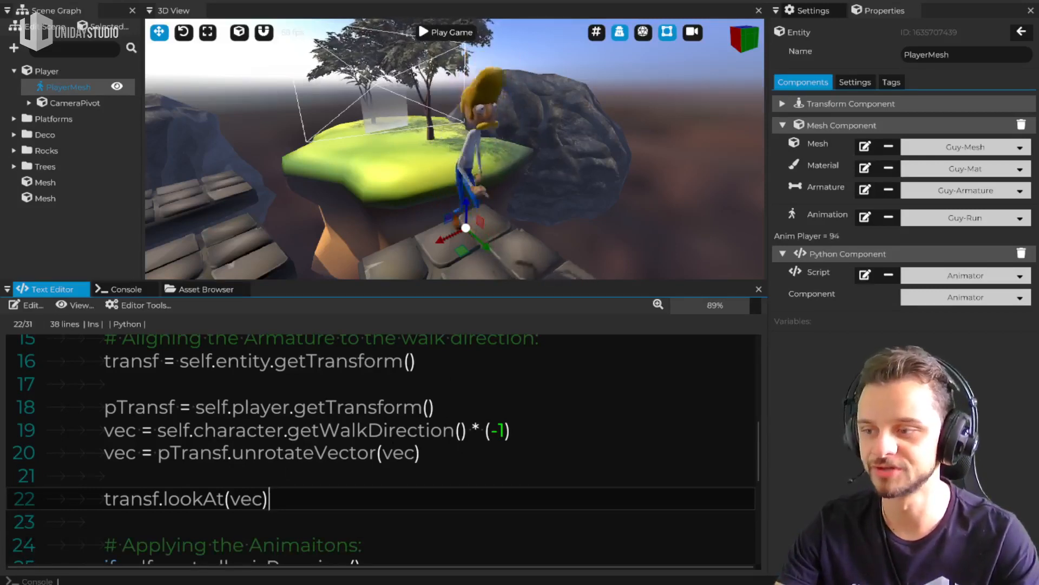
{"action": "scroll", "coordinate": [386, 448], "scroll_direction": "down", "scroll_amount": 5}
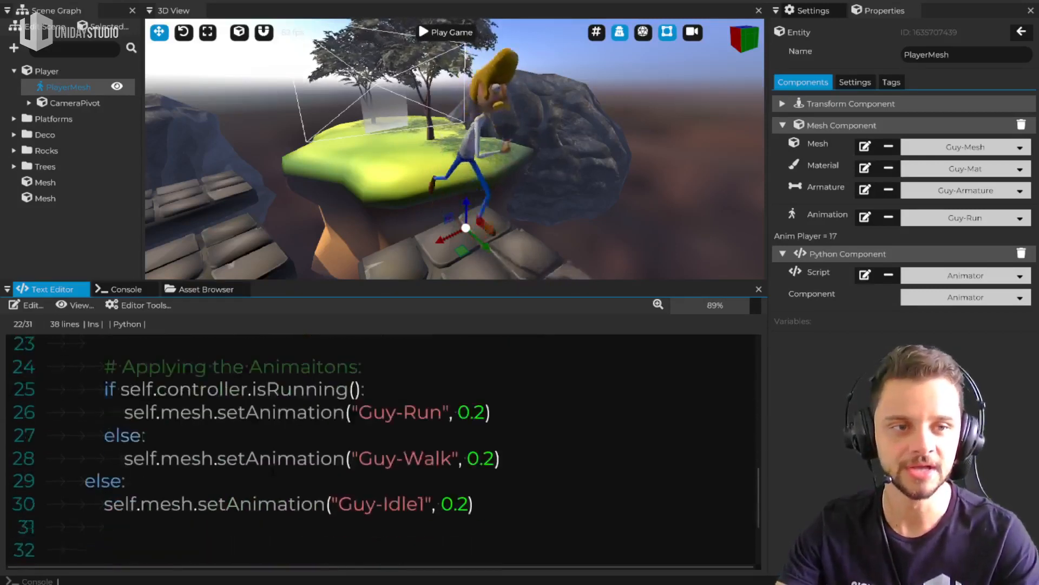
{"action": "scroll", "coordinate": [385, 449], "scroll_direction": "up", "scroll_amount": 3}
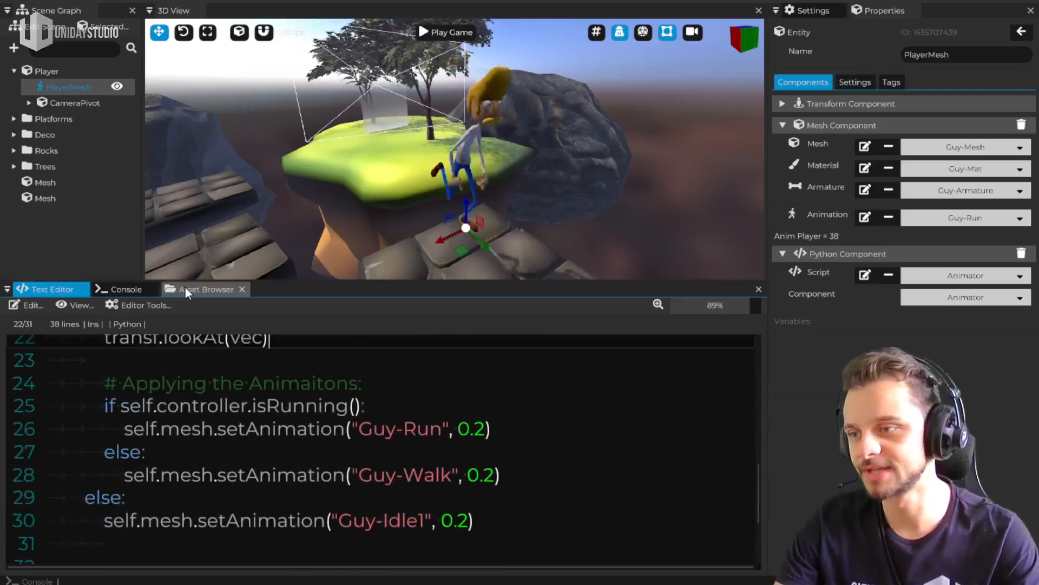
{"action": "scroll", "coordinate": [198, 353], "scroll_direction": "up", "scroll_amount": 10}
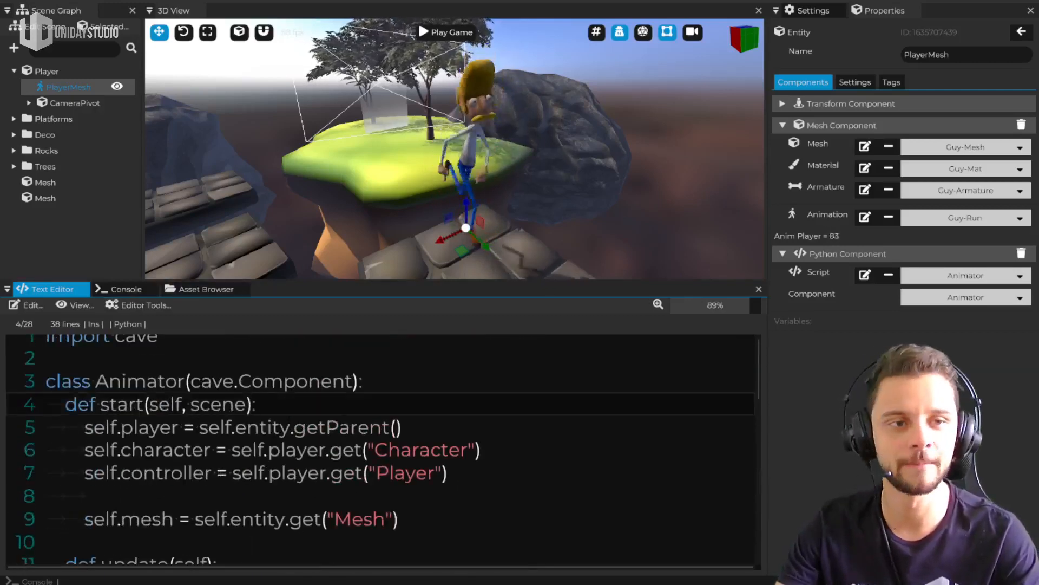
Add print("Subscribe!") as the first line of the Animator script's start method
{"action": "key", "text": "Return"}
{"action": "type", "text": "pr"}
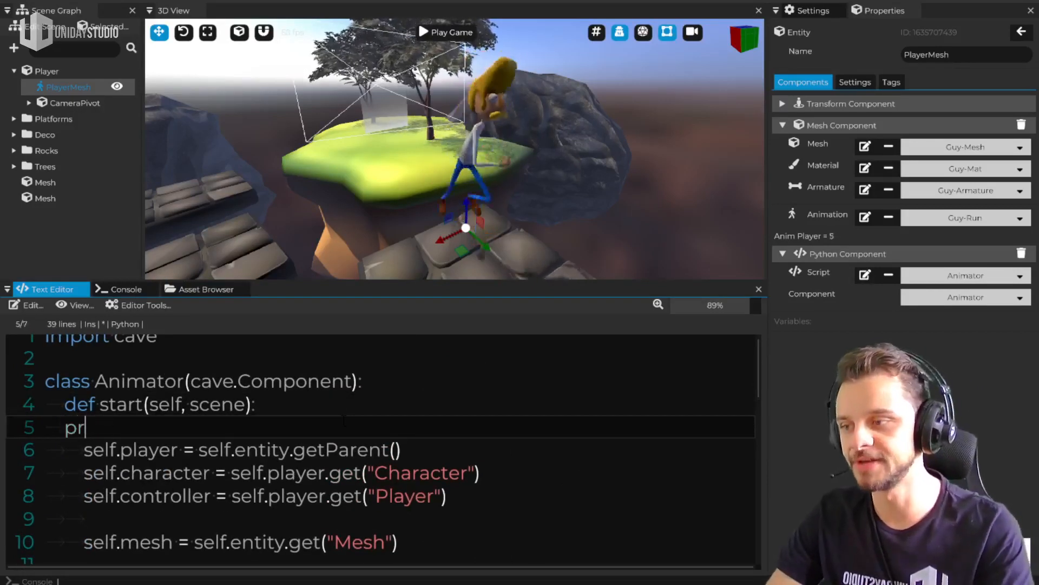
{"action": "type", "text": "print(\"SU"}
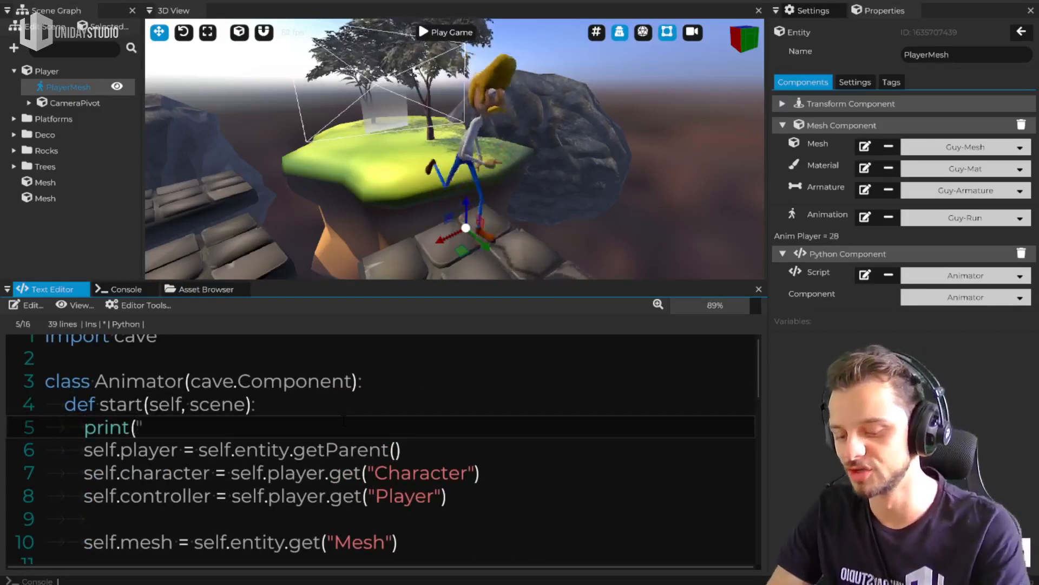
{"action": "key", "text": "BackSpace"}
{"action": "type", "text": "ubscr"}
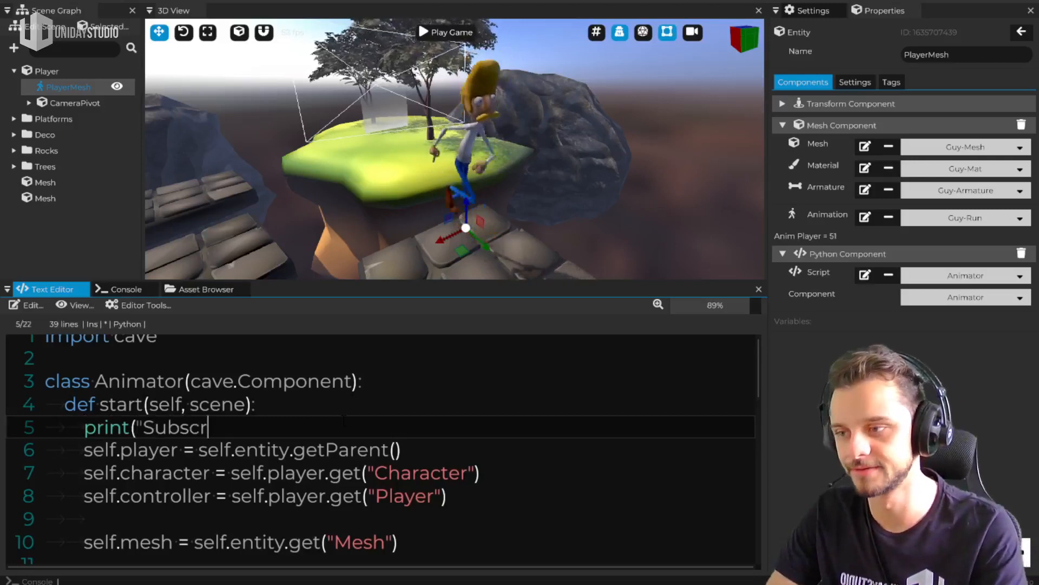
{"action": "type", "text": "ibe!\")"}
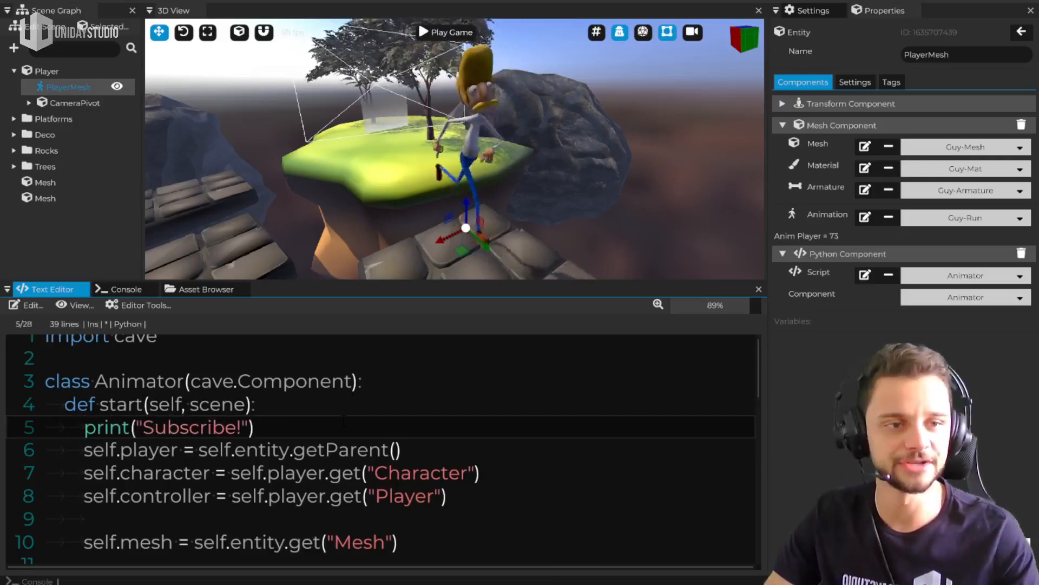
Show the console, enlarge the 3D view, and test-run the game to check the start method's print output
{"action": "left_click", "coordinate": [111, 290]}
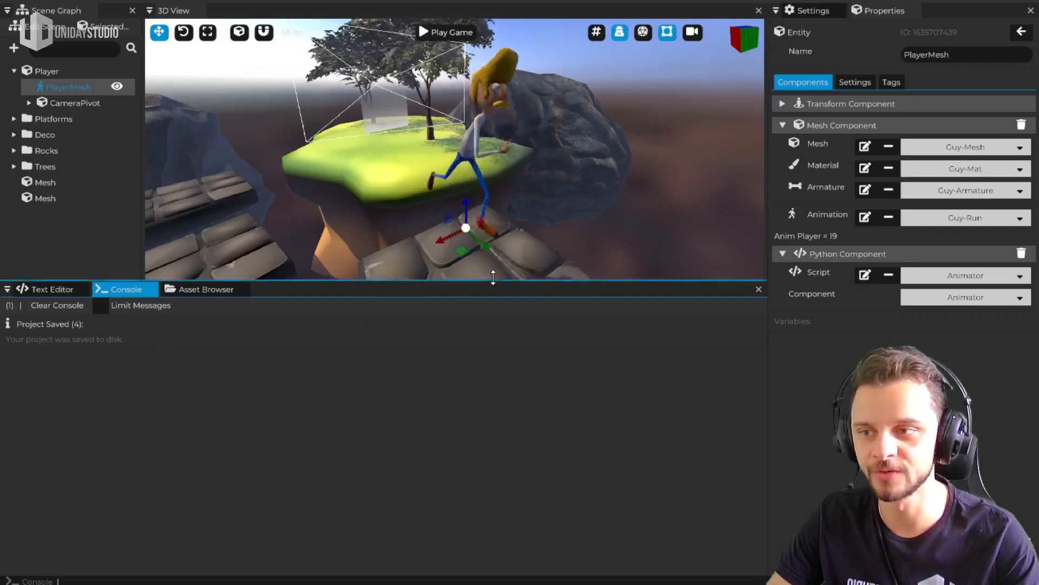
{"action": "left_click_drag", "start_coordinate": [492, 279], "coordinate": [492, 377]}
{"action": "left_click", "coordinate": [467, 120]}
{"action": "left_click", "coordinate": [450, 32]}
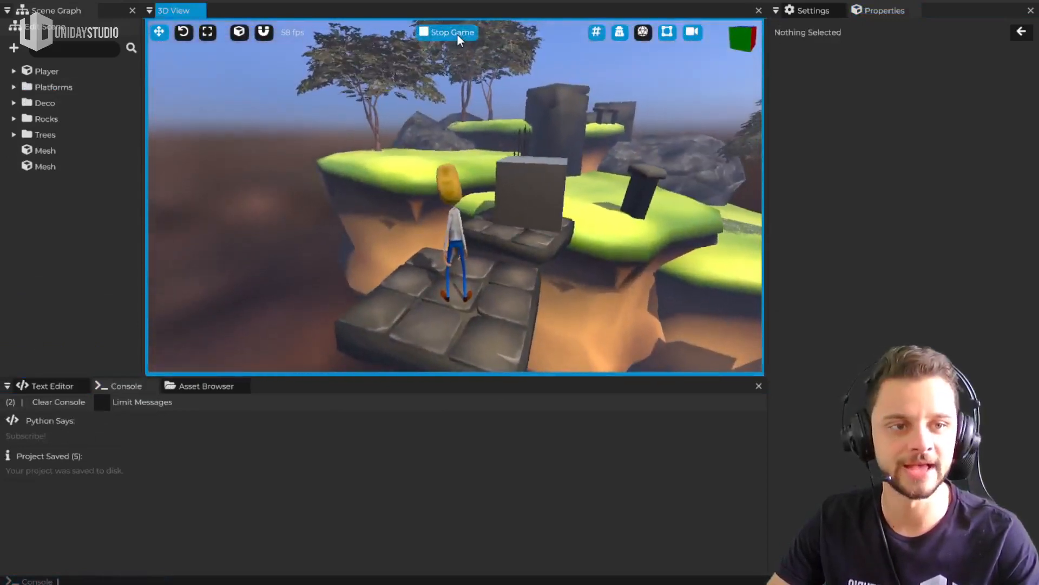
{"action": "key", "text": "Escape"}
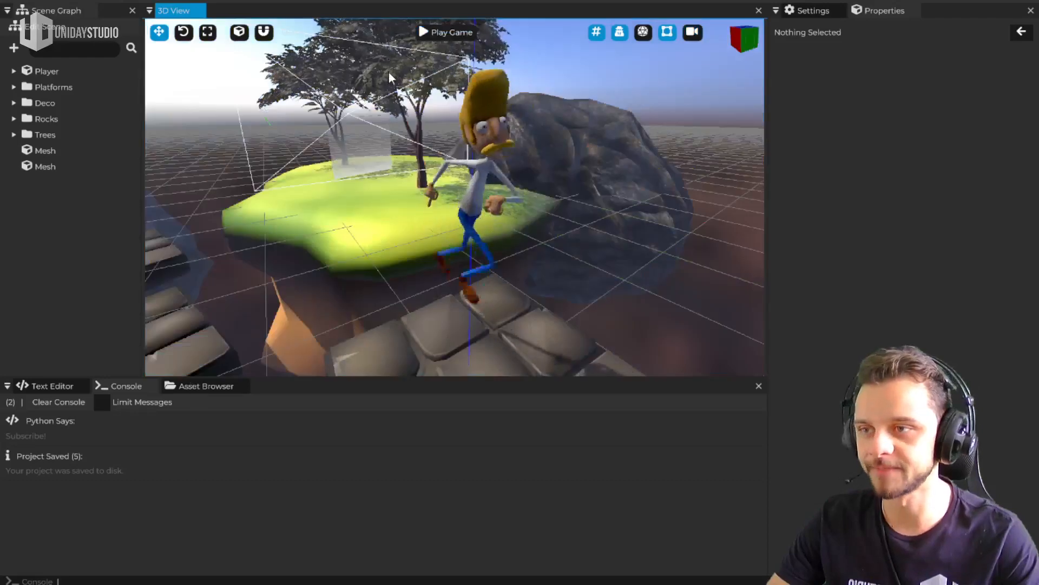
Add print("Hello, world!") as the first line of the Animator script's update method
{"action": "left_click", "coordinate": [57, 386]}
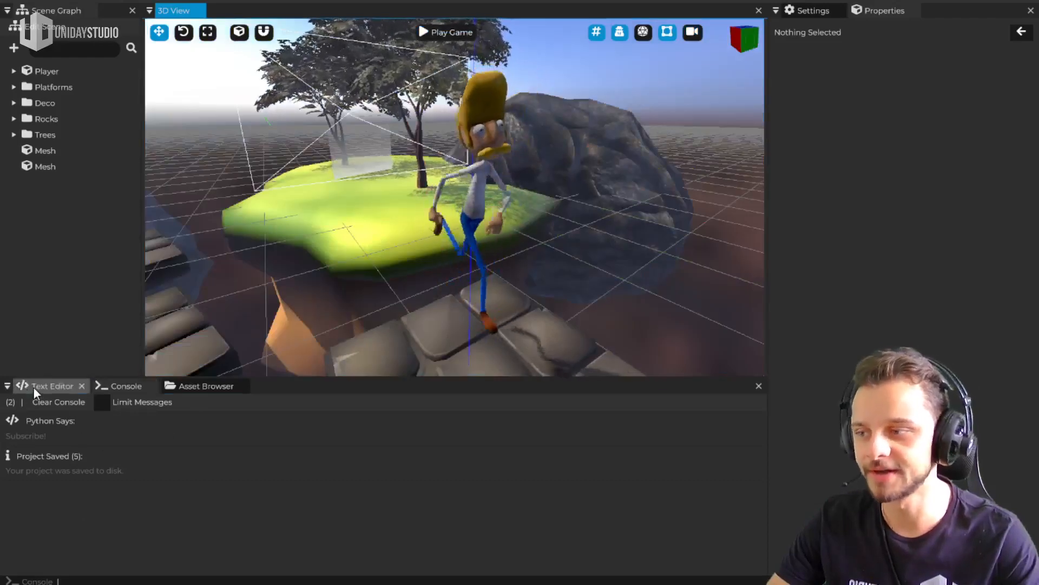
{"action": "scroll", "coordinate": [210, 489], "scroll_direction": "down", "scroll_amount": 4}
{"action": "scroll", "coordinate": [221, 502], "scroll_direction": "up", "scroll_amount": 3}
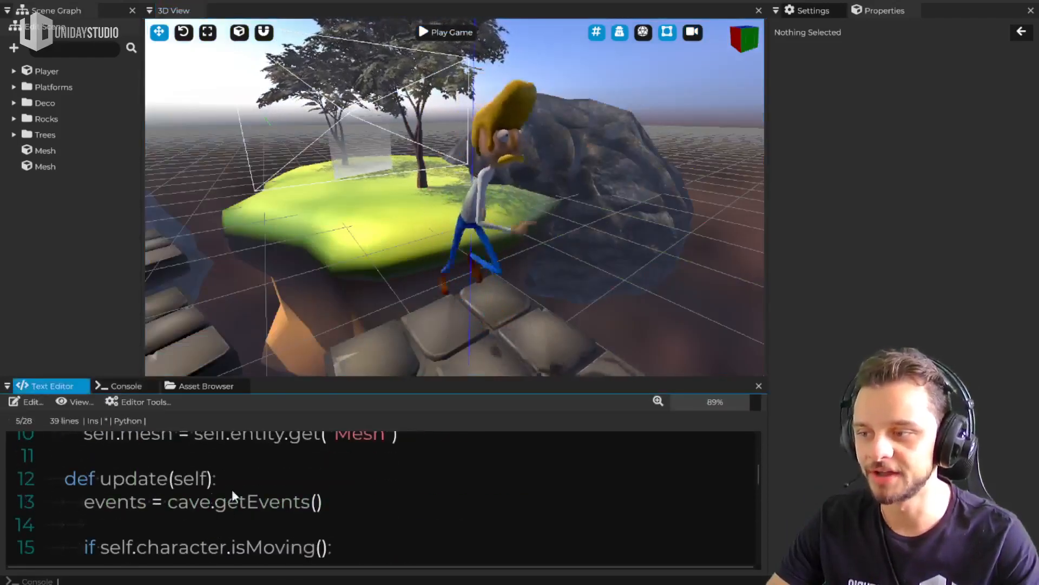
{"action": "left_click", "coordinate": [248, 480]}
{"action": "key", "text": "Return"}
{"action": "type", "text": "pri"}
{"action": "key", "text": "BackSpace"}
{"action": "key", "text": "BackSpace"}
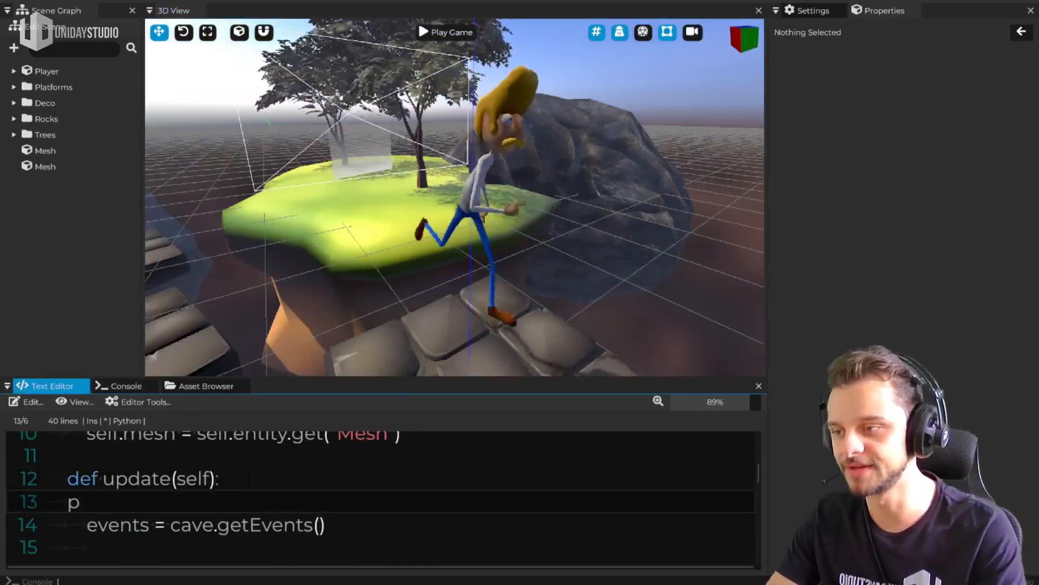
{"action": "key", "text": "BackSpace"}
{"action": "key", "text": "Tab"}
{"action": "type", "text": "print(\"He"}
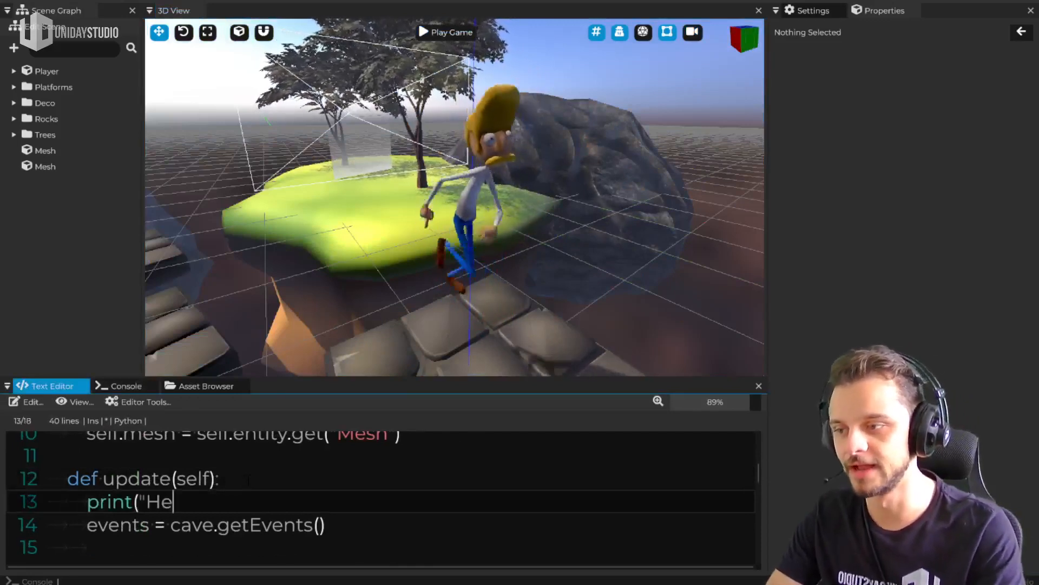
{"action": "type", "text": "llo, world!\")"}
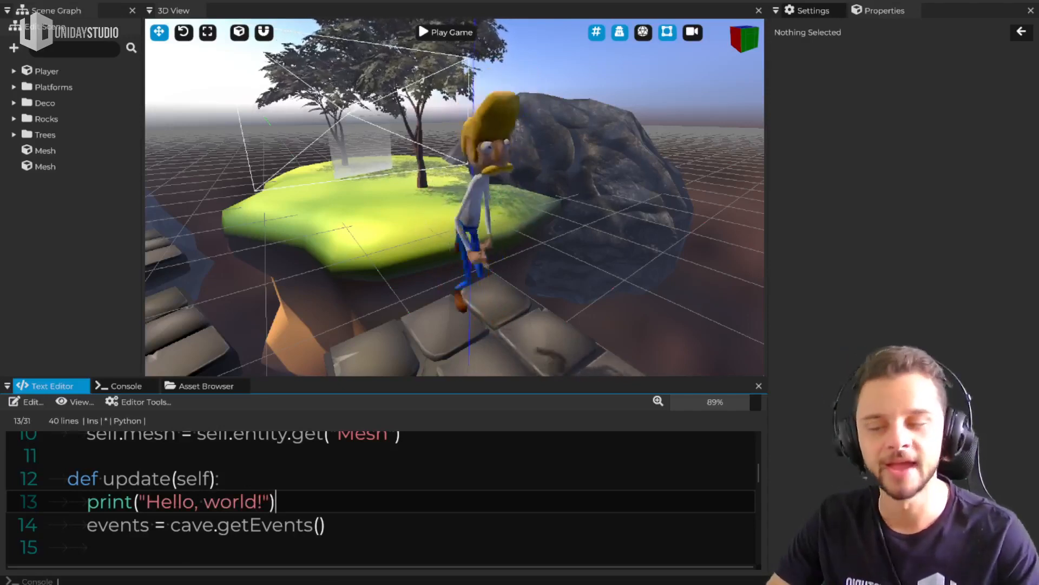
Run the game with the console shown to check the update method's print output
{"action": "left_click", "coordinate": [111, 386]}
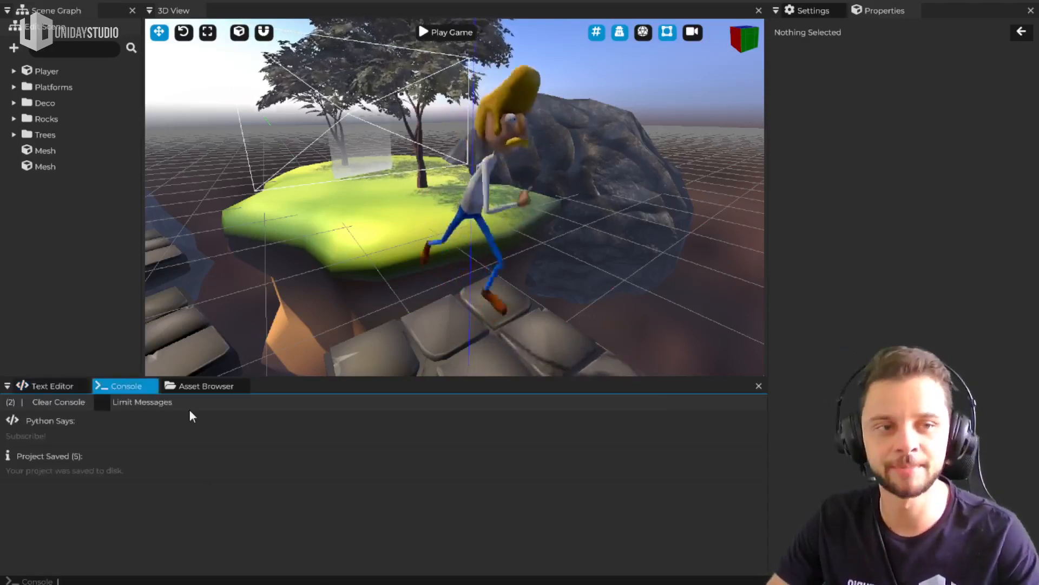
{"action": "left_click", "coordinate": [447, 35]}
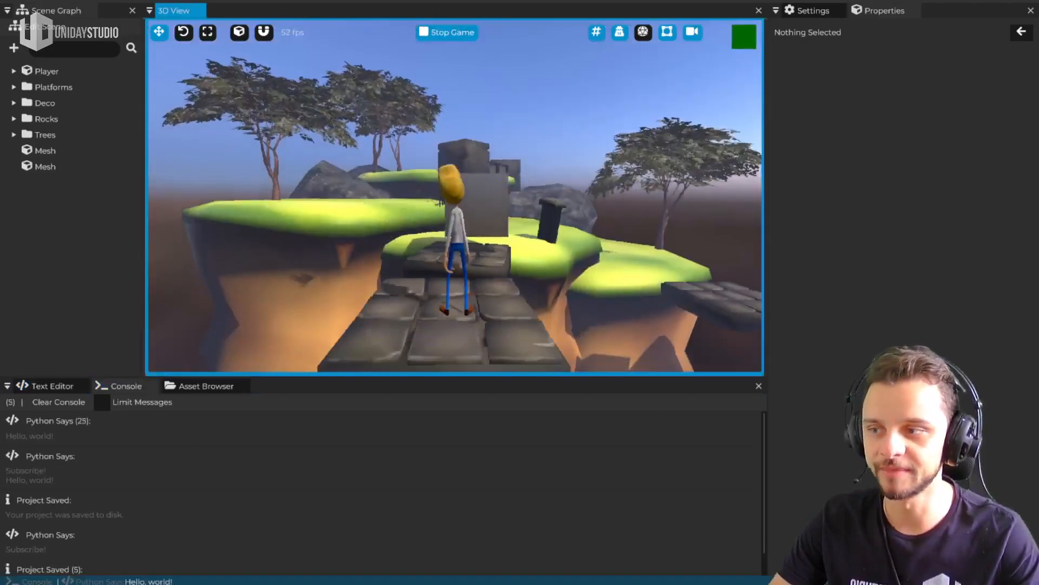
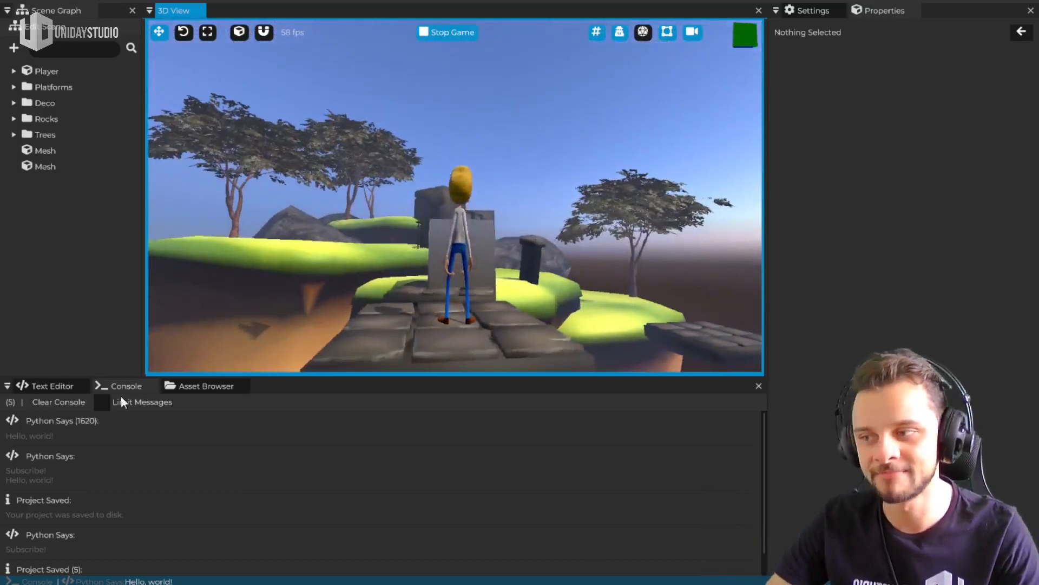
Stop the running game, try the Limit Messages option, and clear the console
{"action": "key", "text": "Escape"}
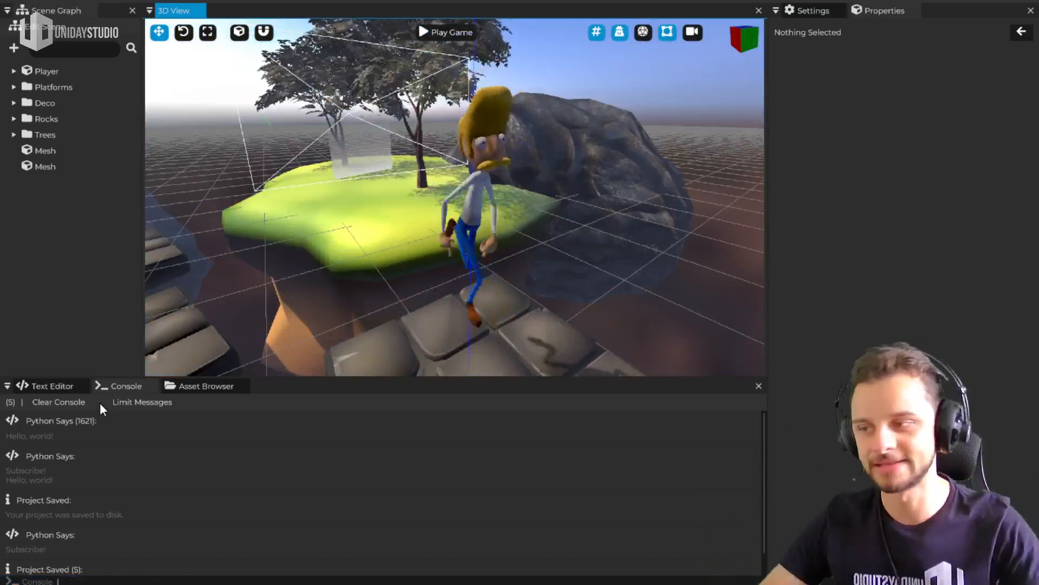
{"action": "left_click", "coordinate": [103, 402]}
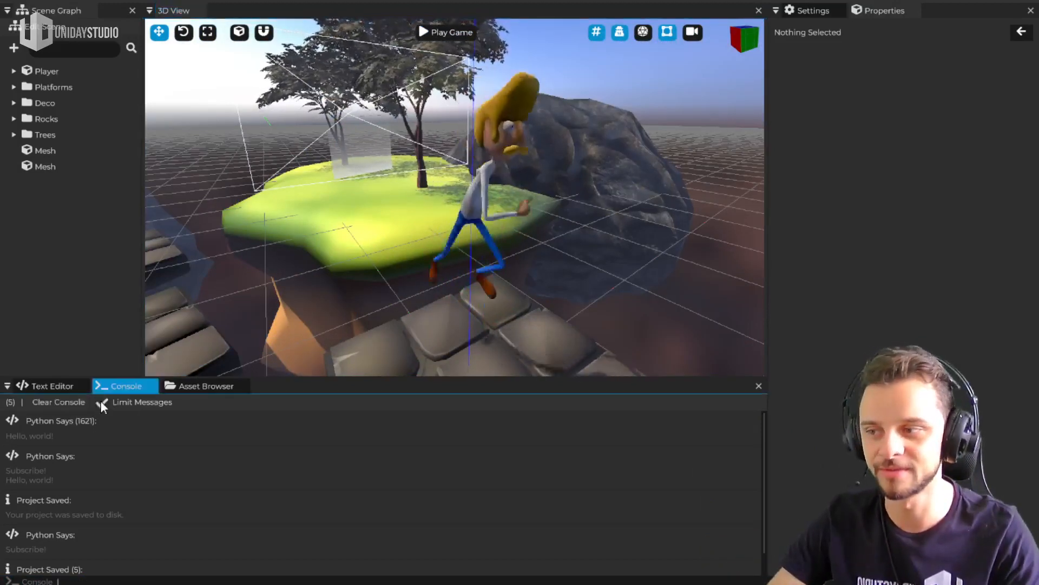
{"action": "left_click", "coordinate": [77, 401]}
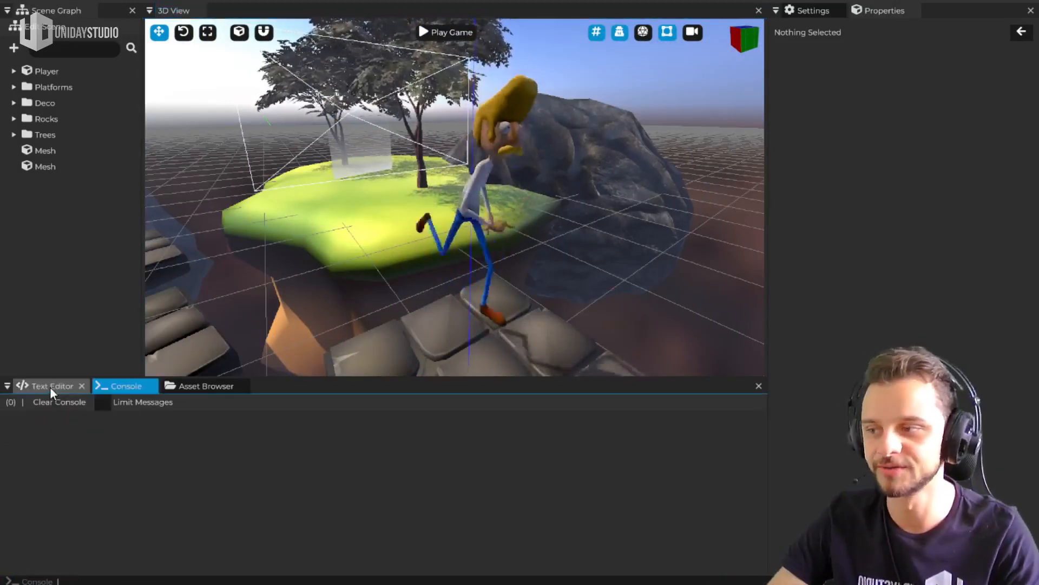
Open the scene named Scene from the project's root assets and look around its cube and plane
{"action": "left_click", "coordinate": [49, 386]}
{"action": "left_click", "coordinate": [179, 387]}
{"action": "mouse_move", "coordinate": [461, 206]}
{"action": "middle_mouse_down"}
{"action": "mouse_move", "coordinate": [500, 194]}
{"action": "mouse_move", "coordinate": [458, 195]}
{"action": "middle_mouse_up"}
{"action": "left_click", "coordinate": [467, 208]}
{"action": "scroll", "coordinate": [500, 194], "scroll_direction": "down", "scroll_amount": 3}
{"action": "double_click", "coordinate": [264, 433]}
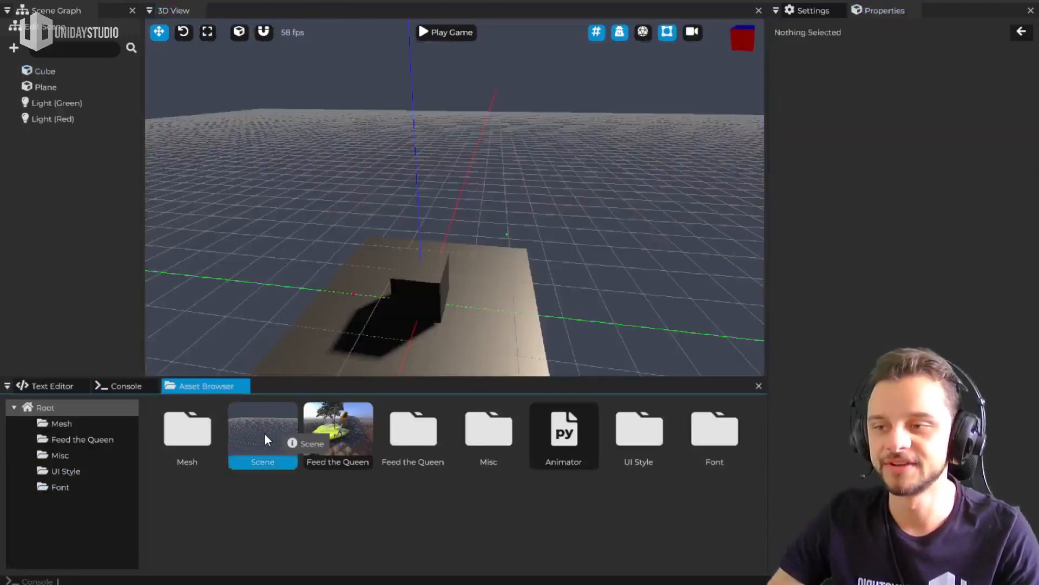
{"action": "mouse_move", "coordinate": [455, 198]}
{"action": "right_mouse_down"}
{"action": "mouse_move", "coordinate": [511, 163]}
{"action": "mouse_move", "coordinate": [460, 161]}
{"action": "mouse_move", "coordinate": [452, 172]}
{"action": "mouse_move", "coordinate": [464, 188]}
{"action": "mouse_move", "coordinate": [455, 189]}
{"action": "right_mouse_up"}
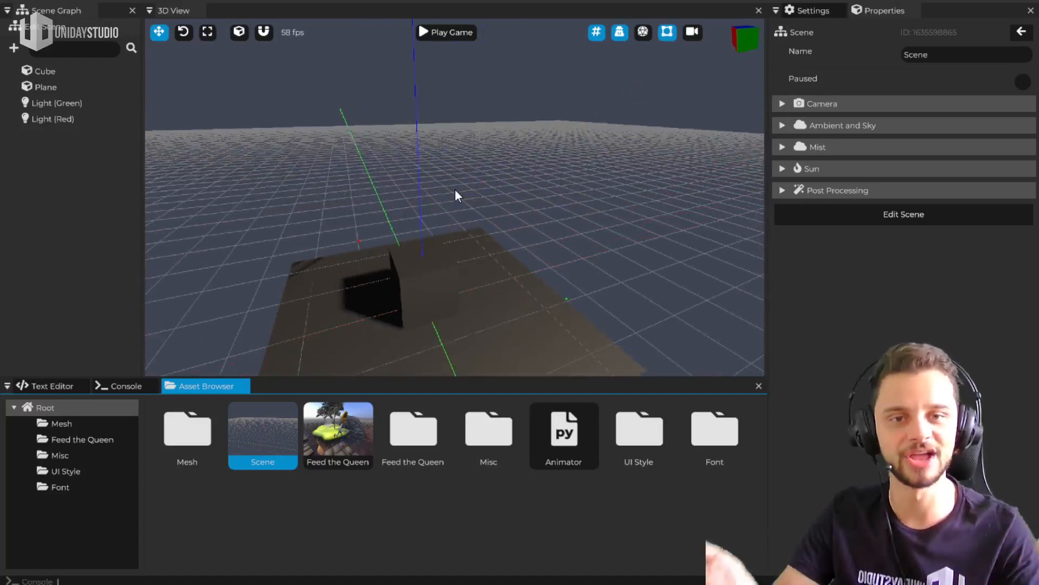
{"action": "right_click_drag", "start_coordinate": [487, 229], "coordinate": [454, 190]}
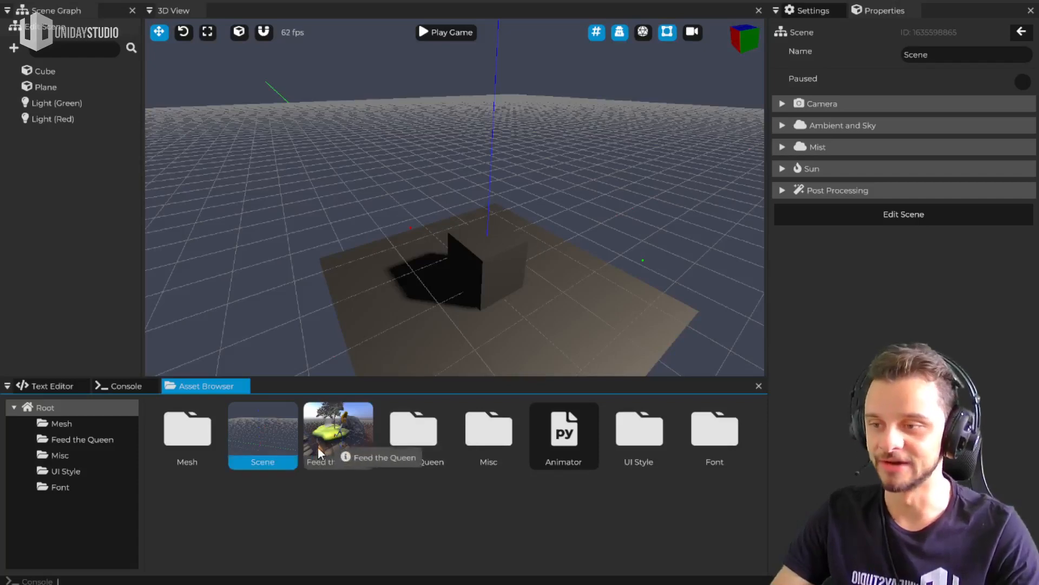
Reopen the Feed the Queen scene and hide the grid for a clear look at the islands
{"action": "double_click", "coordinate": [342, 443]}
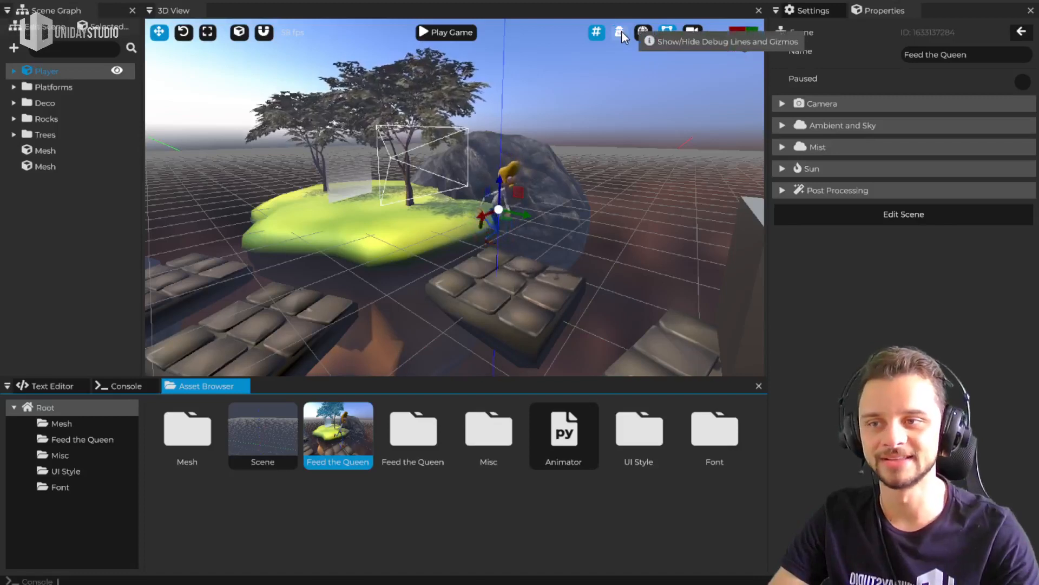
{"action": "left_click", "coordinate": [596, 32]}
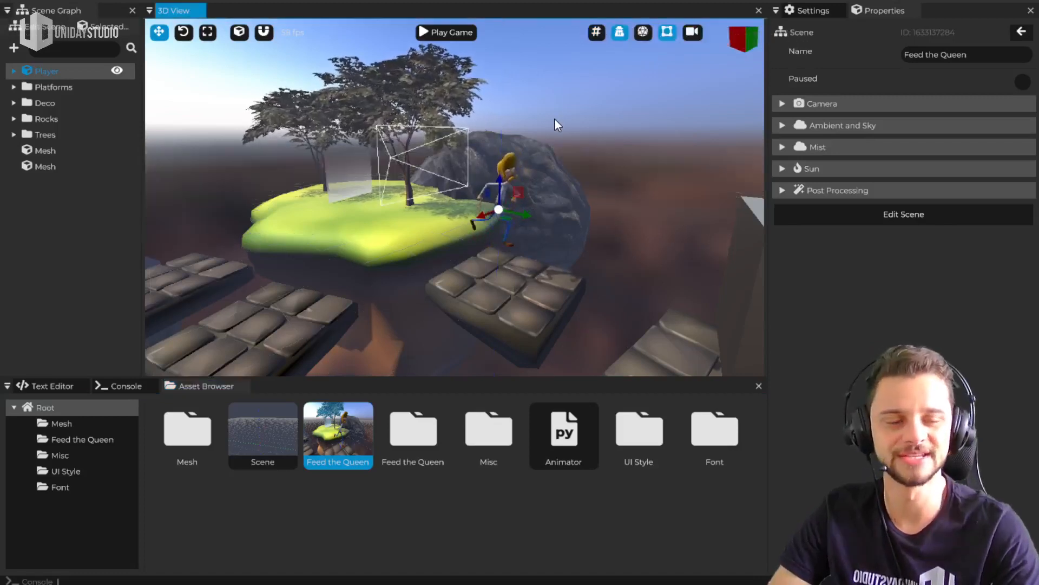
{"action": "right_click_drag", "start_coordinate": [524, 129], "coordinate": [477, 146]}
{"action": "key", "text": "s"}
{"action": "key", "text": "w"}
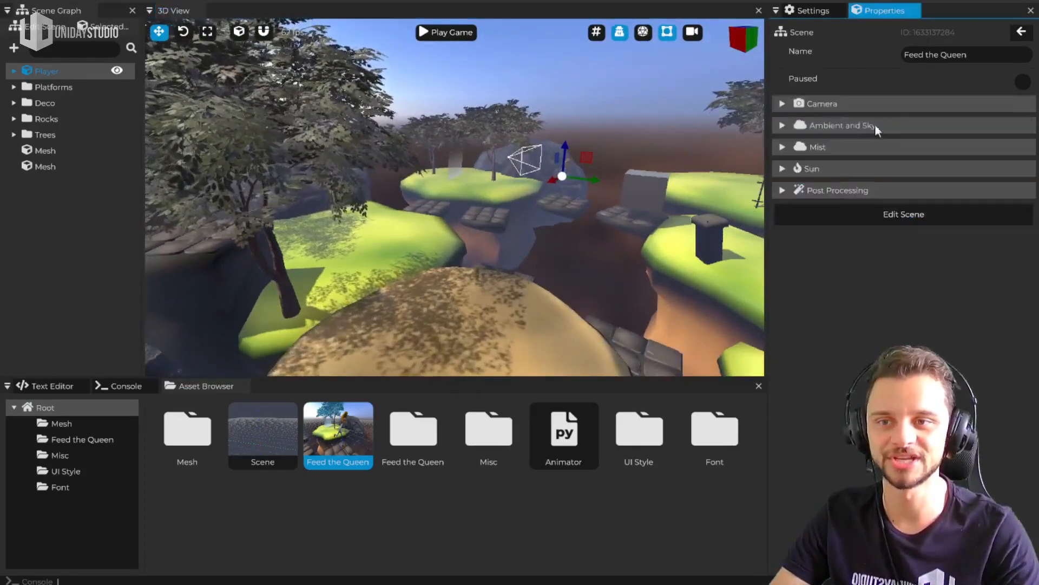
Toggle Apply Shading off and on in the scene's Ambient and Sky settings, and turn off Use Ambient
{"action": "left_click", "coordinate": [877, 125]}
{"action": "left_click", "coordinate": [1024, 151]}
{"action": "left_click", "coordinate": [1025, 151]}
{"action": "left_click", "coordinate": [1023, 171]}
{"action": "left_click", "coordinate": [1023, 173]}
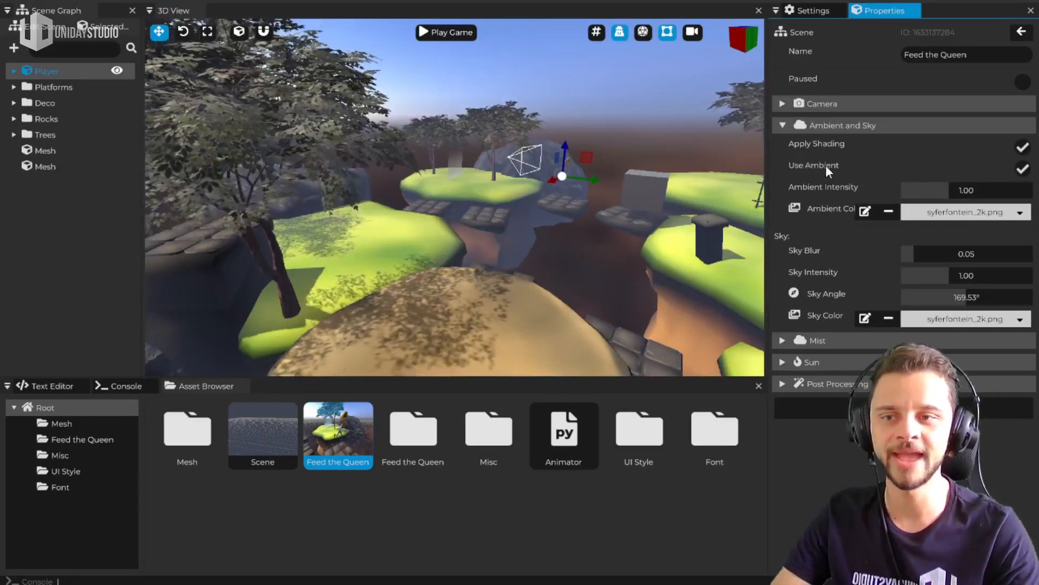
{"action": "left_click", "coordinate": [1023, 171]}
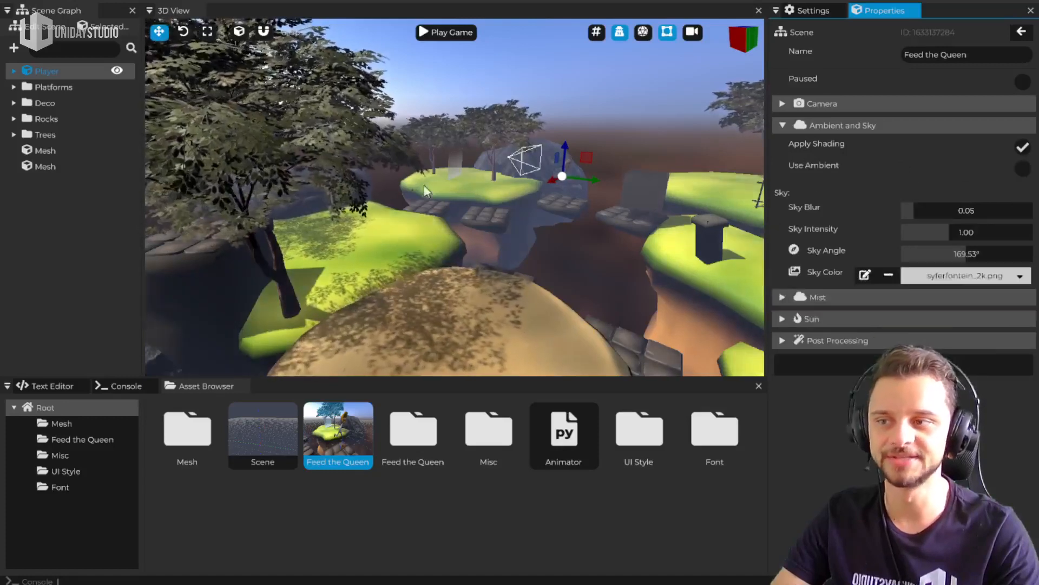
Disable the scene's Use Mist and Apply Shading options
{"action": "left_click", "coordinate": [816, 298]}
{"action": "left_click", "coordinate": [1021, 318]}
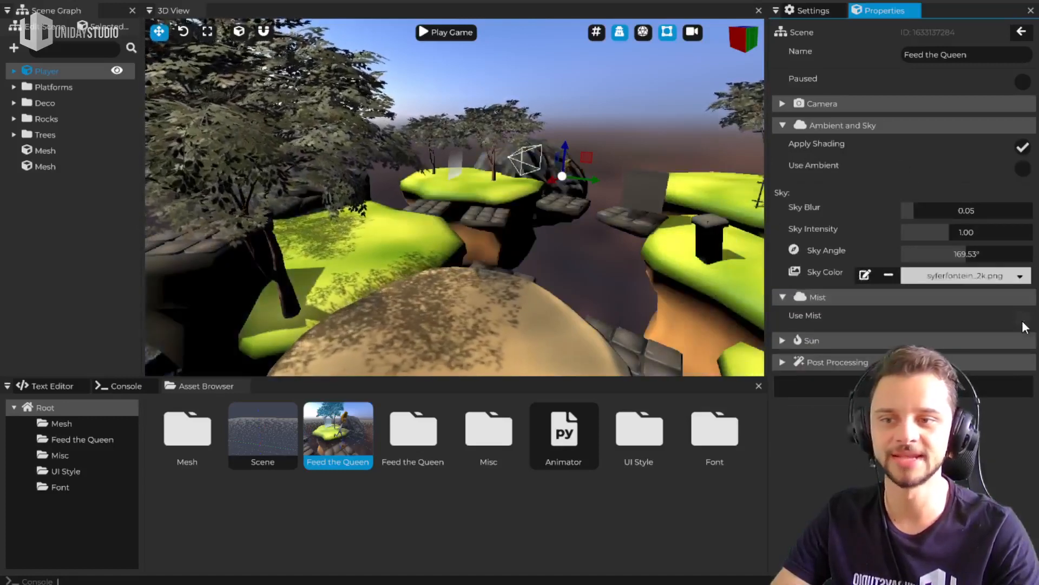
{"action": "left_click", "coordinate": [1023, 150]}
Fly around the islands, trees and rocks to examine the scene without shading, ambient light and mist
{"action": "key", "text": "w"}
{"action": "right_click_drag", "start_coordinate": [571, 216], "coordinate": [455, 191]}
{"action": "key", "text": "a"}
{"action": "key", "text": "s"}
{"action": "key", "text": "w"}
{"action": "key", "text": "d"}
{"action": "key", "text": "e"}
{"action": "key", "text": "w"}
{"action": "key", "text": "w"}
{"action": "key", "text": "s"}
{"action": "key", "text": "a"}
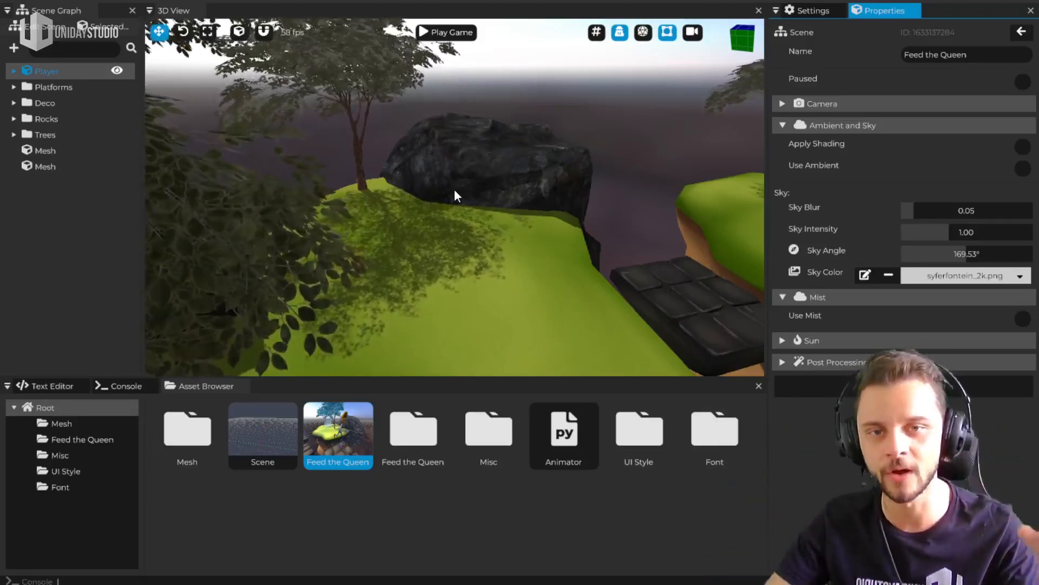
{"action": "mouse_move", "coordinate": [469, 187]}
{"action": "middle_mouse_down"}
{"action": "mouse_move", "coordinate": [628, 190]}
{"action": "mouse_move", "coordinate": [455, 195]}
{"action": "mouse_move", "coordinate": [433, 221]}
{"action": "mouse_move", "coordinate": [433, 178]}
{"action": "mouse_move", "coordinate": [400, 173]}
{"action": "mouse_move", "coordinate": [471, 196]}
{"action": "mouse_move", "coordinate": [479, 213]}
{"action": "mouse_move", "coordinate": [500, 219]}
{"action": "mouse_move", "coordinate": [460, 181]}
{"action": "mouse_move", "coordinate": [452, 157]}
{"action": "mouse_move", "coordinate": [466, 151]}
{"action": "mouse_move", "coordinate": [456, 196]}
{"action": "middle_mouse_up"}
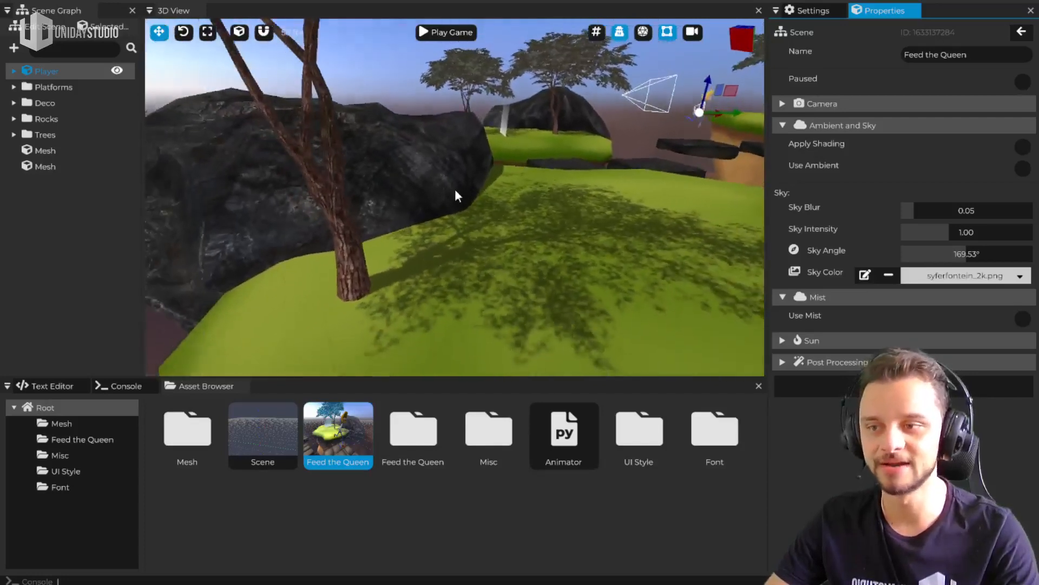
Expand the scene's Sun settings and turn off Cast Shadow
{"action": "left_click", "coordinate": [881, 339]}
{"action": "left_click", "coordinate": [802, 469]}
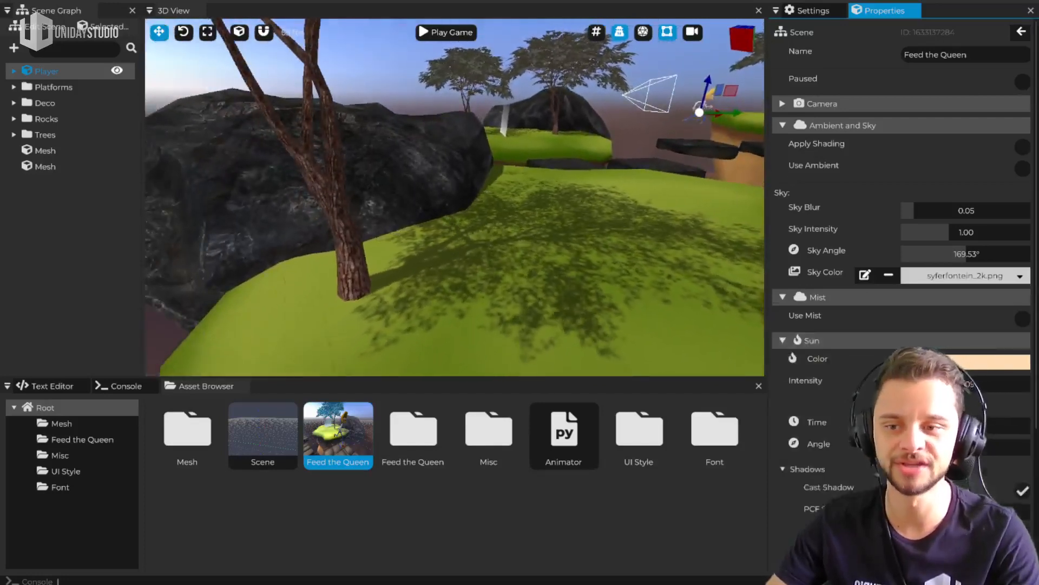
{"action": "scroll", "coordinate": [1017, 412], "scroll_direction": "down", "scroll_amount": 2}
{"action": "left_click", "coordinate": [1024, 406]}
{"action": "scroll", "coordinate": [1023, 409], "scroll_direction": "up", "scroll_amount": 2}
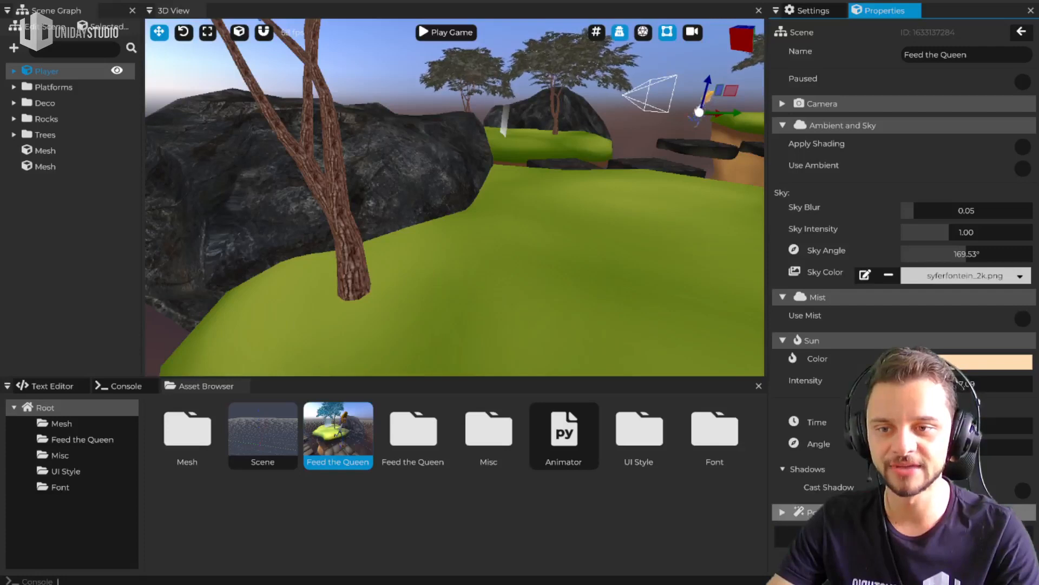
Turn Use Mist, Use Ambient, Apply Shading and the Sun's Cast Shadow back on, comparing the scene with and without ambient light
{"action": "left_click", "coordinate": [1023, 321]}
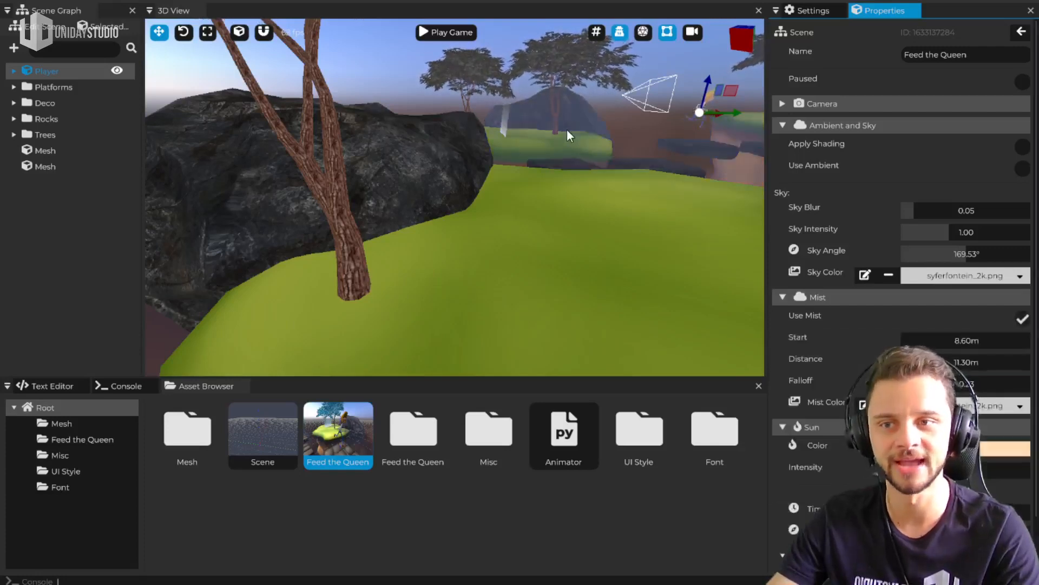
{"action": "left_click", "coordinate": [1022, 168]}
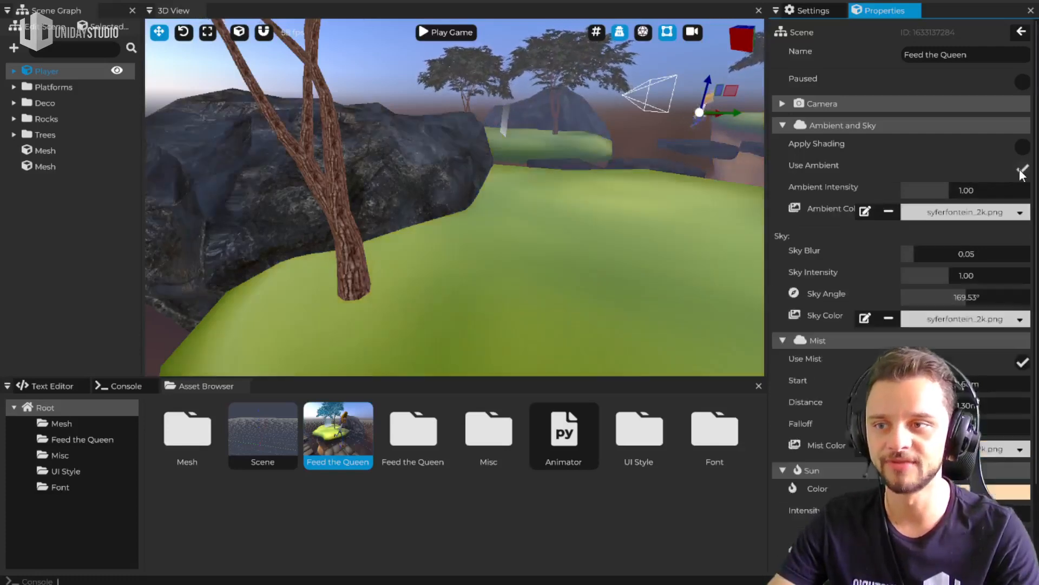
{"action": "left_click", "coordinate": [1022, 172]}
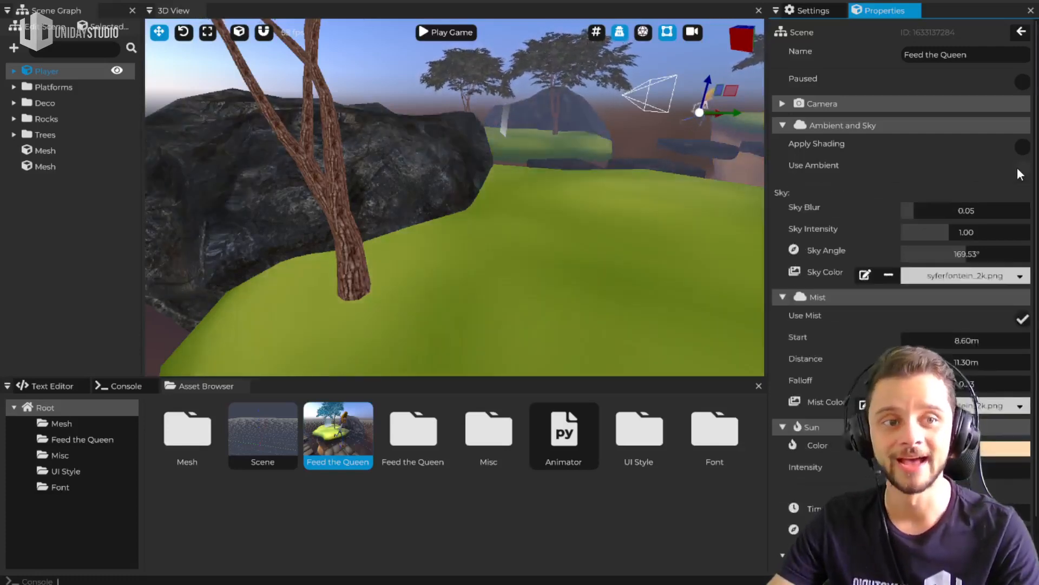
{"action": "left_click", "coordinate": [1022, 169]}
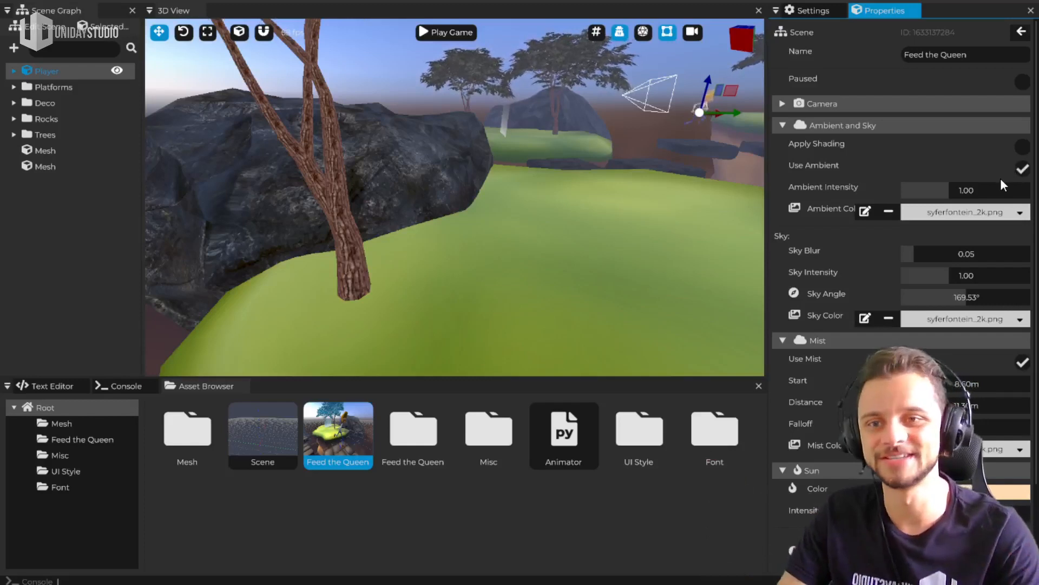
{"action": "left_click", "coordinate": [1023, 147]}
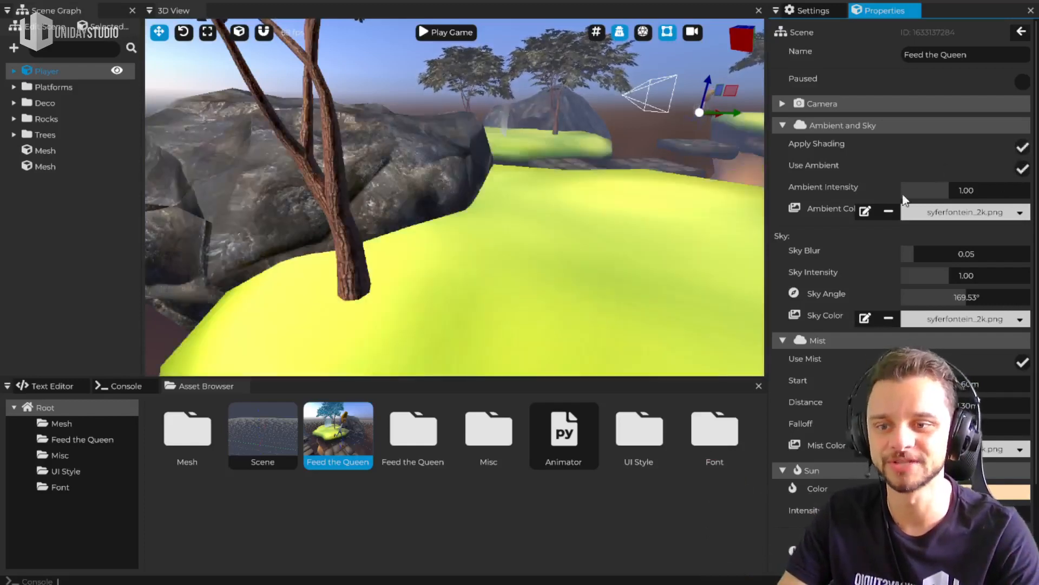
{"action": "scroll", "coordinate": [903, 200], "scroll_direction": "down", "scroll_amount": 3}
{"action": "left_click", "coordinate": [1025, 515]}
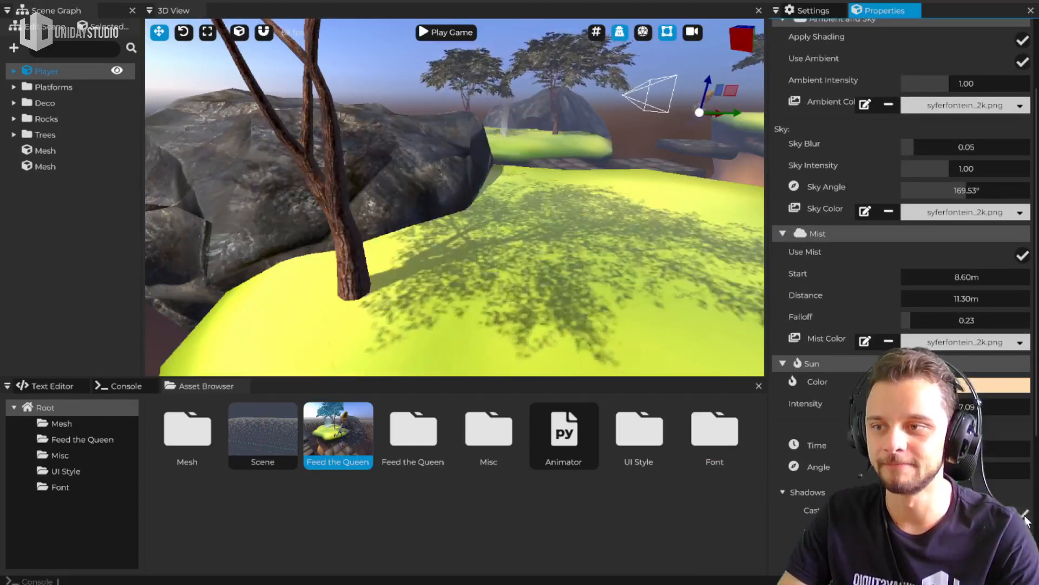
Compare Sky Blur values of 0.00 and 0.38 against the background, and set Sky Blur to 0.02
{"action": "right_click_drag", "start_coordinate": [487, 216], "coordinate": [455, 190]}
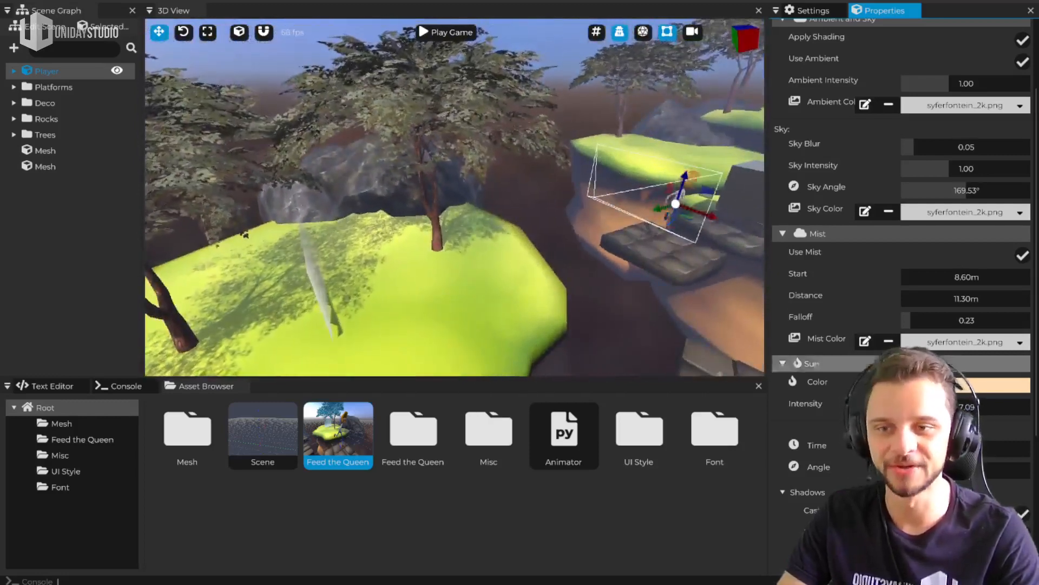
{"action": "scroll", "coordinate": [850, 374], "scroll_direction": "down", "scroll_amount": 5}
{"action": "scroll", "coordinate": [841, 379], "scroll_direction": "up", "scroll_amount": 6}
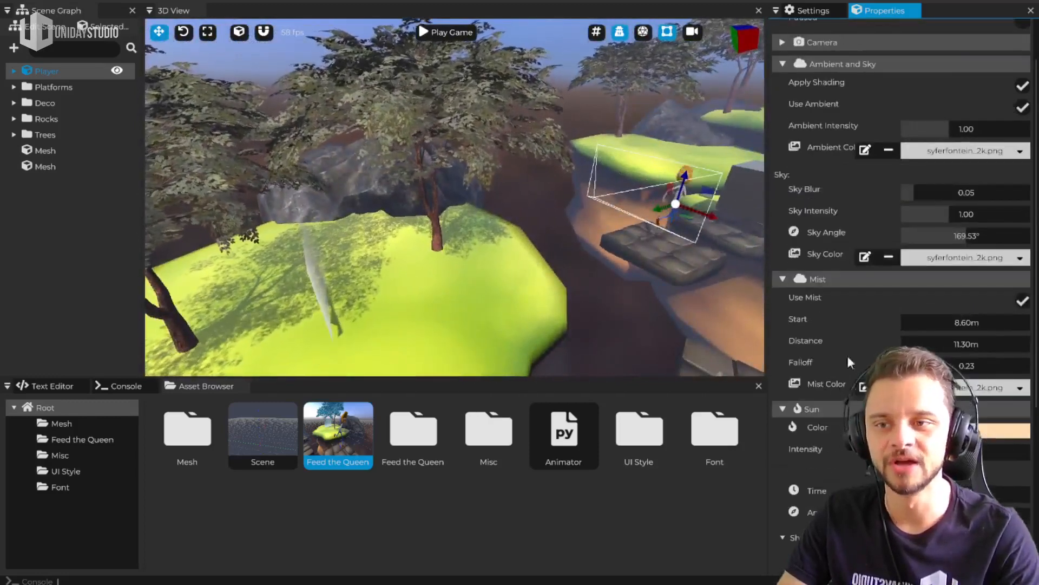
{"action": "left_click", "coordinate": [829, 280]}
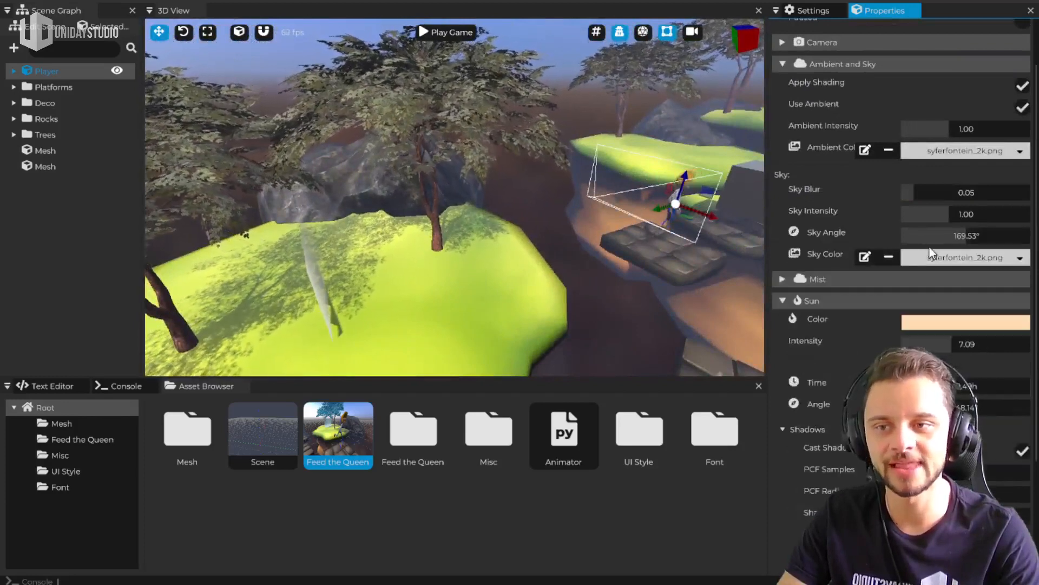
{"action": "right_click_drag", "start_coordinate": [606, 217], "coordinate": [739, 172]}
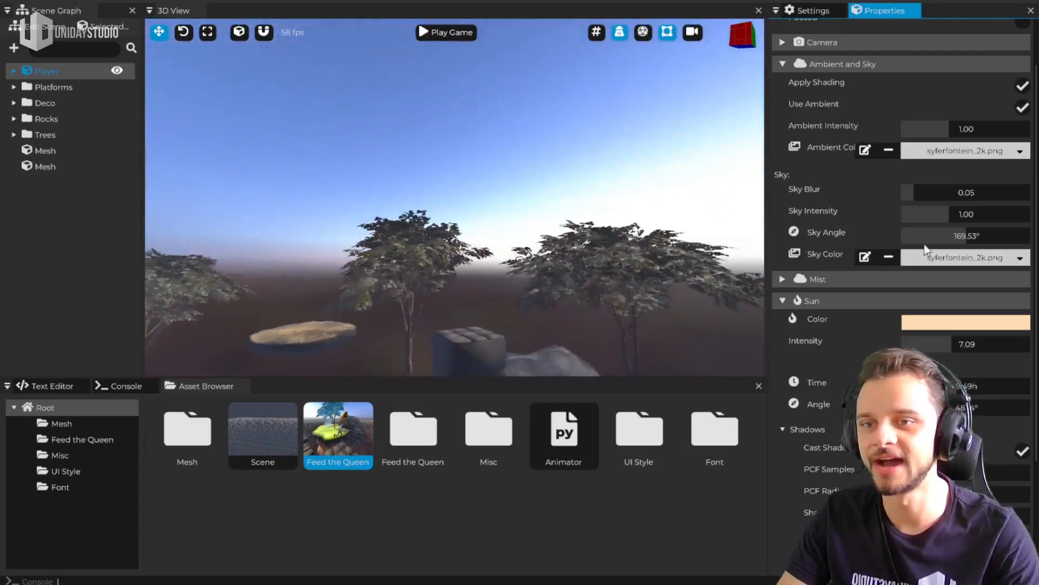
{"action": "left_click_drag", "start_coordinate": [909, 196], "coordinate": [892, 197]}
{"action": "right_click_drag", "start_coordinate": [703, 217], "coordinate": [704, 281]}
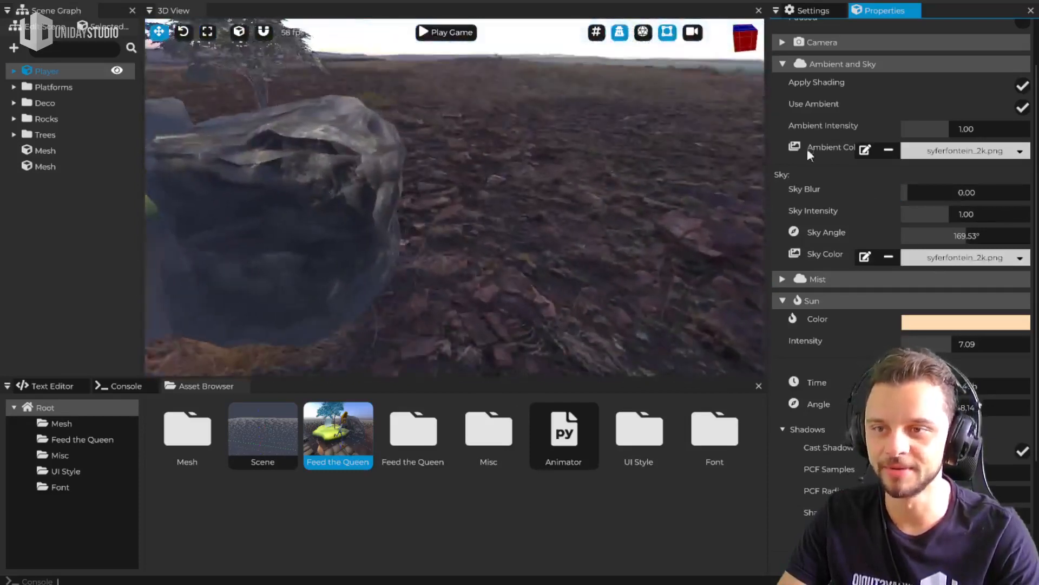
{"action": "left_click_drag", "start_coordinate": [907, 190], "coordinate": [954, 190]}
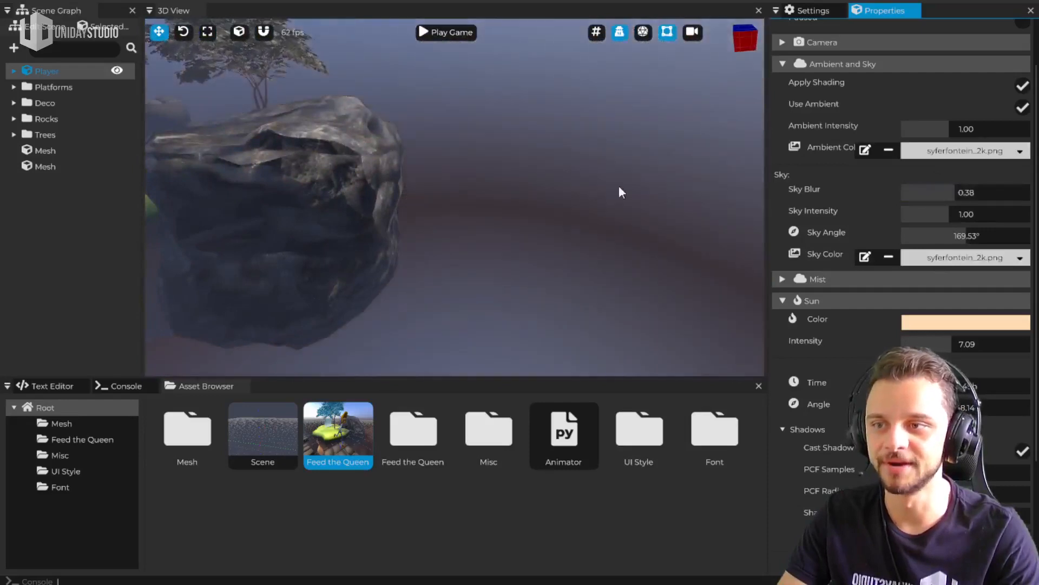
{"action": "right_click_drag", "start_coordinate": [710, 187], "coordinate": [709, 155]}
{"action": "left_click_drag", "start_coordinate": [939, 193], "coordinate": [911, 193]}
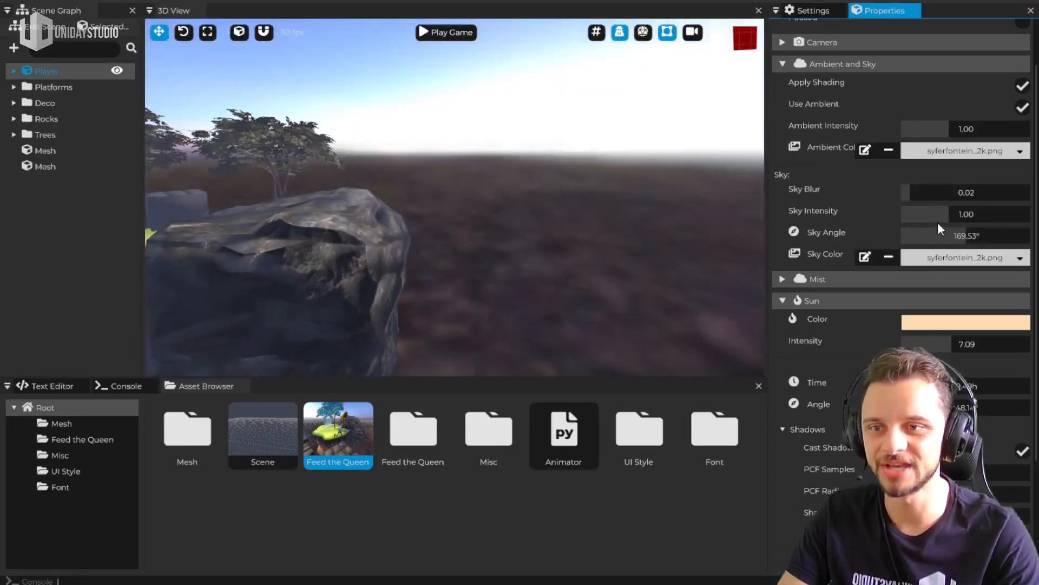
Set the Sky Intensity to 0.82 and the Sky Angle to 161.16°
{"action": "left_click_drag", "start_coordinate": [939, 217], "coordinate": [893, 231]}
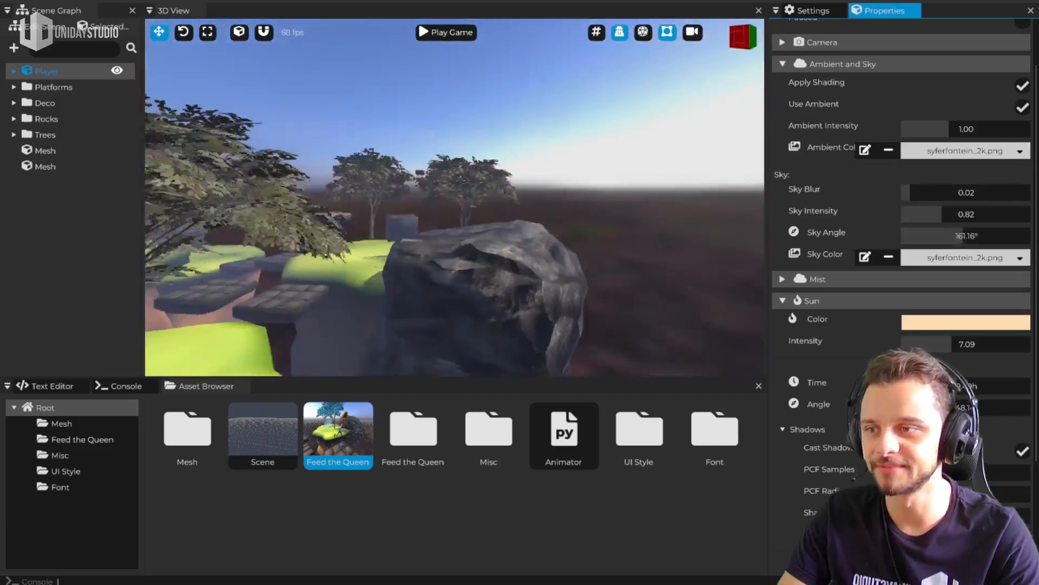
{"action": "right_click_drag", "start_coordinate": [455, 197], "coordinate": [489, 216]}
Set the Sun's Intensity to 11.63 and its Color to pale yellow after trying a saturated pinkish red
{"action": "left_click_drag", "start_coordinate": [995, 336], "coordinate": [972, 344]}
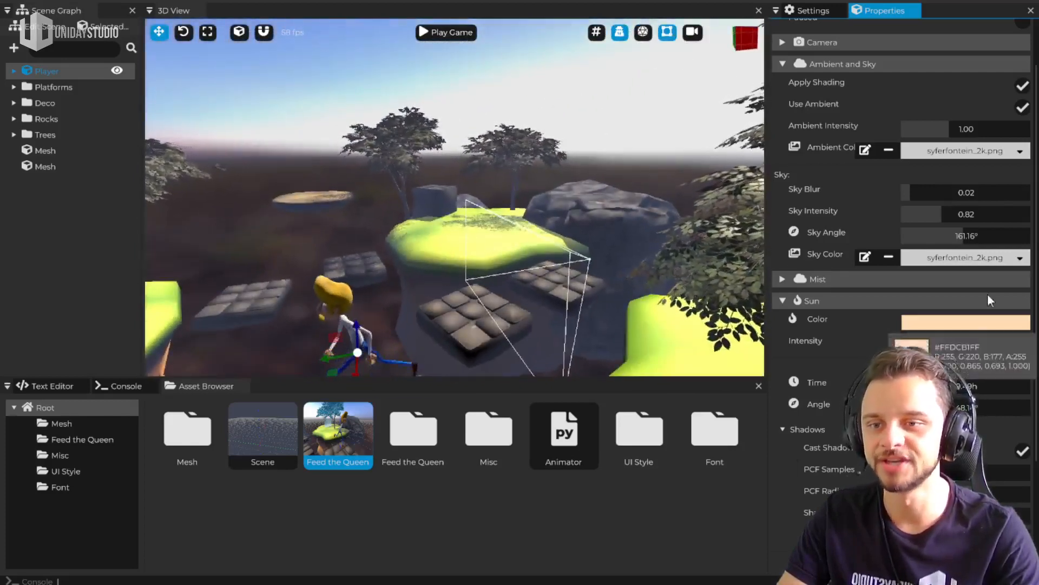
{"action": "left_click", "coordinate": [992, 325]}
{"action": "left_click_drag", "start_coordinate": [976, 408], "coordinate": [974, 452]}
{"action": "left_click", "coordinate": [958, 335]}
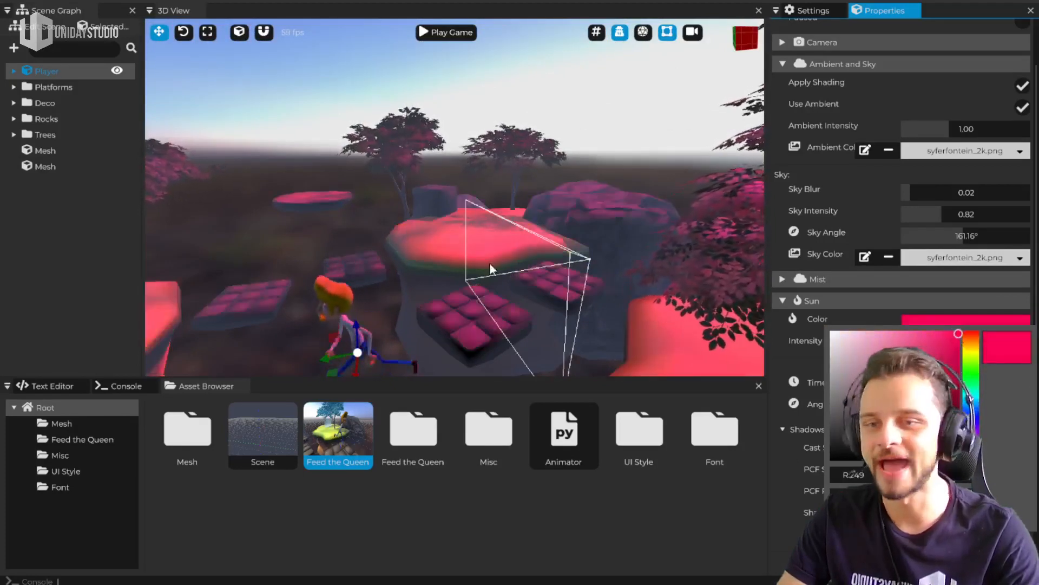
{"action": "left_click", "coordinate": [875, 337]}
{"action": "left_click", "coordinate": [969, 353]}
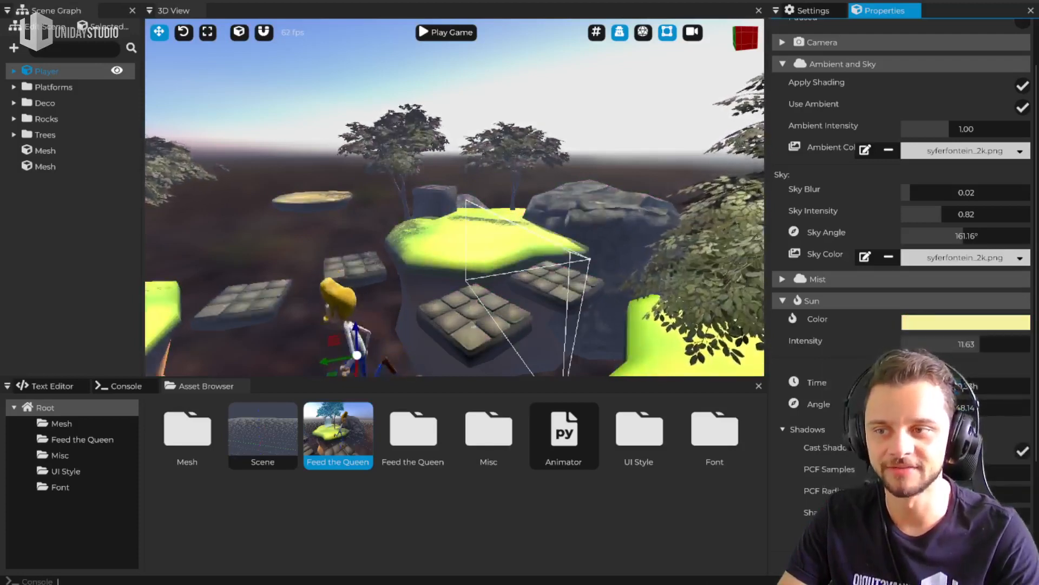
Set the Sun's Time to 9.49h and its Angle to 85.81°
{"action": "key", "text": "w"}
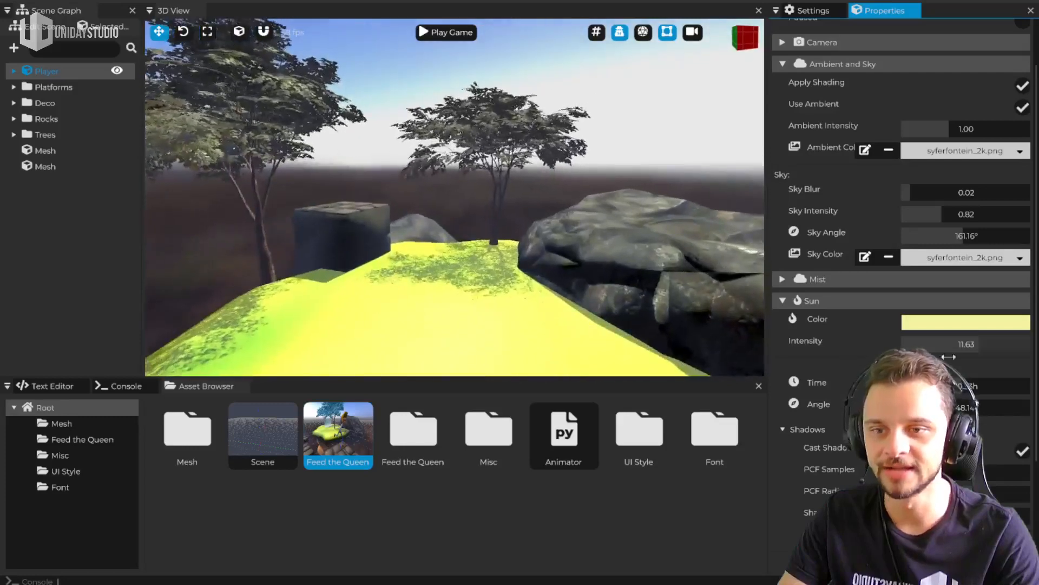
{"action": "left_click_drag", "start_coordinate": [957, 384], "coordinate": [932, 405]}
Review the Sun's shadow settings, inspect the tree shadows on the grass from several viewpoints, and collapse the Sun settings
{"action": "scroll", "coordinate": [838, 485], "scroll_direction": "down", "scroll_amount": 3}
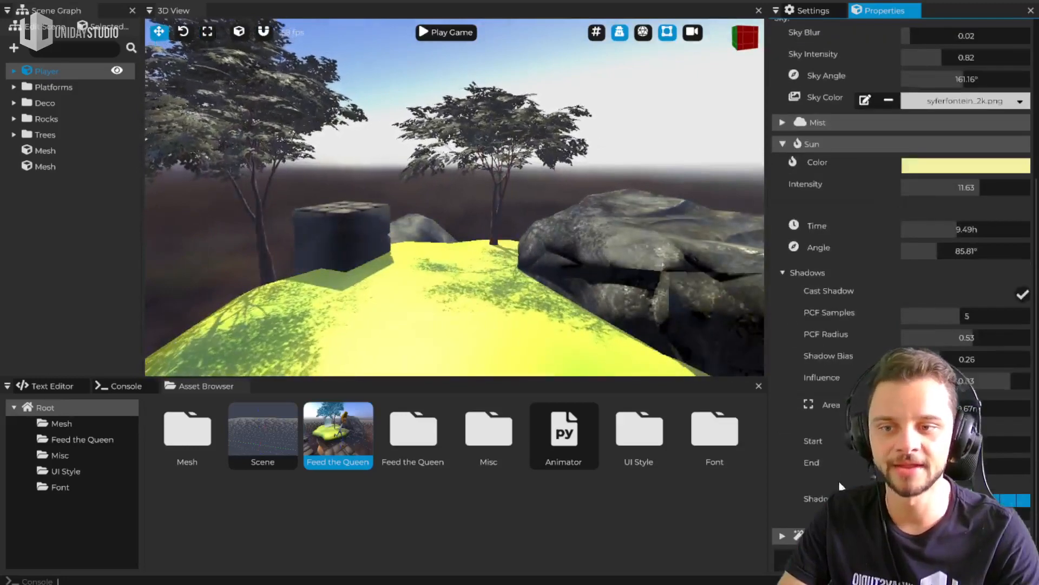
{"action": "scroll", "coordinate": [899, 217], "scroll_direction": "up", "scroll_amount": 2}
{"action": "right_click_drag", "start_coordinate": [441, 242], "coordinate": [528, 290]}
{"action": "key", "text": "w"}
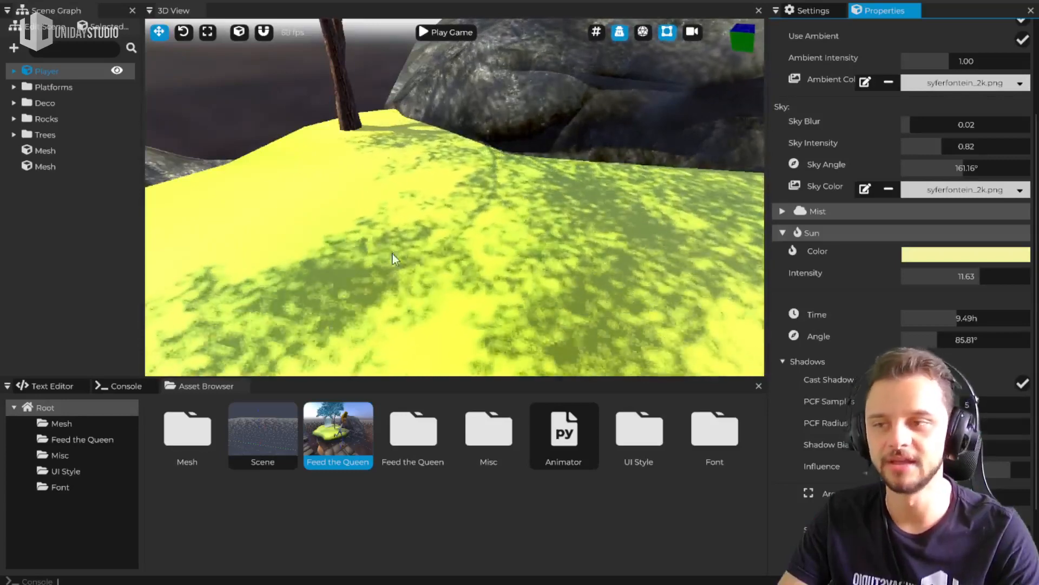
{"action": "key", "text": "s"}
{"action": "right_click_drag", "start_coordinate": [293, 207], "coordinate": [731, 270]}
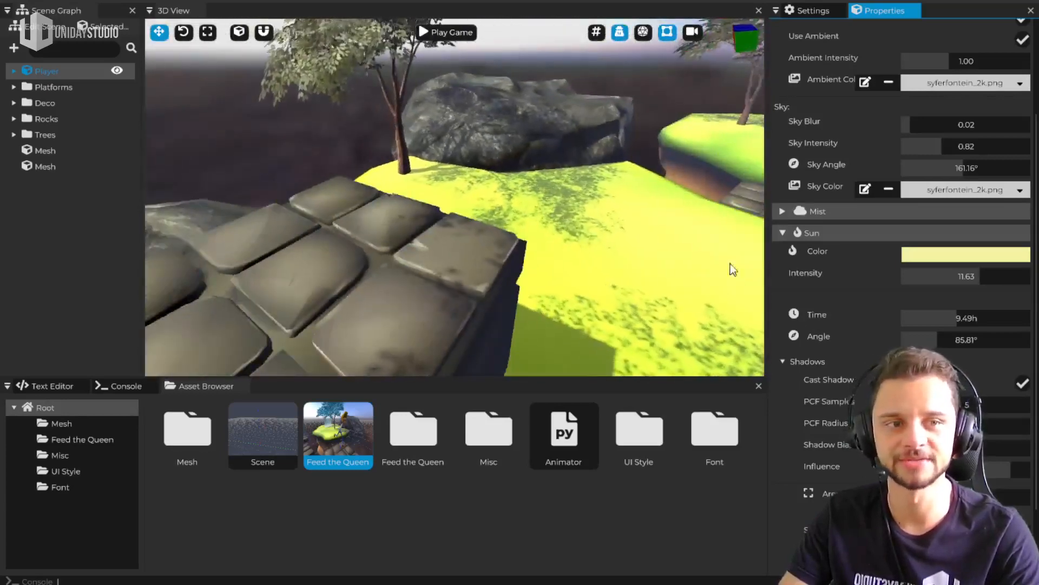
{"action": "left_click", "coordinate": [858, 233]}
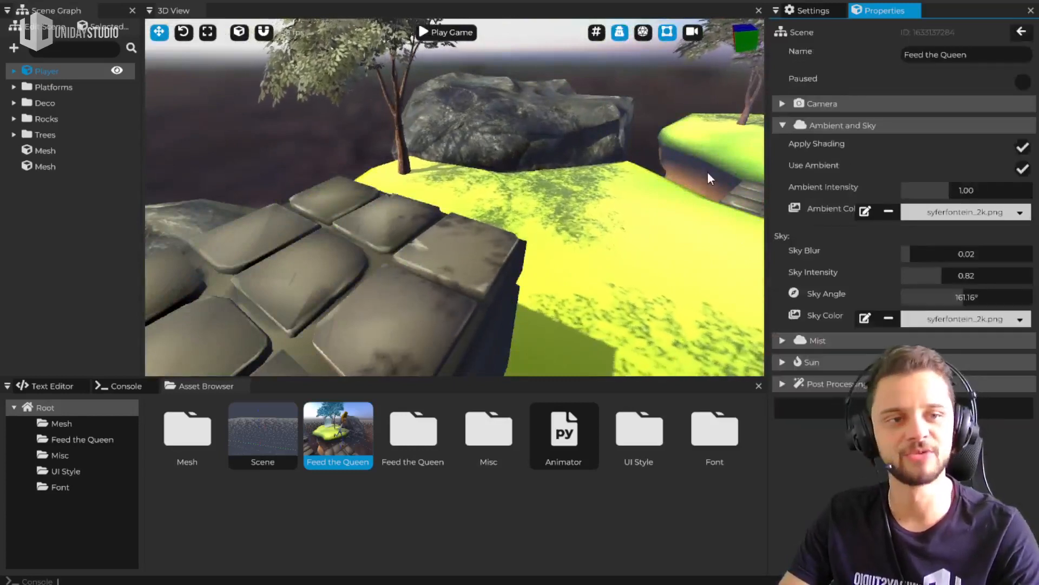
{"action": "right_click_drag", "start_coordinate": [557, 236], "coordinate": [747, 190]}
{"action": "key", "text": "w"}
{"action": "key", "text": "w"}
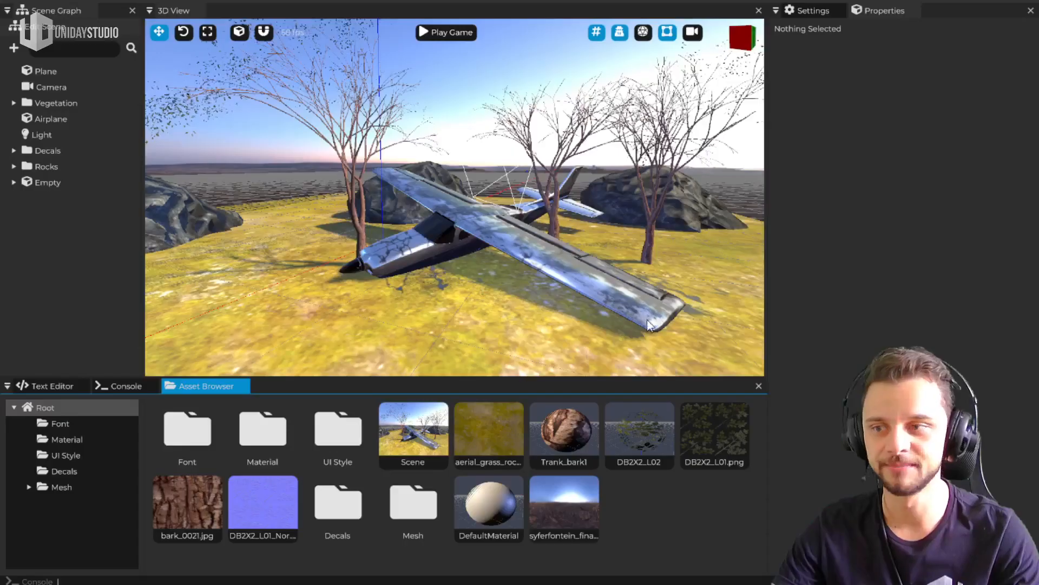
Examine the airplane scene from several viewpoints, including its trees, rocks and ground
{"action": "middle_click_drag", "start_coordinate": [647, 320], "coordinate": [530, 369]}
{"action": "key", "text": "a"}
{"action": "right_click_drag", "start_coordinate": [490, 238], "coordinate": [494, 212]}
{"action": "key", "text": "w"}
{"action": "right_click_drag", "start_coordinate": [514, 273], "coordinate": [496, 262]}
{"action": "key", "text": "s"}
{"action": "key", "text": "w"}
{"action": "key", "text": "d"}
{"action": "key", "text": "s"}
Select the DB2X2_L02 leaf material and try lower Alpha Threshold values while inspecting the tree leaves up close
{"action": "left_click", "coordinate": [641, 428]}
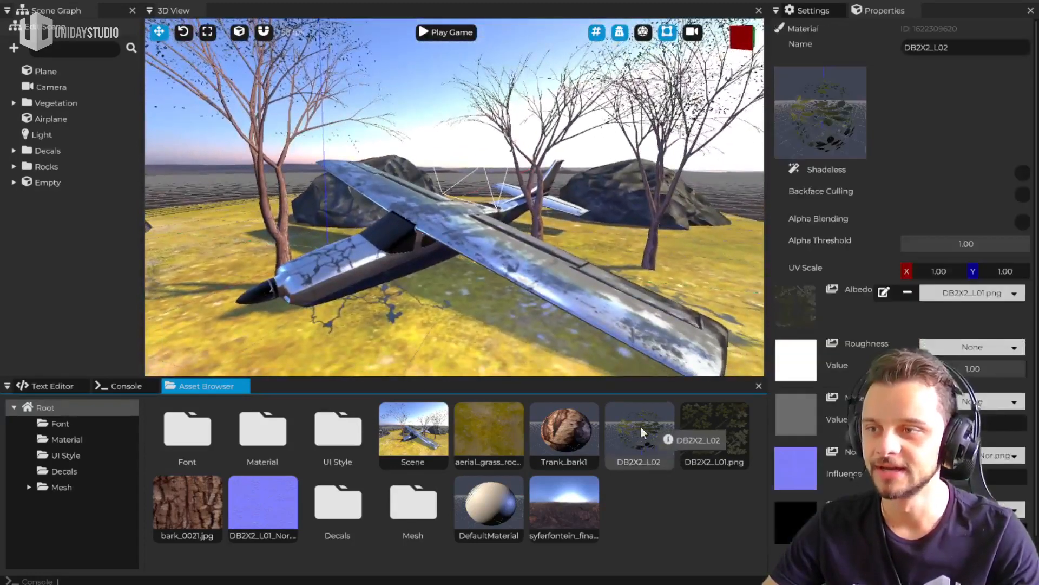
{"action": "left_click_drag", "start_coordinate": [1010, 245], "coordinate": [944, 246]}
{"action": "key", "text": "w"}
{"action": "right_click_drag", "start_coordinate": [638, 227], "coordinate": [572, 235]}
{"action": "key", "text": "s"}
{"action": "mouse_move", "coordinate": [950, 244]}
{"action": "left_mouse_down"}
{"action": "mouse_move", "coordinate": [977, 247]}
{"action": "mouse_move", "coordinate": [946, 245]}
{"action": "left_mouse_up"}
Try Alpha Blending on the leaf material with a higher Alpha Value, and switch the blending off again
{"action": "left_click", "coordinate": [1023, 222]}
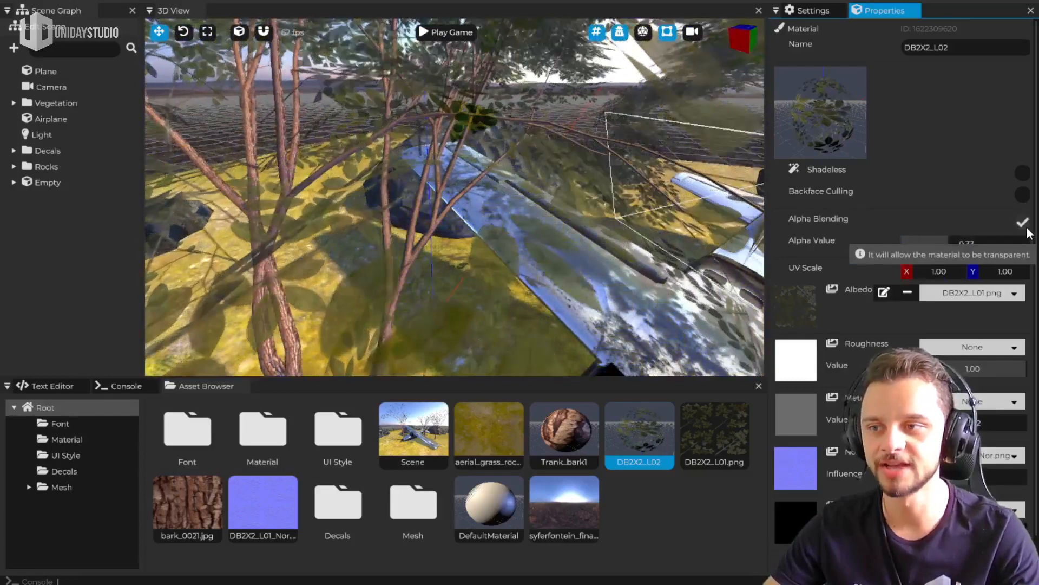
{"action": "left_click_drag", "start_coordinate": [965, 244], "coordinate": [1015, 241]}
{"action": "left_click", "coordinate": [1022, 222]}
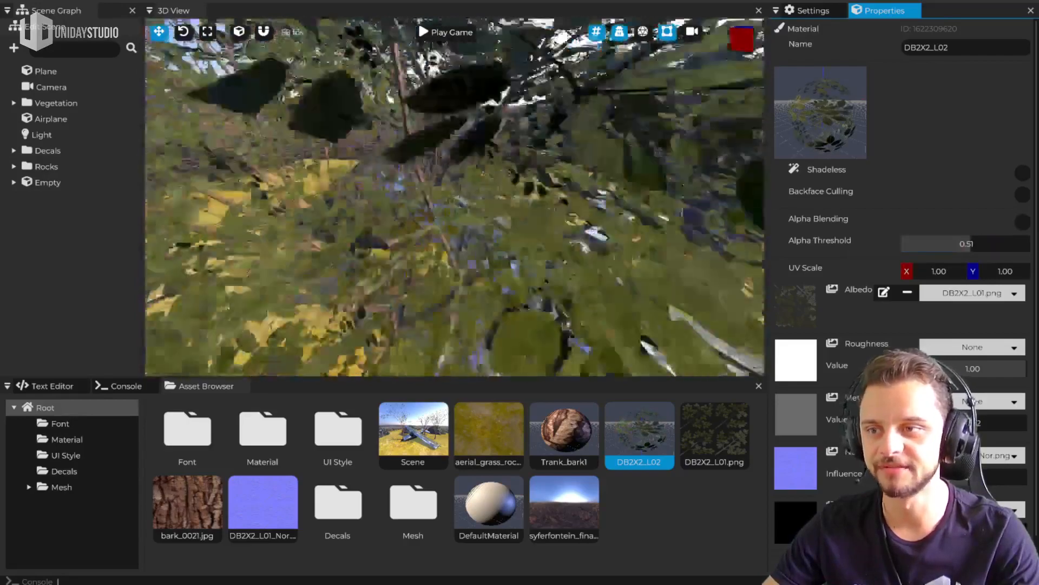
Set the leaf material's Alpha Threshold to 0.12 after comparing it with 0.51 across the trees, and save the project
{"action": "middle_click_drag", "start_coordinate": [519, 259], "coordinate": [443, 172]}
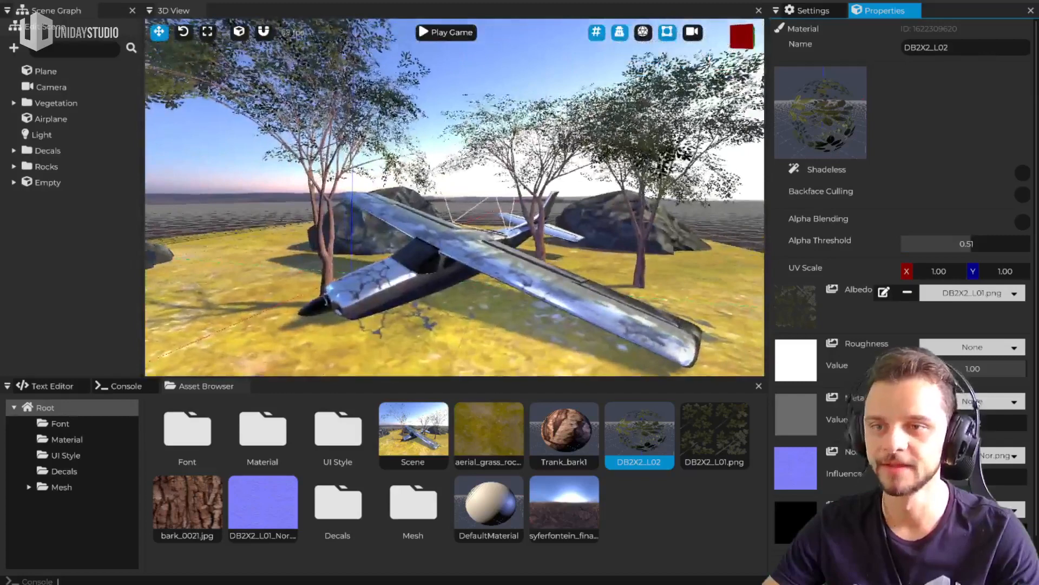
{"action": "left_click_drag", "start_coordinate": [971, 243], "coordinate": [920, 252]}
{"action": "middle_click_drag", "start_coordinate": [461, 179], "coordinate": [458, 193]}
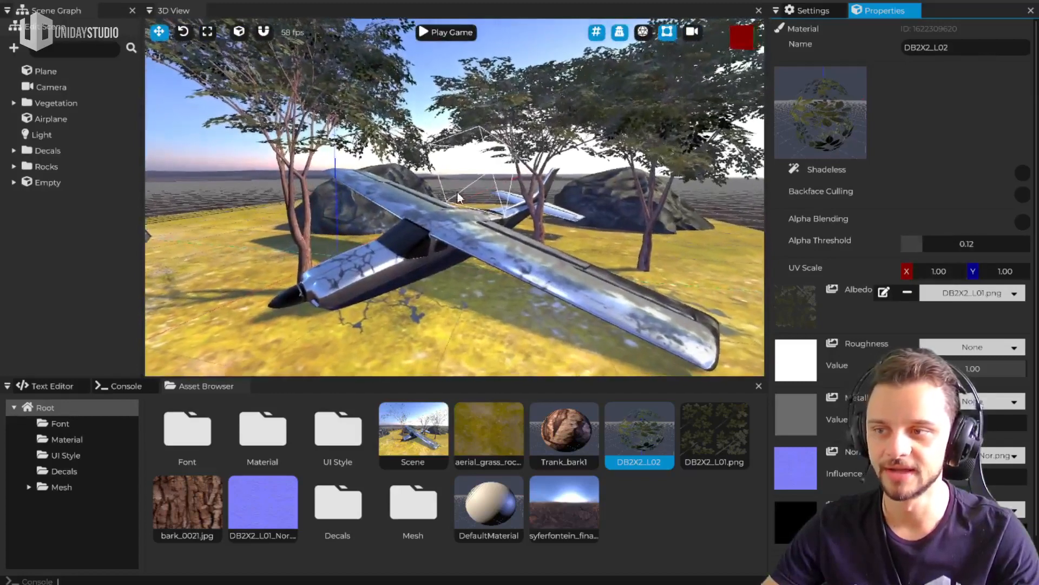
{"action": "key", "text": "ctrl+s"}
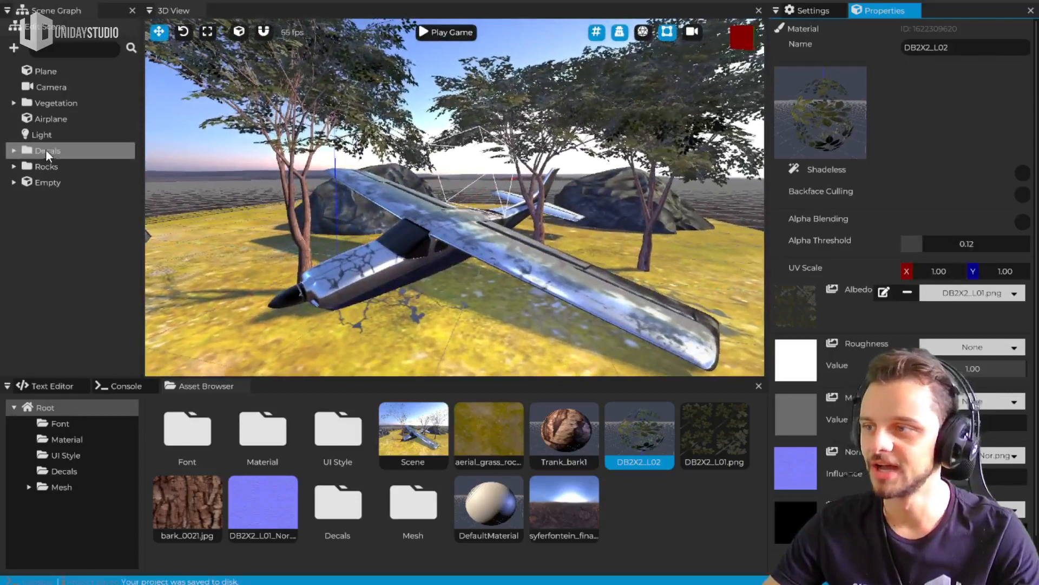
Select the first entity in the Decals folder and move it slightly across the ground near the airplane's nose
{"action": "left_click", "coordinate": [14, 151]}
{"action": "left_click", "coordinate": [68, 167]}
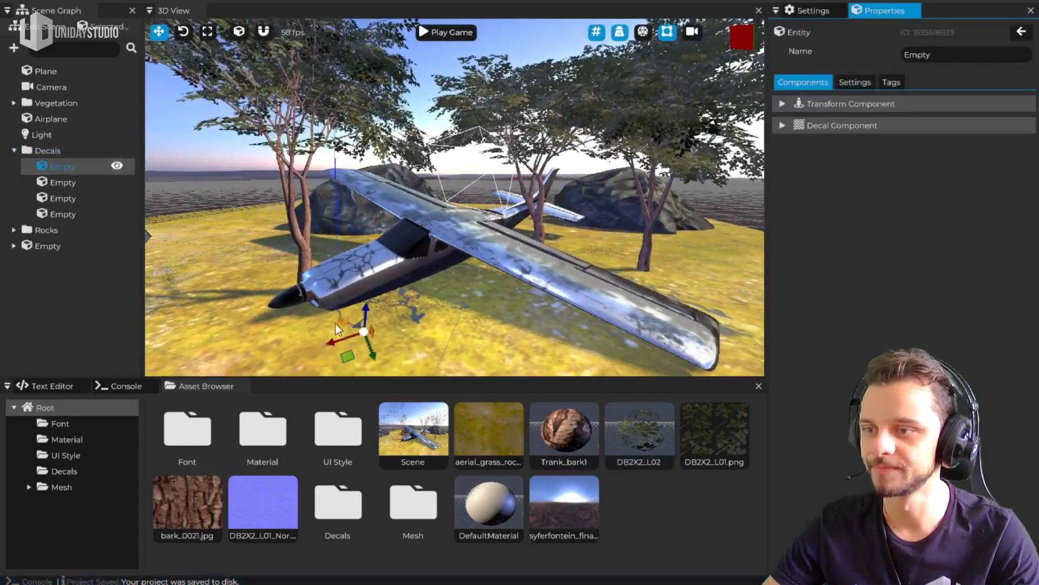
{"action": "left_click_drag", "start_coordinate": [348, 357], "coordinate": [356, 356]}
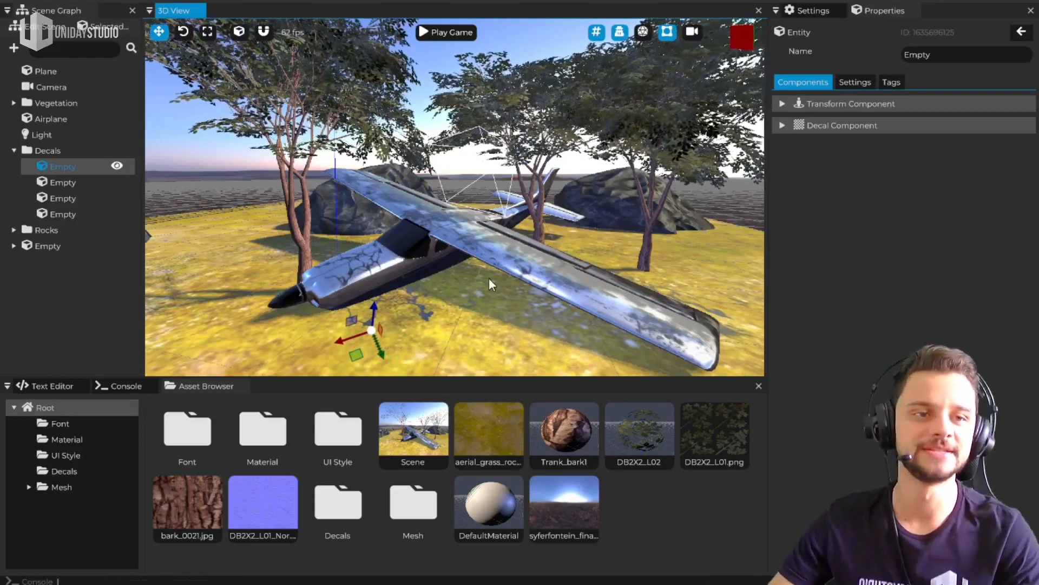
{"action": "key", "text": "ctrl+space"}
{"action": "key", "text": "ctrl+space"}
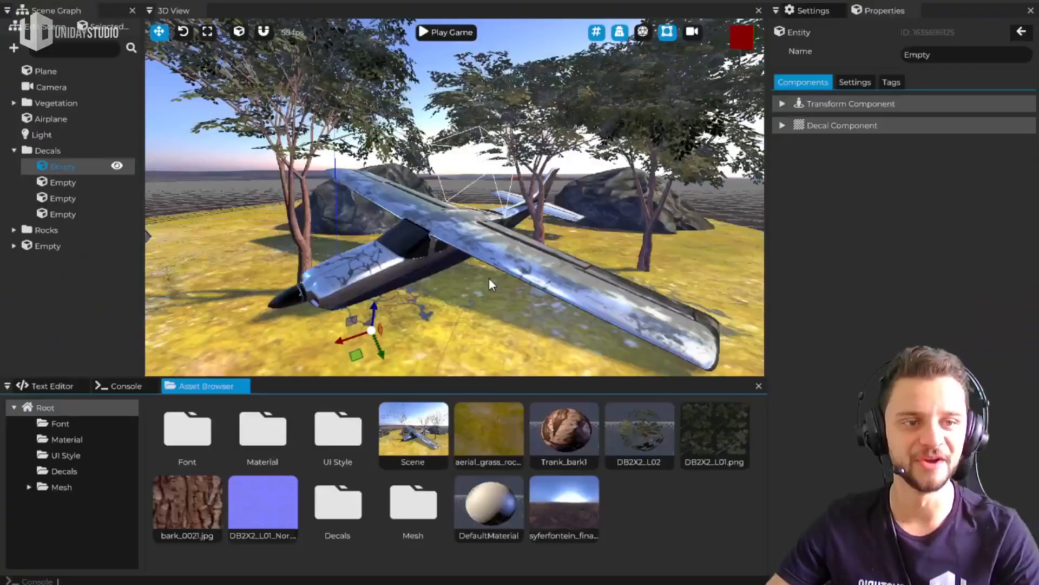